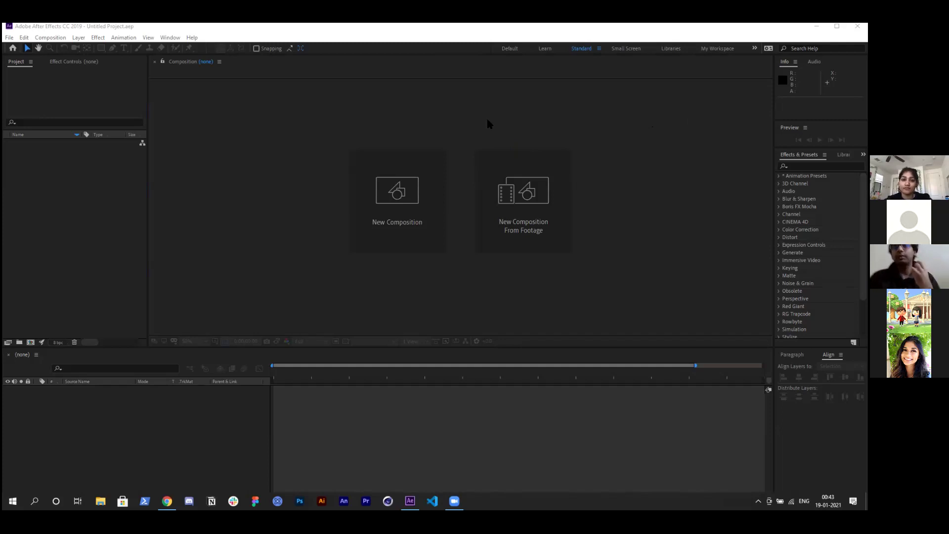
left_click(582, 26)
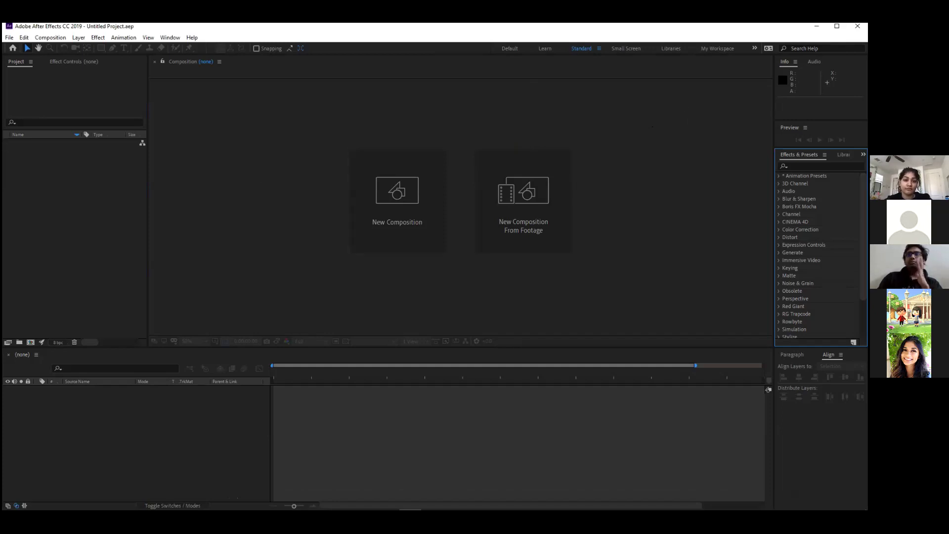
left_click(600, 63)
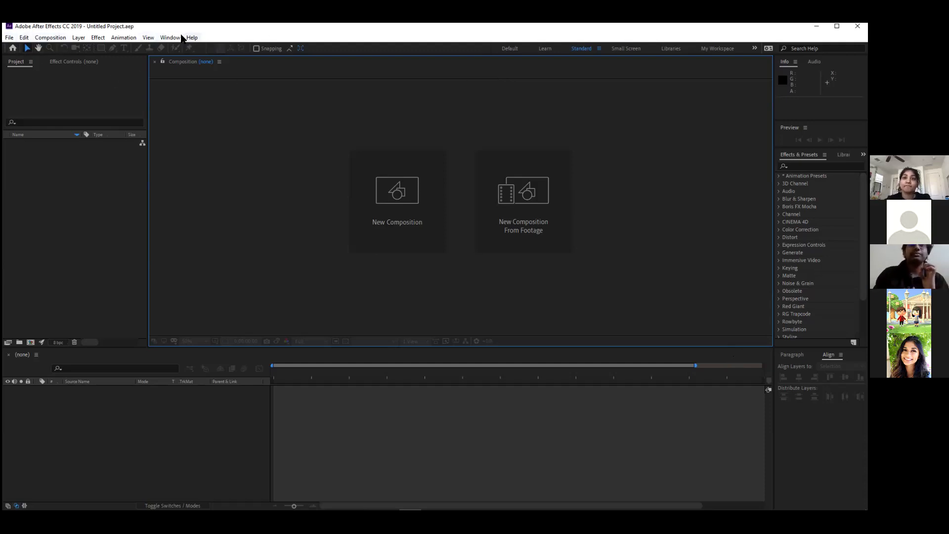
left_click(200, 39)
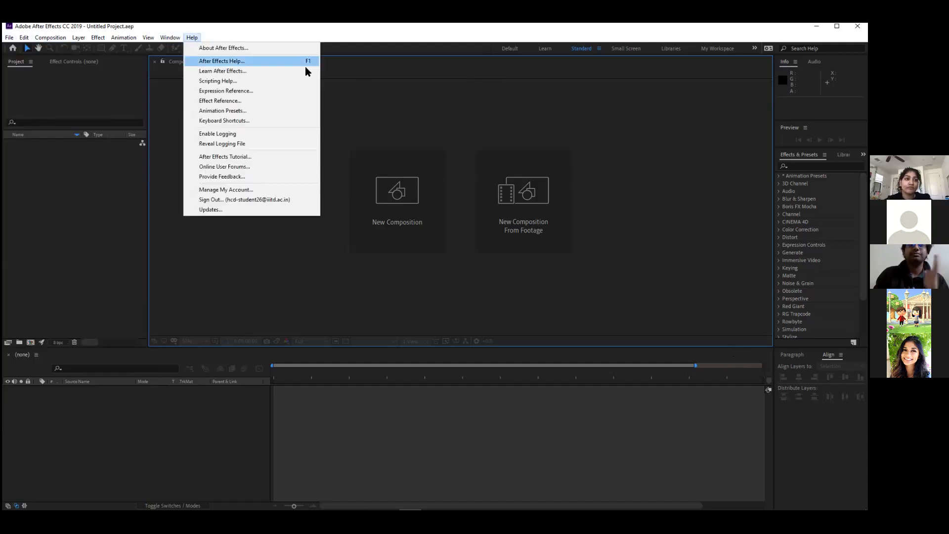
left_click(360, 83)
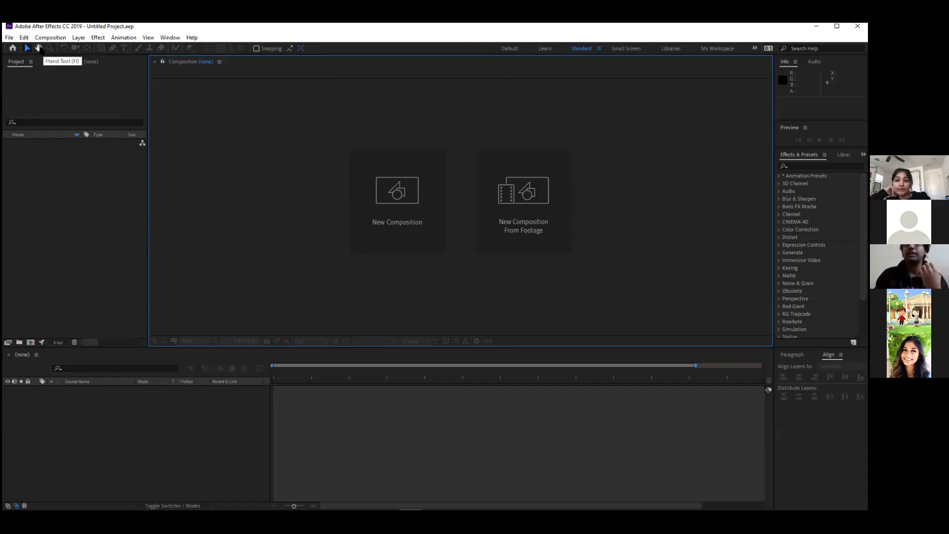
left_click(16, 63)
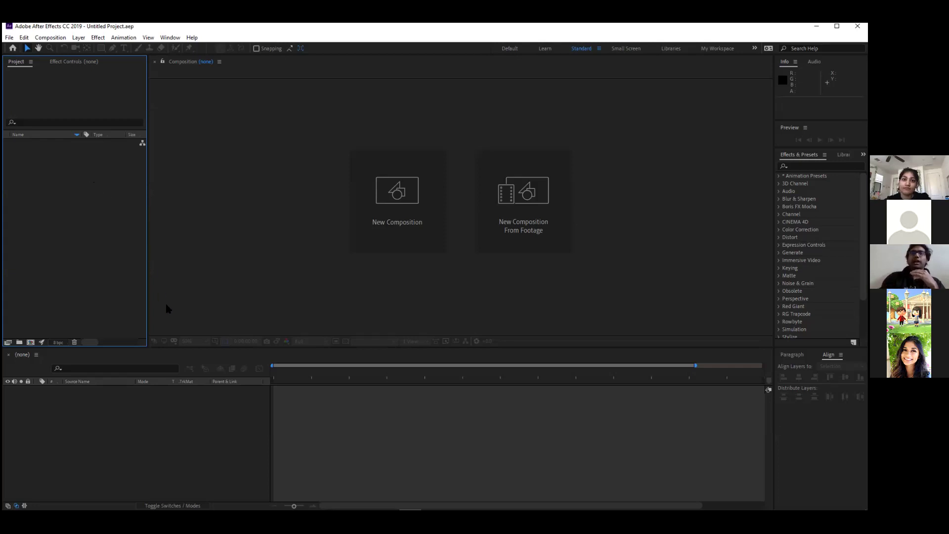
double_click(62, 183)
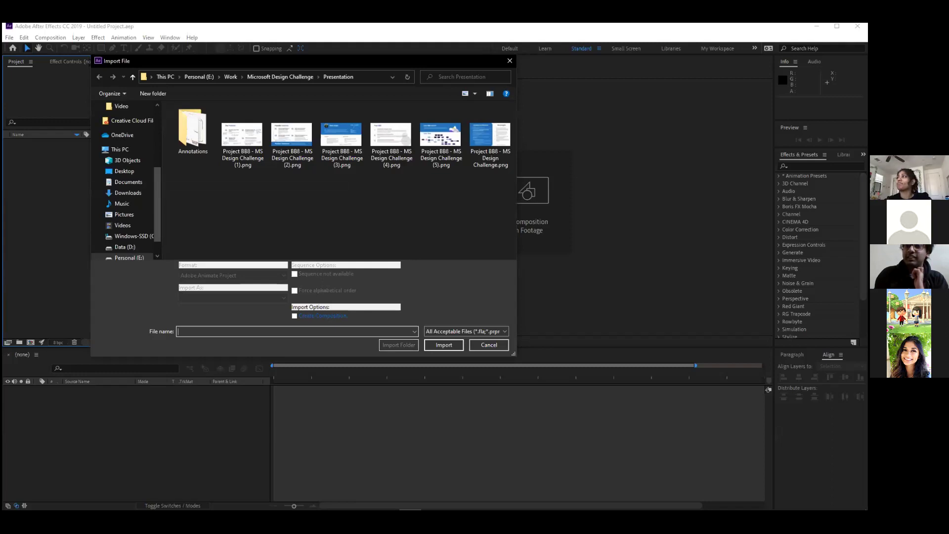
key("Escape")
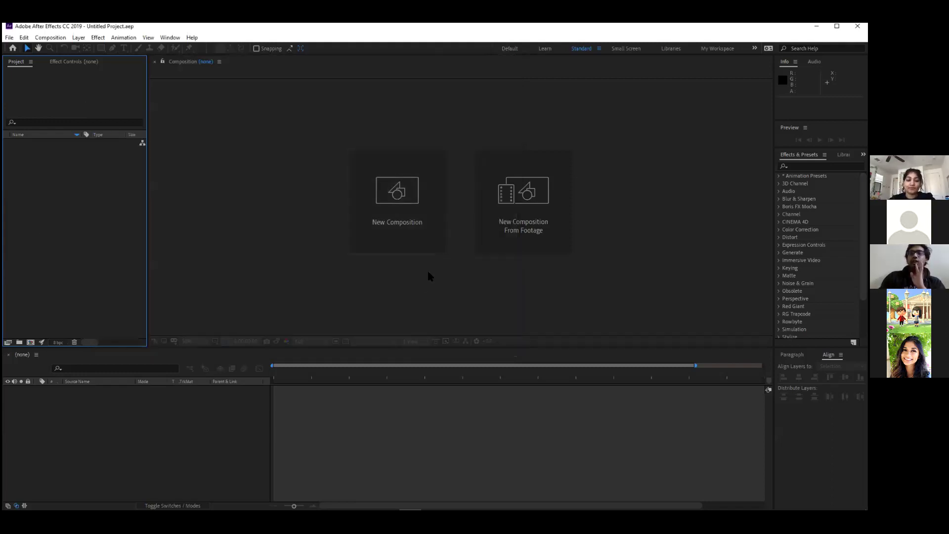
Start a new composition sized 1920 x 1080 px with a frame rate of 25 fps
left_click(400, 208)
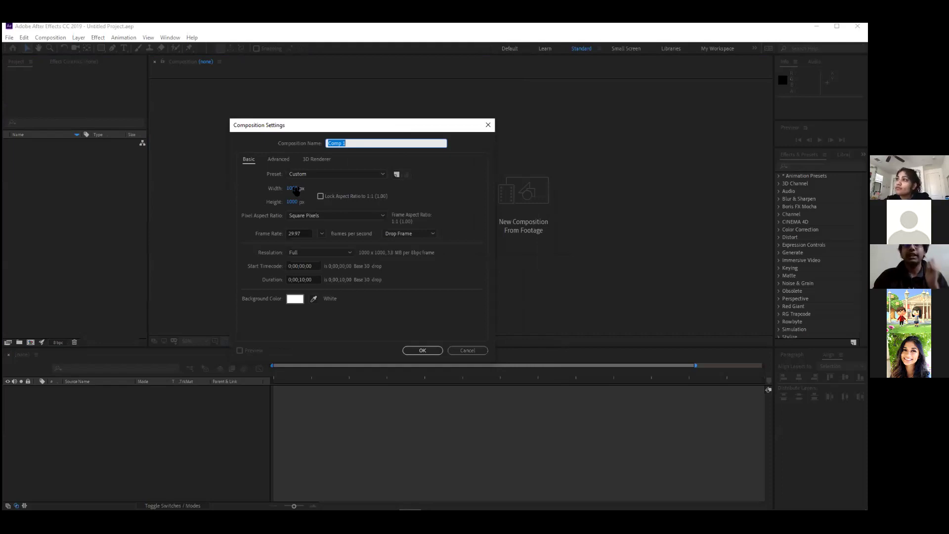
left_click(297, 189)
type("1920")
key("Tab")
type("1080")
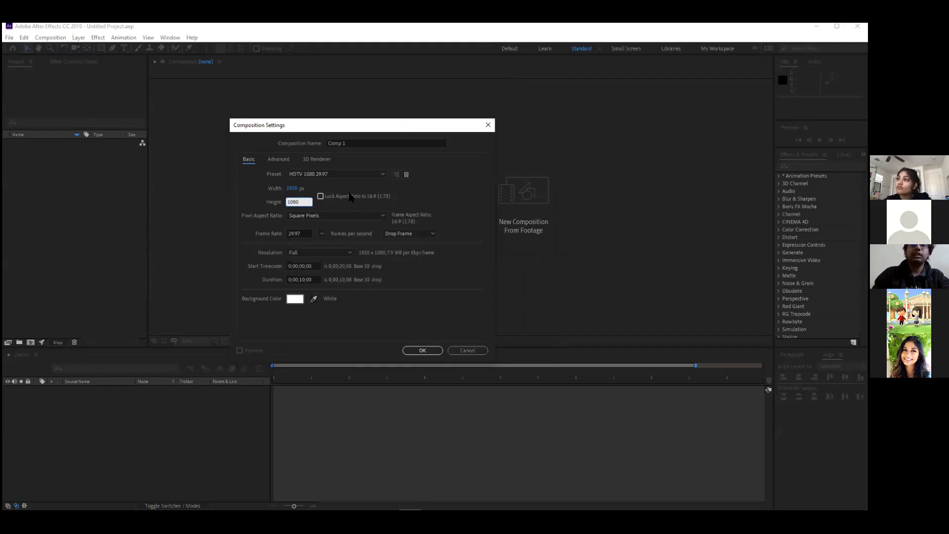
left_click(305, 235)
type("25")
left_click(470, 194)
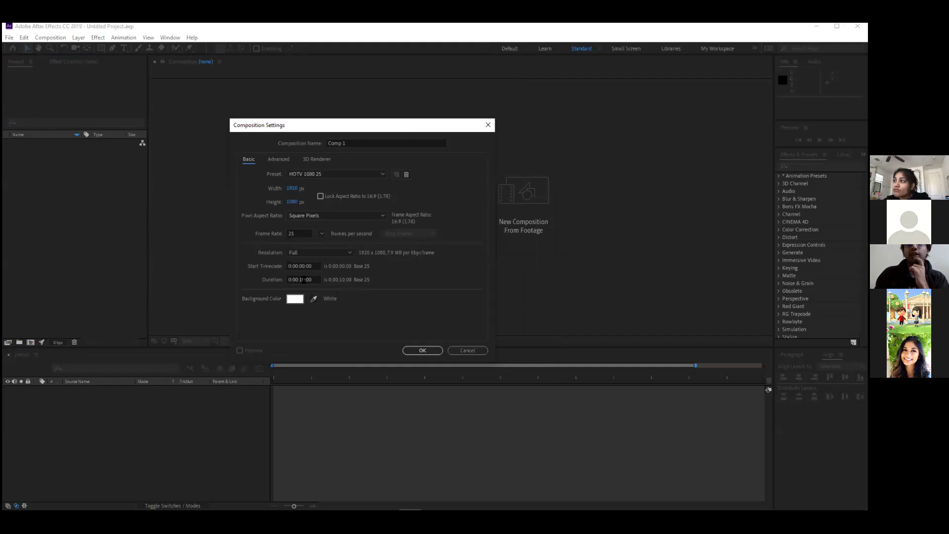
Set the composition's background color to black (000000), name it Intro 1 and create it
left_click(295, 299)
left_click_drag(585, 333, 540, 437)
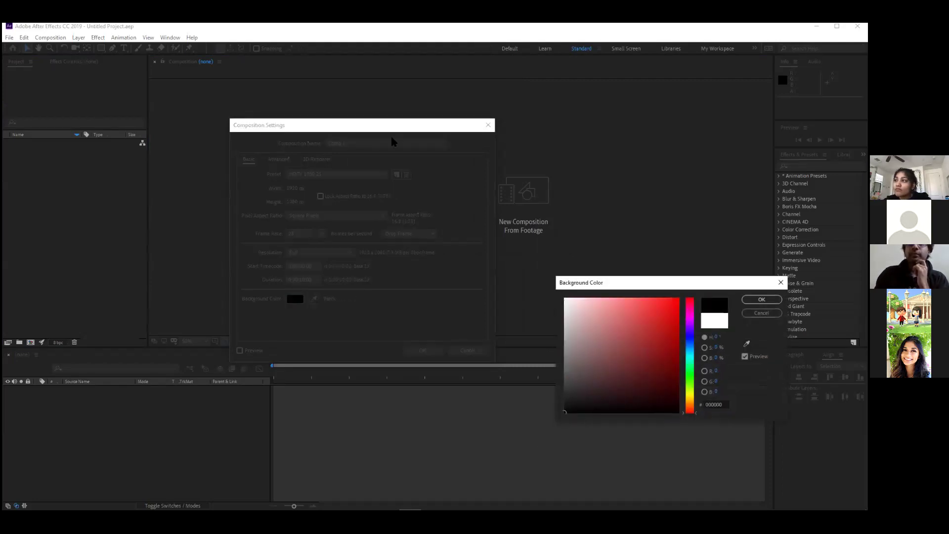
key("Return")
left_click_drag(390, 127, 420, 124)
type("Intro 1")
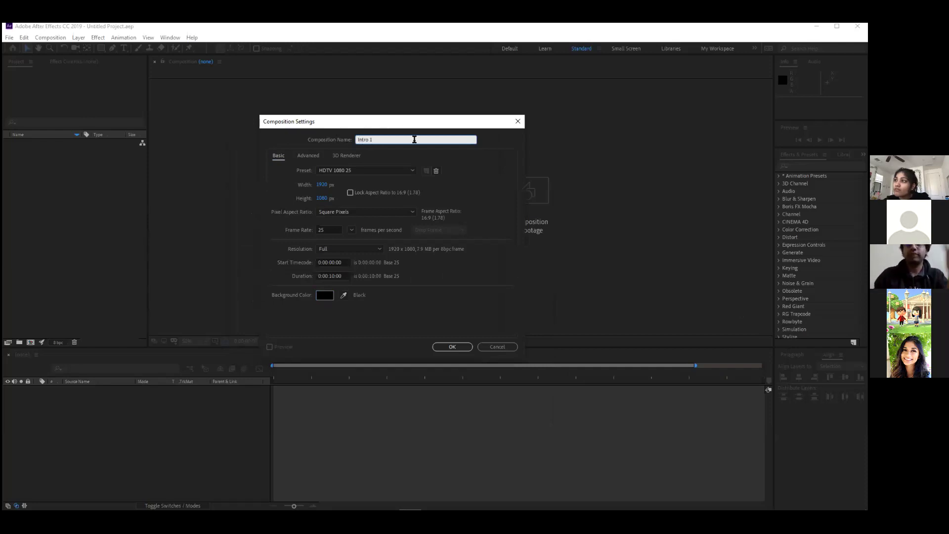
left_click(458, 346)
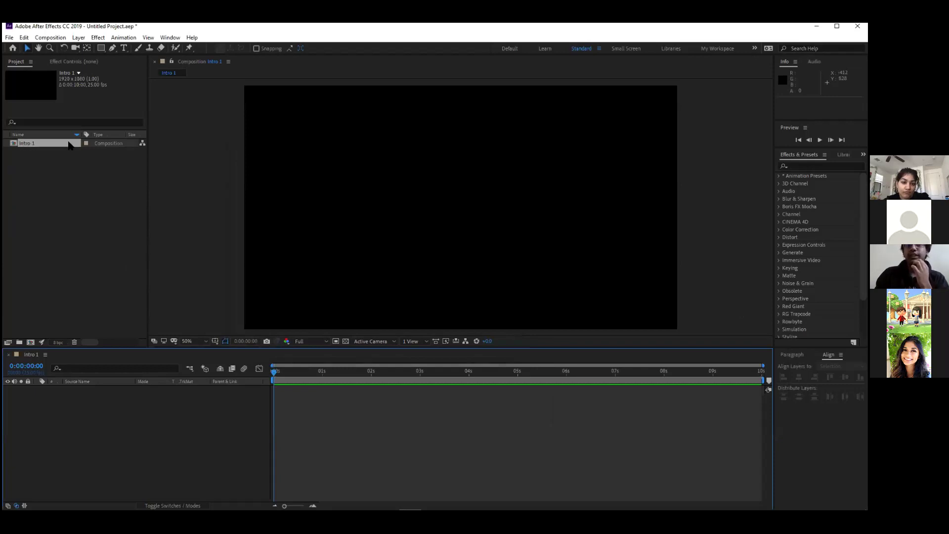
Create a project folder named Comps, move the Intro 1 composition into it and open the composition from there
left_click(45, 227)
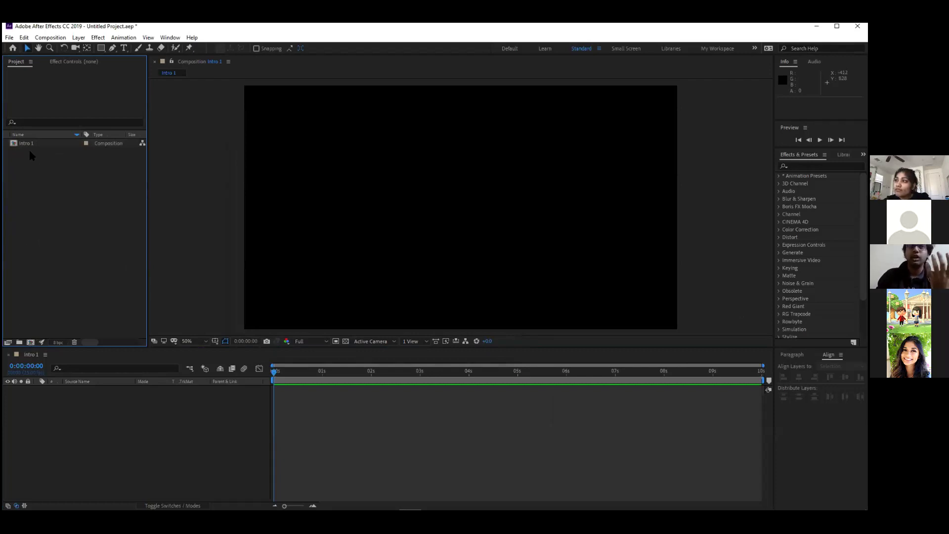
left_click(19, 342)
type("Comps")
key("Return")
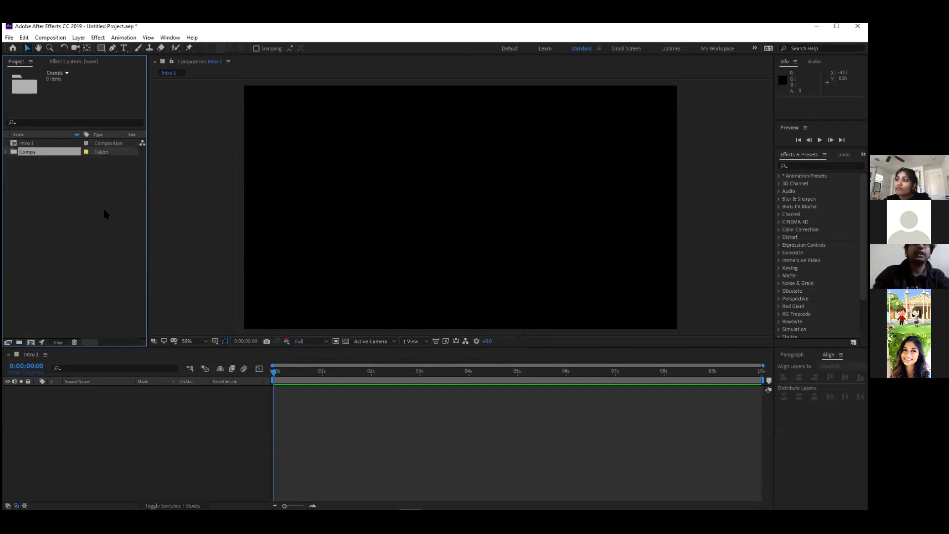
left_click_drag(22, 146, 25, 154)
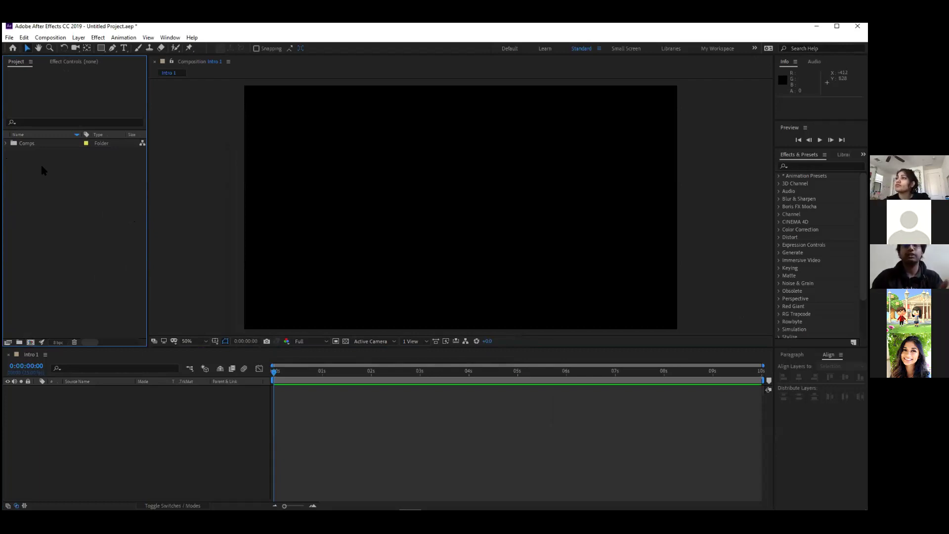
left_click(5, 144)
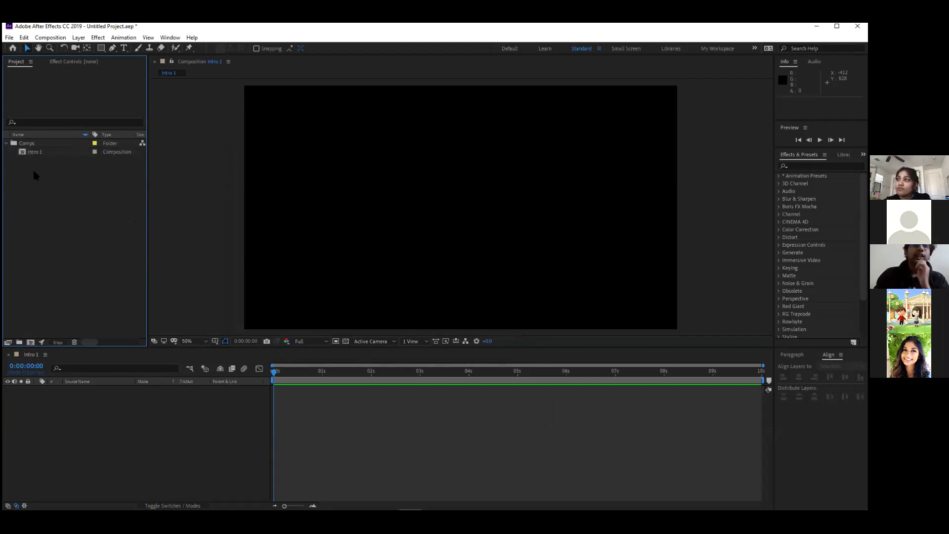
double_click(34, 155)
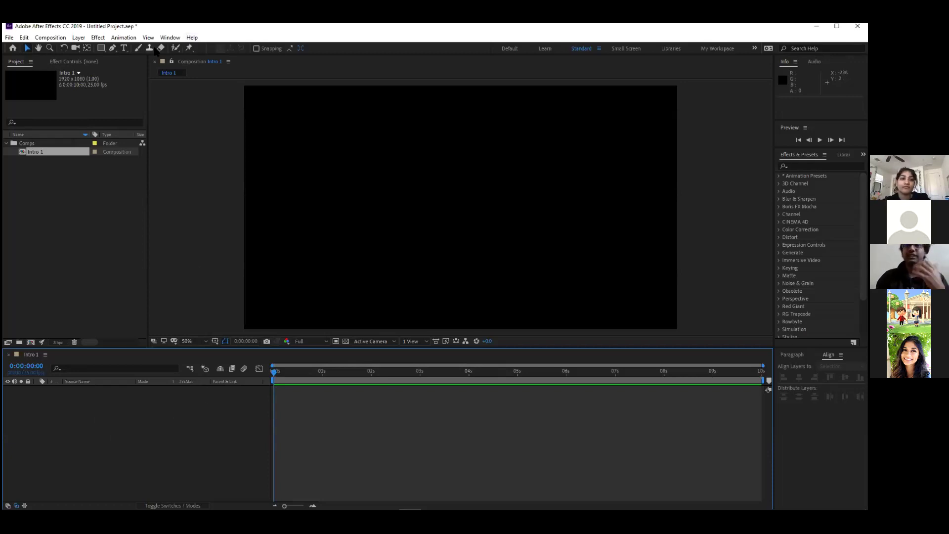
Add a composition-sized solid layer in off-white (EEEEEE) to Intro 1
left_click(80, 38)
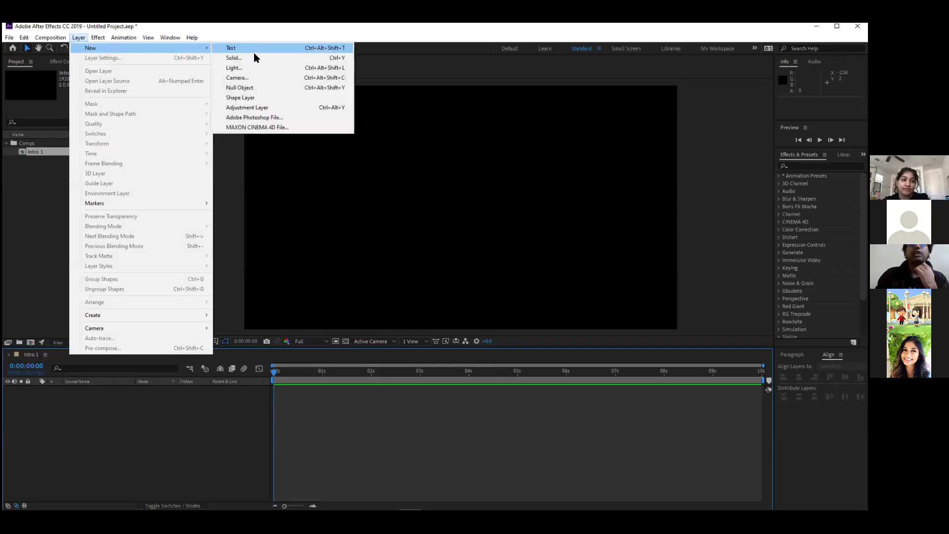
left_click(253, 58)
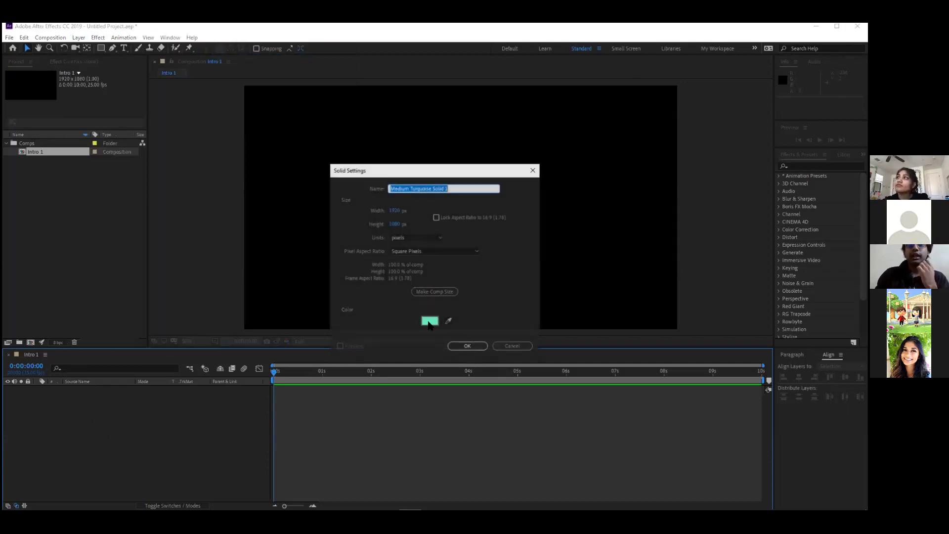
left_click(430, 321)
mouse_move(602, 315)
left_mouse_down()
mouse_move(577, 291)
mouse_move(566, 304)
mouse_move(536, 305)
left_mouse_up()
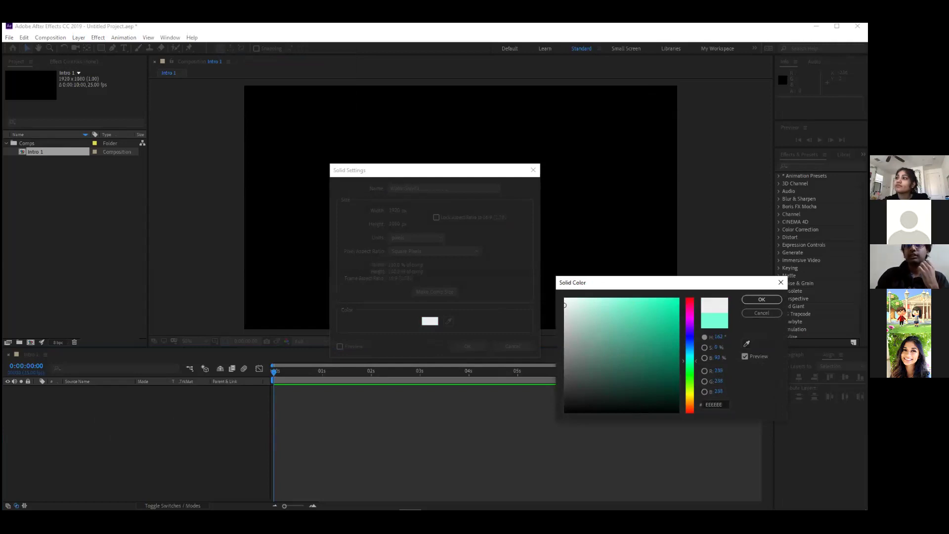
left_click(762, 300)
left_click(470, 347)
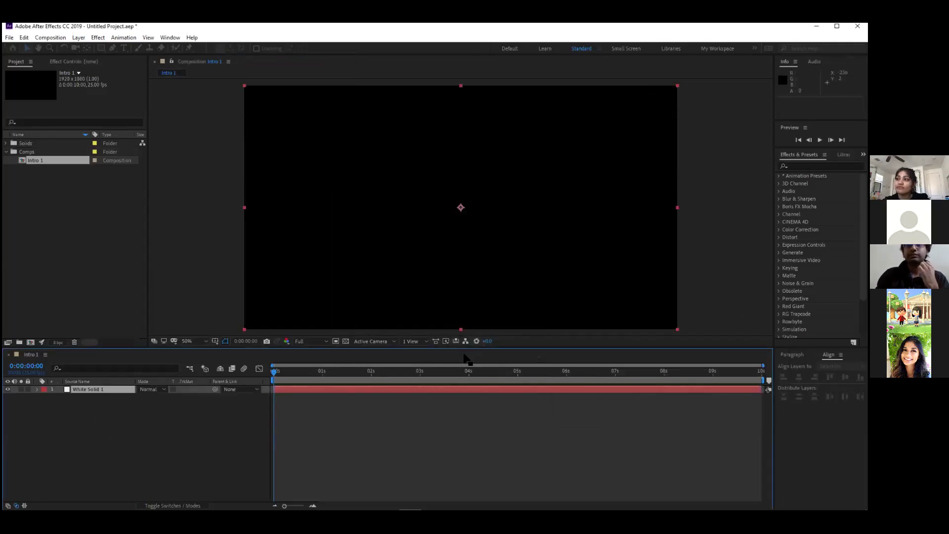
left_click(419, 455)
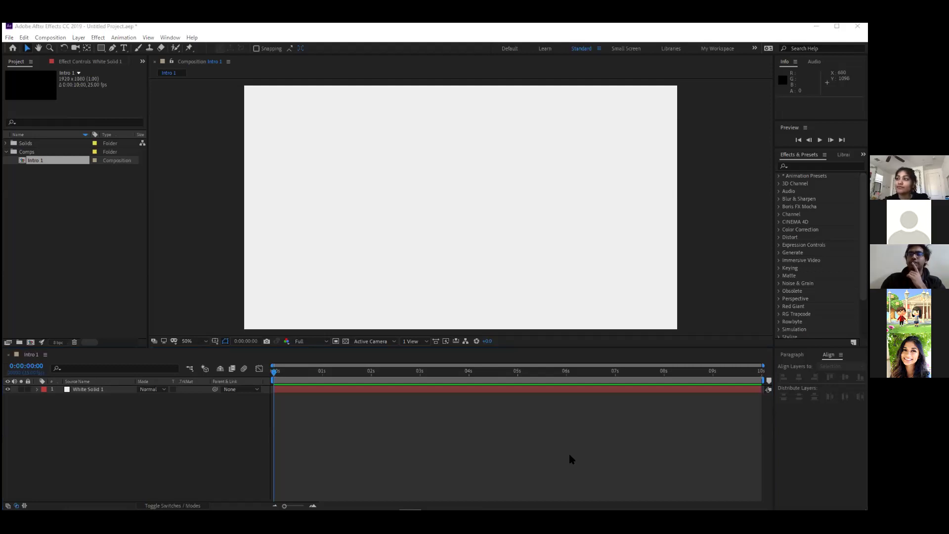
left_click(435, 109)
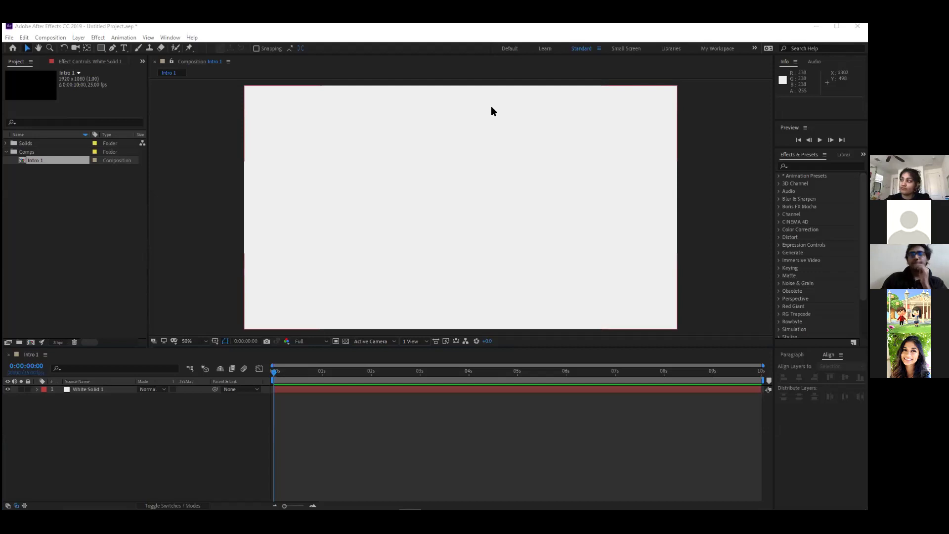
left_click(9, 38)
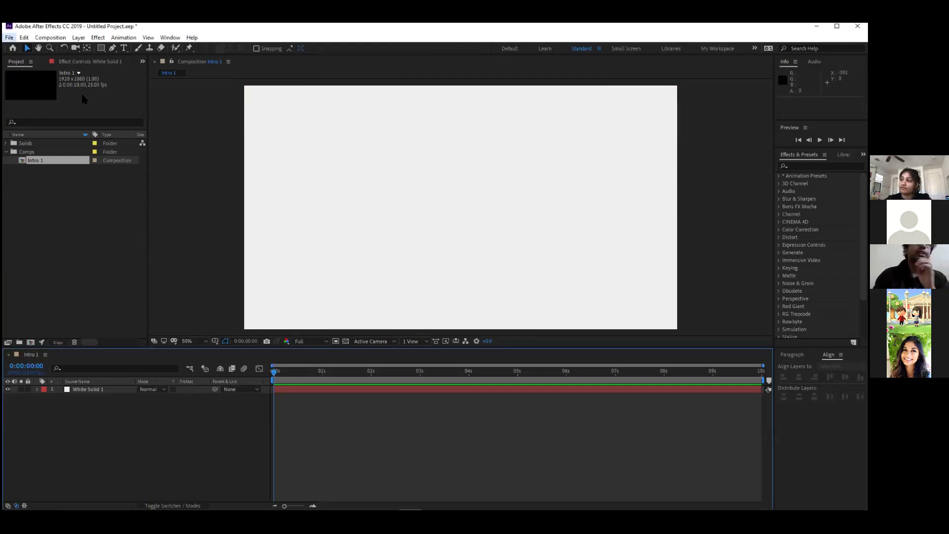
key("alt+f")
key("n")
key("Return")
left_click(489, 282)
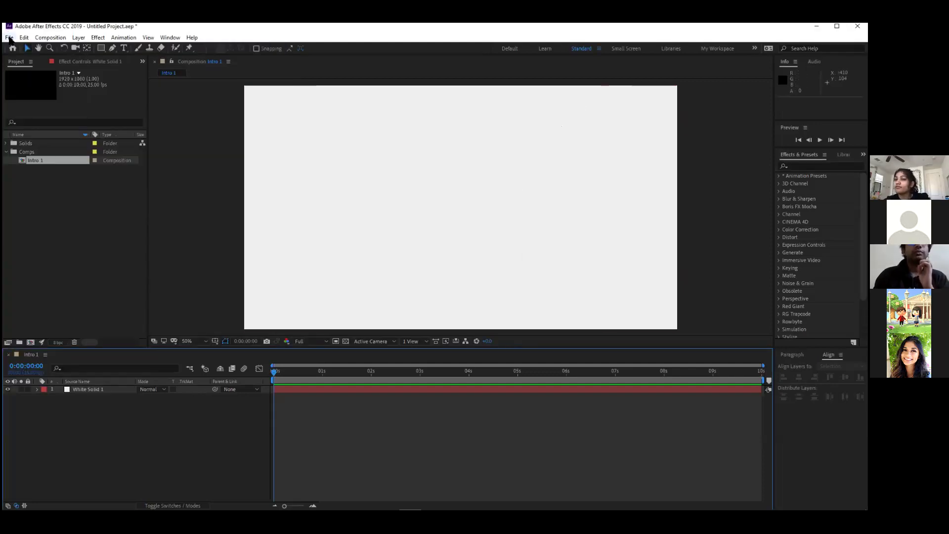
Start a new project without saving the changes to the current one
left_click(9, 39)
mouse_move(145, 49)
left_click(186, 48)
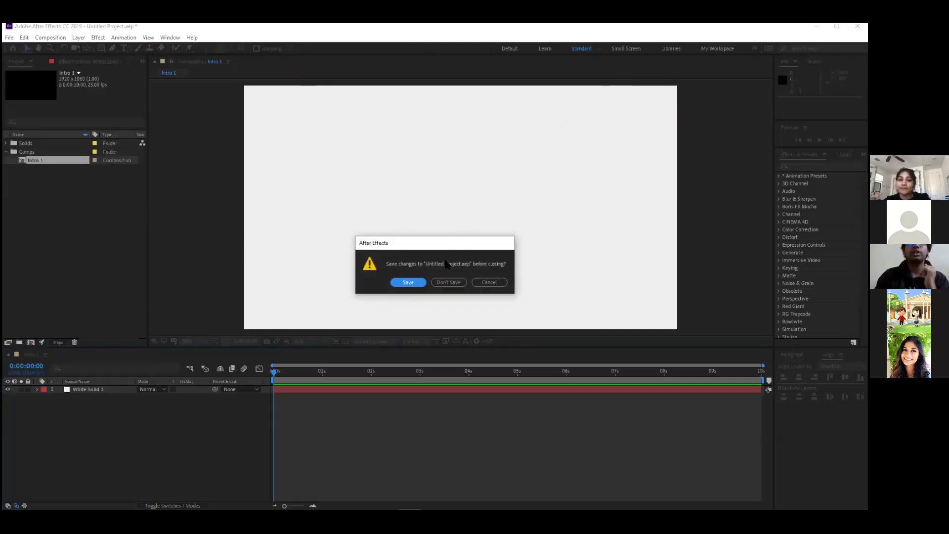
left_click(449, 283)
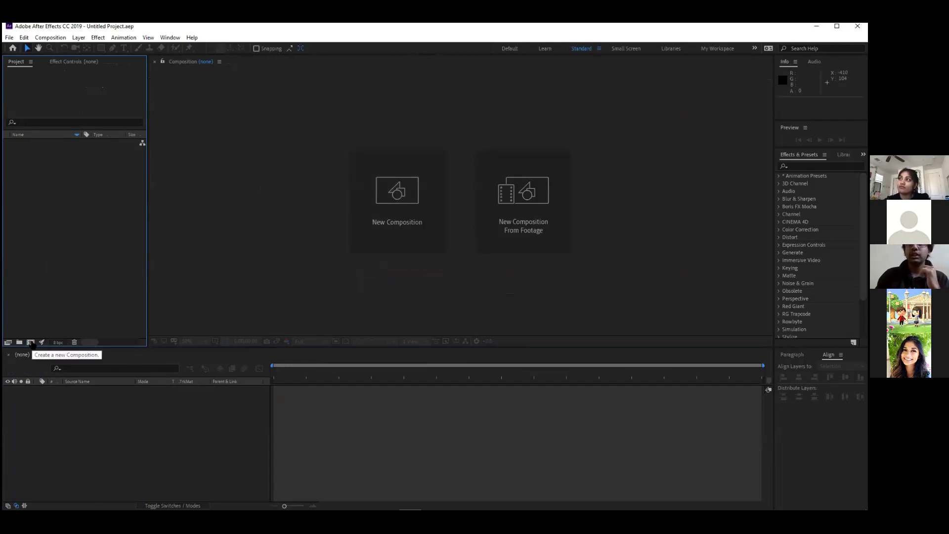
Create a new composition named Intro1, keeping the HDTV 1080 25 preset, 10-second duration and black background
left_click(30, 342)
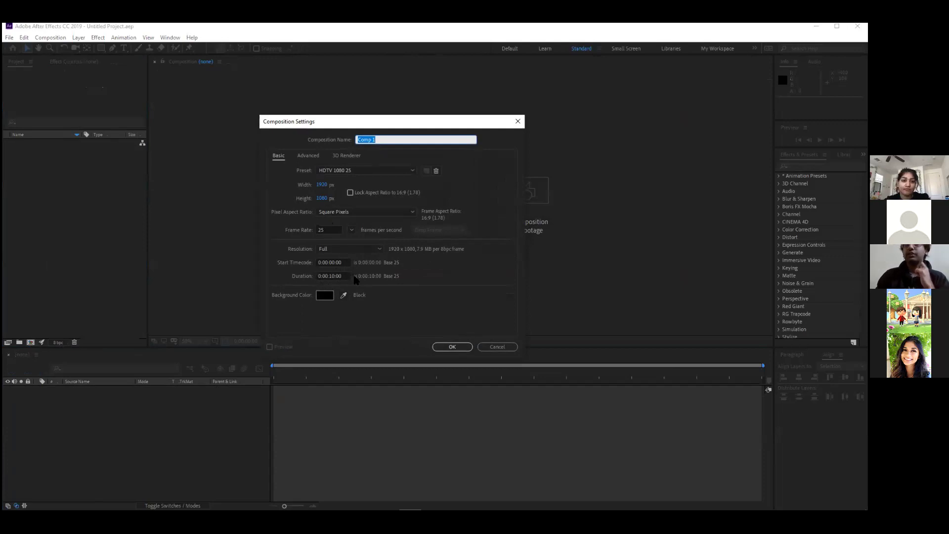
type("Intro1")
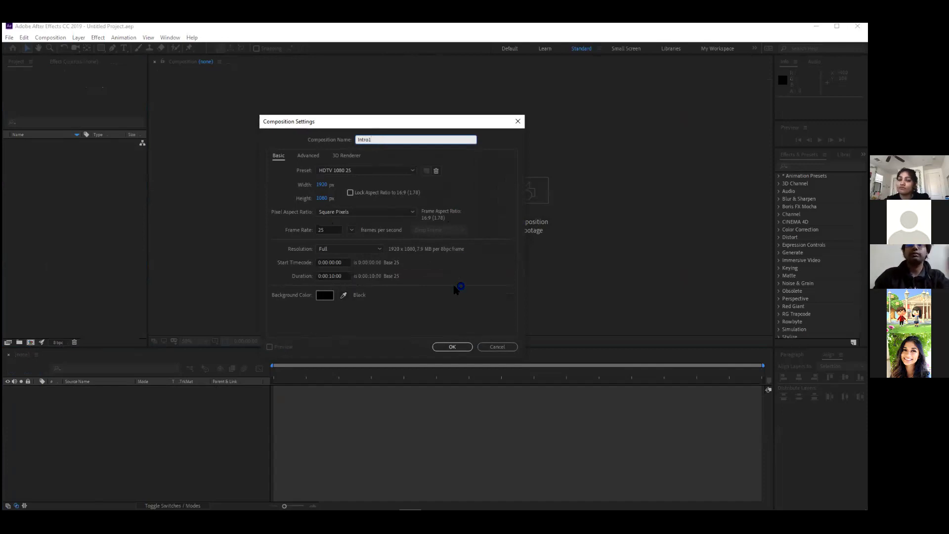
left_click(452, 346)
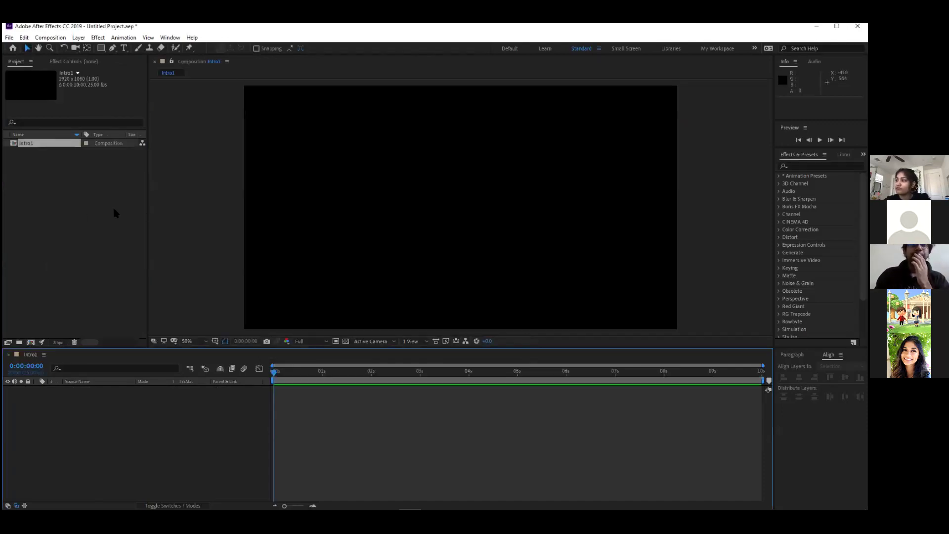
left_click(114, 210)
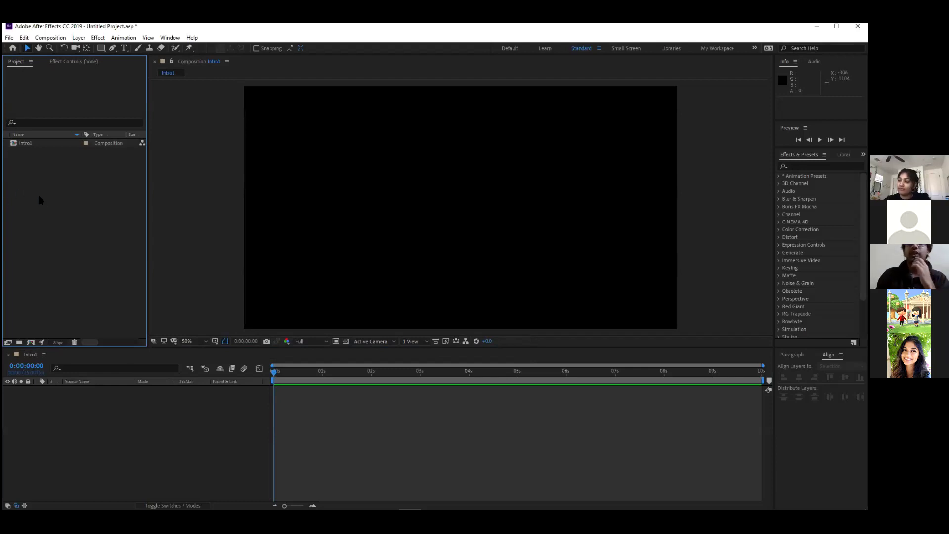
Scrub the playhead along the Intro1 timeline and return it to the start
left_click(29, 356)
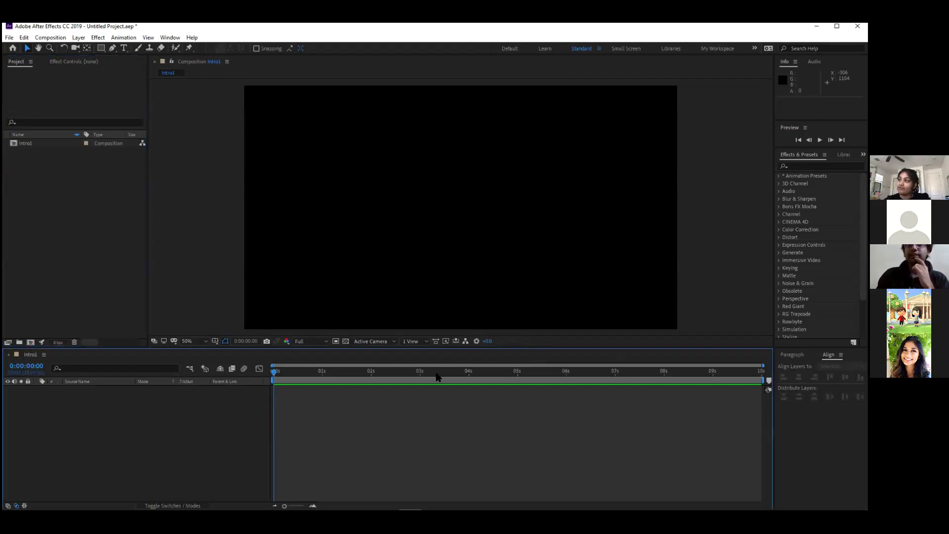
left_click(399, 373)
left_click_drag(405, 379, 268, 391)
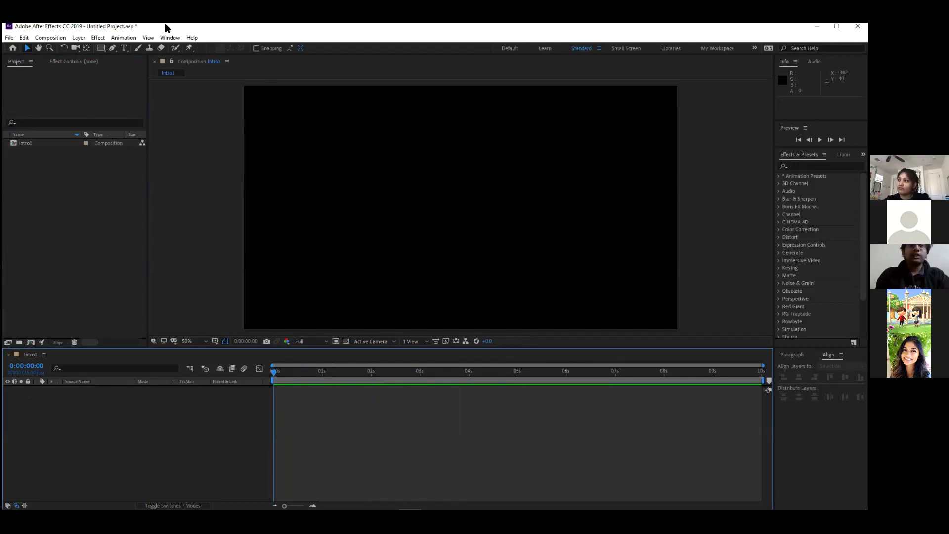
Add a composition-sized solid layer to Intro1 in near-white (F3F3F3)
left_click(78, 37)
mouse_move(170, 46)
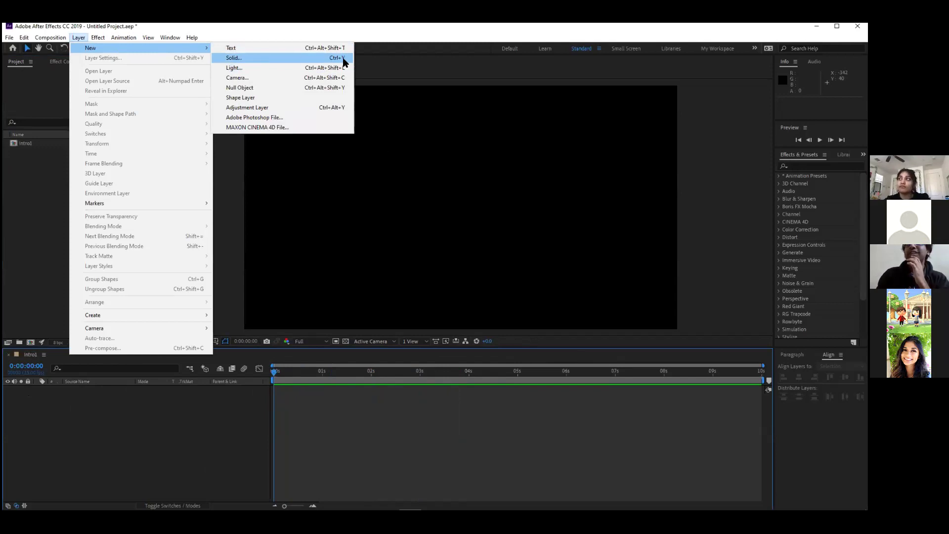
left_click(297, 58)
left_click(429, 321)
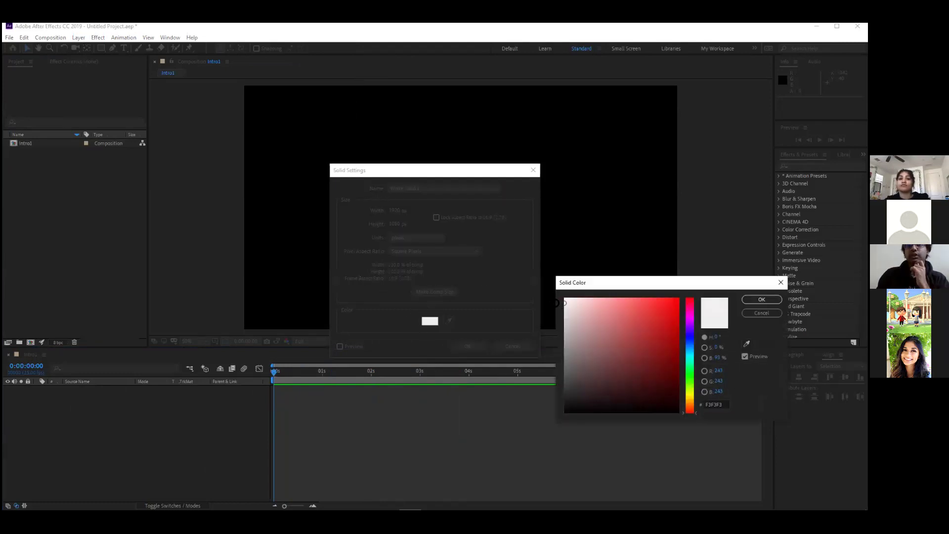
left_click(470, 348)
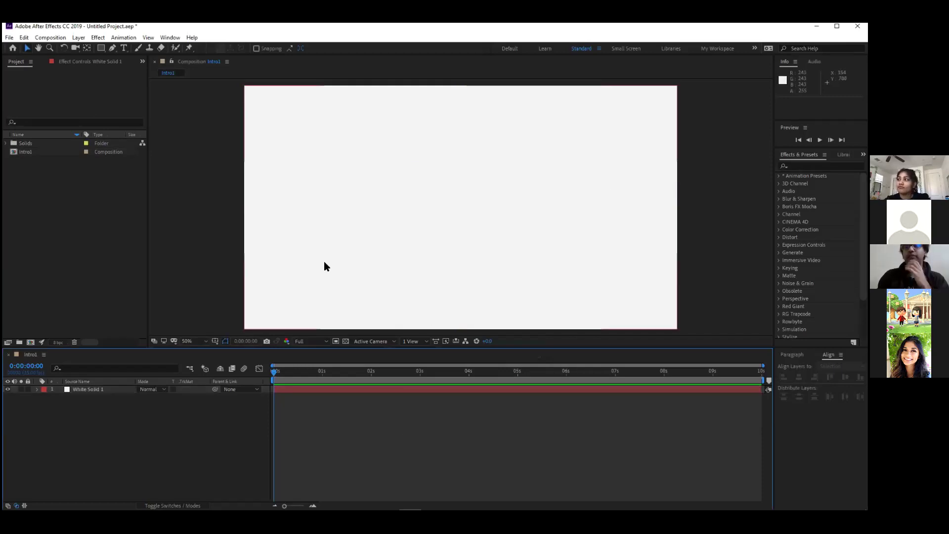
left_click(357, 439)
Deselect the solid and draw a rectangle about 856 x 404 px as a new shape layer, with the Rectangle tool
left_click(200, 151)
left_click(598, 120)
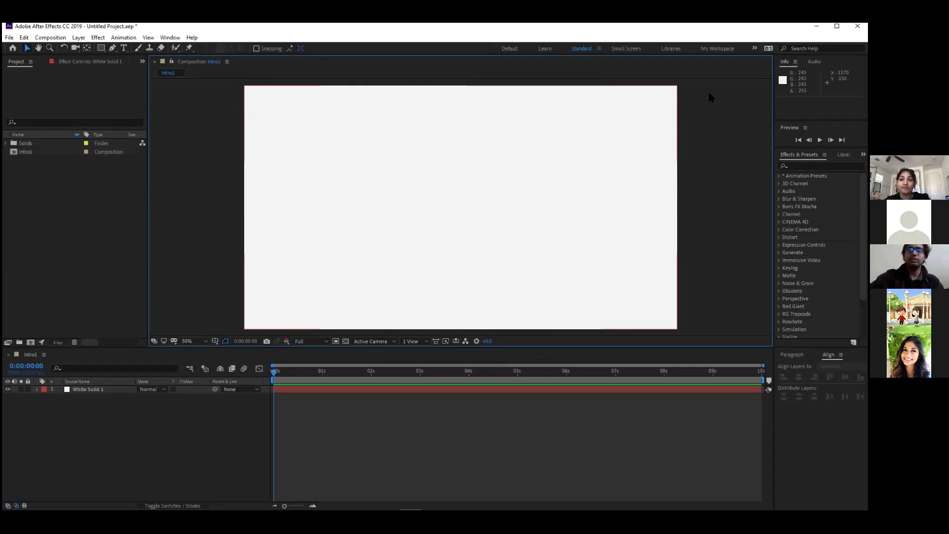
left_click(152, 79)
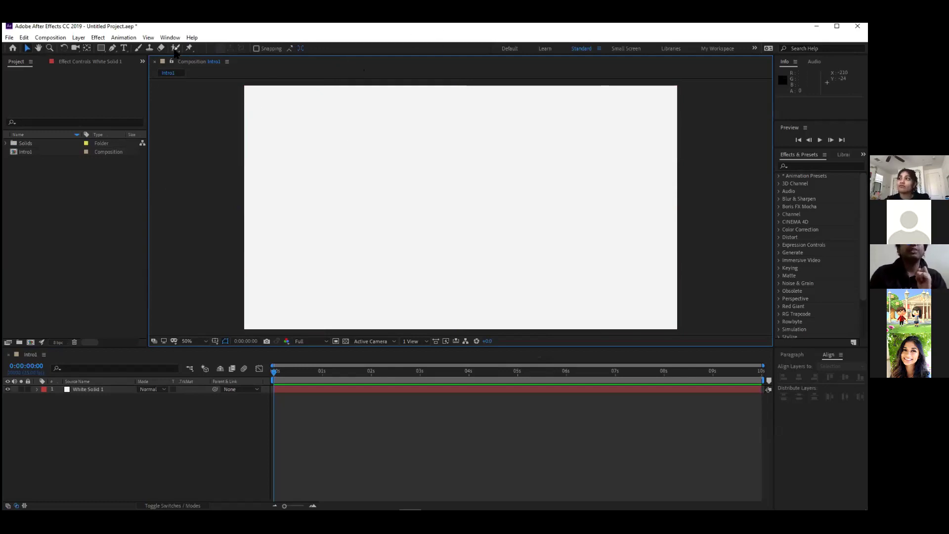
left_click(102, 49)
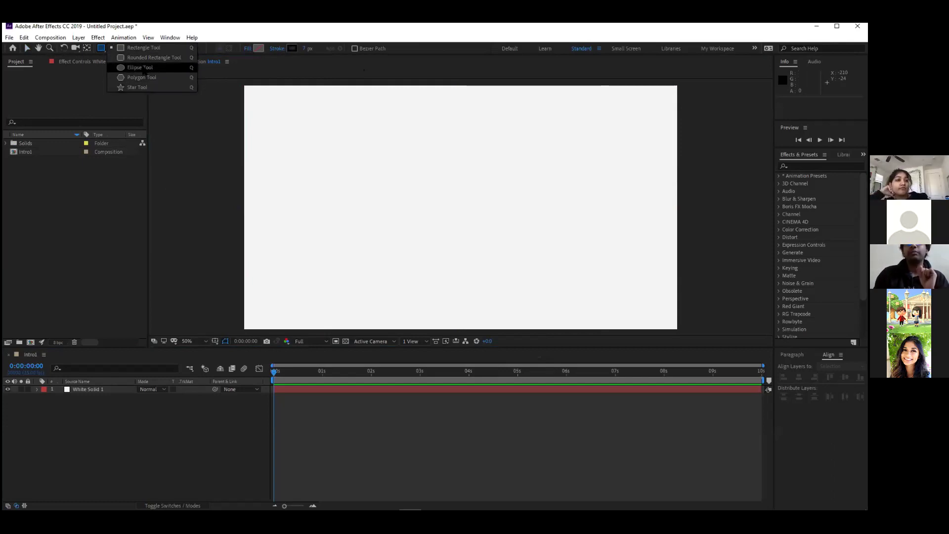
left_click(144, 48)
mouse_move(322, 137)
left_mouse_down()
mouse_move(469, 216)
mouse_move(508, 322)
left_mouse_up()
left_click_drag(489, 228, 515, 228)
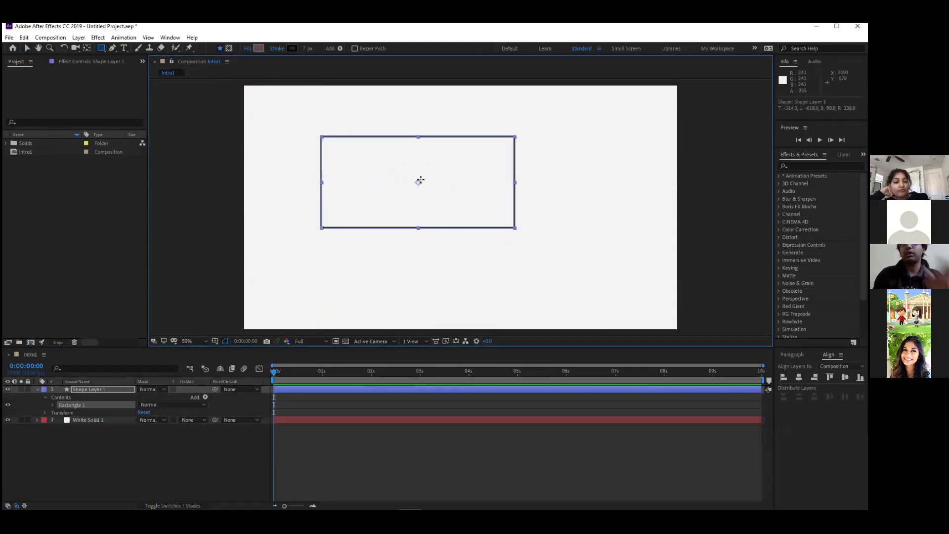
Move the rectangle slightly down and to the right with the Selection tool, and collapse its layer in the timeline
left_click(27, 47)
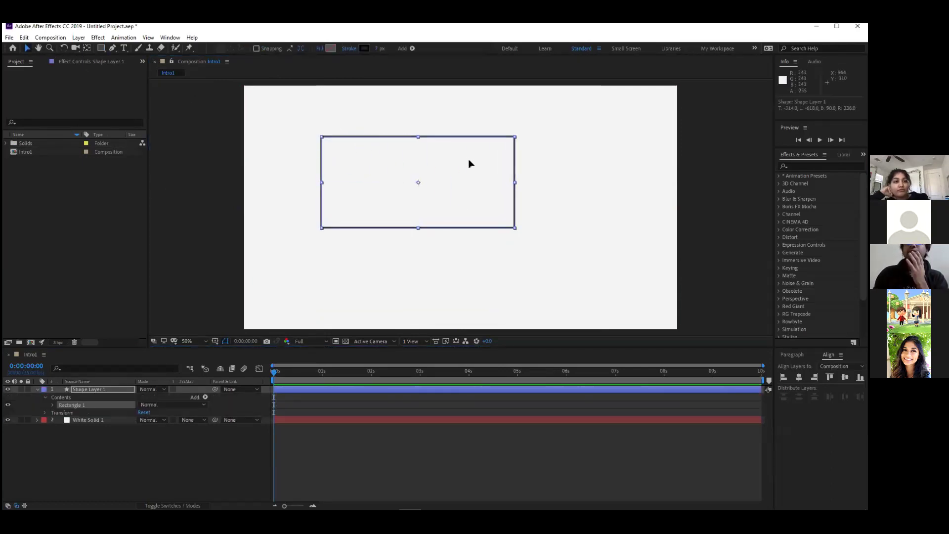
left_click_drag(461, 159, 474, 168)
left_click(38, 395)
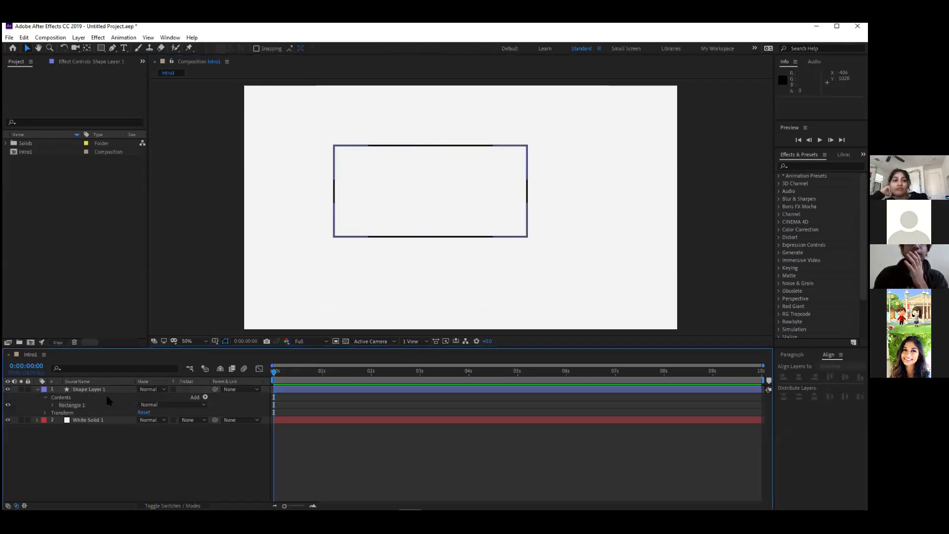
left_click(36, 389)
left_click(99, 399)
left_click(97, 390)
left_click_drag(96, 391, 132, 422)
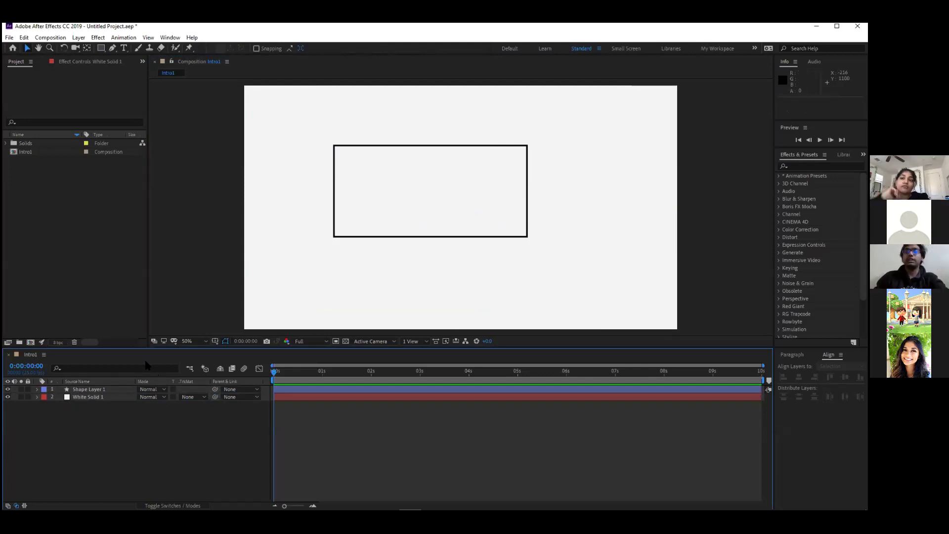
left_click(102, 396)
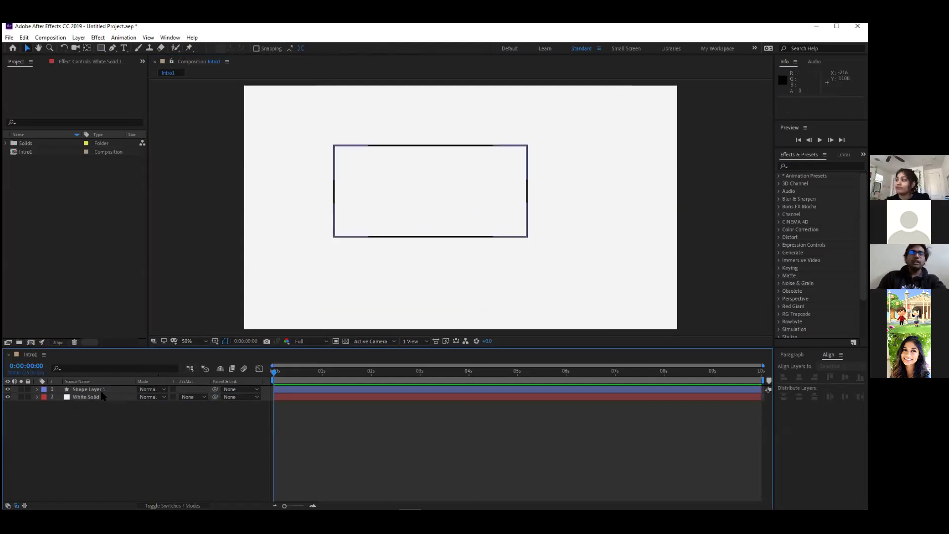
Expand Shape Layer 1 to look through its Contents, Rectangle 1 and Transform groups, leaving only the Transform properties shown
left_click(103, 389)
left_click(39, 397)
left_click(39, 390)
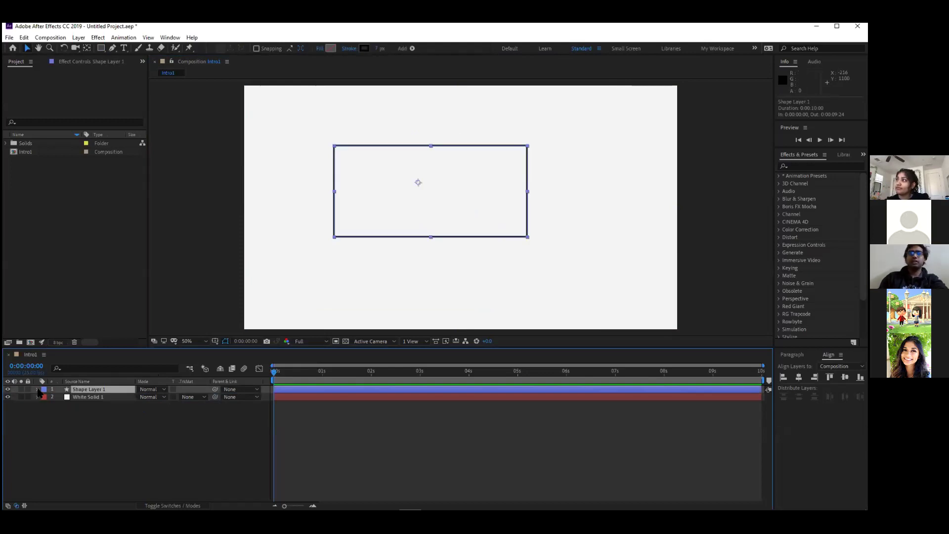
left_click(38, 389)
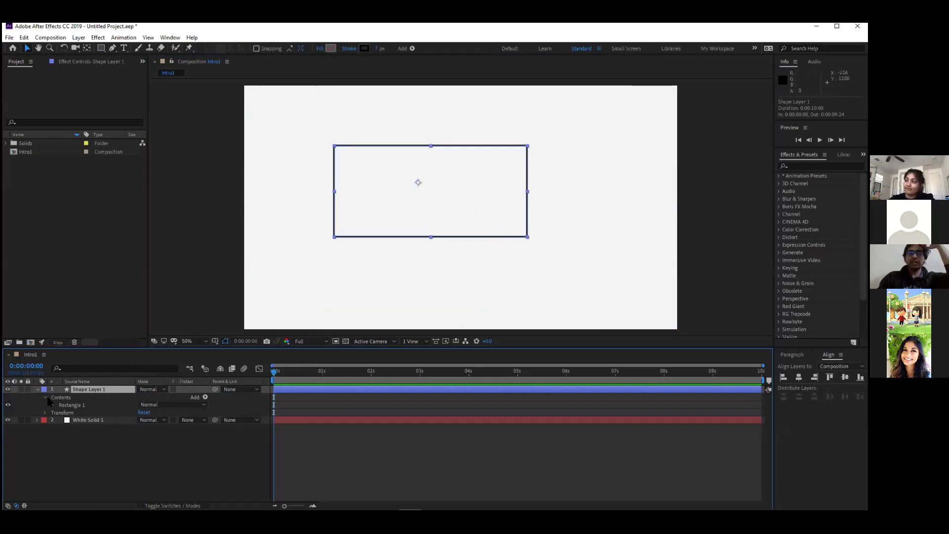
left_click(53, 405)
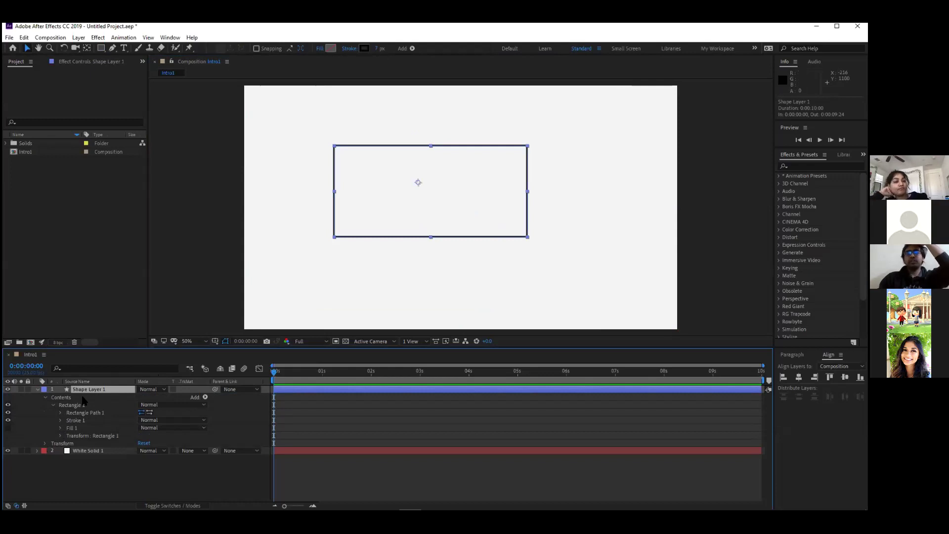
left_click(45, 443)
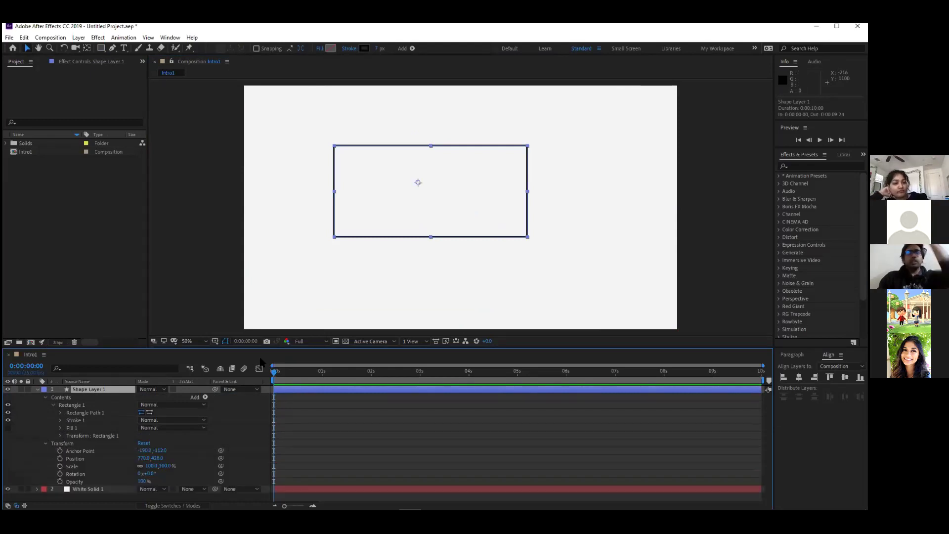
key("Page_Down")
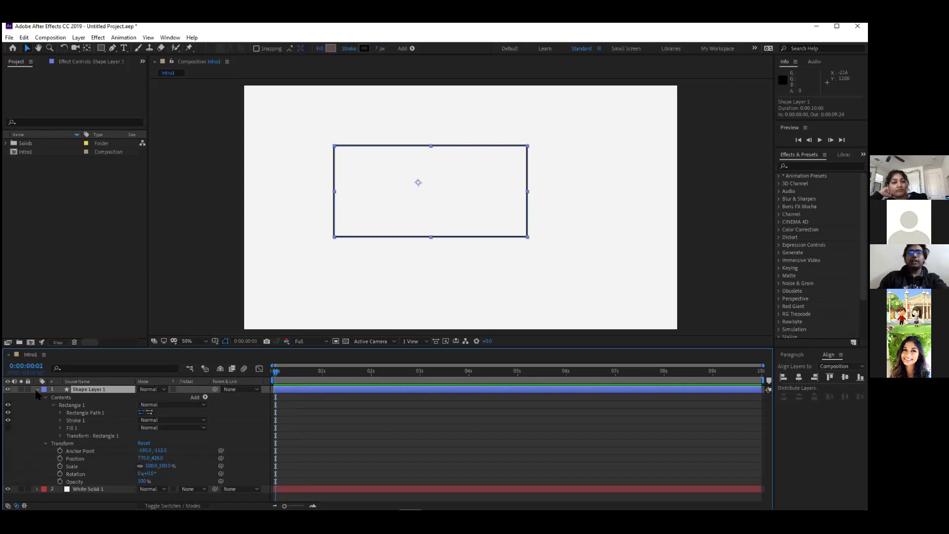
left_click(45, 398)
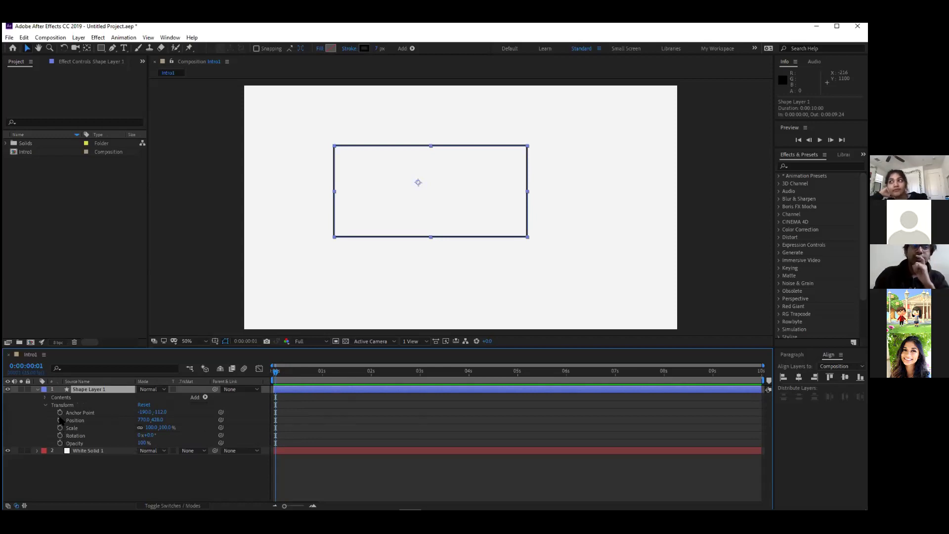
Move the rectangle to about 510, 444 and set a first Position keyframe at frame 1
left_click_drag(435, 148, 355, 151)
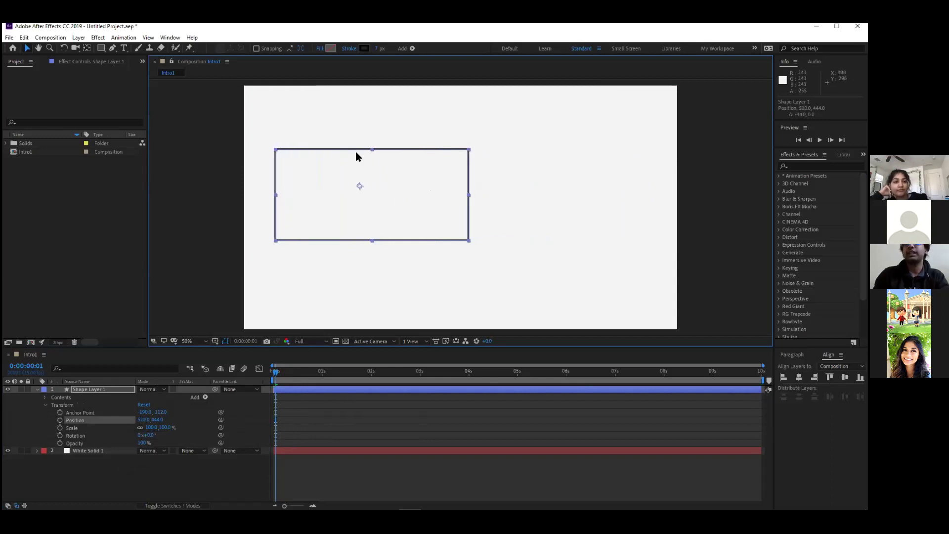
left_click(59, 421)
left_click(284, 416)
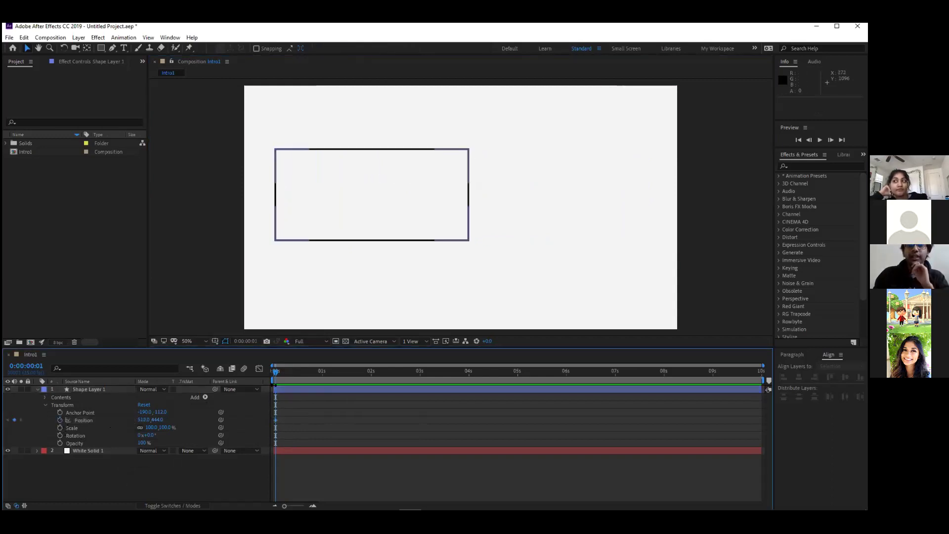
Add a second Position keyframe at 1 second with the rectangle's horizontal position set to 1361
left_click_drag(276, 372, 301, 372)
left_click(275, 419)
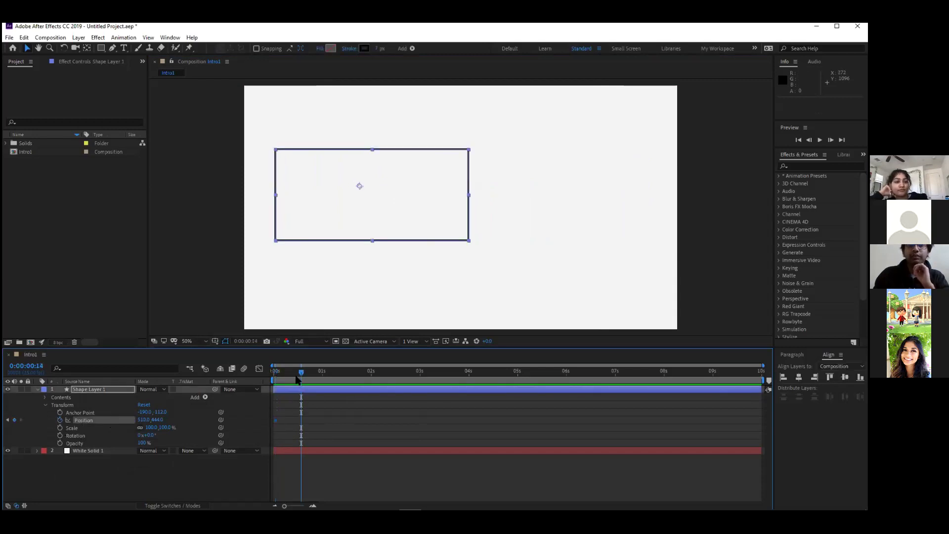
left_click(303, 413)
left_click_drag(300, 373, 324, 379)
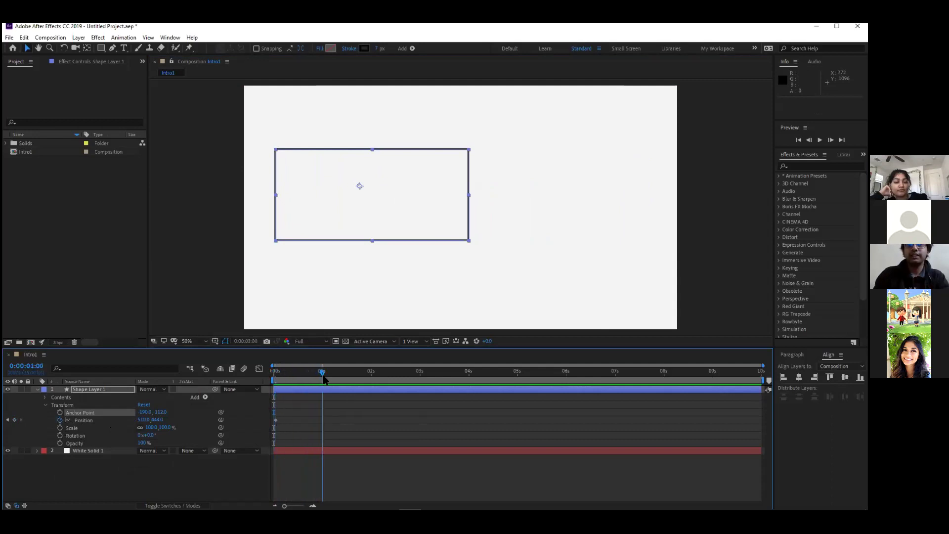
left_click_drag(141, 419, 513, 422)
left_click(305, 460)
Preview the rectangle's movement from the beginning and return the playhead to the start
left_click_drag(324, 372, 267, 376)
key("space")
left_click_drag(349, 372, 272, 372)
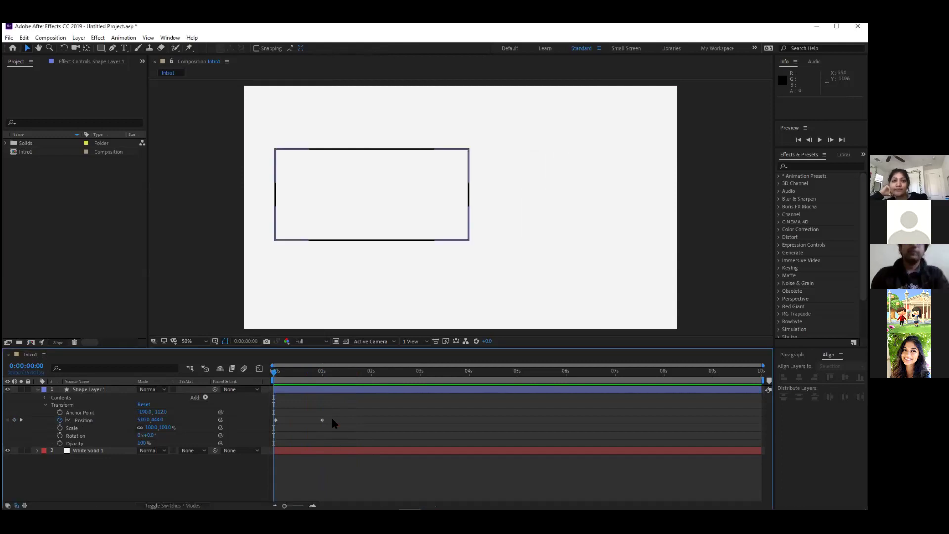
Move the first Position keyframe to 0:00:00:00 and keep the playhead at the start of the timeline
left_click(276, 420)
left_click(319, 382)
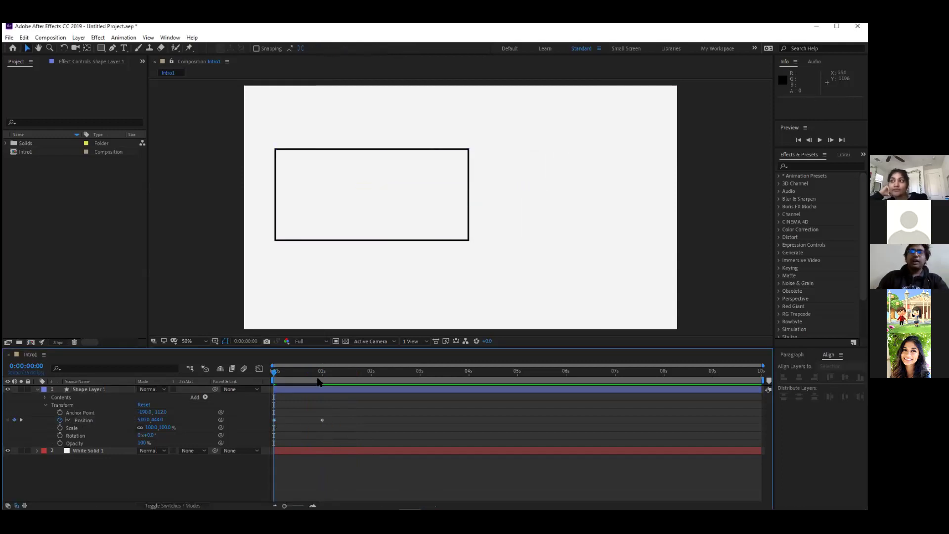
left_click(280, 374)
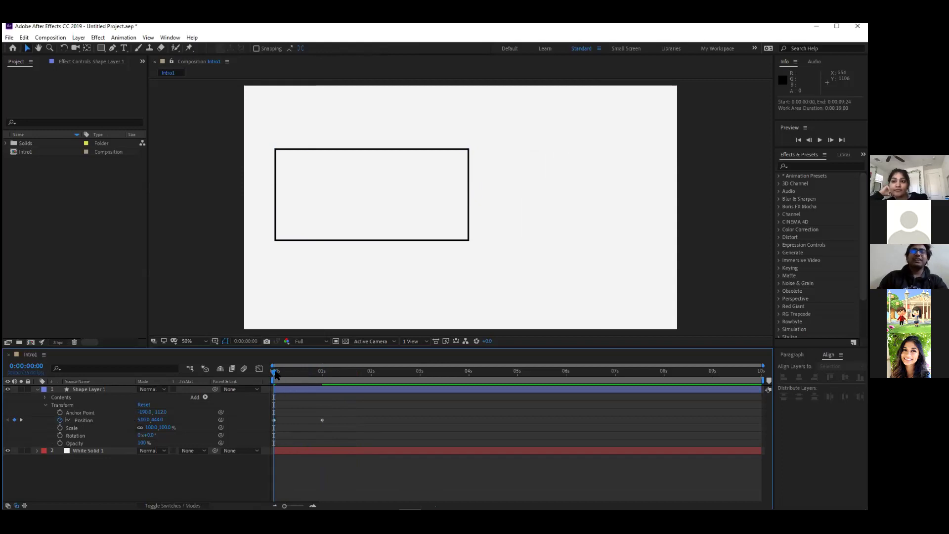
left_click_drag(280, 376, 260, 378)
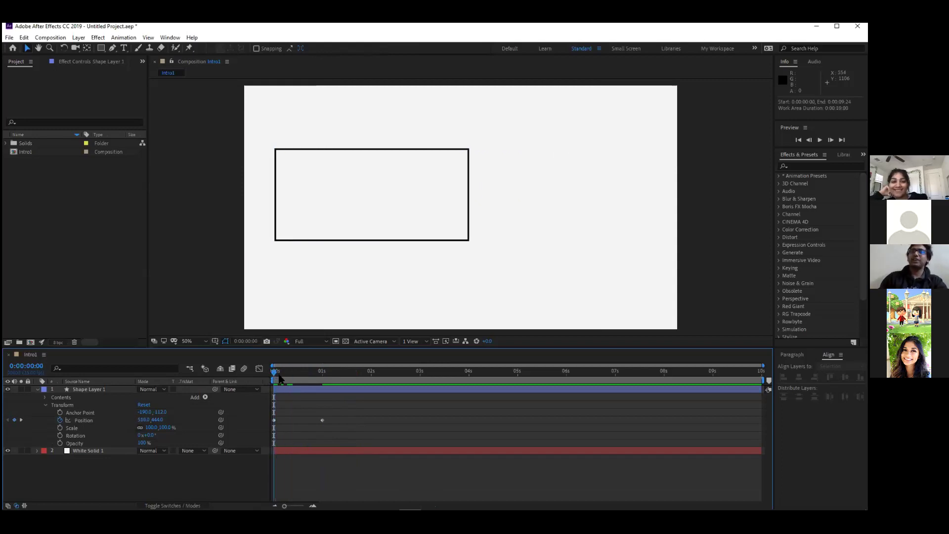
Scrub through the opening frames and play back the rectangle's one-second movement from the start
left_click(279, 379)
mouse_move(282, 379)
left_mouse_down()
mouse_move(260, 380)
mouse_move(297, 379)
mouse_move(237, 380)
mouse_move(286, 378)
left_mouse_up()
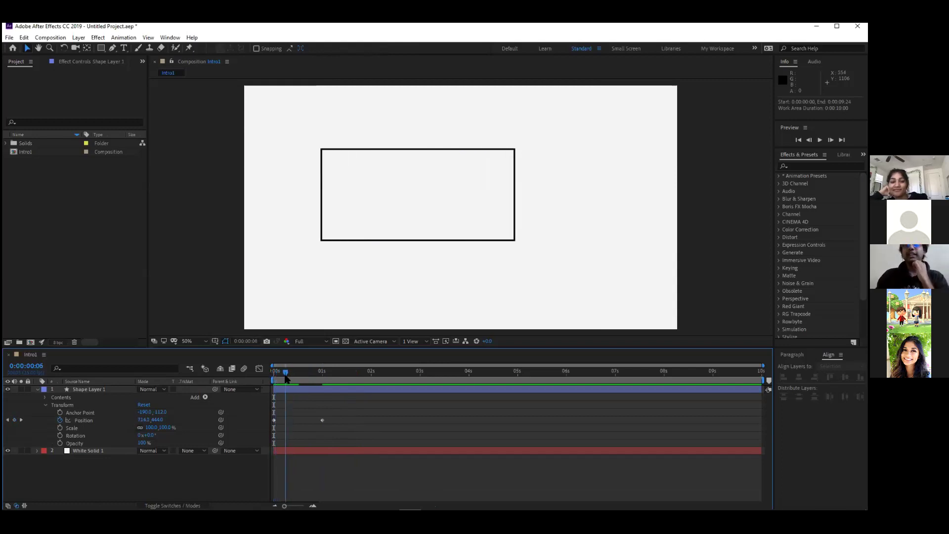
mouse_move(354, 412)
left_mouse_down()
mouse_move(275, 426)
mouse_move(271, 438)
left_mouse_up()
left_click(425, 444)
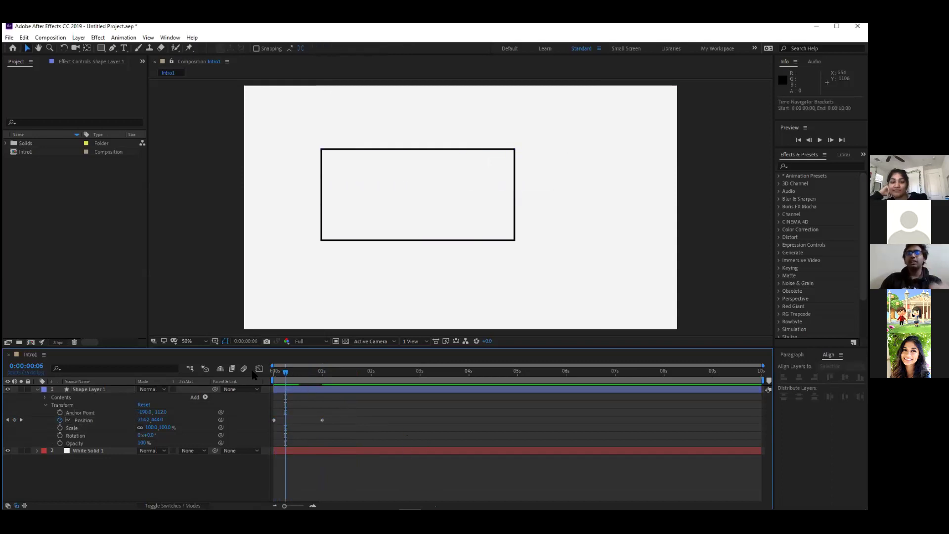
mouse_move(281, 375)
left_mouse_down()
mouse_move(262, 379)
mouse_move(315, 379)
mouse_move(273, 379)
left_mouse_up()
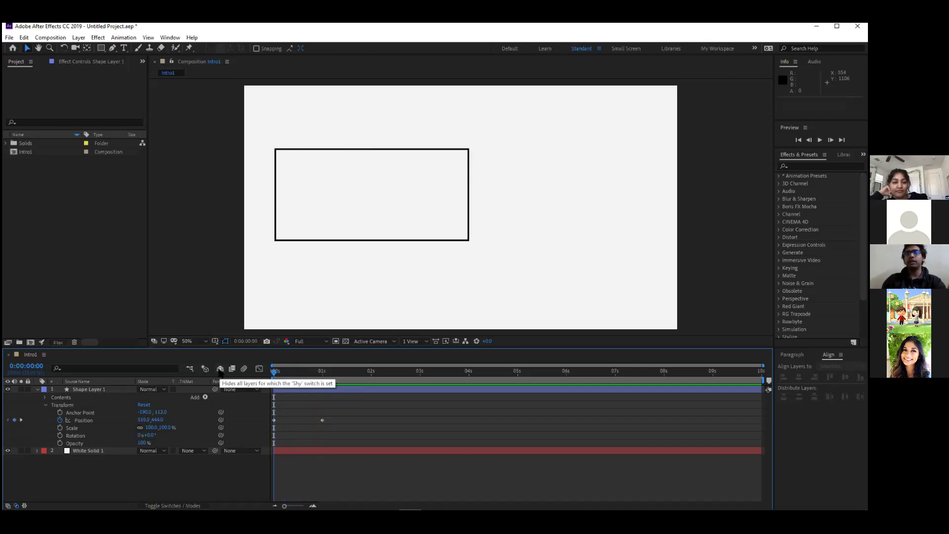
key("space")
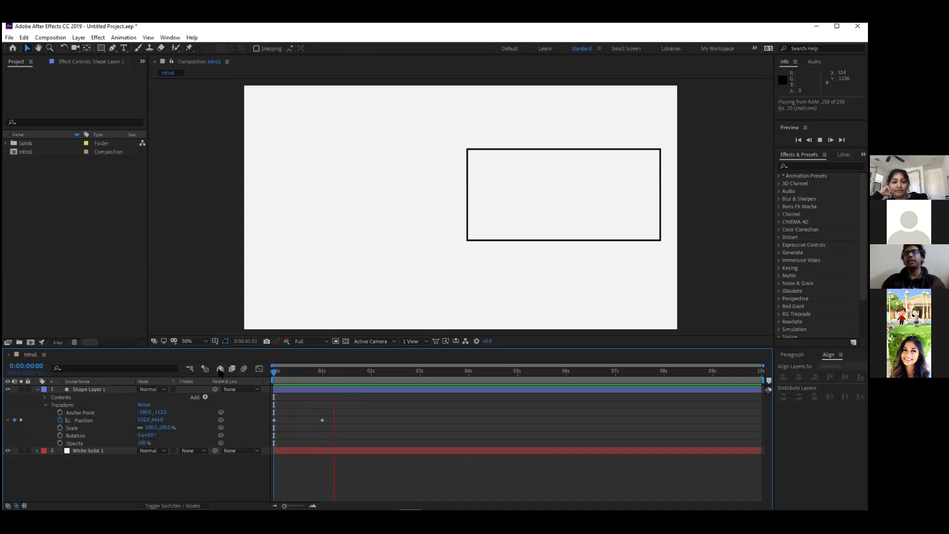
mouse_move(290, 381)
left_mouse_down()
mouse_move(318, 378)
mouse_move(273, 379)
left_mouse_up()
key("space")
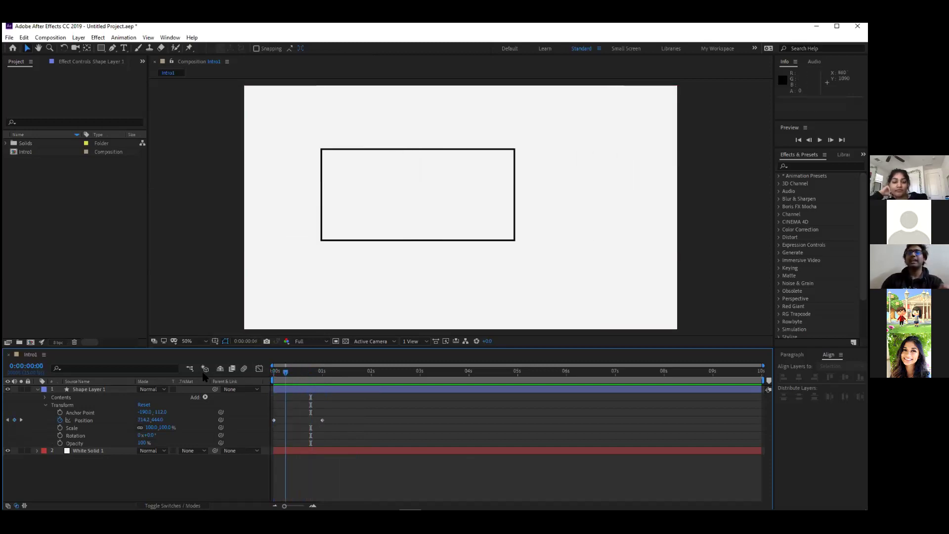
key("space")
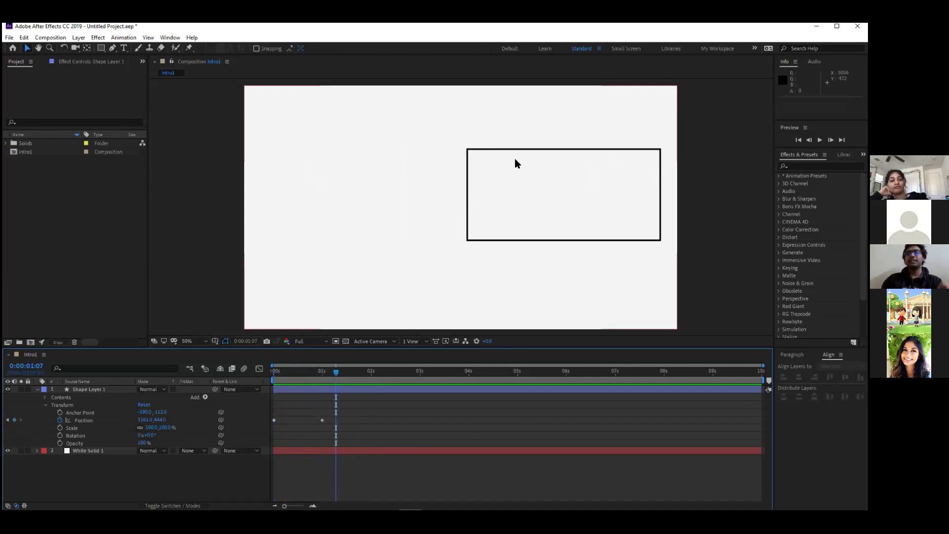
Apply Easy Ease to both of the rectangle's Position keyframes and return the playhead to the start
left_click_drag(335, 407, 265, 440)
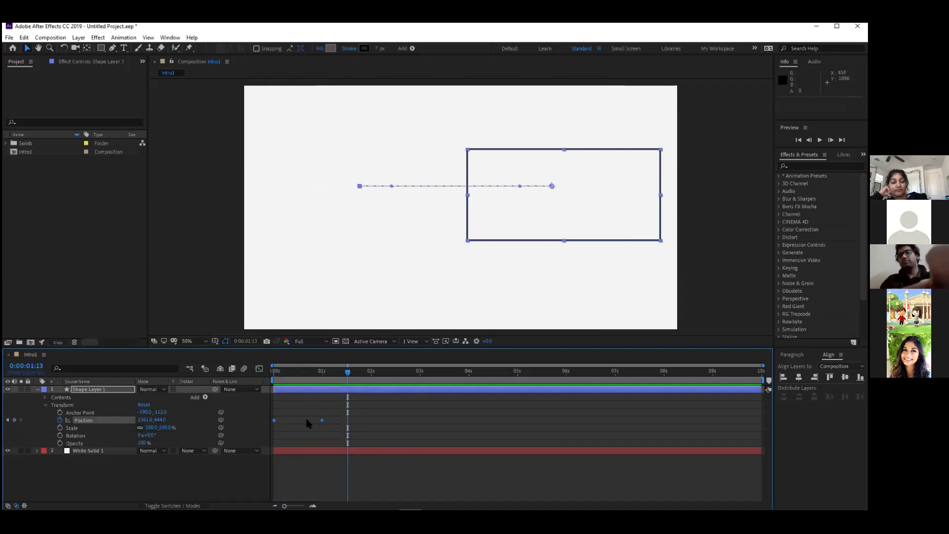
right_click(323, 421)
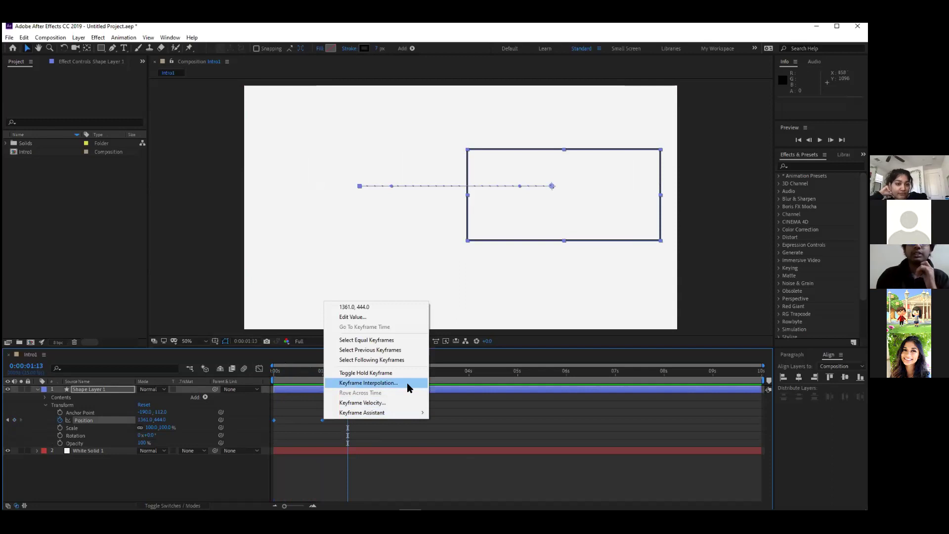
mouse_move(411, 414)
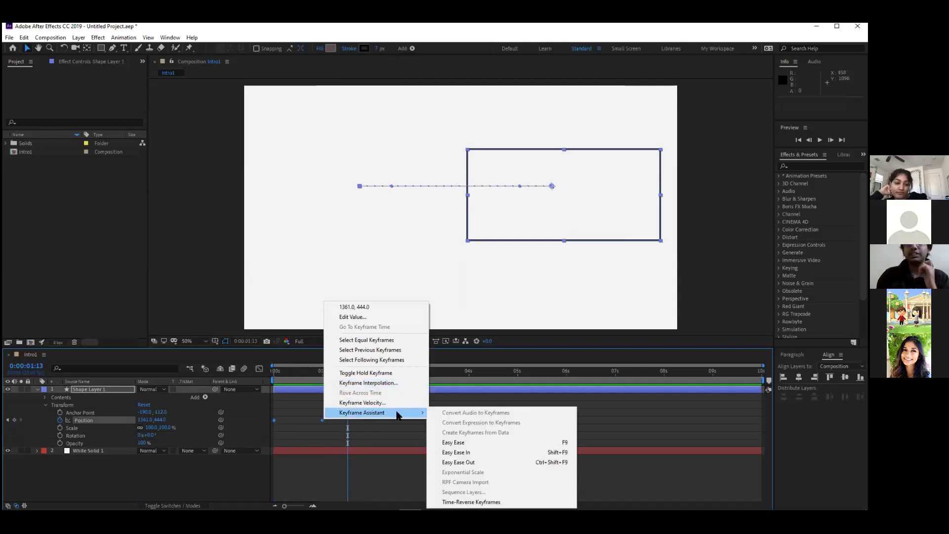
left_click(452, 443)
left_click_drag(331, 410, 257, 418)
left_click(314, 424)
left_click(334, 371)
left_click(270, 372)
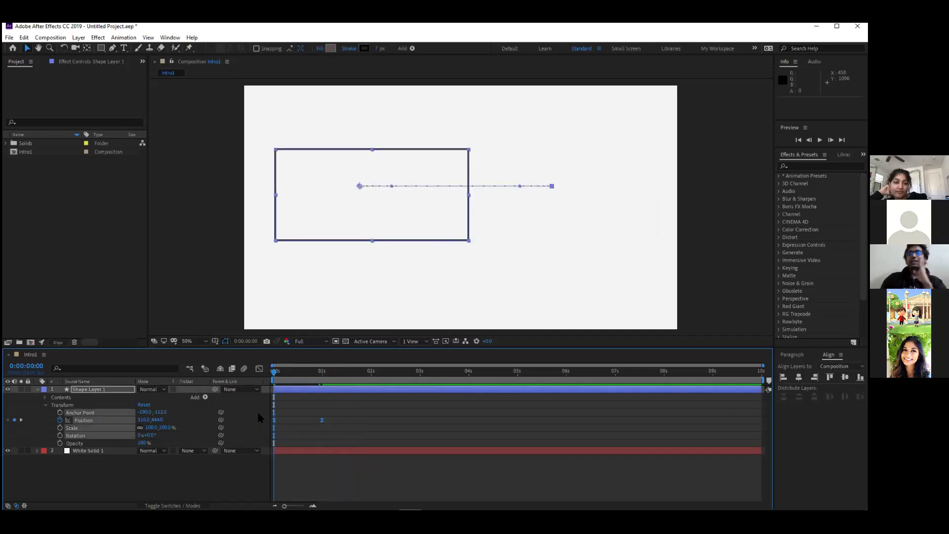
Adjust the rectangle's Position speed curve in the Graph Editor, raising the last keyframe's incoming influence to about 80% for a fast start and slow finish
left_click(259, 369)
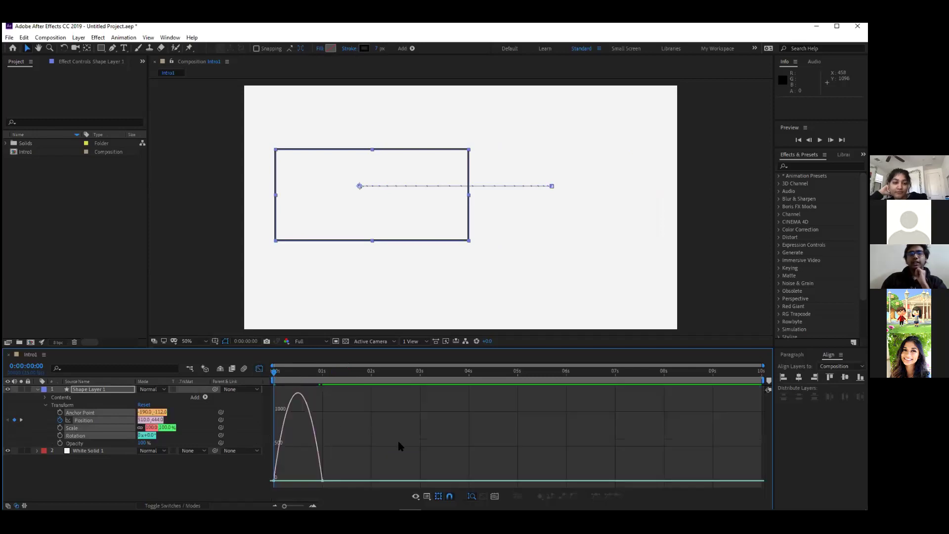
left_click_drag(276, 490, 262, 493)
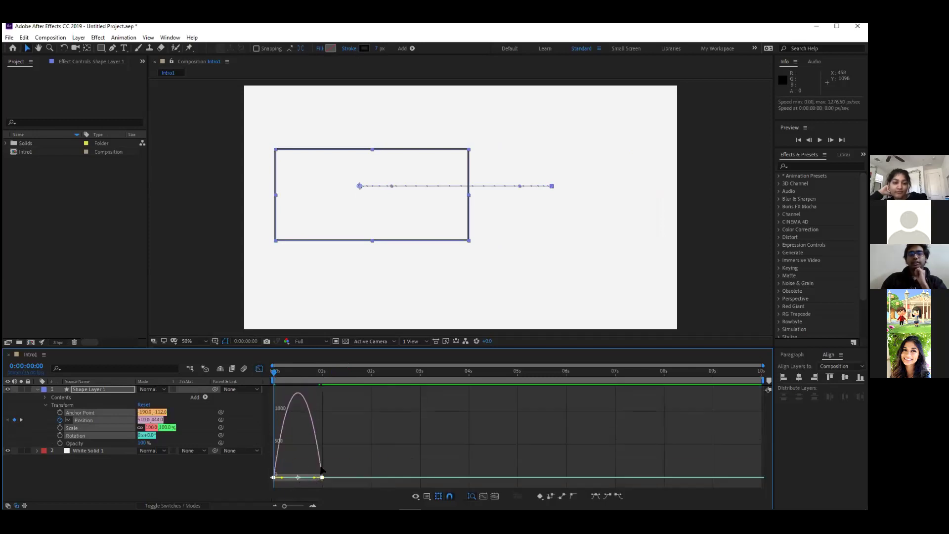
left_click(355, 449)
left_click_drag(363, 422, 304, 487)
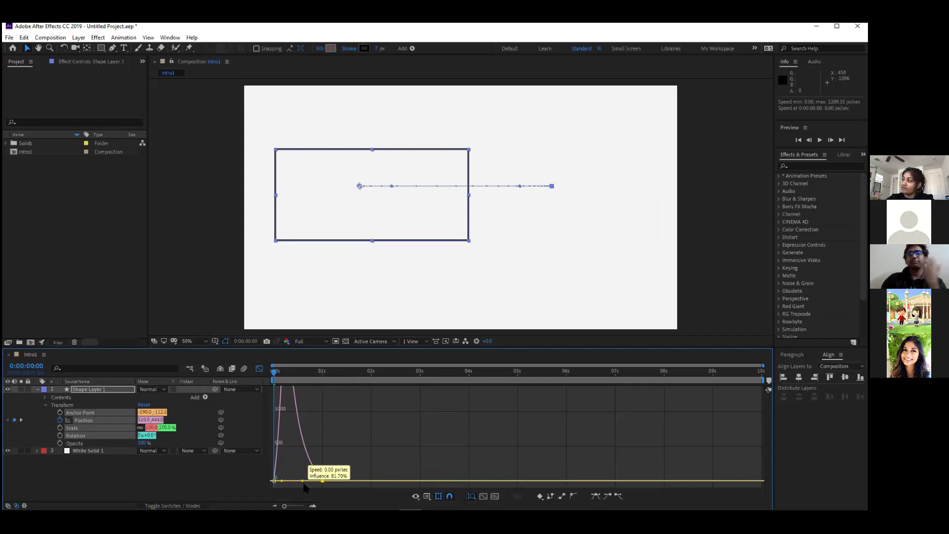
left_click_drag(305, 488, 304, 487)
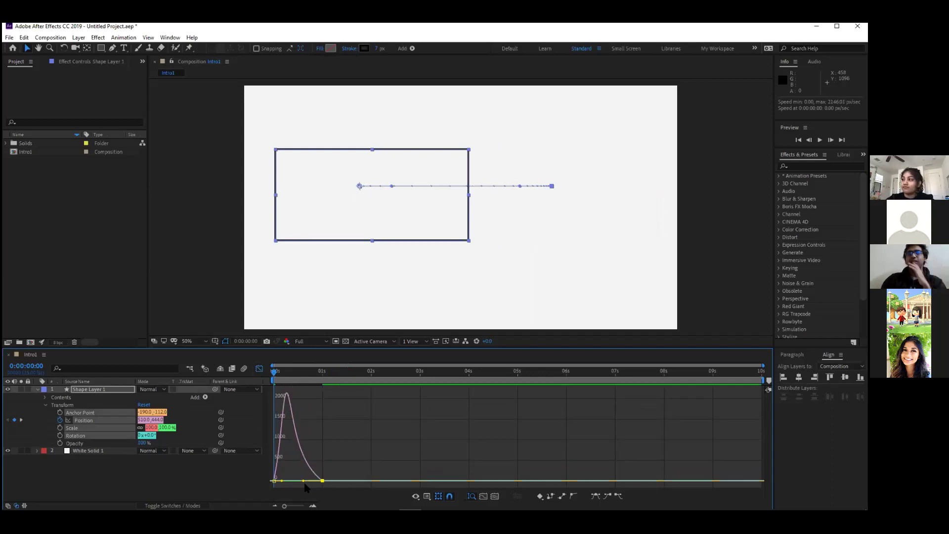
left_click(259, 369)
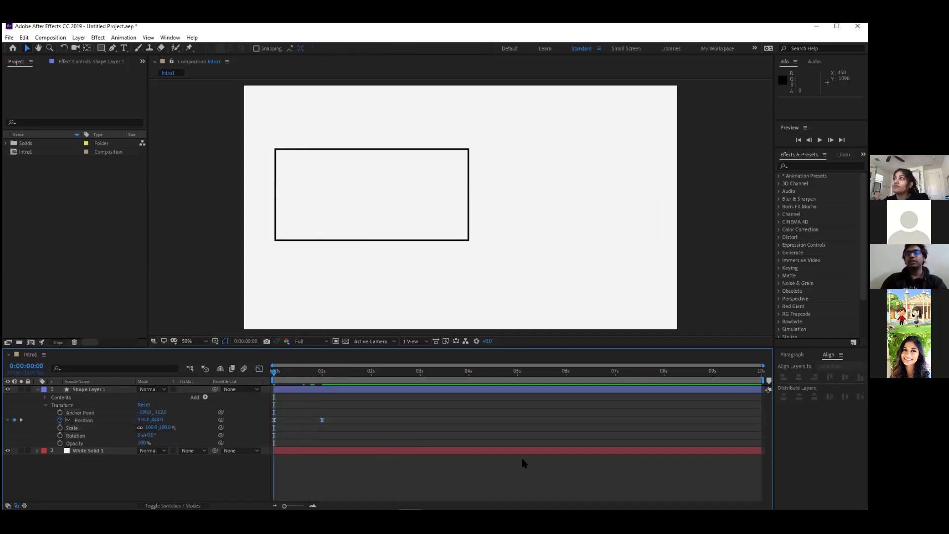
Play back the rectangle's movement with the reshaped speed curve and return the playhead to the start
key("space")
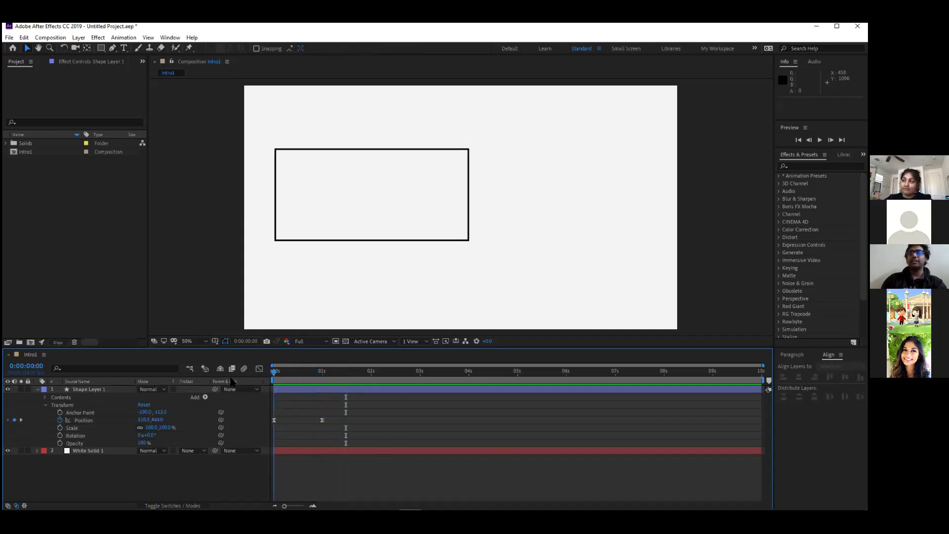
key("space")
left_click_drag(360, 372, 250, 368)
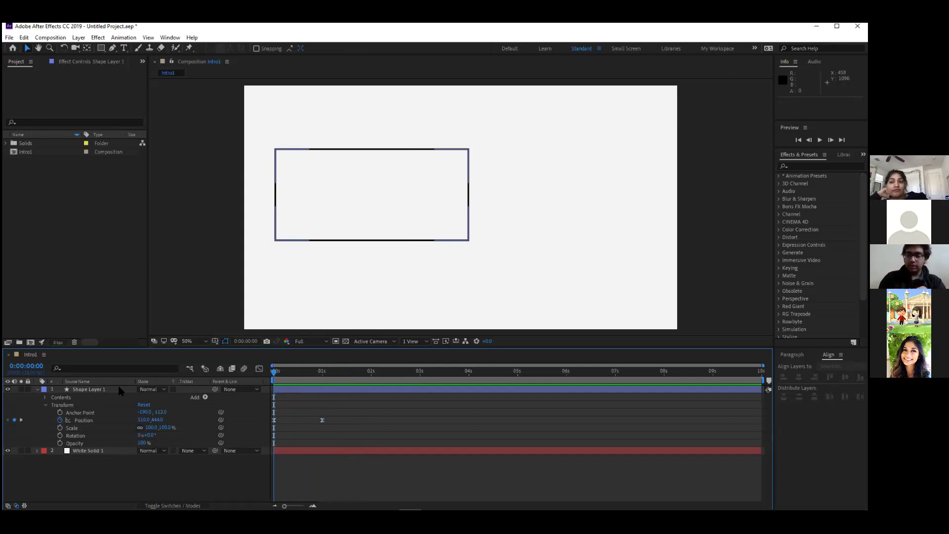
left_click(666, 119)
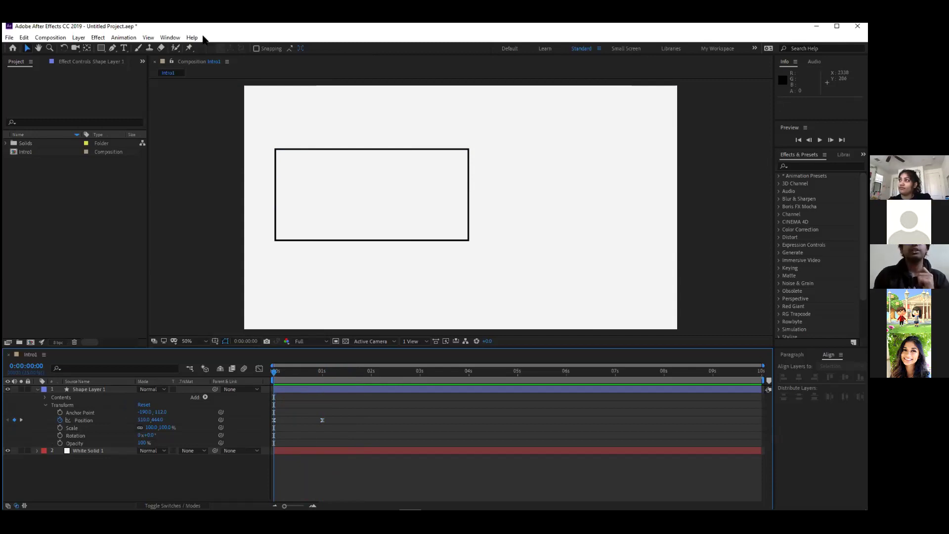
Try docking the Effects & Presets panel beside the composition viewer, and return it to its original group
left_click(170, 37)
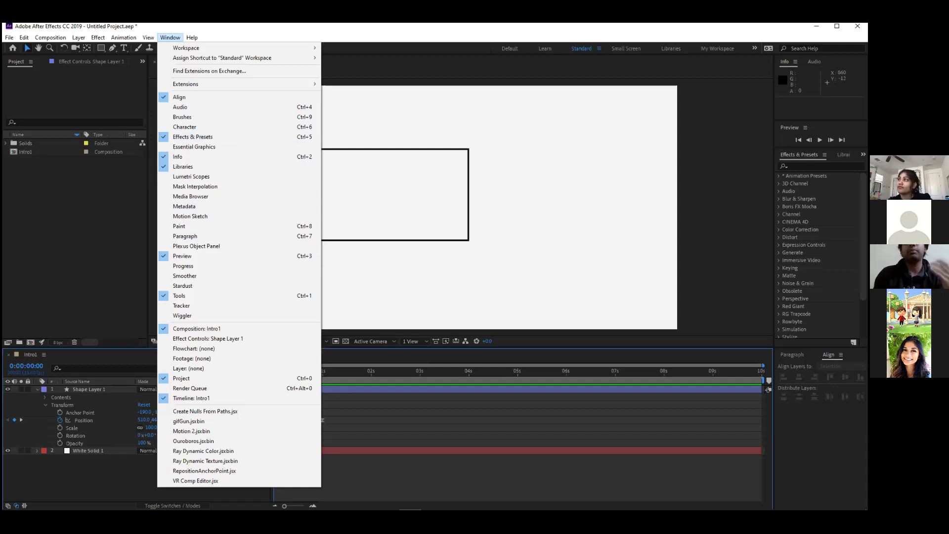
left_click(568, 206)
left_click_drag(800, 154, 383, 91)
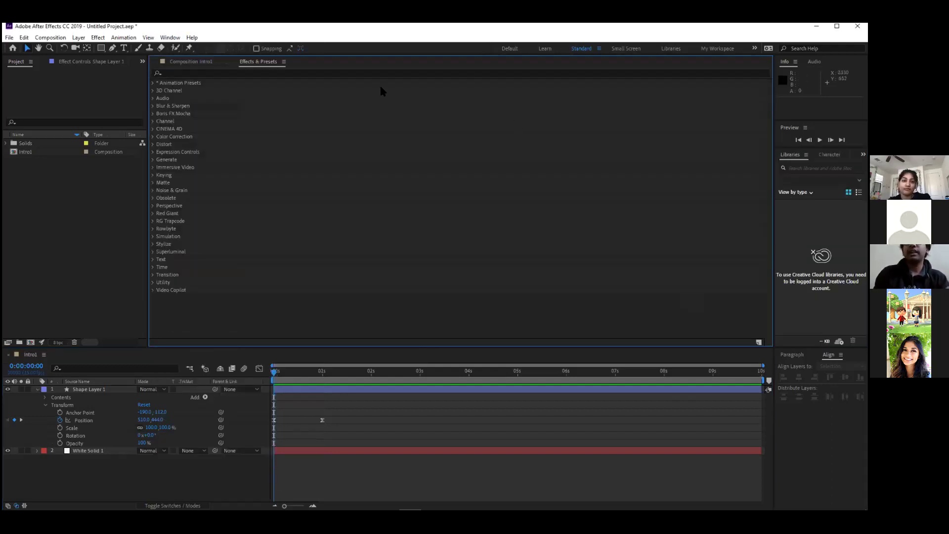
left_click_drag(267, 61, 798, 156)
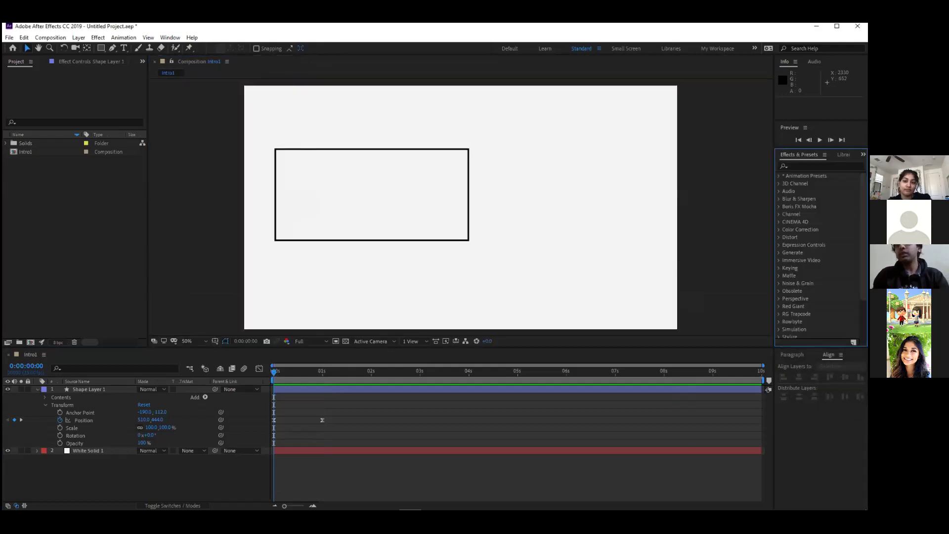
Find the Drop Shadow effect by searching for "shadow", apply it to the rectangle, and set its distance to 68 with a higher opacity
left_click(791, 166)
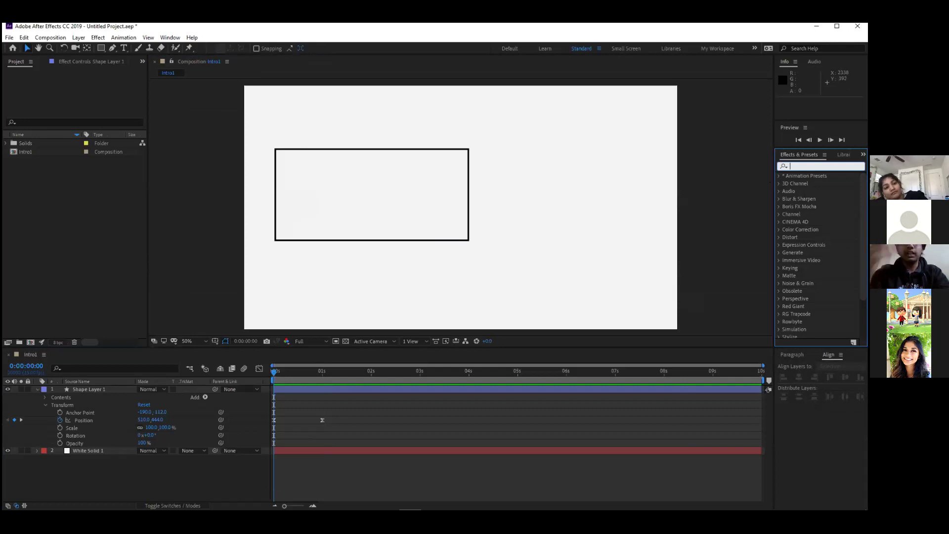
type("sh")
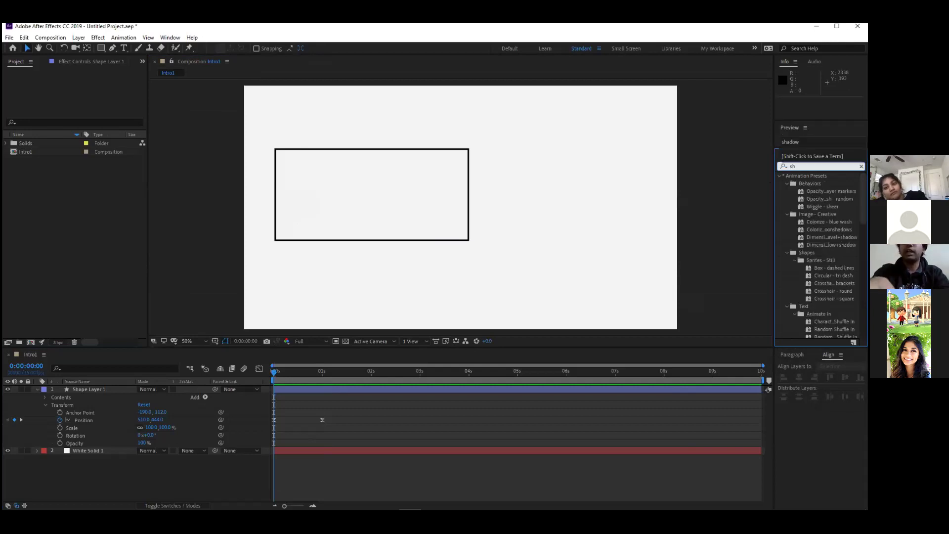
type("adow")
left_click_drag(822, 260, 357, 180)
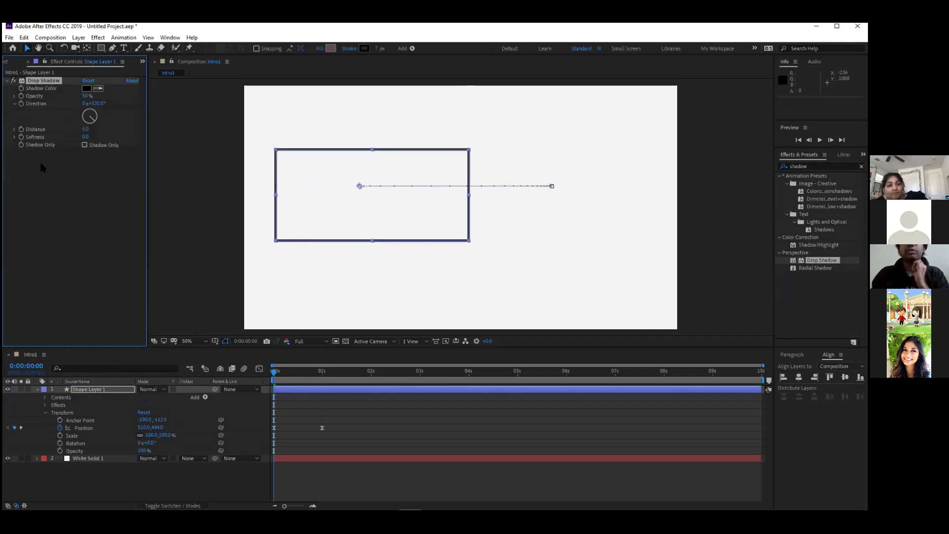
left_click_drag(86, 131, 106, 102)
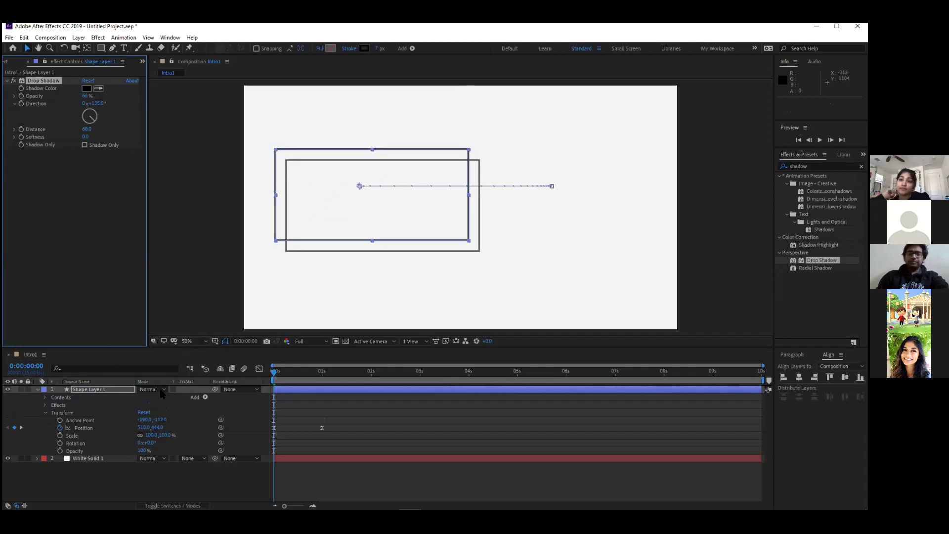
left_click(37, 390)
left_click(89, 390)
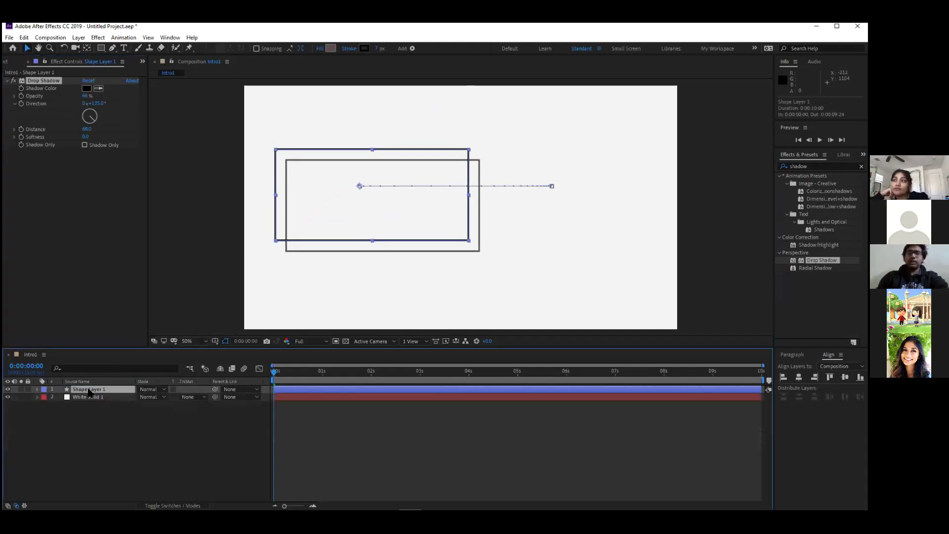
left_click(89, 397)
left_click(126, 430)
left_click_drag(126, 430, 84, 389)
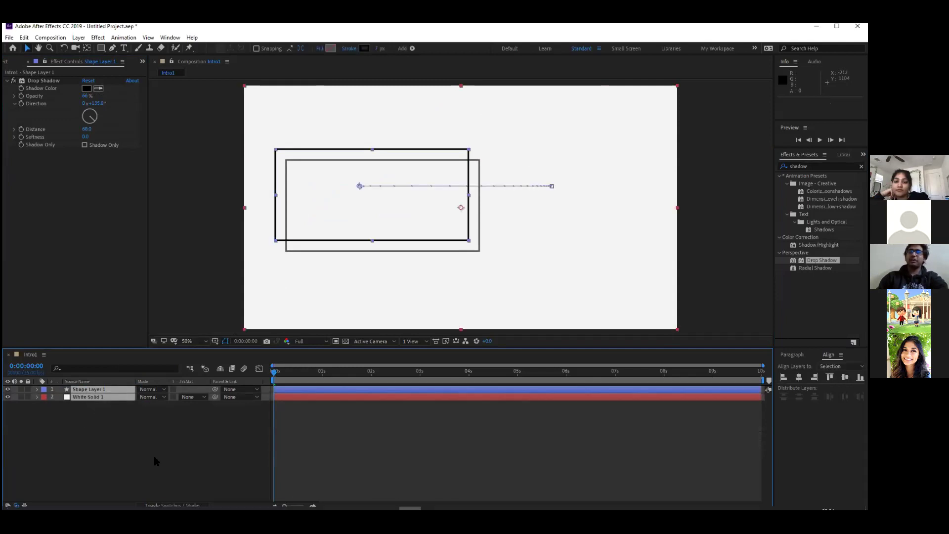
left_click(156, 461)
mouse_move(410, 501)
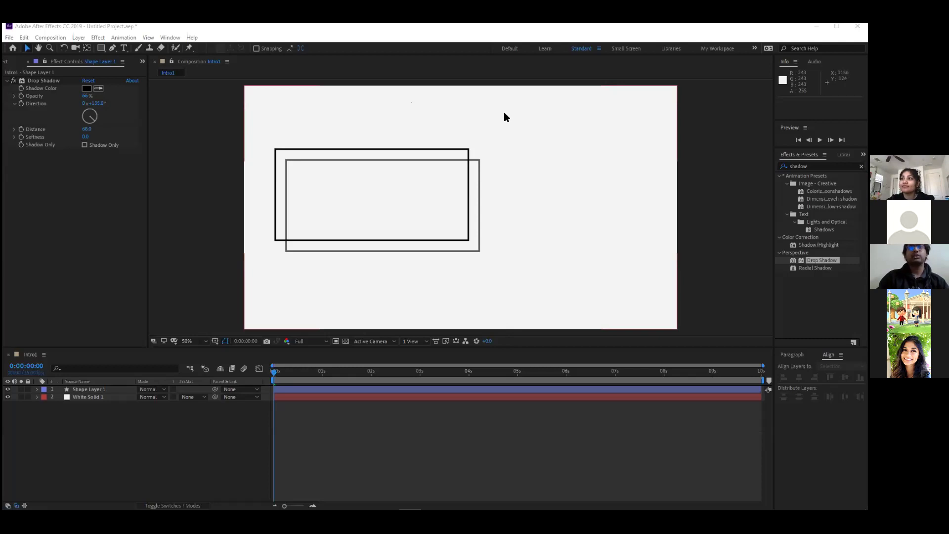
left_click(56, 435)
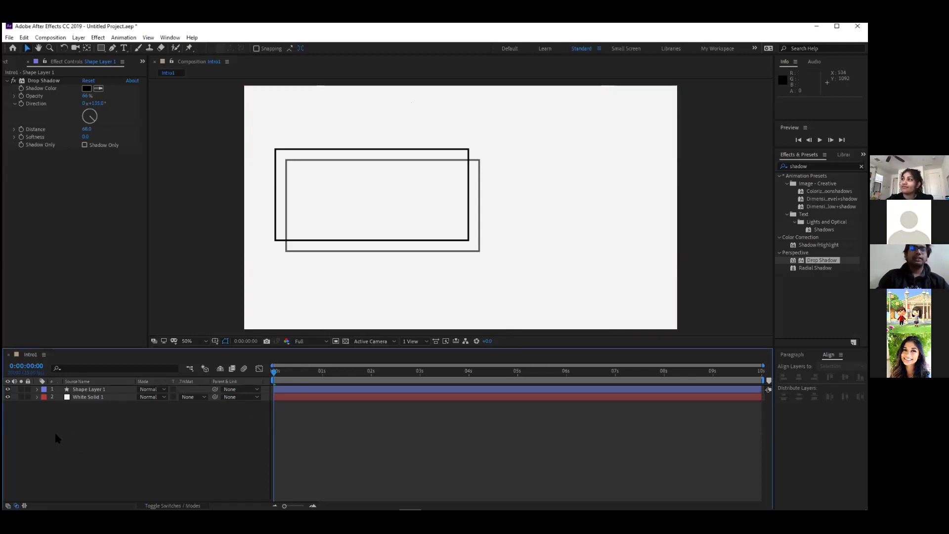
left_click_drag(93, 422, 117, 435)
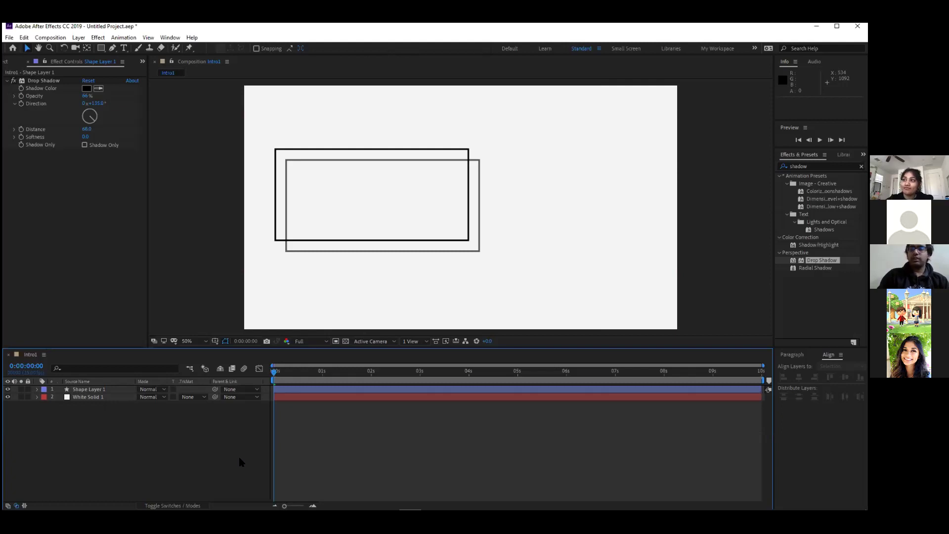
left_click(550, 228)
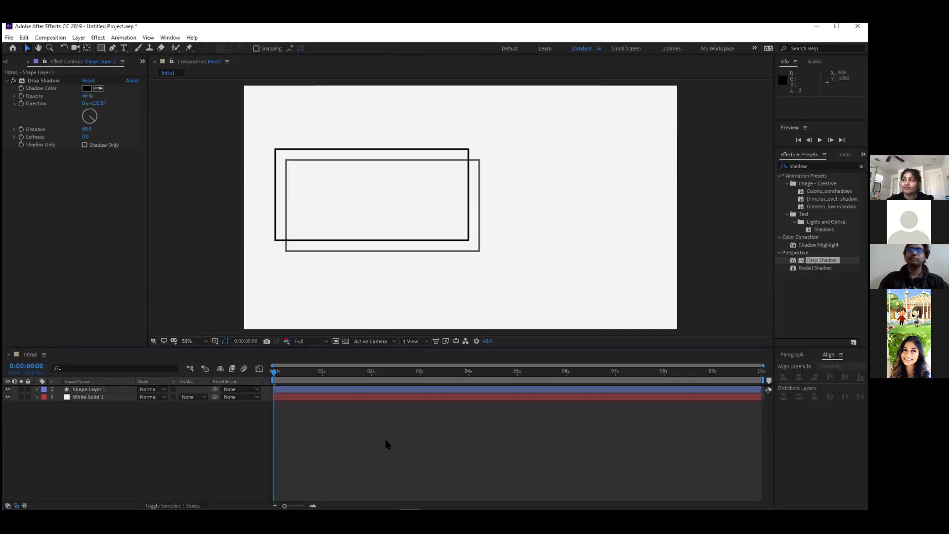
left_click_drag(138, 459, 101, 391)
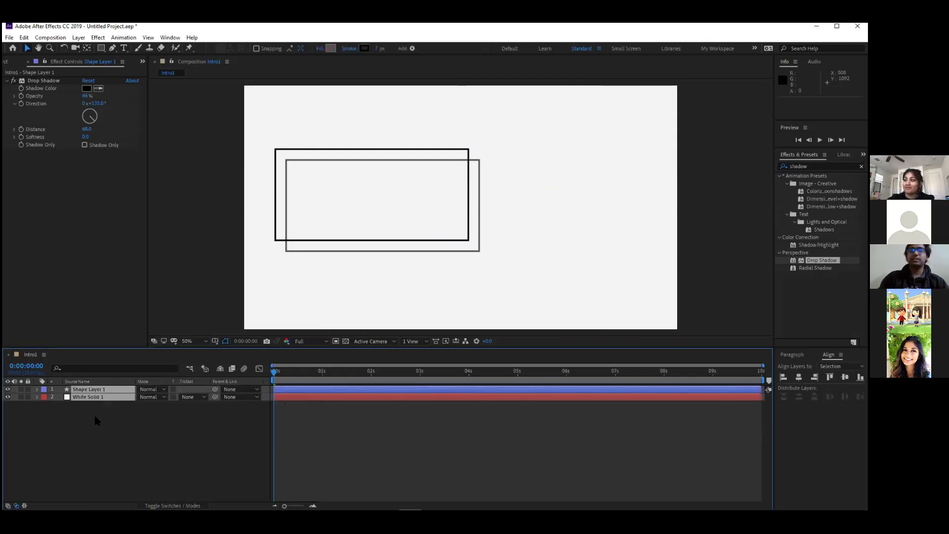
left_click(87, 397)
left_click(422, 456)
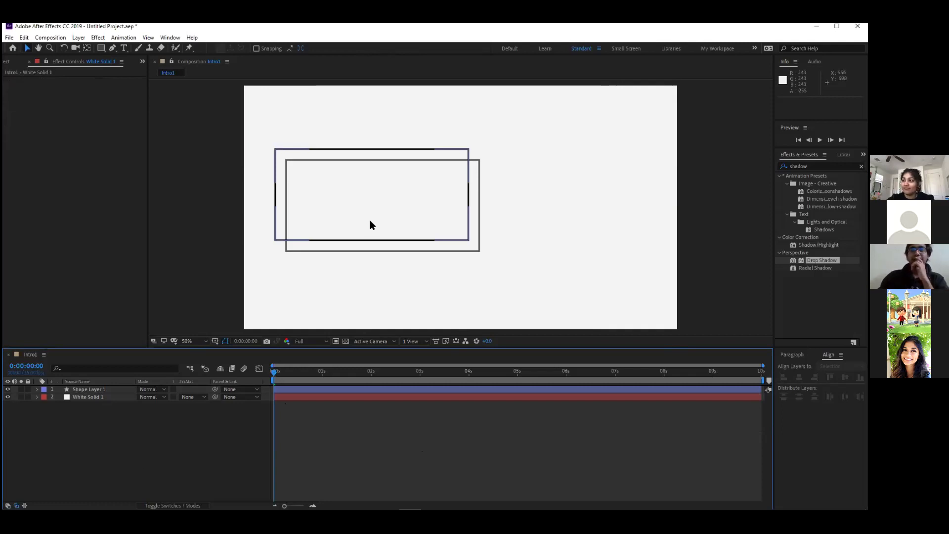
Draw a square about 155 px wide below the rectangle on its own shape layer and give it a solid black fill
left_click(100, 48)
left_click_drag(434, 263, 473, 301)
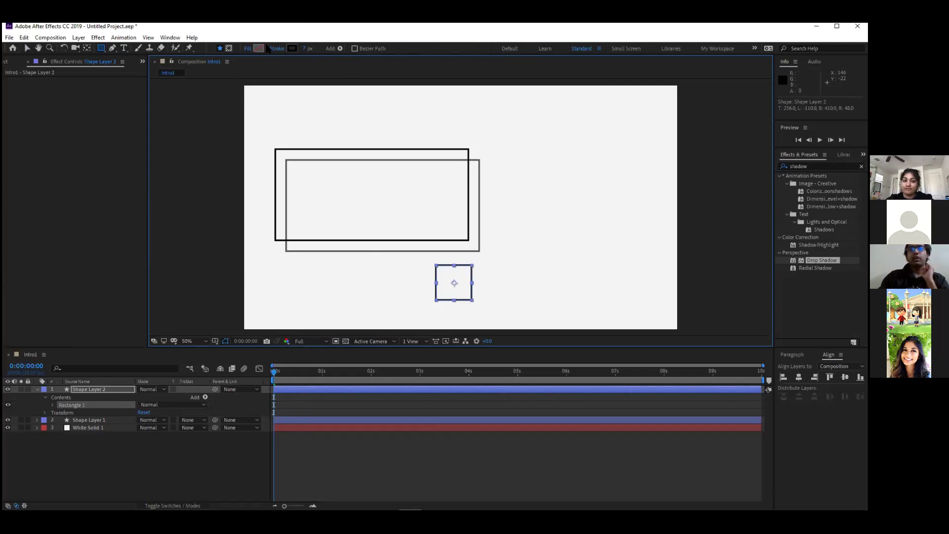
left_click(247, 48)
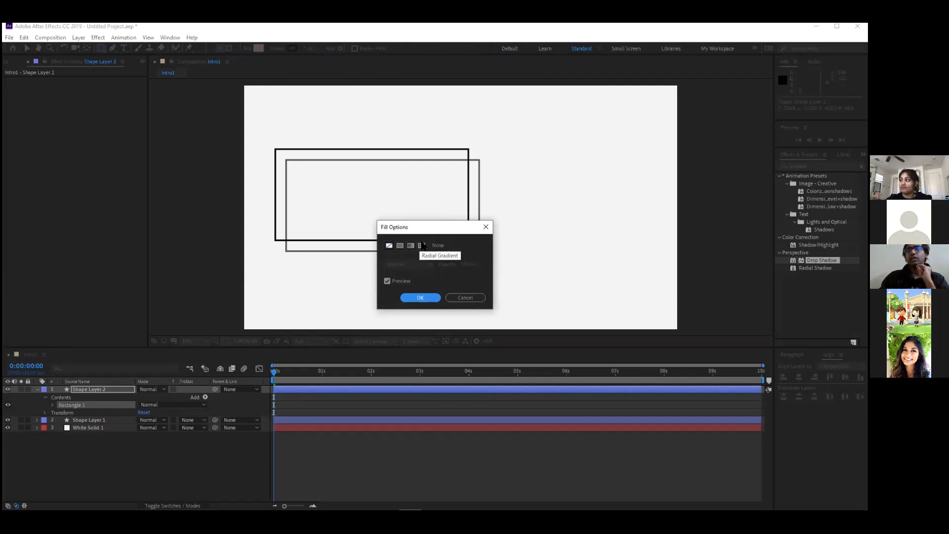
left_click(400, 245)
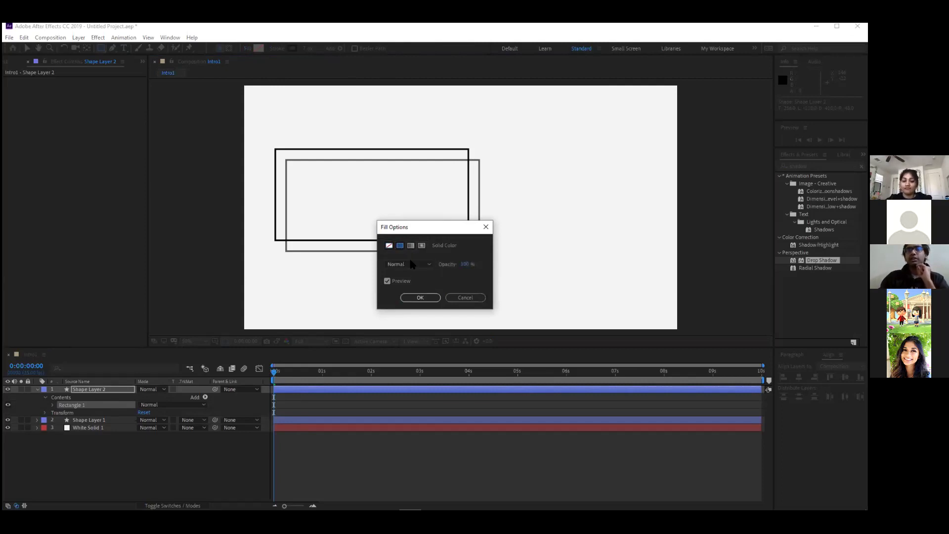
left_click(418, 299)
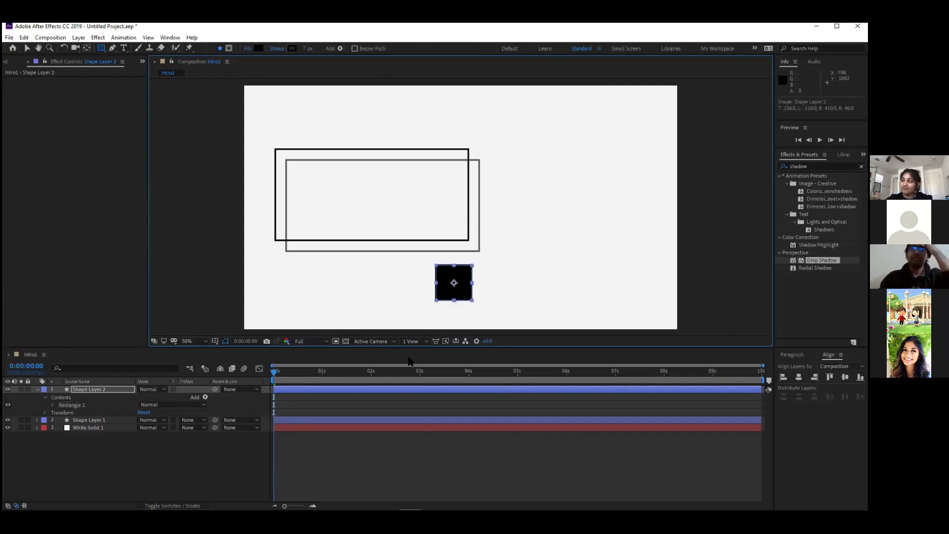
left_click(207, 435)
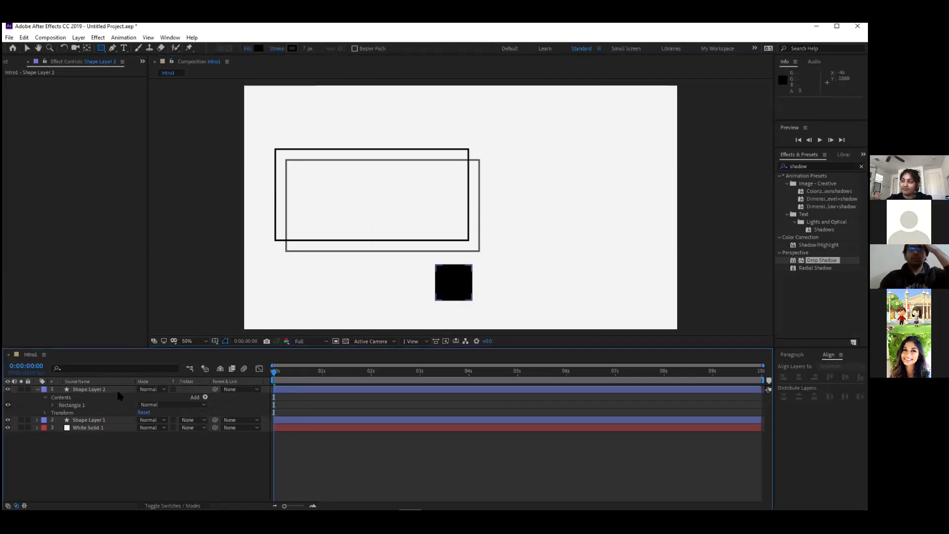
Parent the square's Shape Layer 2 to Shape Layer 1 and select the parent layer
left_click(106, 387)
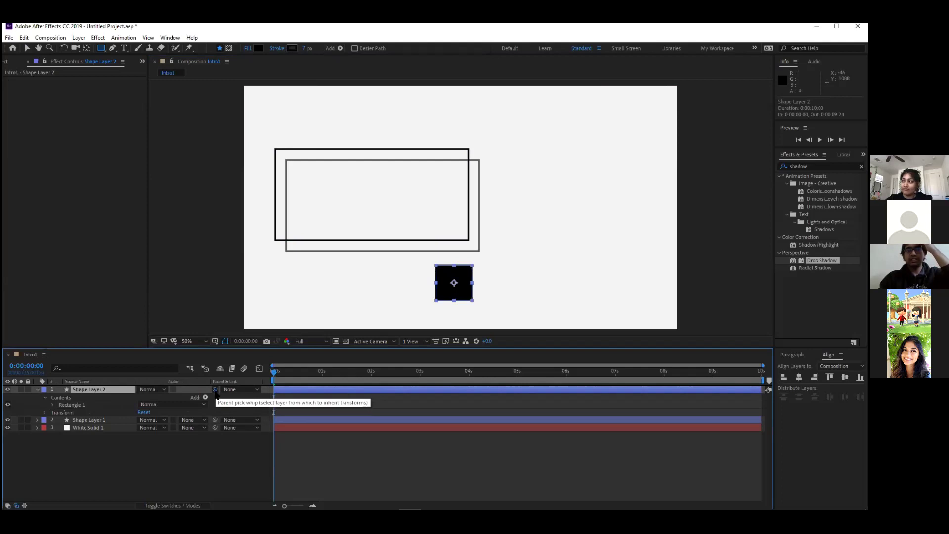
left_click_drag(216, 391, 86, 424)
left_click(97, 421)
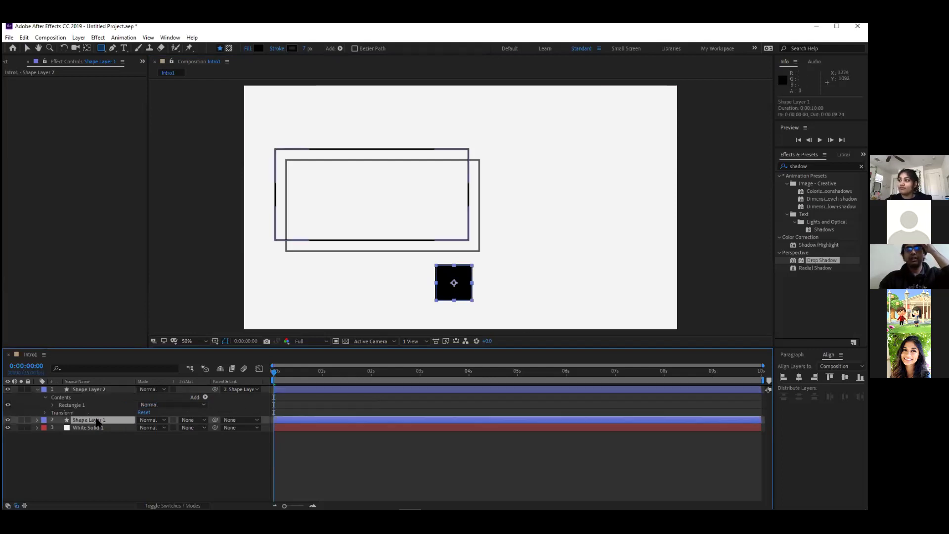
Scrub and play back the opening second to check the square following the rectangle, and return the playhead to the start
mouse_move(275, 374)
left_mouse_down()
mouse_move(306, 380)
mouse_move(284, 385)
mouse_move(324, 384)
mouse_move(267, 384)
left_mouse_up()
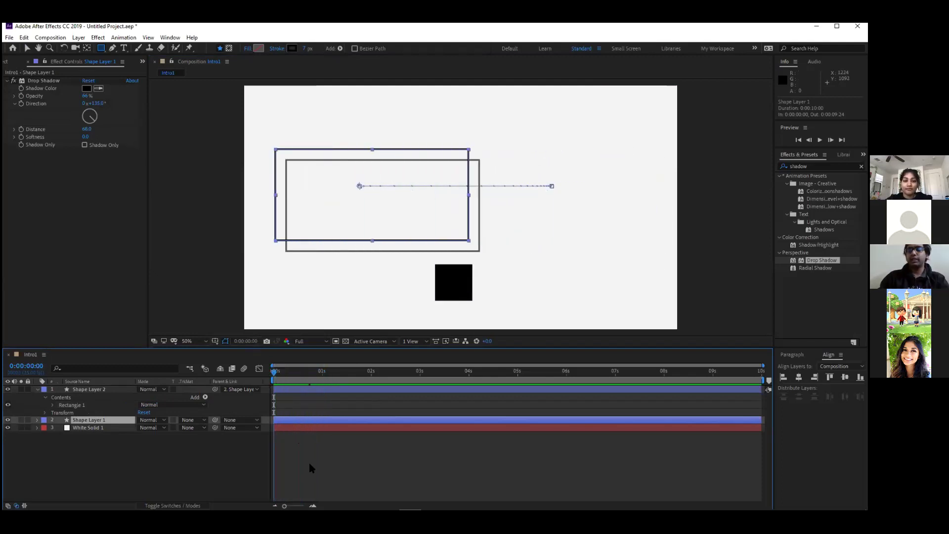
key("space")
key("space")
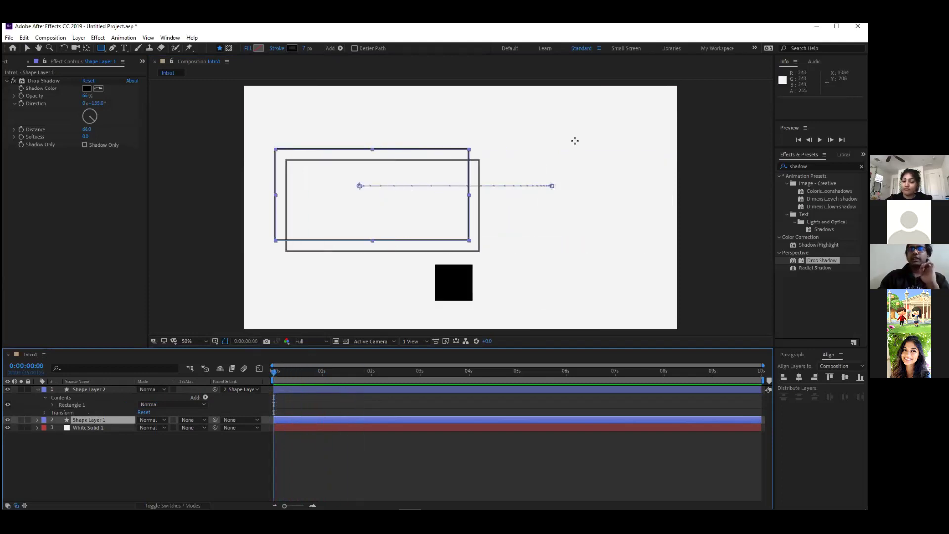
left_click_drag(311, 380, 275, 380)
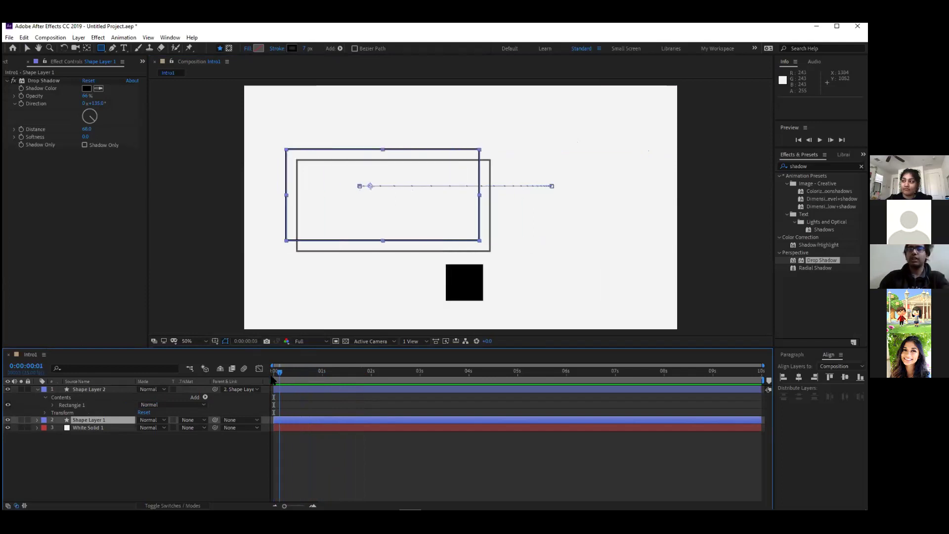
Collapse Shape Layer 2's properties, select the layer, and bring the project's item list into view
left_click(37, 390)
left_click(82, 390)
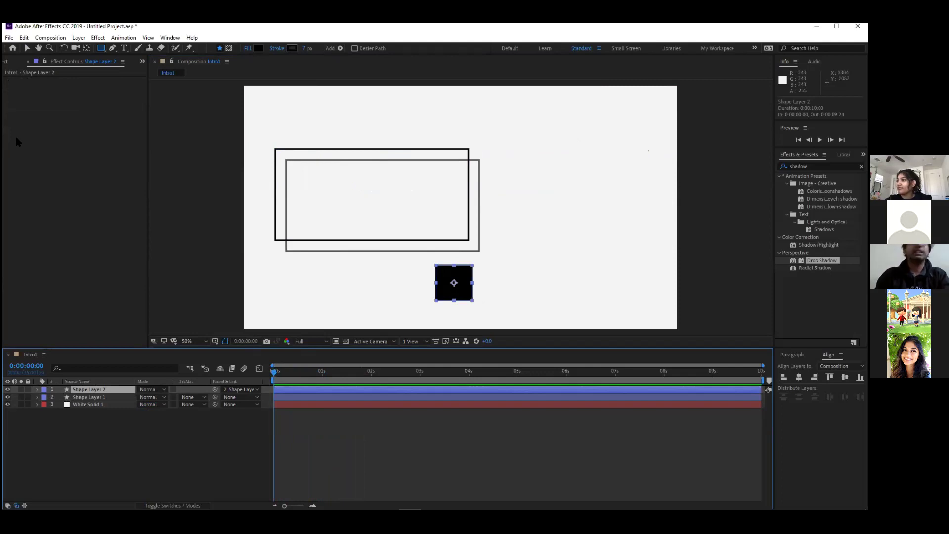
left_click(6, 62)
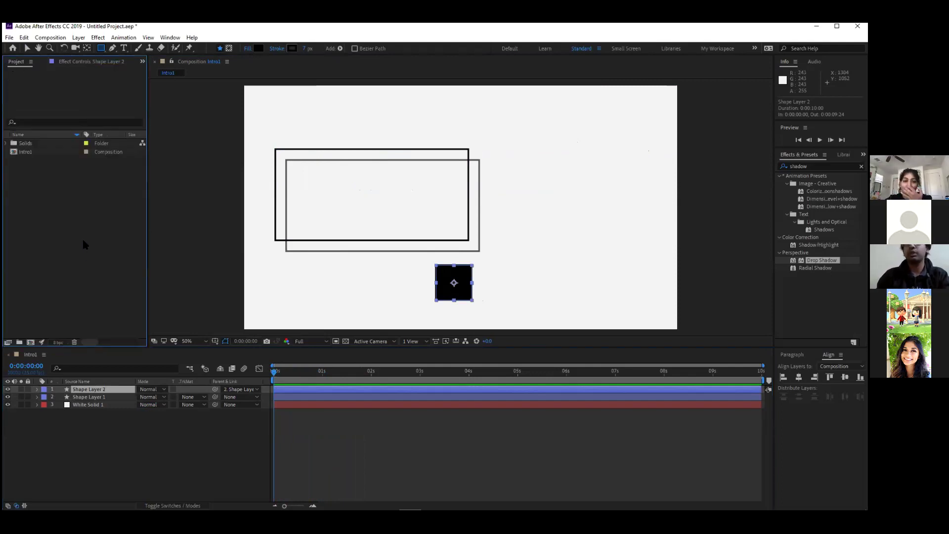
Import Memento_Mori-01.png from the Desktop into the project as footage
double_click(43, 194)
scroll(125, 198, "up", 2)
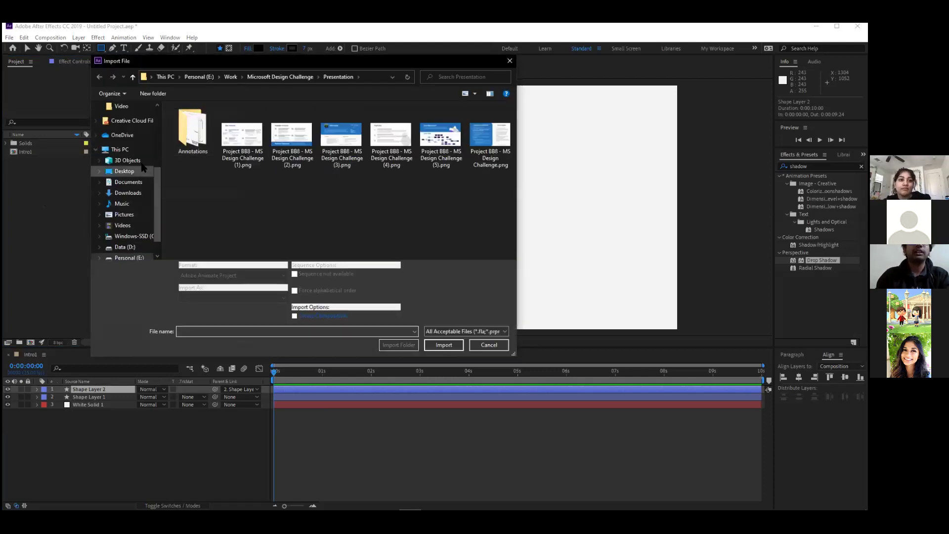
left_click(124, 203)
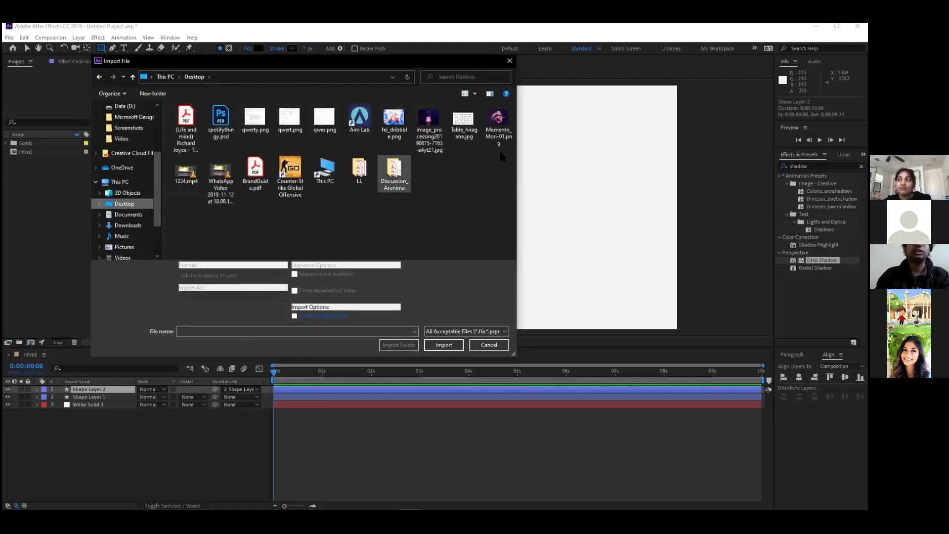
left_click(498, 124)
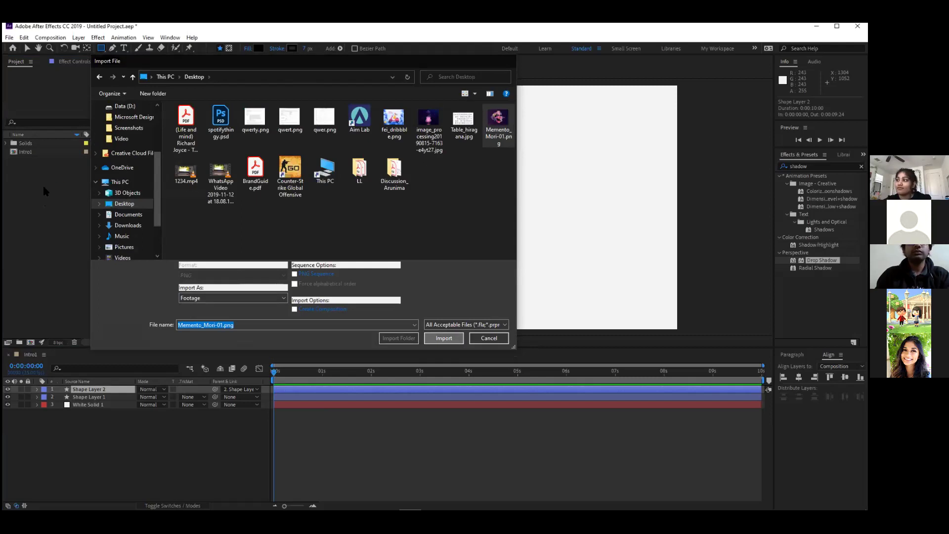
key("Return")
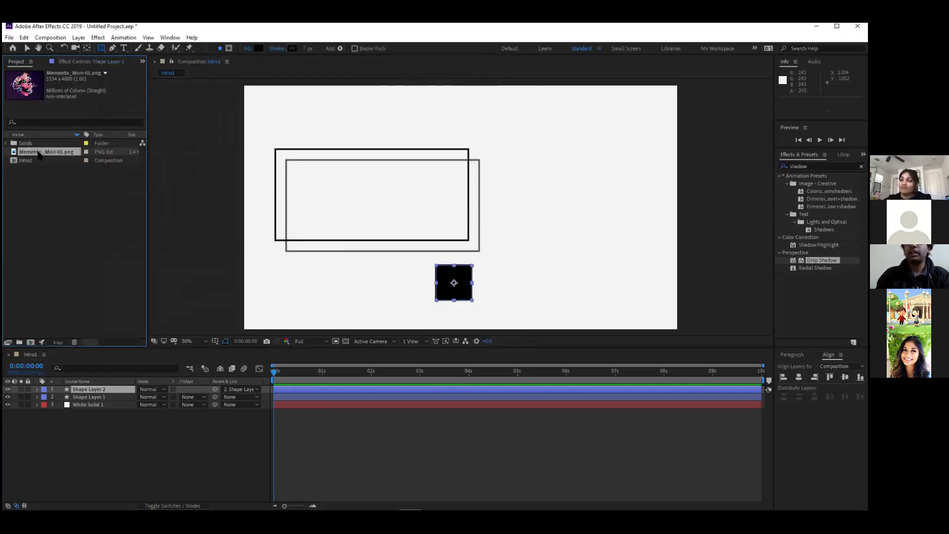
Add Memento_Mori-01.png to Intro1 as the top layer and move the image down and to the right with the Selection tool
left_click_drag(39, 155, 438, 210)
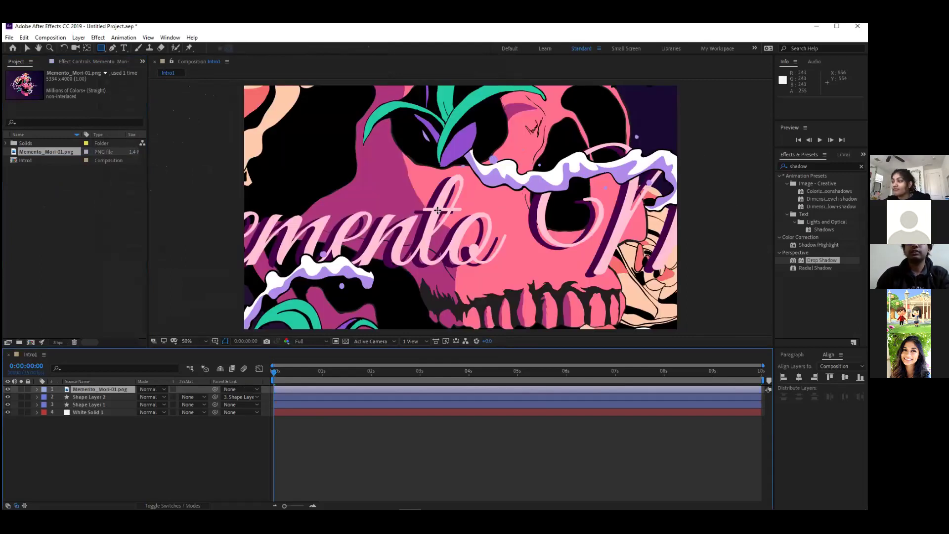
left_click(436, 211)
key("ctrl+z")
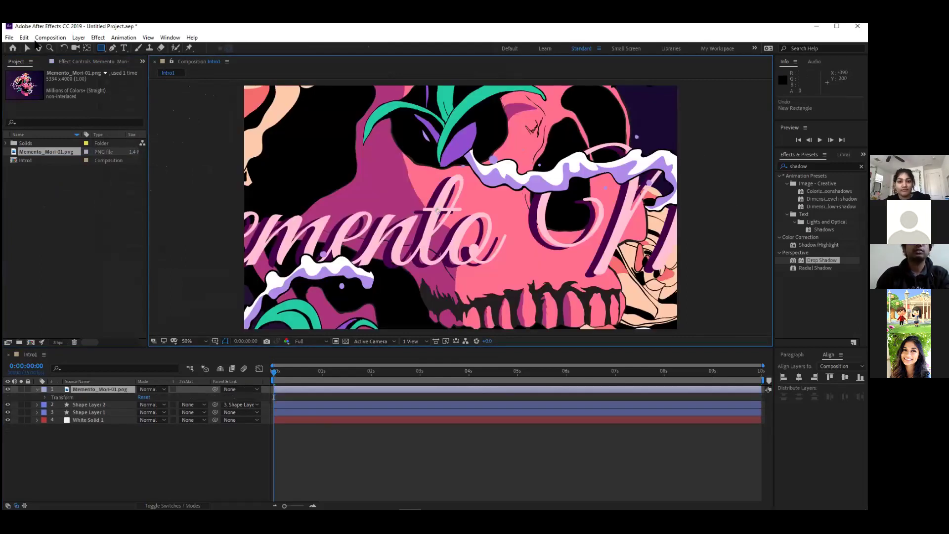
left_click(28, 48)
left_click_drag(548, 203, 582, 260)
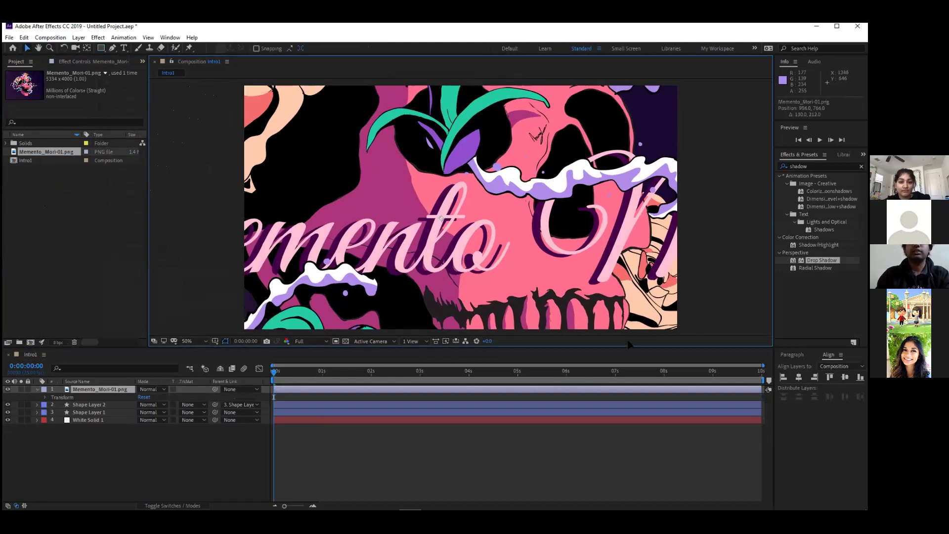
left_click_drag(615, 373, 596, 353)
key("ctrl+z")
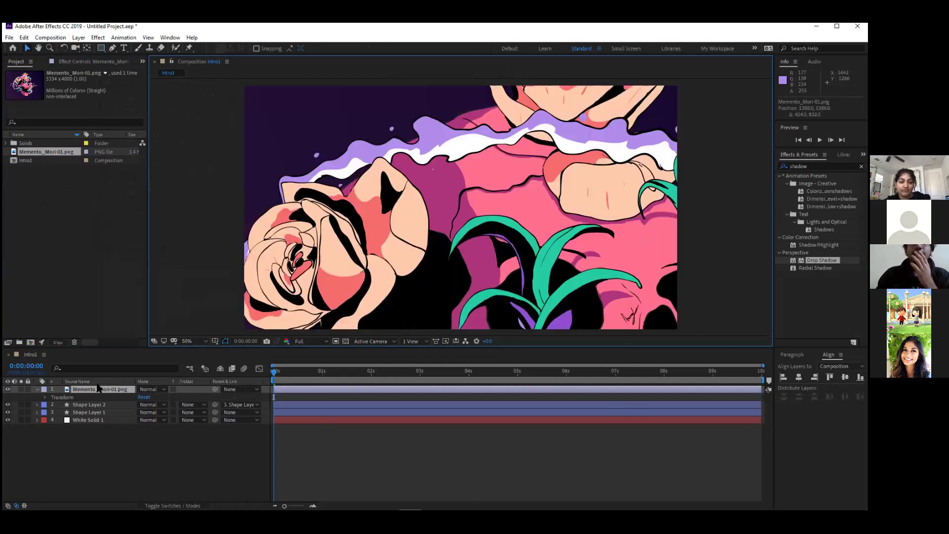
left_click(396, 460)
Fade in the image layer by keyframing its Opacity at 0% on the first frame and 100% at 0:00:00:17
left_click(39, 390)
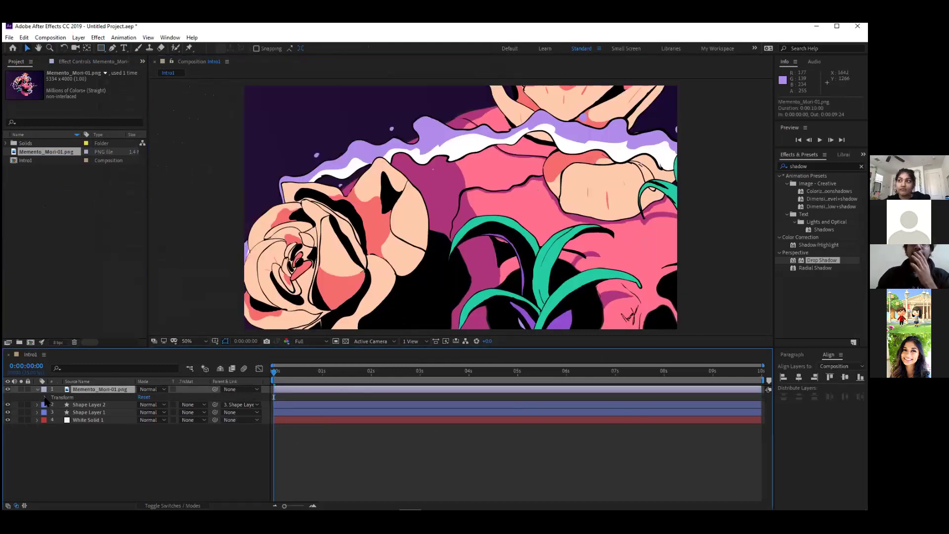
left_click(45, 397)
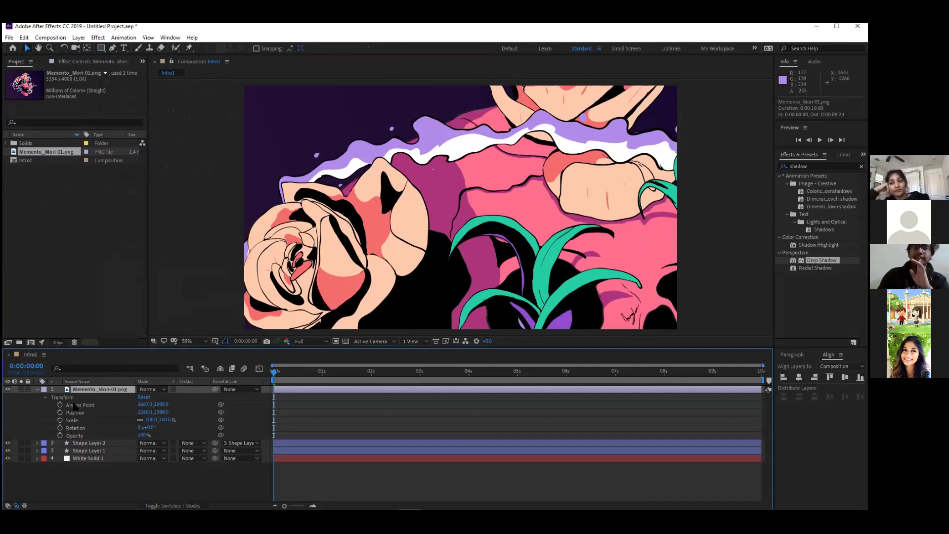
mouse_move(281, 376)
left_mouse_down()
mouse_move(292, 379)
mouse_move(270, 383)
left_mouse_up()
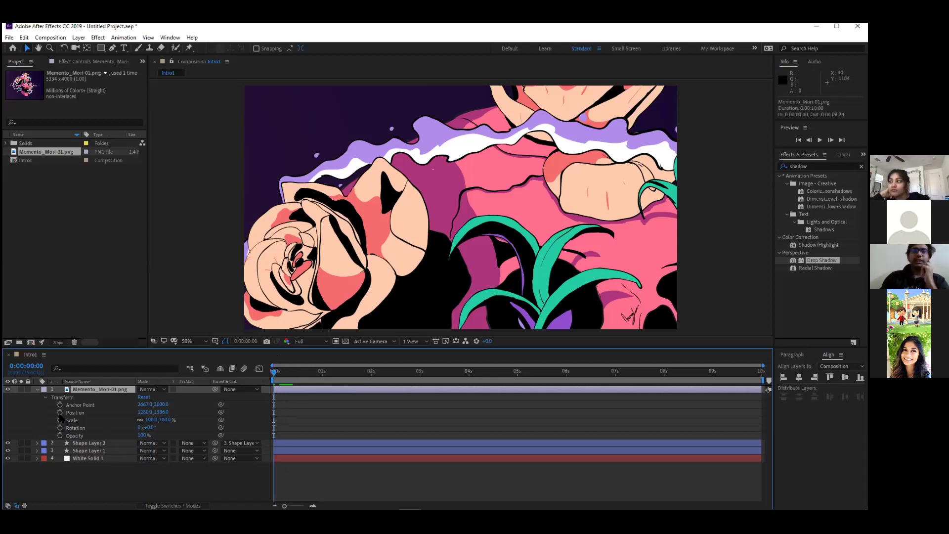
left_click(60, 435)
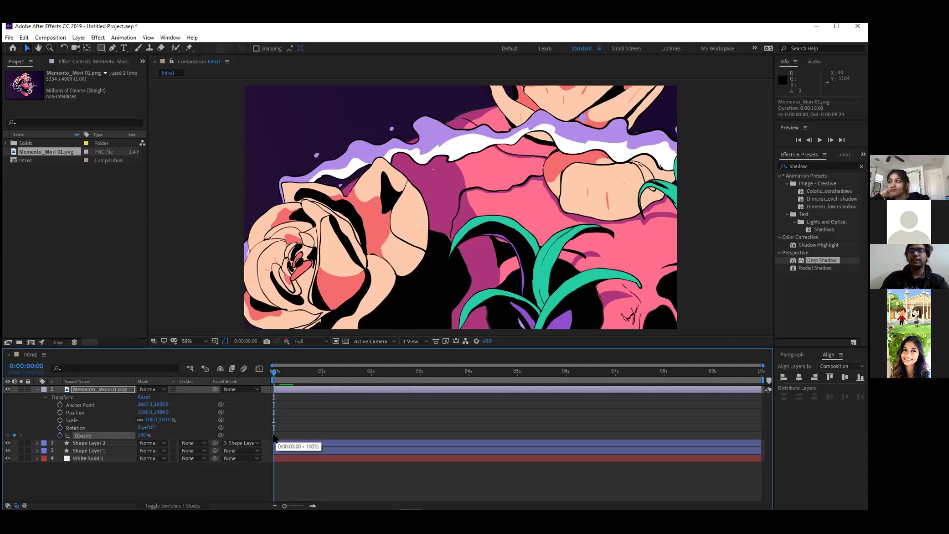
left_click_drag(307, 434, 308, 435)
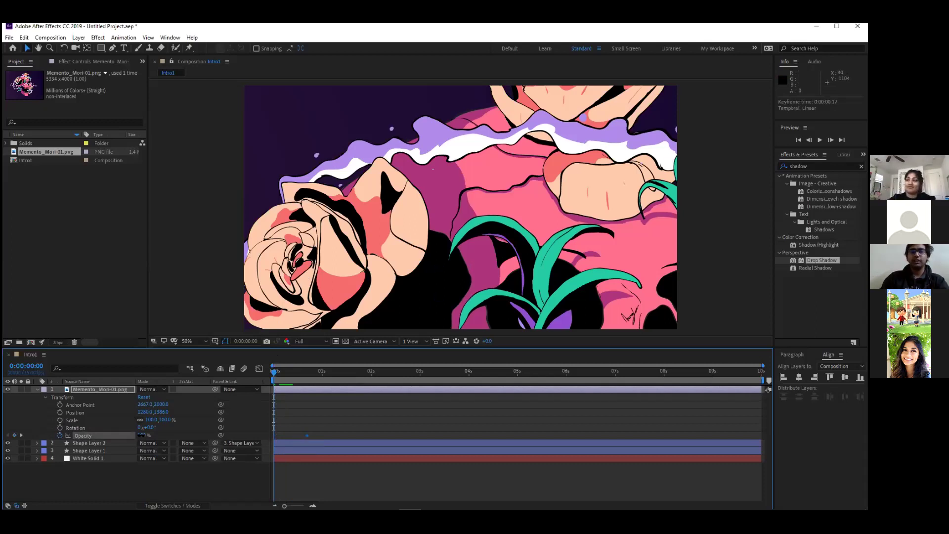
left_click_drag(149, 437, 44, 444)
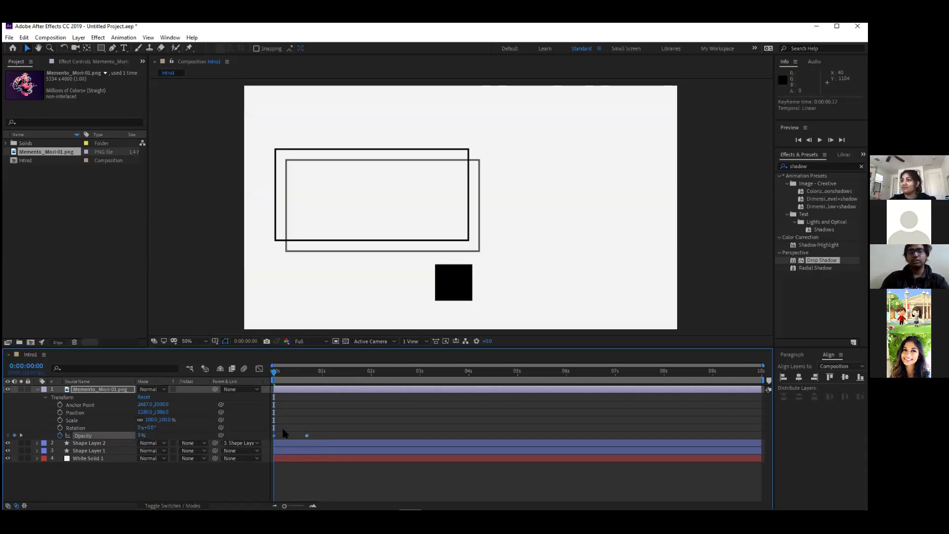
Play back the image's fade-in and inspect its two Opacity keyframes
left_click(276, 372)
key("space")
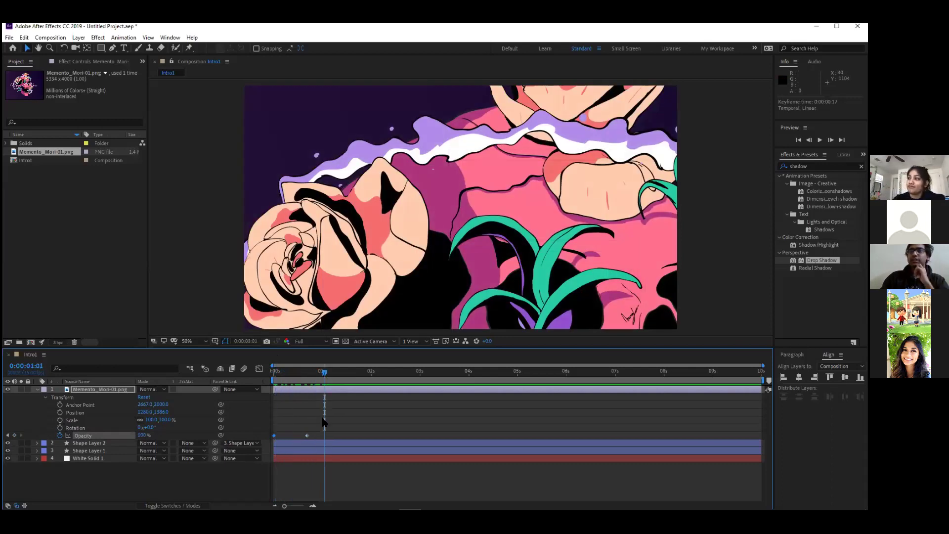
left_click(357, 374)
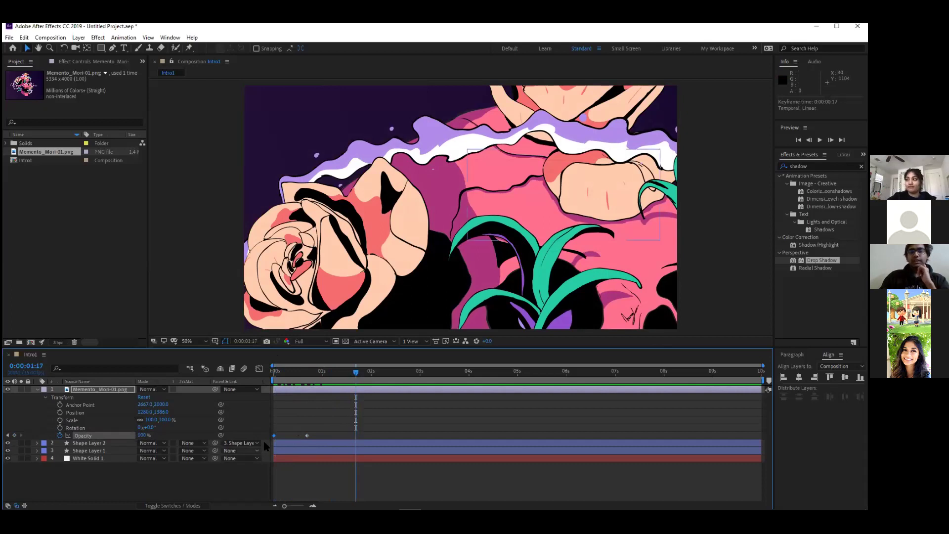
left_click_drag(331, 430, 263, 441)
left_click(311, 437)
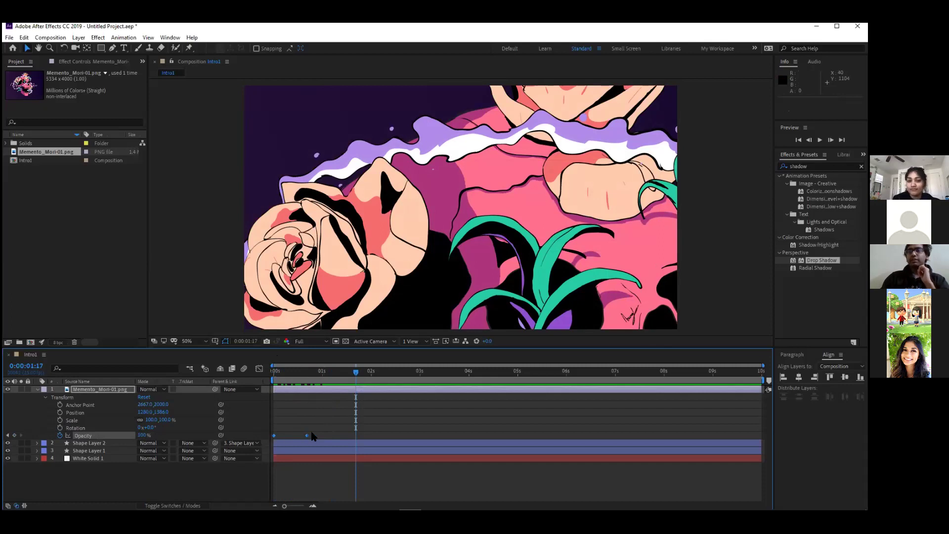
left_click(315, 438)
left_click(307, 436)
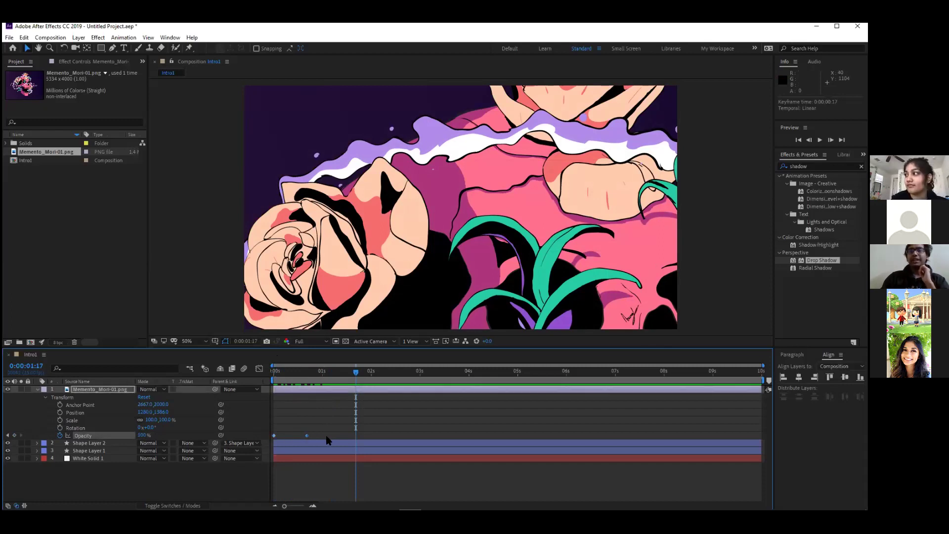
Add a 100% Opacity keyframe for the image at 0:00:03:00 and a 0% Opacity keyframe about 0.8 seconds after it
left_click_drag(356, 380, 421, 379)
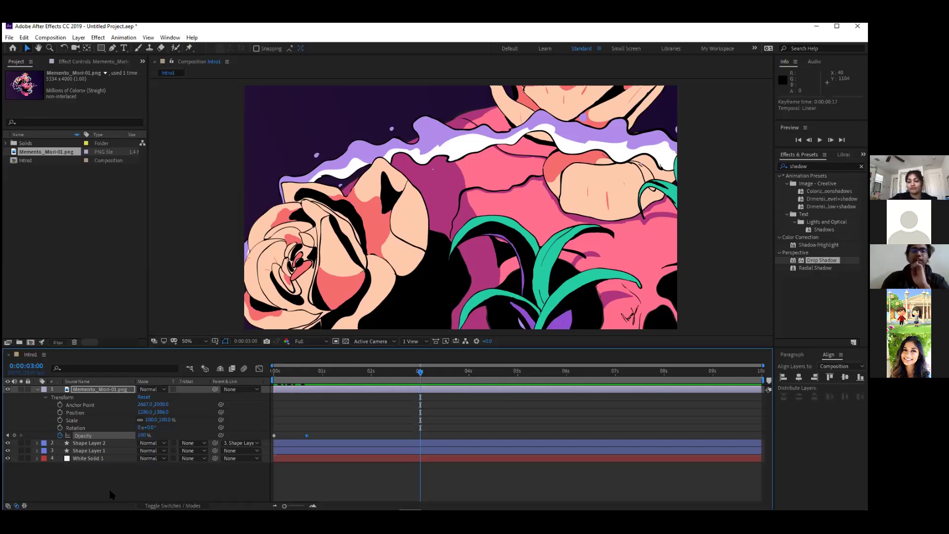
left_click(14, 435)
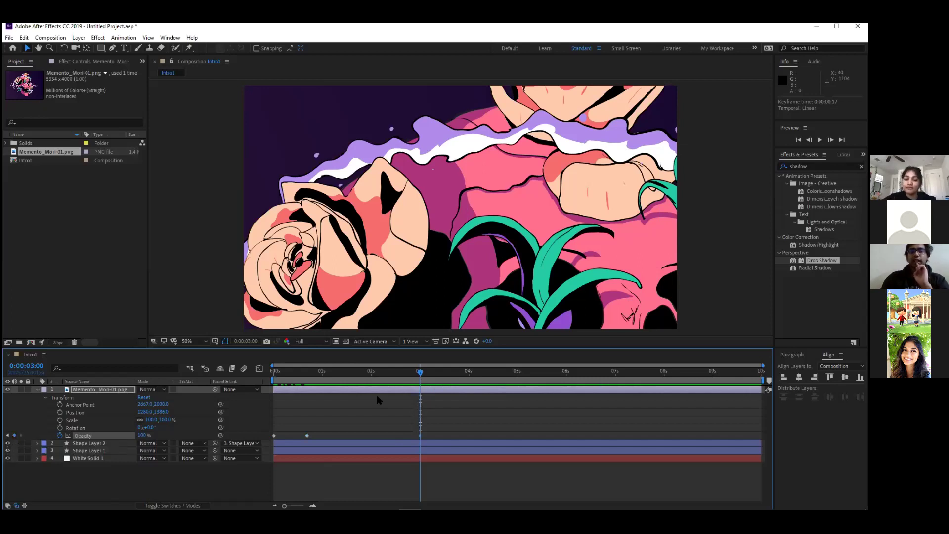
left_click(421, 436)
left_click(424, 394)
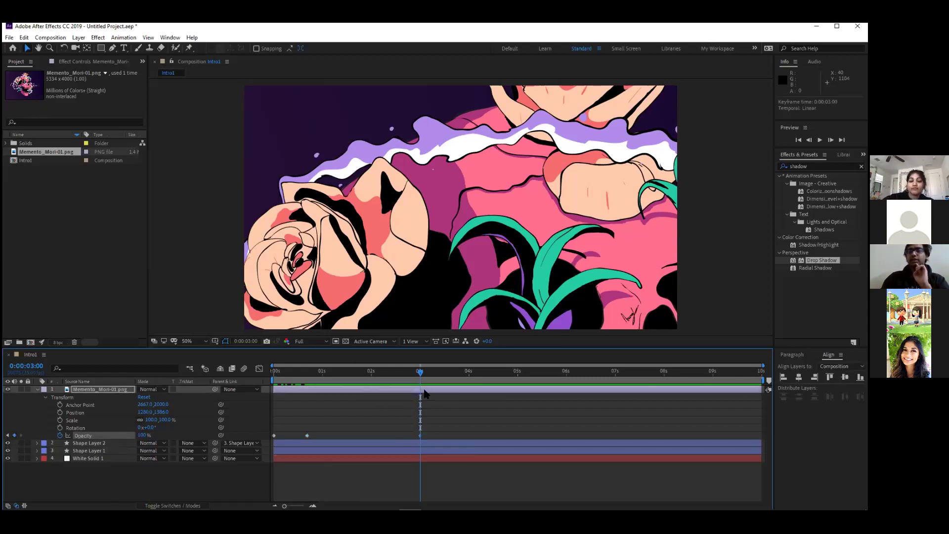
left_click_drag(392, 377, 457, 378)
type("0")
key("Return")
Delete the image's Opacity keyframe at 0:00:03:00 and scrub through the fade-out to check it
left_click_drag(451, 374, 290, 381)
left_click_drag(351, 382, 380, 382)
left_click_drag(426, 428, 451, 441)
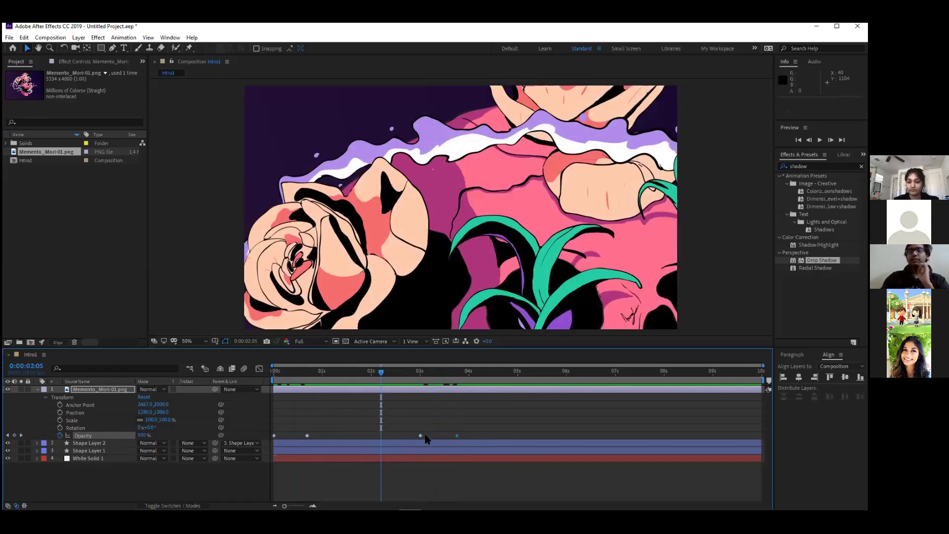
key("Delete")
mouse_move(317, 387)
left_mouse_down()
mouse_move(366, 386)
mouse_move(303, 386)
mouse_move(340, 386)
mouse_move(358, 372)
mouse_move(307, 372)
left_mouse_up()
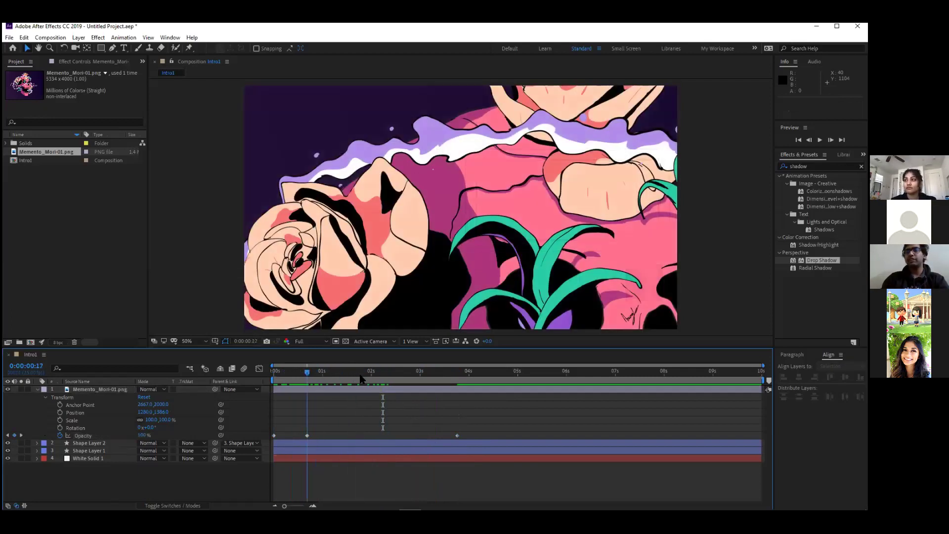
left_click(453, 380)
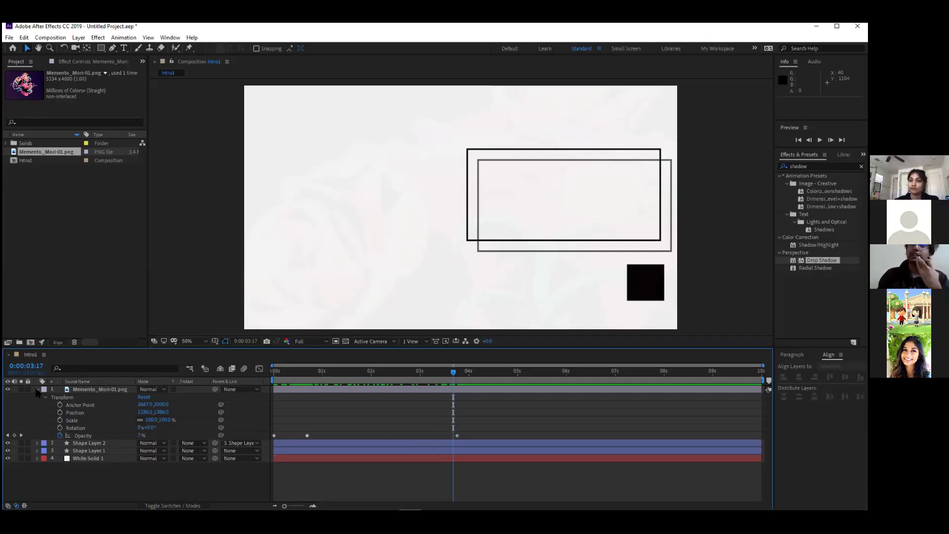
Collapse the image layer's properties and select all four layers in Intro1
left_click(37, 390)
left_click(76, 437)
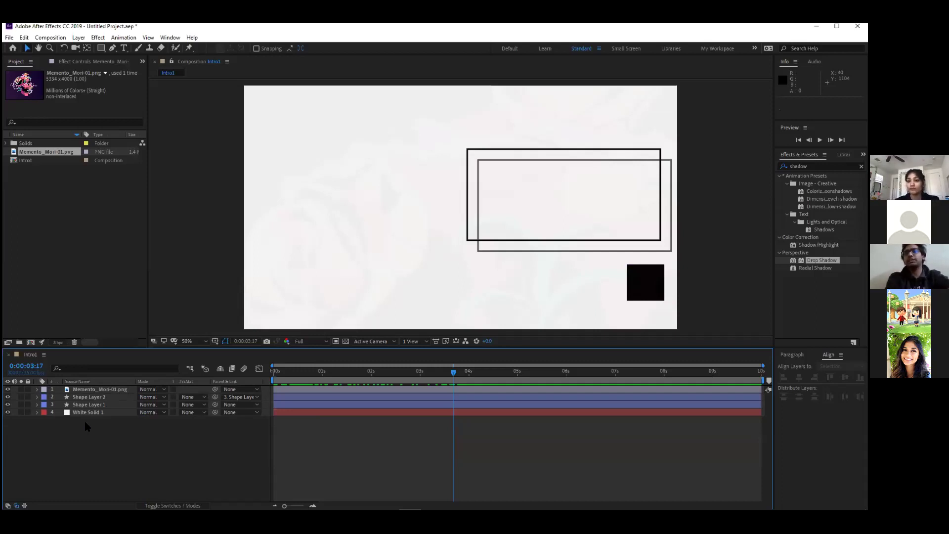
left_click_drag(101, 433, 104, 385)
Create a new 10-second composition named Echo with the HDTV 1080 25 preset
left_click(100, 228)
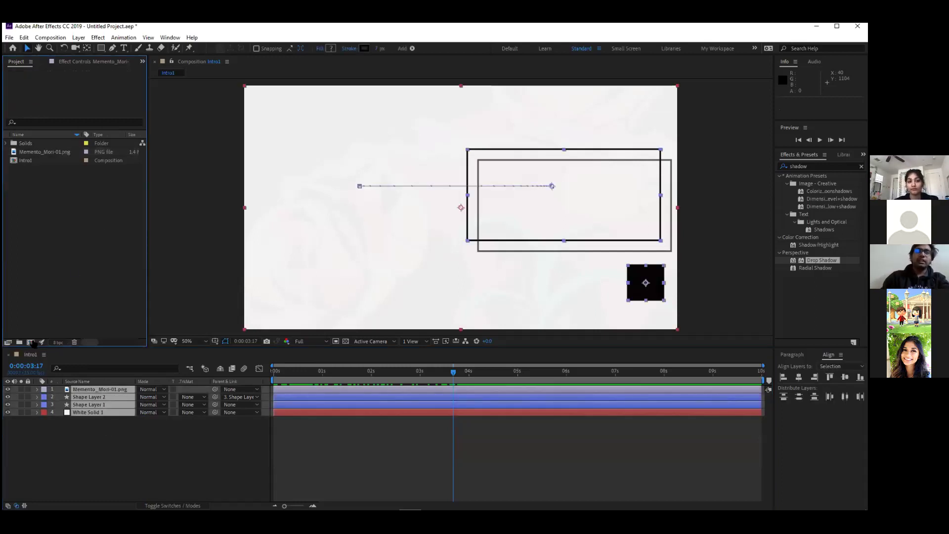
left_click(31, 343)
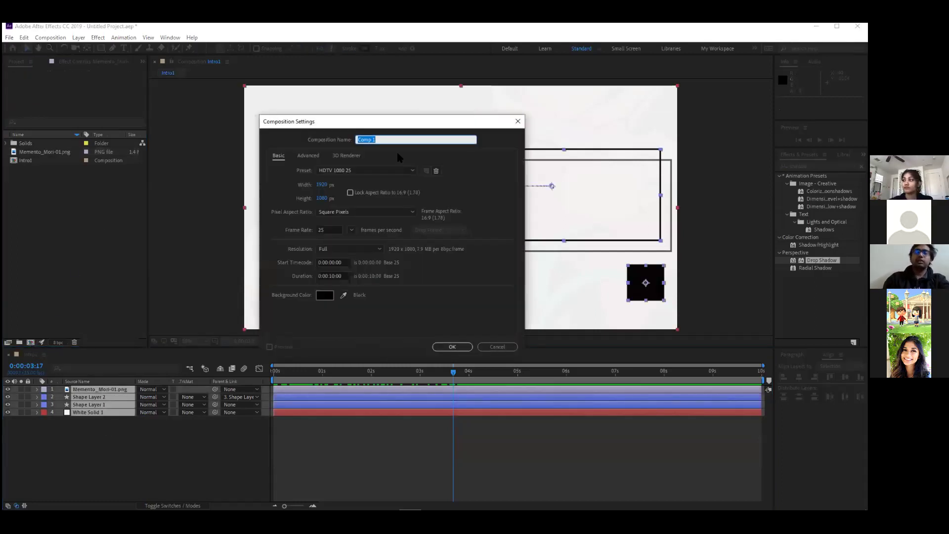
type("Echo")
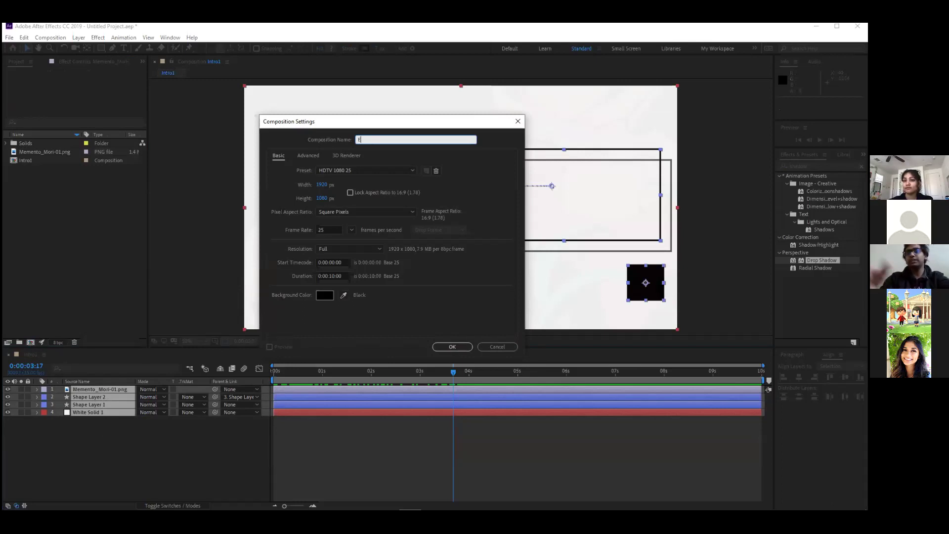
left_click(452, 347)
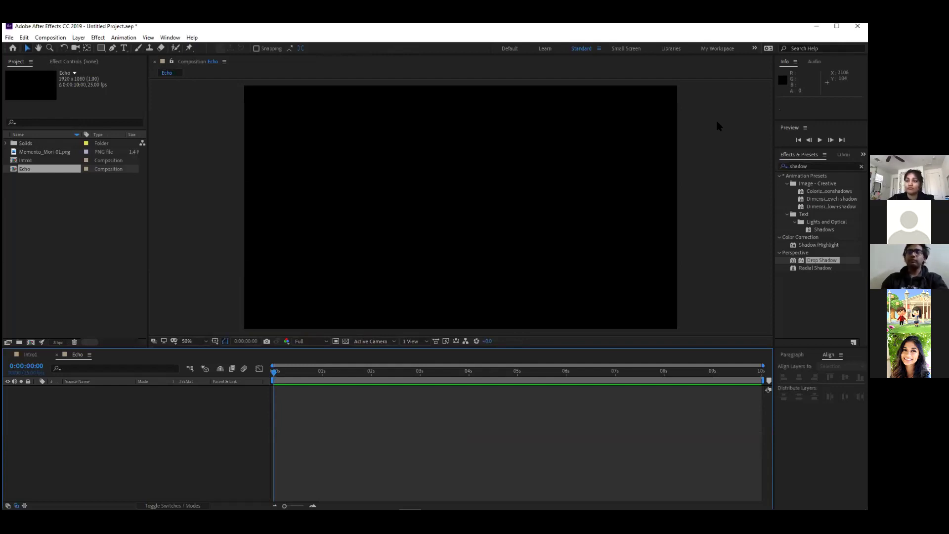
Draw a short, nearly horizontal line about 260 px long with the Pen tool, left of the Echo frame's center
left_click_drag(180, 119, 138, 114)
key("v")
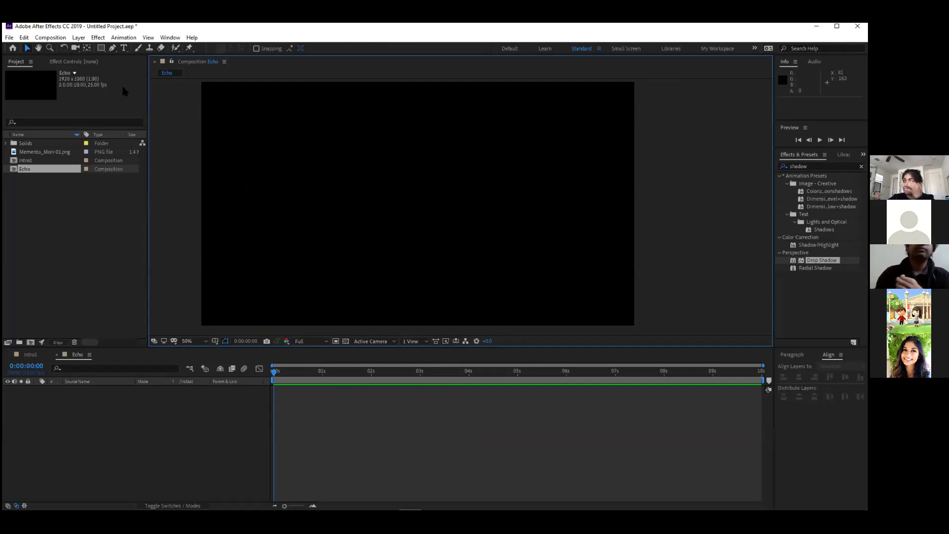
left_click(101, 48)
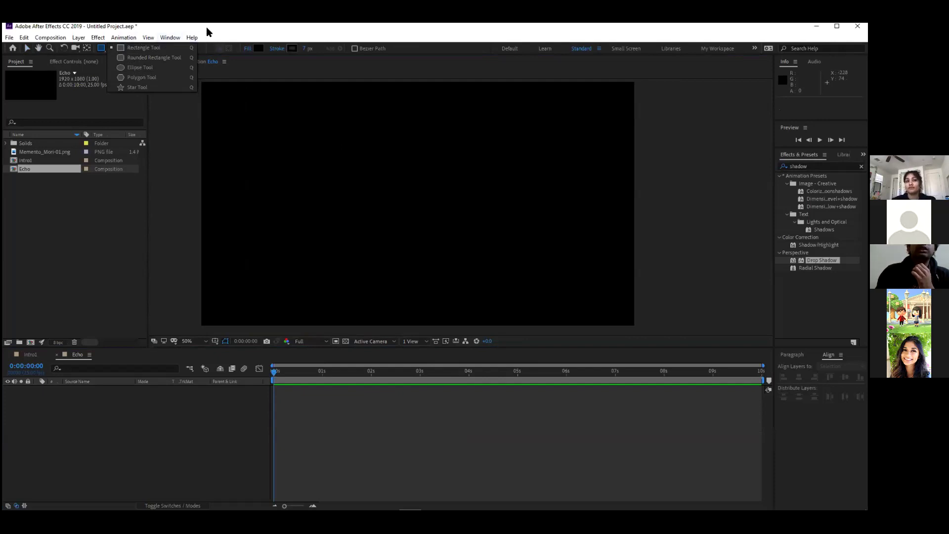
left_click(111, 48)
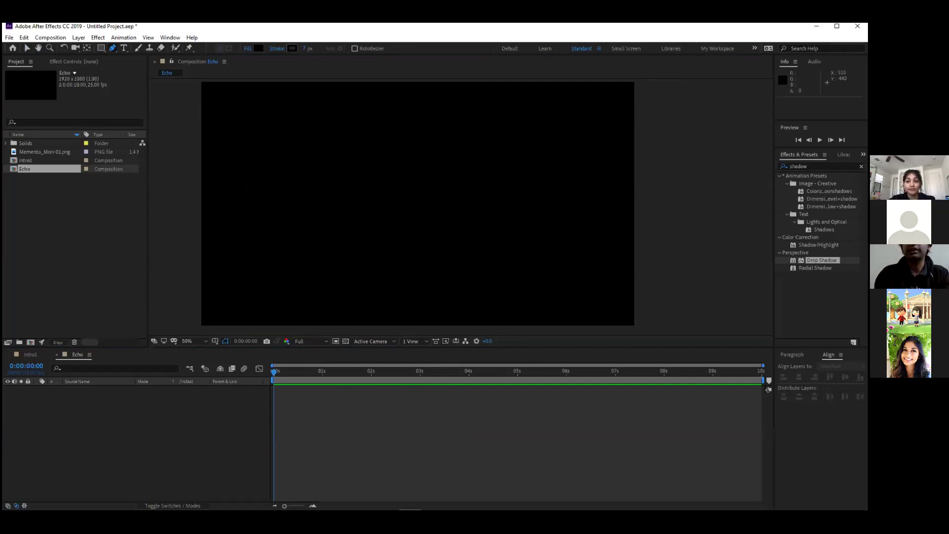
left_click(319, 181)
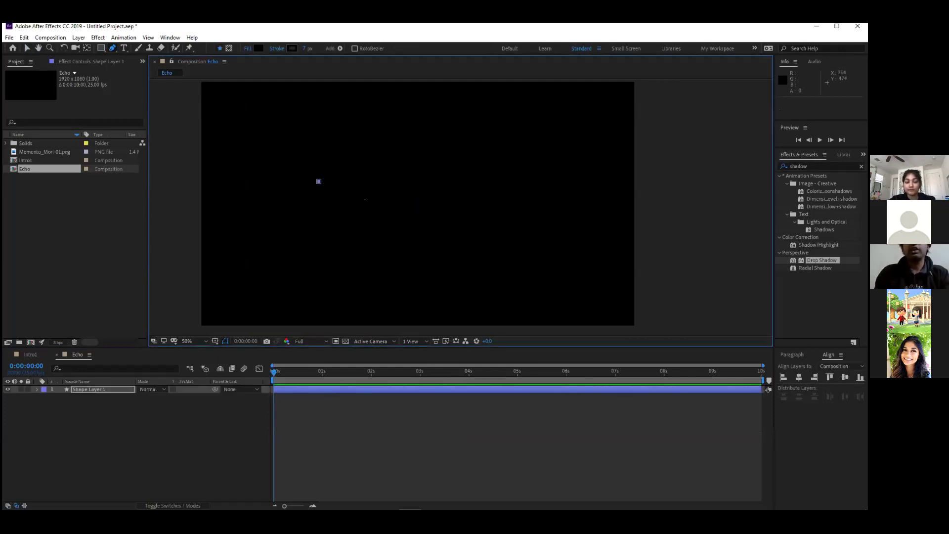
left_click(377, 181)
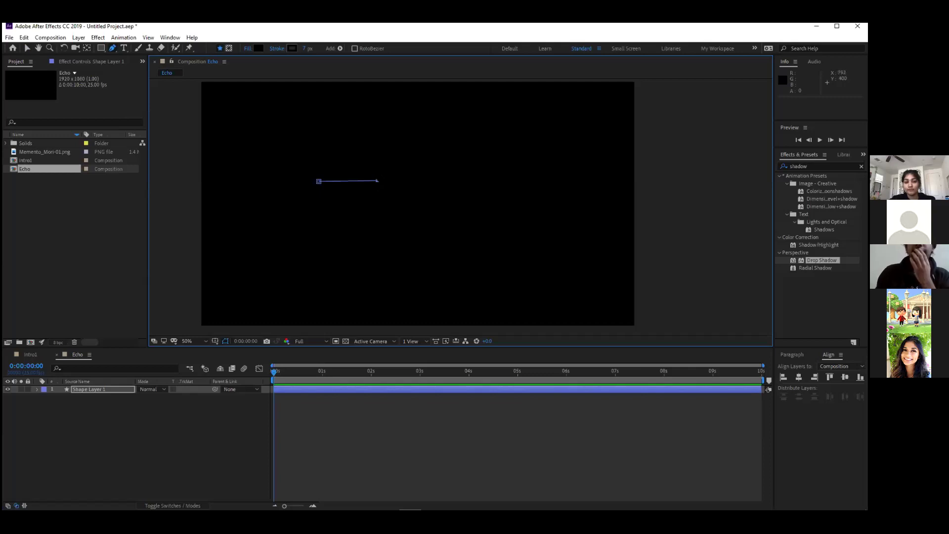
Set the line's stroke color to red FF0000 and its stroke width to 17 px
left_click(293, 48)
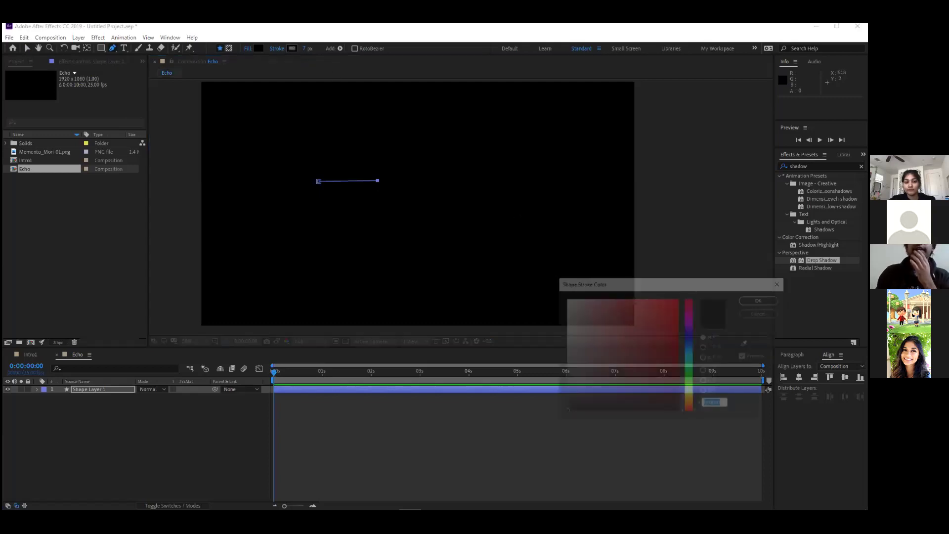
left_click_drag(631, 322, 685, 282)
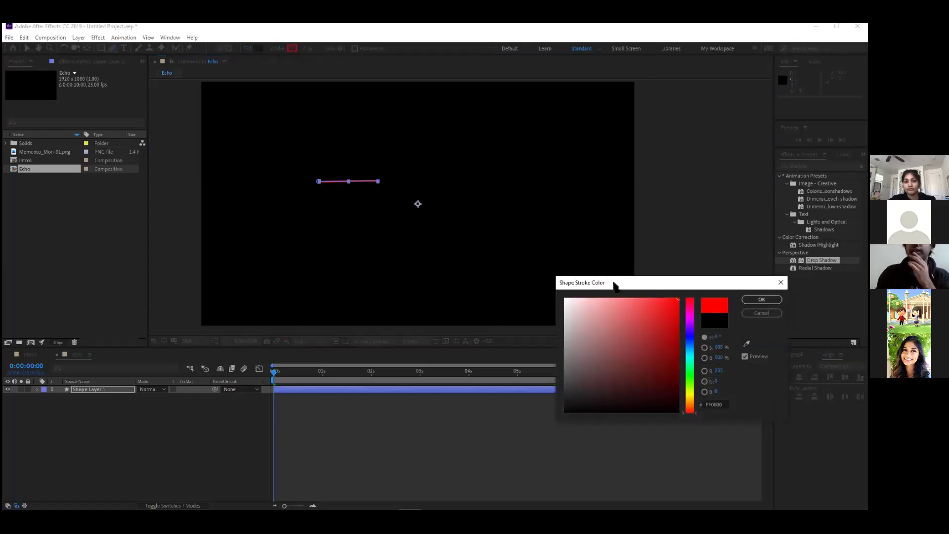
key("Return")
left_click_drag(306, 48, 313, 48)
Set the line's fill to None in the fill options
left_click(258, 48)
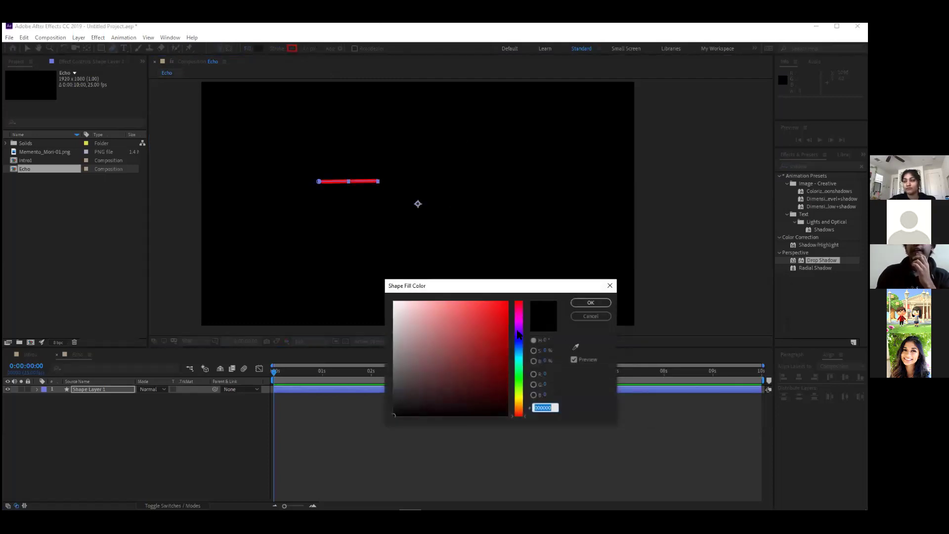
left_click(591, 302)
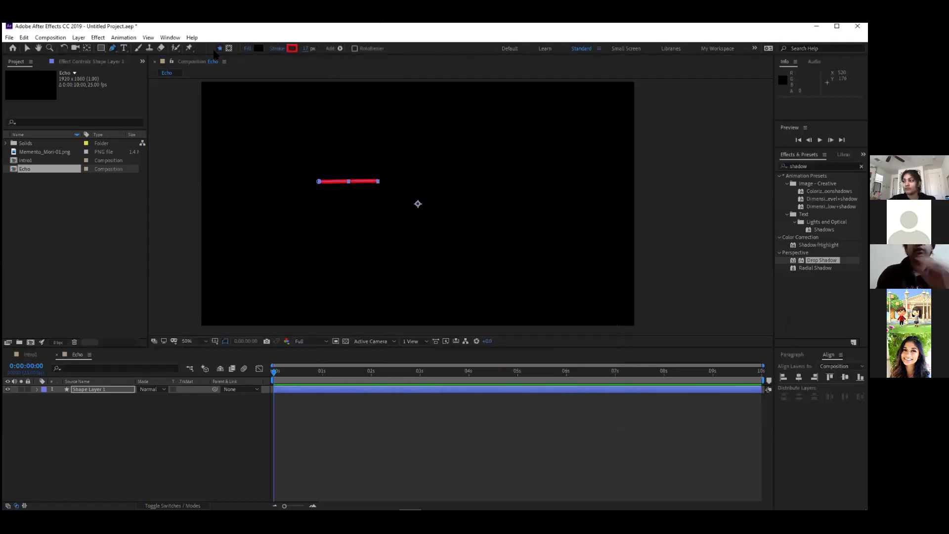
left_click(247, 48)
left_click(389, 245)
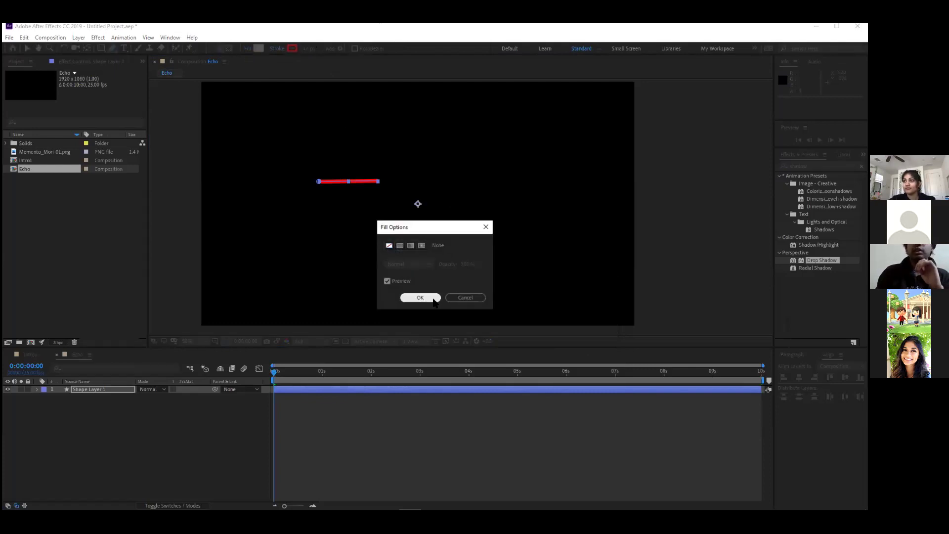
left_click(425, 297)
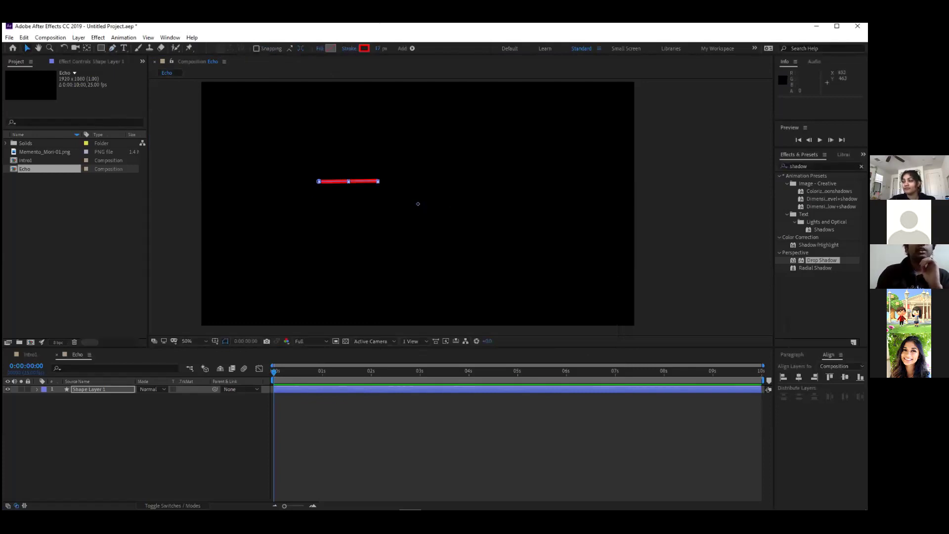
Reveal Shape Layer 1's Transform properties and move the red line toward the frame's center, with its position at about 850, 507
left_click_drag(349, 181, 374, 196)
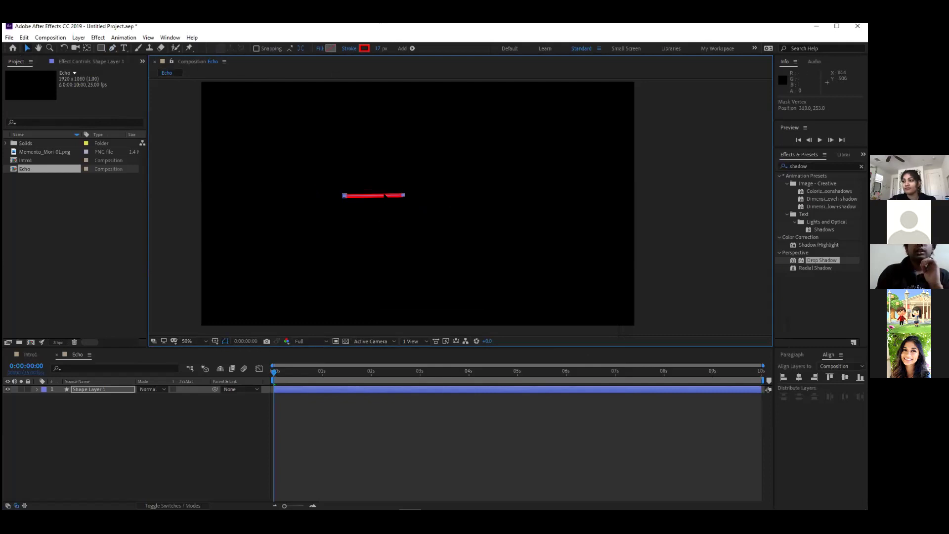
left_click(94, 390)
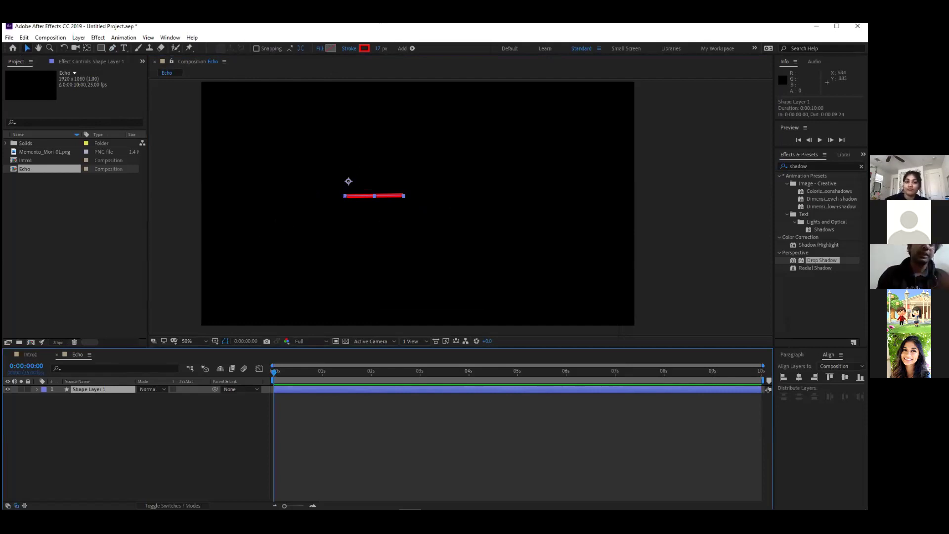
key("period")
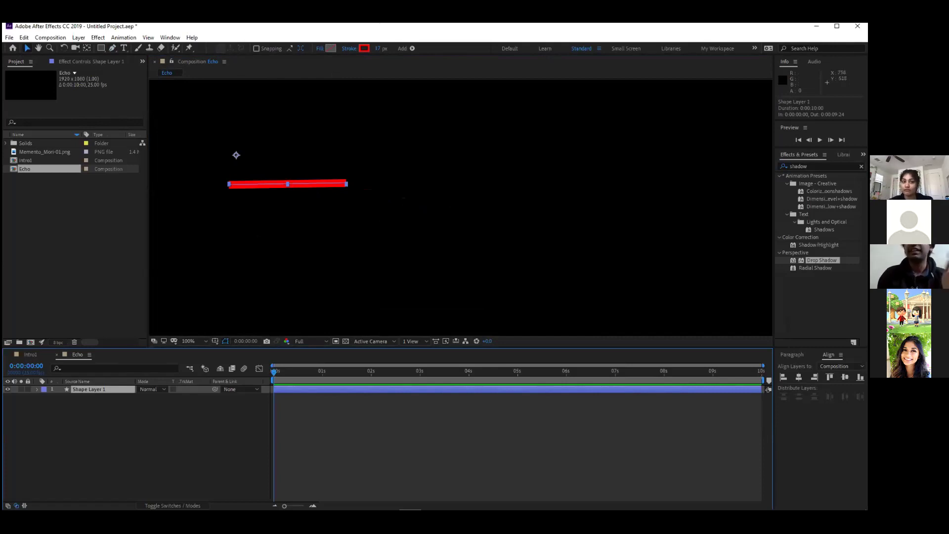
left_click(37, 389)
left_click(45, 405)
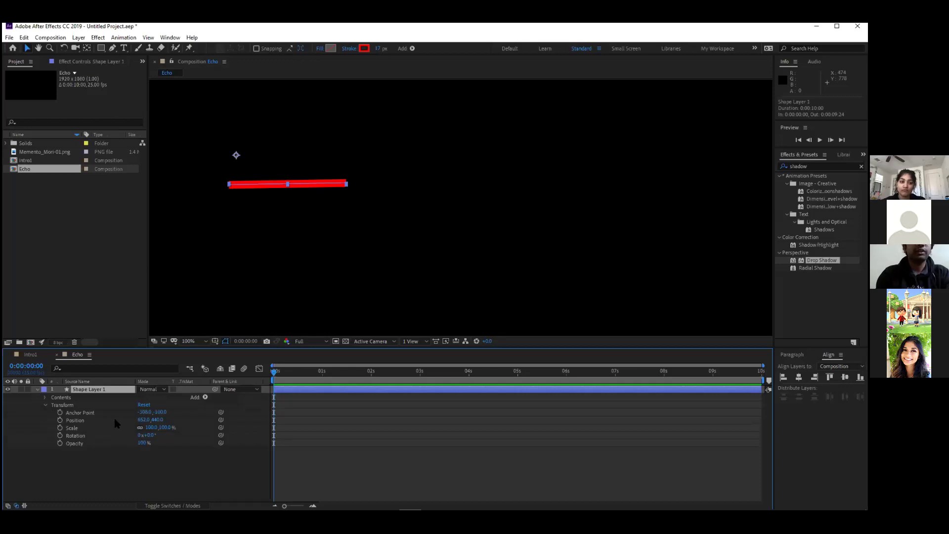
mouse_move(150, 437)
left_mouse_down()
mouse_move(185, 436)
mouse_move(151, 436)
left_mouse_up()
left_click_drag(280, 184, 355, 209)
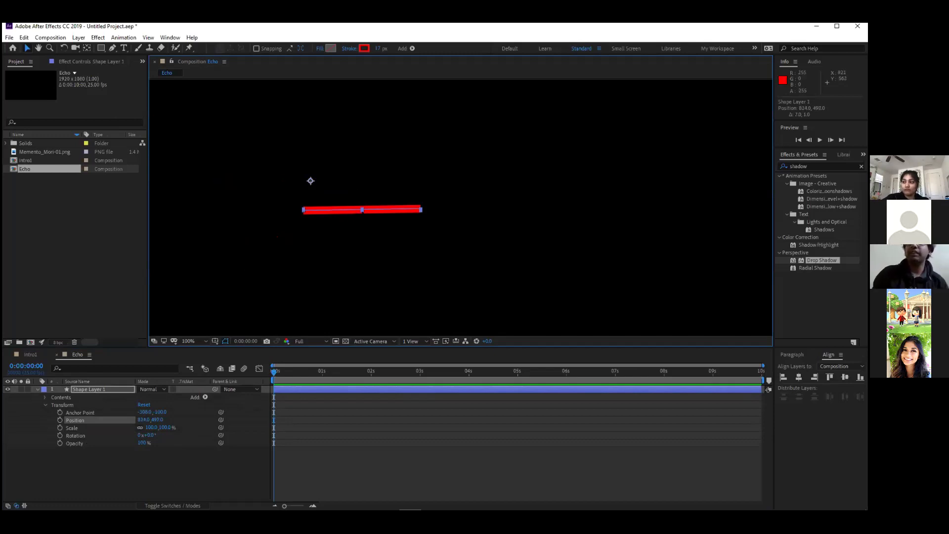
left_click_drag(347, 213, 363, 218)
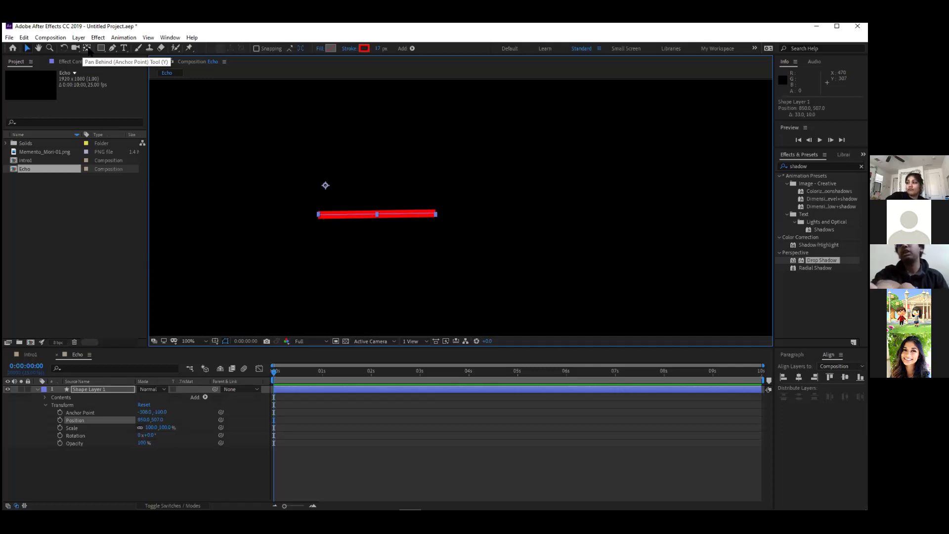
Move the line's anchor point onto its left end with the Pan Behind tool and return to the Selection tool
left_click(88, 48)
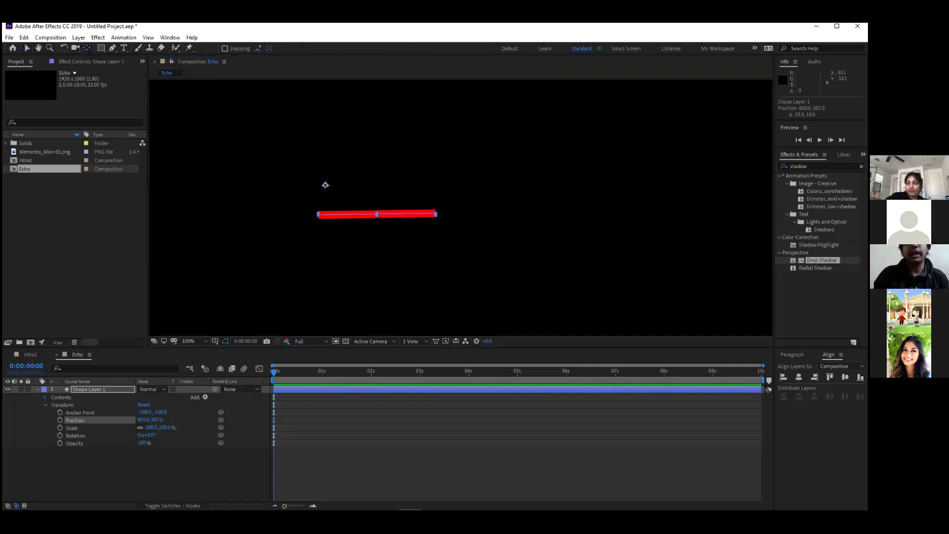
left_click_drag(326, 185, 317, 214)
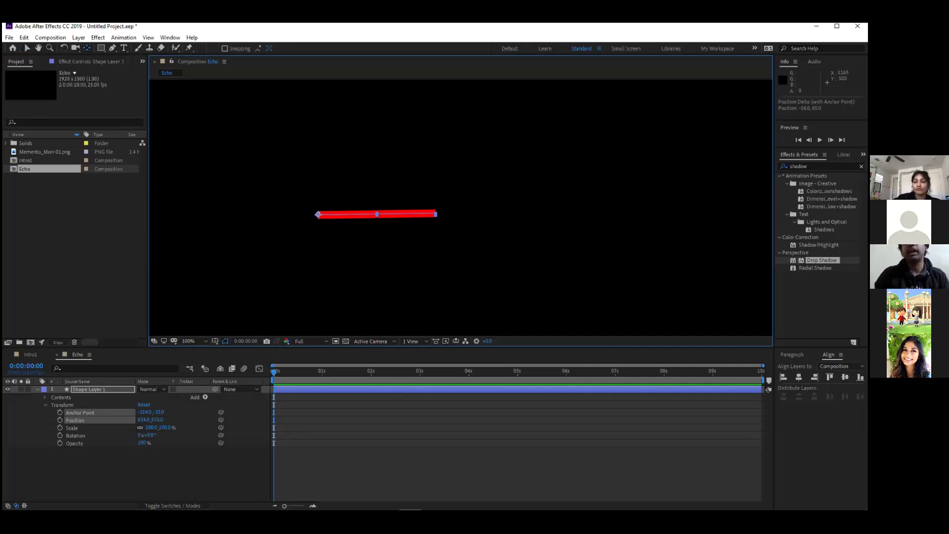
left_click(27, 48)
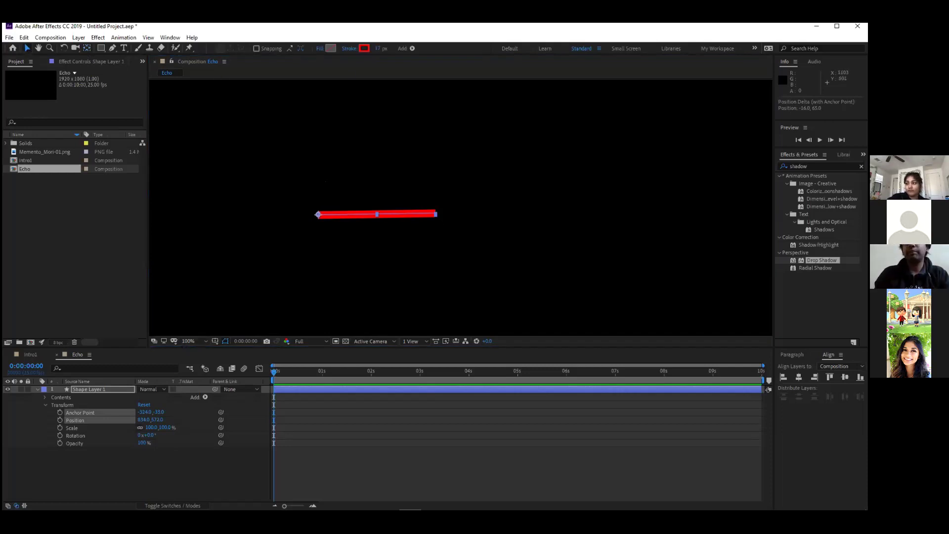
Inspect the red line at different magnifications and fit the whole Echo frame in the viewer
left_click(205, 342)
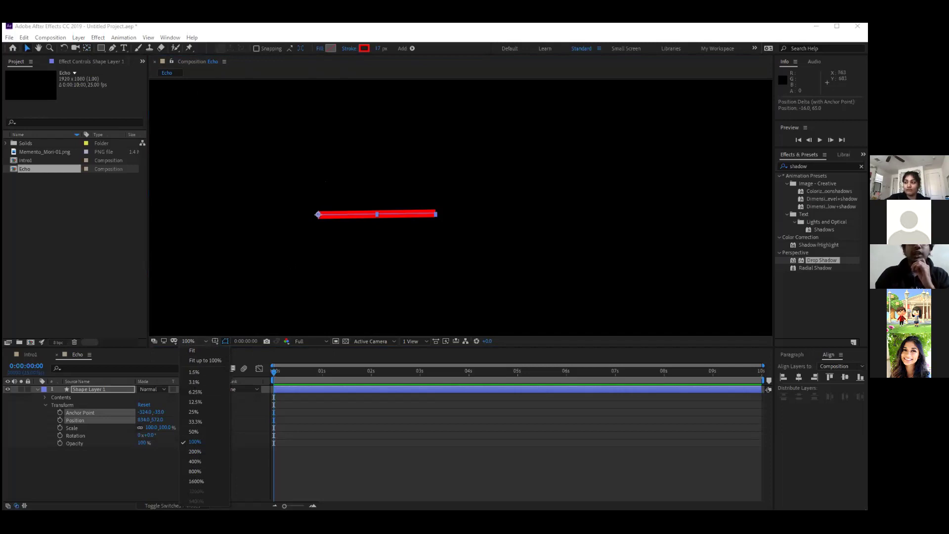
left_click(373, 214)
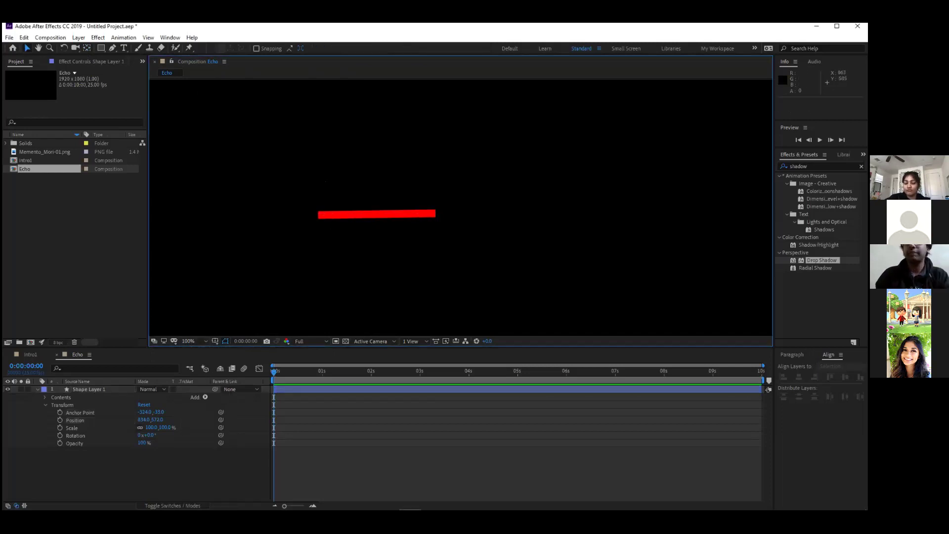
key("period")
key("comma")
key("comma")
key("comma")
key("comma")
key("period")
key("period")
key("period")
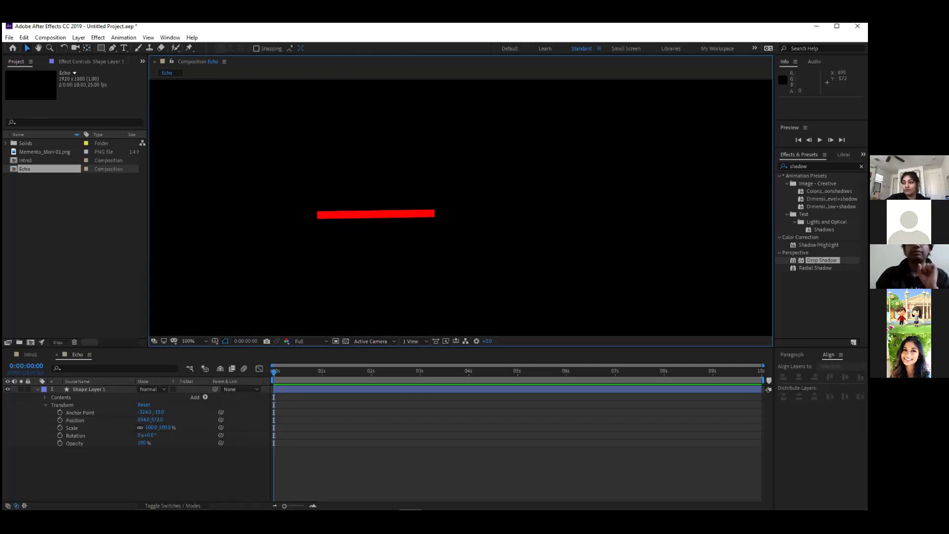
key("period")
key("period")
key("period")
key("comma")
left_click(202, 341)
left_click(197, 357)
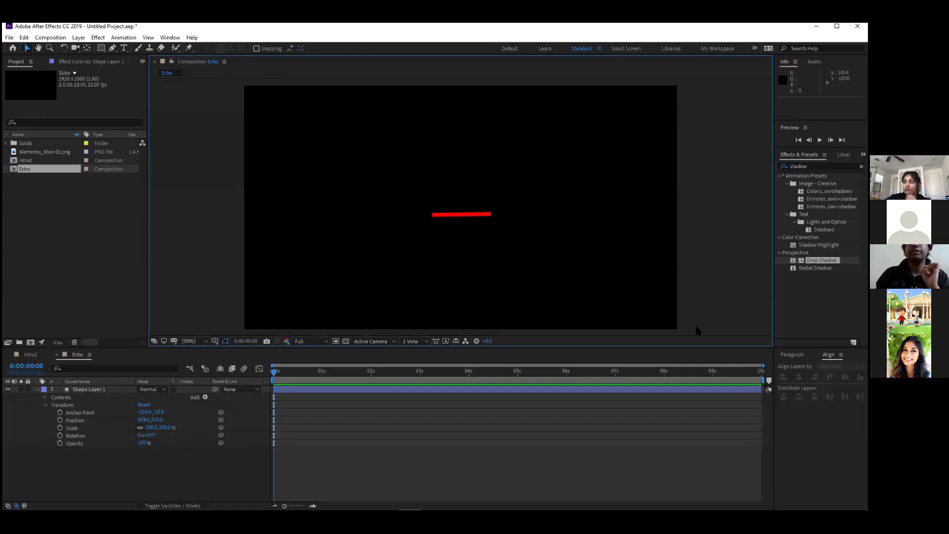
left_click(290, 456)
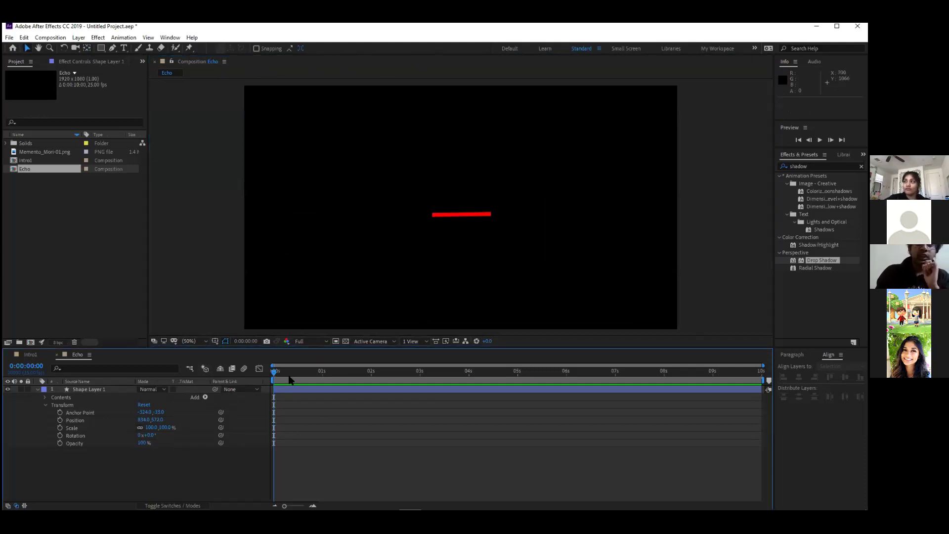
left_click(461, 214)
left_click_drag(462, 213, 462, 208)
key("ctrl+z")
Move the red line up and slightly right to a position of about 866, 468, and deselect it
left_click(490, 213)
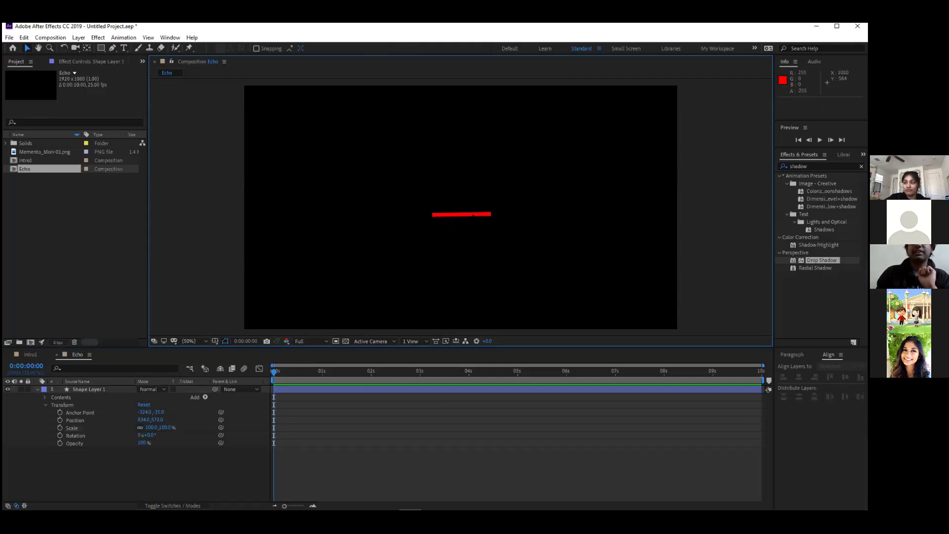
left_click_drag(477, 215, 489, 192)
left_click(565, 200)
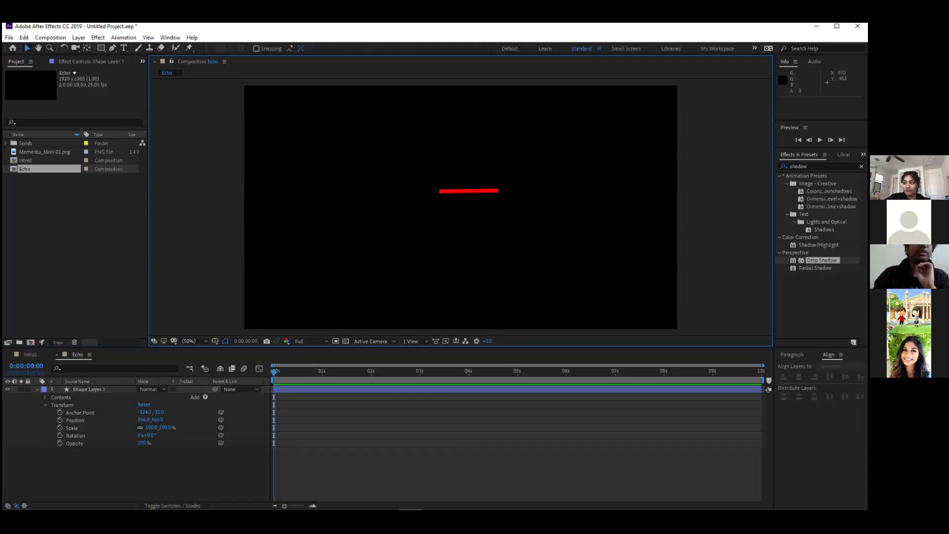
Collapse Shape Layer 1's properties and paste a copy of the layer into the Echo composition
left_click(38, 390)
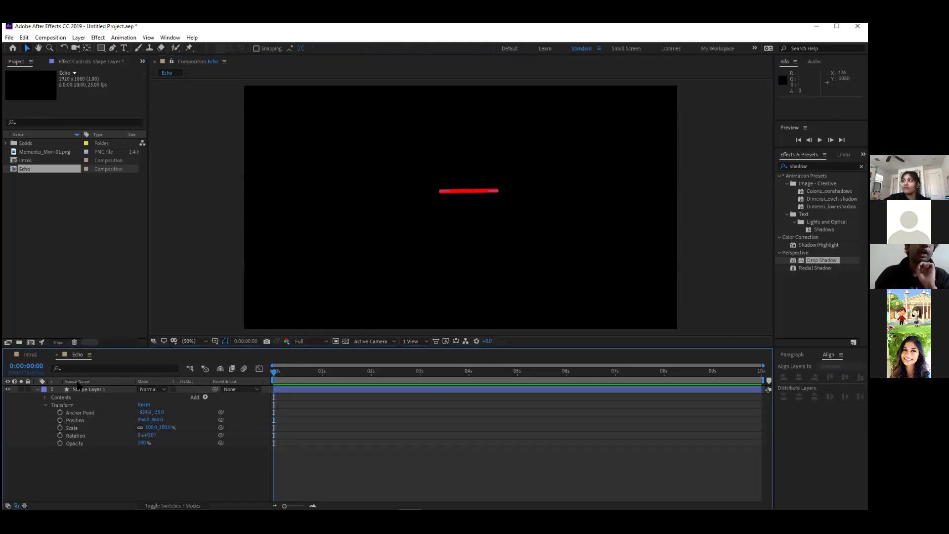
left_click(89, 390)
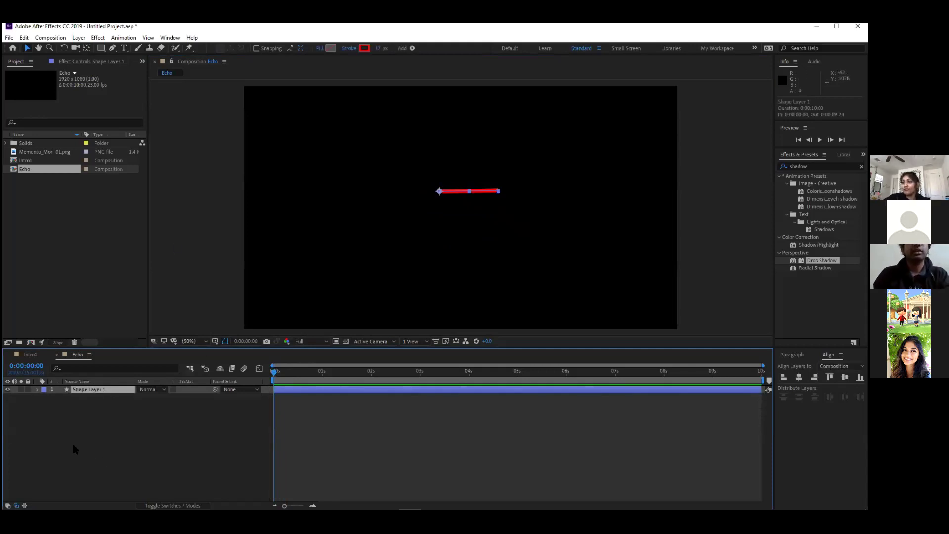
key("ctrl+c")
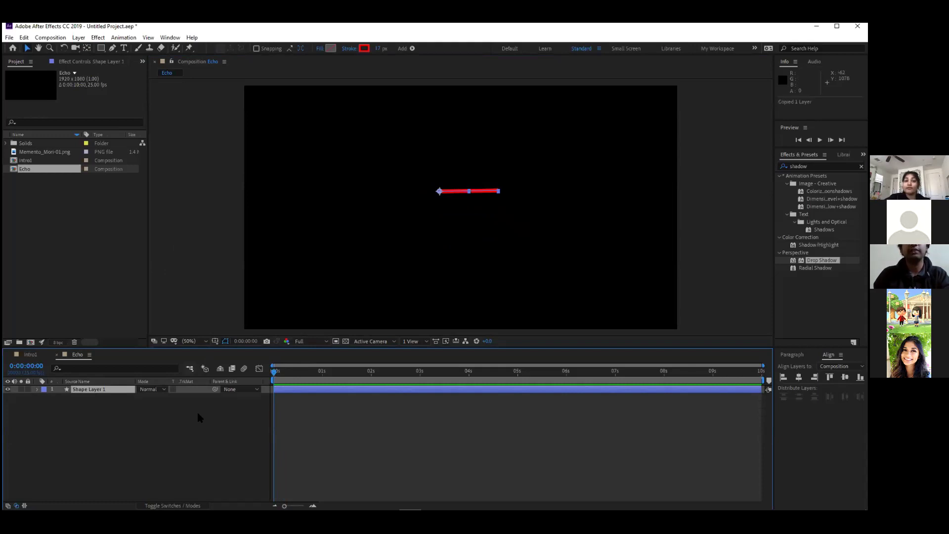
key("ctrl+v")
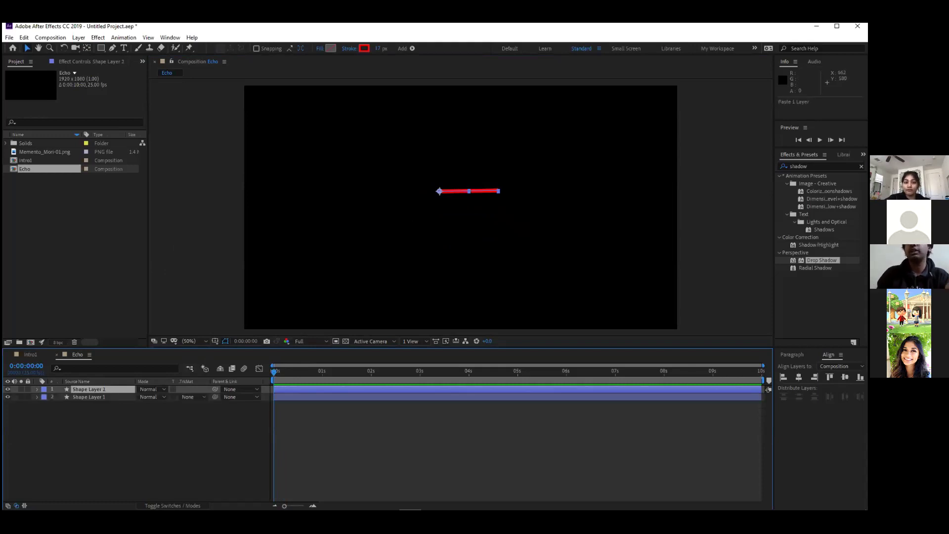
Place the copied line end to end with the original, its left end meeting the original's right end, and check the joint up close
left_click_drag(479, 192, 540, 190)
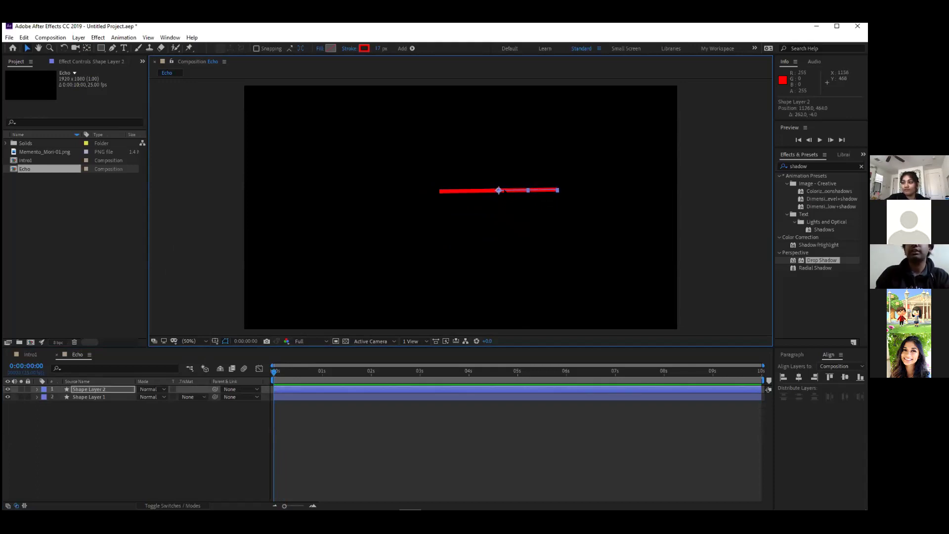
scroll(505, 191, "up", 3)
scroll(509, 190, "up", 2)
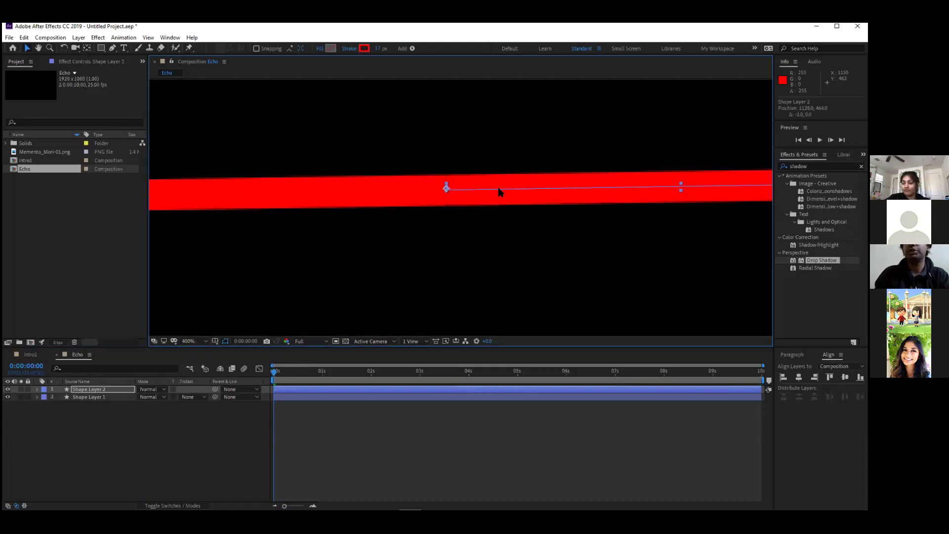
scroll(412, 183, "down", 2)
scroll(413, 182, "down", 2)
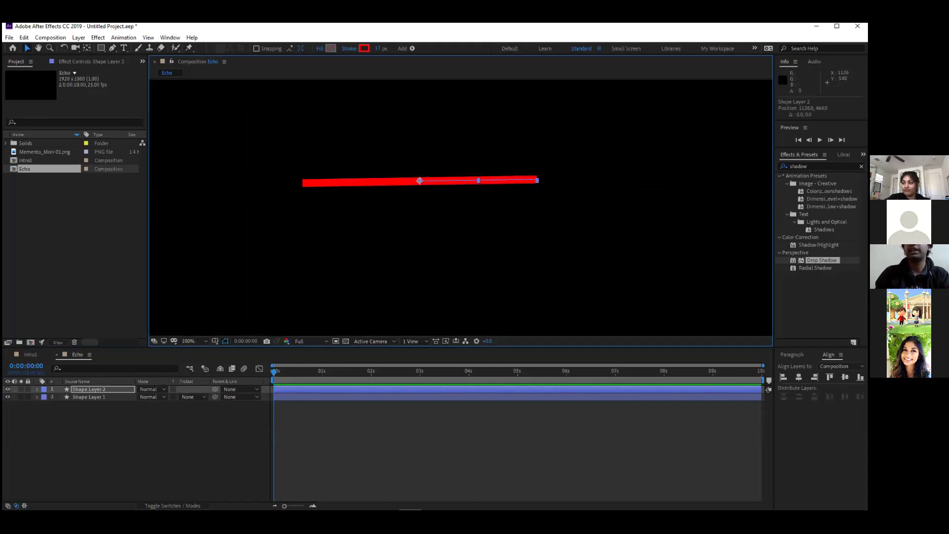
scroll(438, 190, "down", 2)
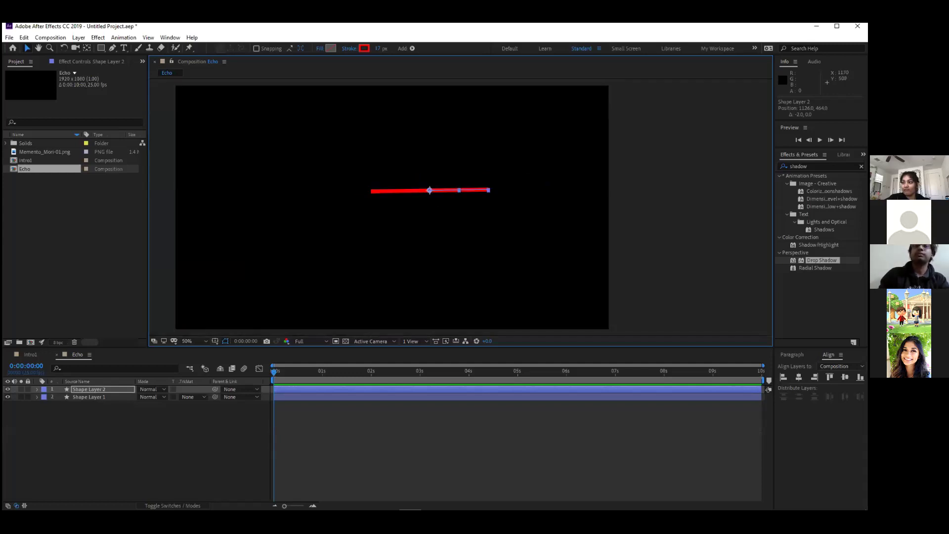
Change the stroke colour of Shape Layer 2, the second line segment, to pink FF4CCA and deselect it
left_click(364, 48)
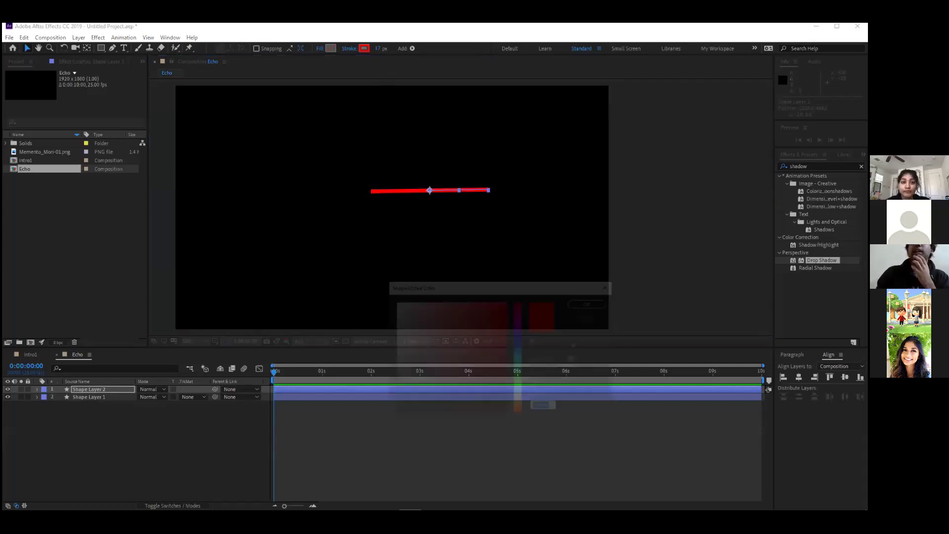
left_click(519, 315)
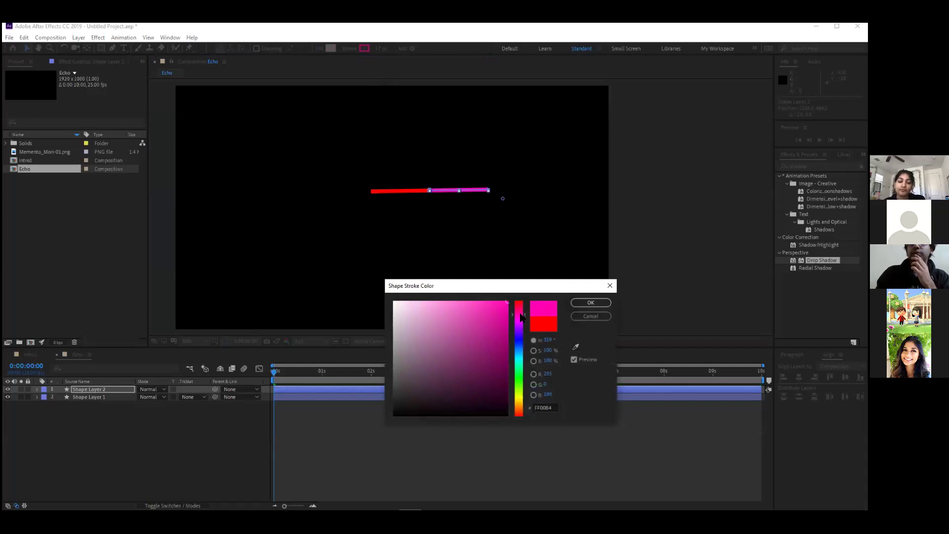
left_click_drag(490, 303, 475, 295)
left_click(591, 303)
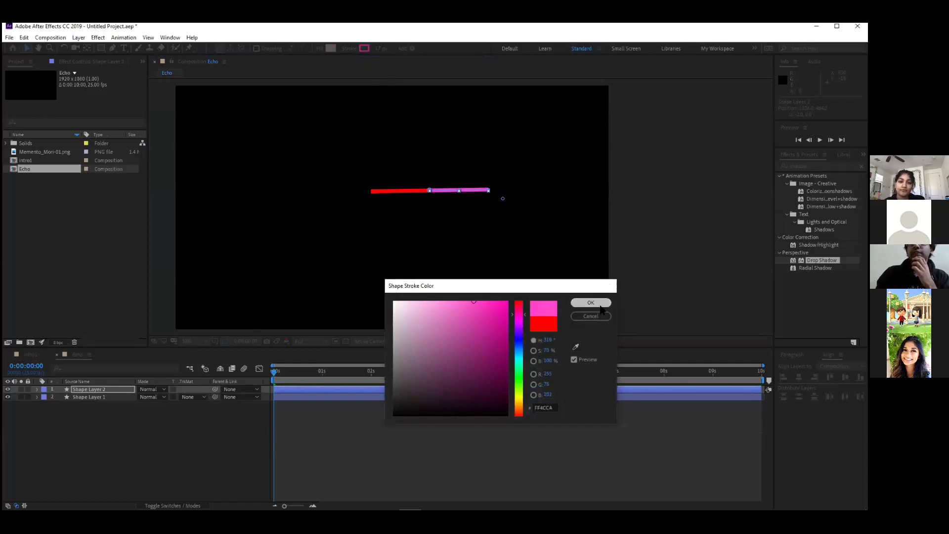
left_click(470, 453)
Draw a small circle with the Ellipse tool on a new shape layer, just below the pink line's right end
left_click(102, 48)
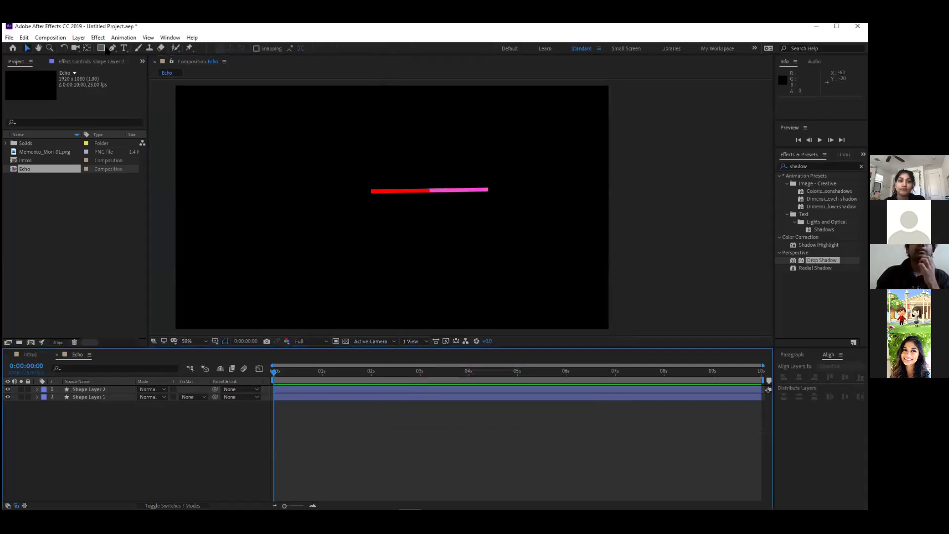
left_click(106, 52)
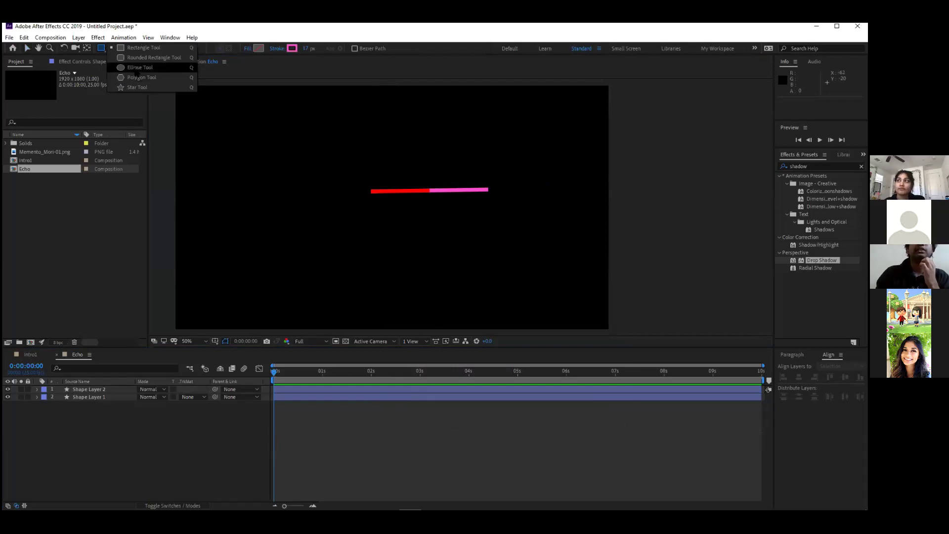
left_click(102, 64)
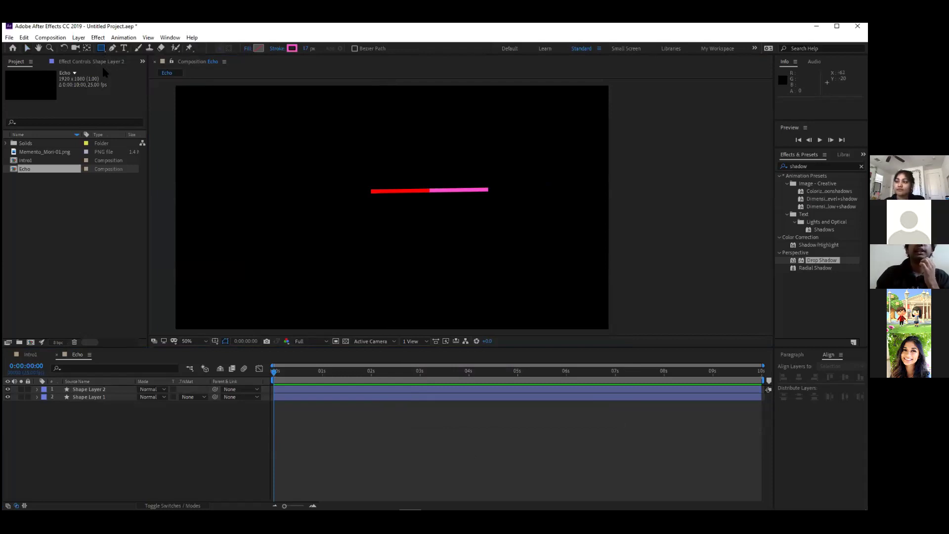
left_click(101, 48)
left_click(138, 68)
mouse_move(490, 225)
left_mouse_down()
mouse_move(524, 255)
mouse_move(514, 281)
mouse_move(546, 271)
mouse_move(535, 272)
mouse_move(507, 240)
left_mouse_up()
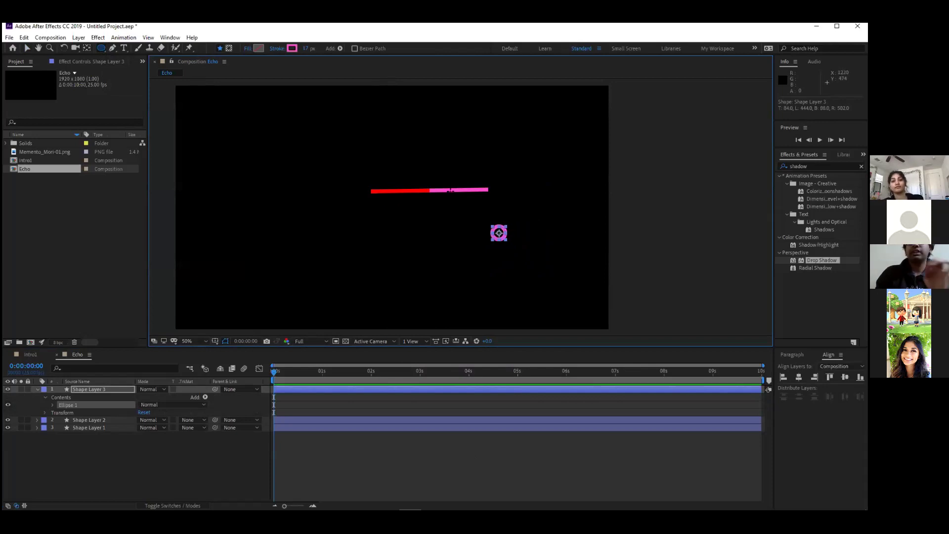
Fill the small circle with light blue 65CAFF
left_click(259, 48)
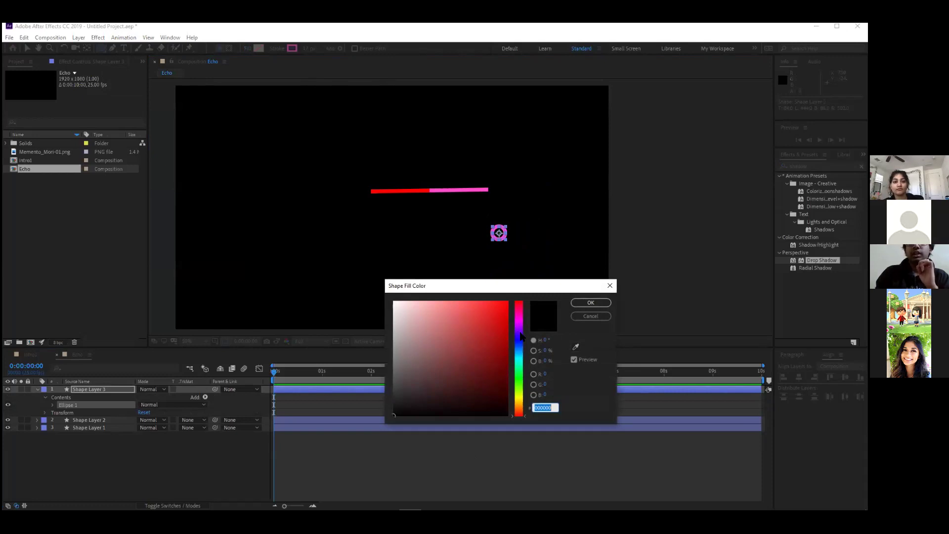
left_click_drag(523, 345, 523, 351)
left_click(479, 310)
left_click(591, 302)
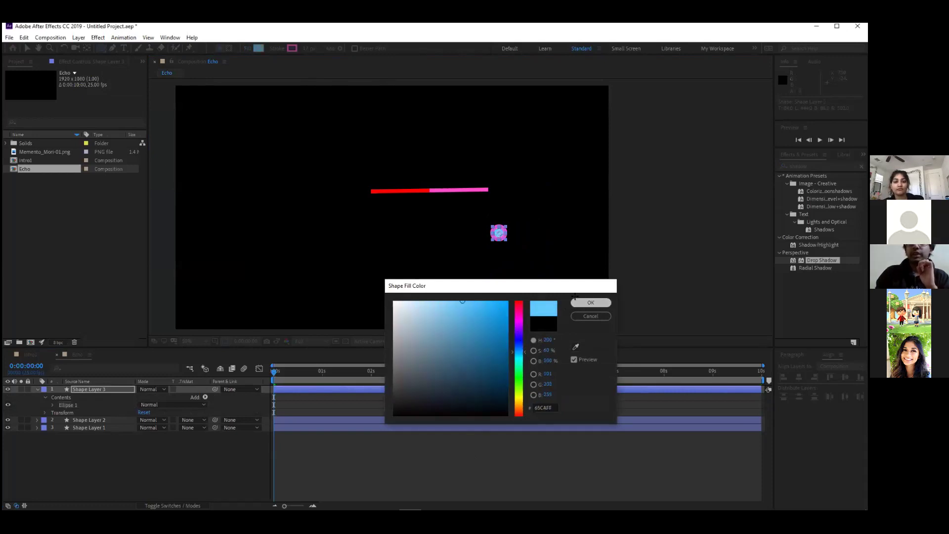
Remove the circle's stroke, centre the circle on the pink line's right end, and deselect it
left_click(280, 49)
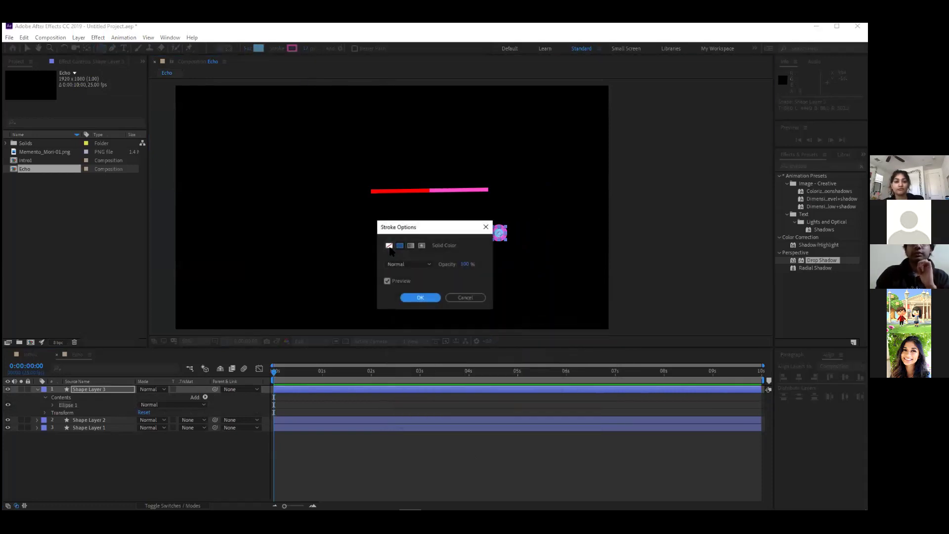
left_click(421, 299)
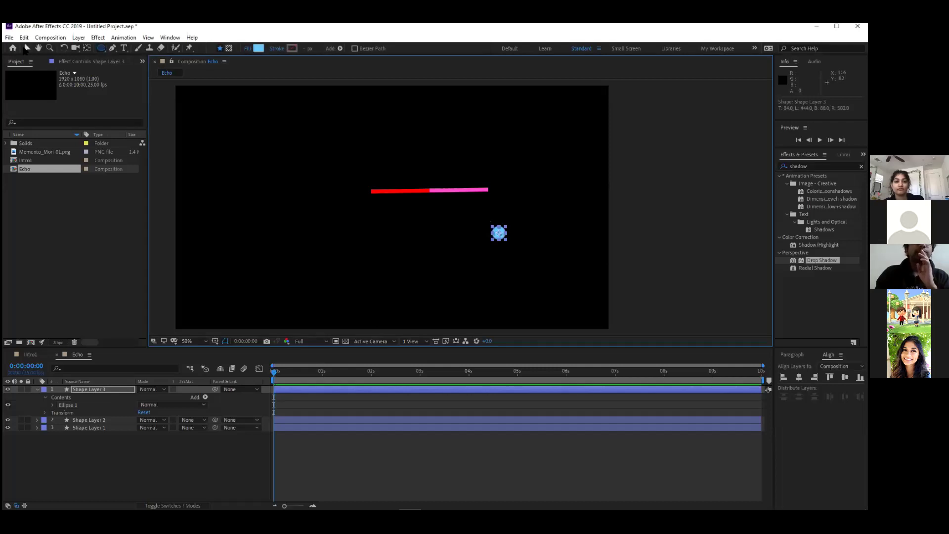
left_click_drag(499, 233, 487, 189)
left_click(491, 236)
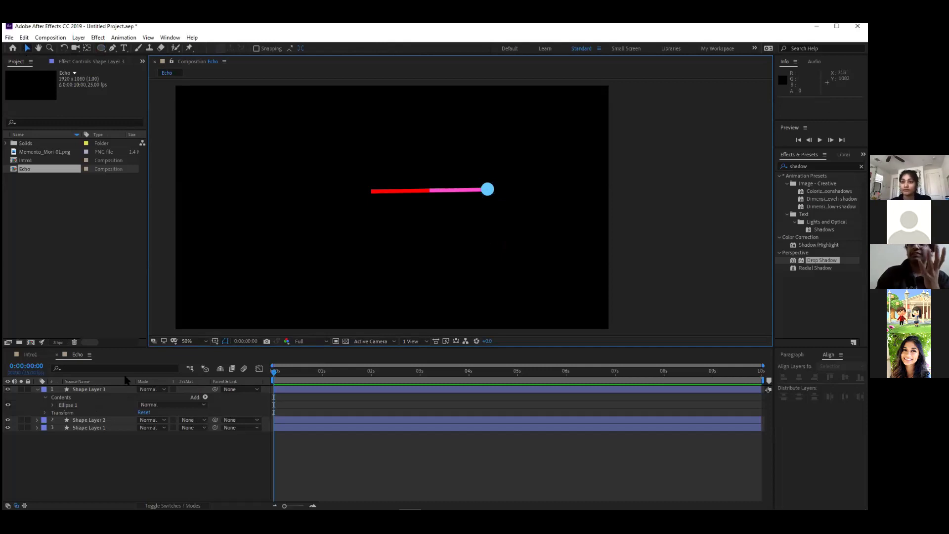
Parent Shape Layer 2, the pink line, to Shape Layer 1, the red line, and clear the selection
left_click(85, 422)
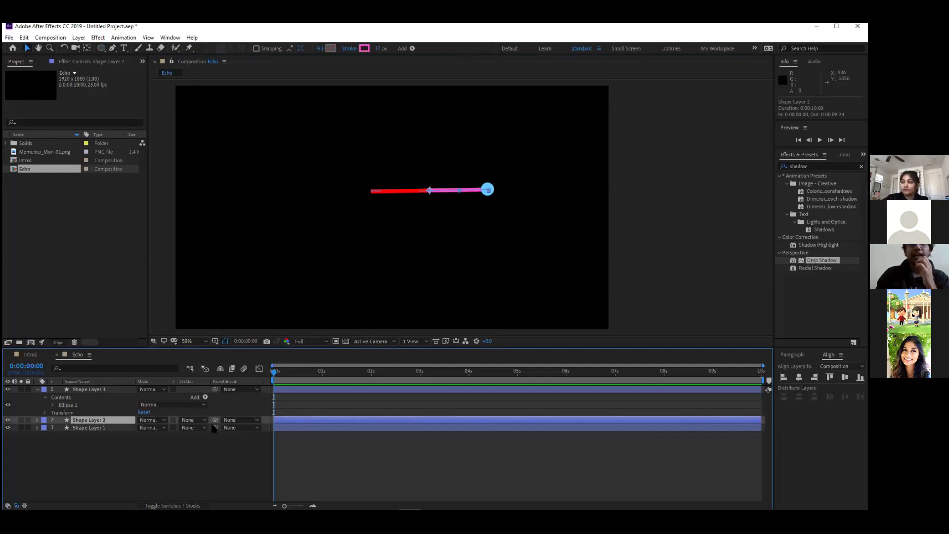
left_click_drag(215, 420, 113, 430)
left_click(395, 192)
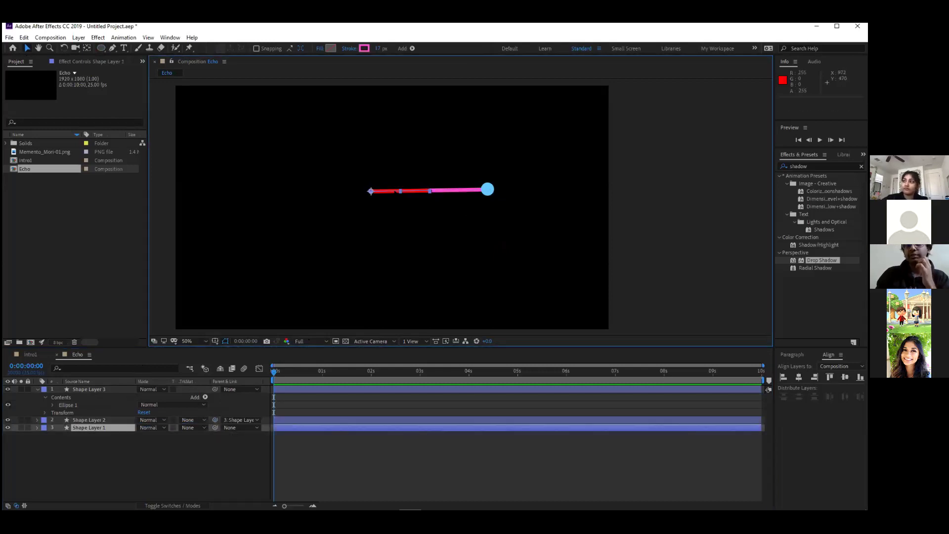
left_click(415, 219)
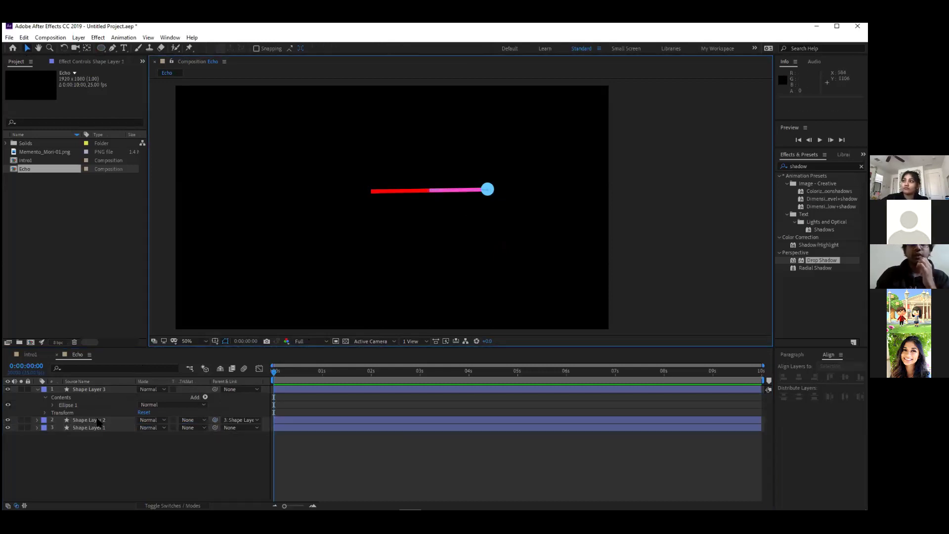
Try rotating Shape Layer 1 clockwise to test the parenting of the pink line, and undo the rotation
left_click(98, 428)
key("r")
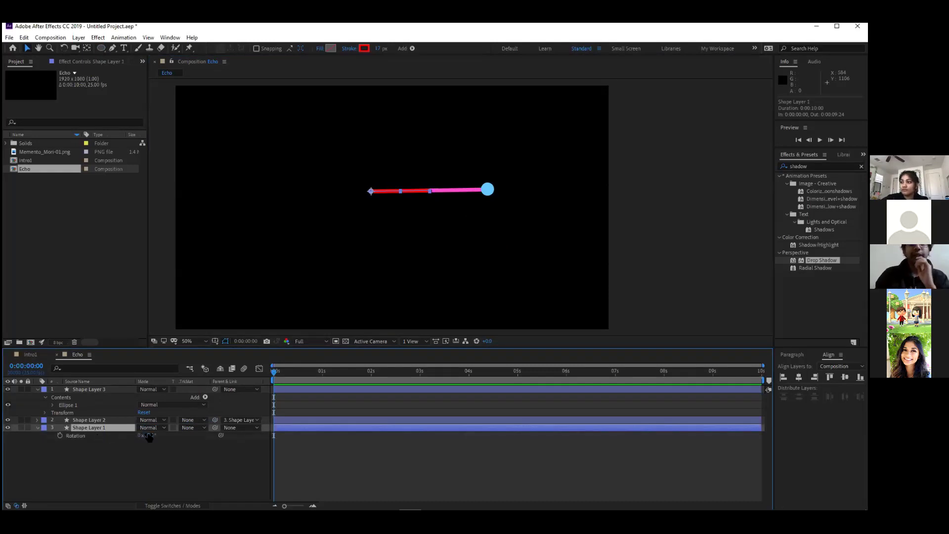
left_click_drag(148, 435, 166, 433)
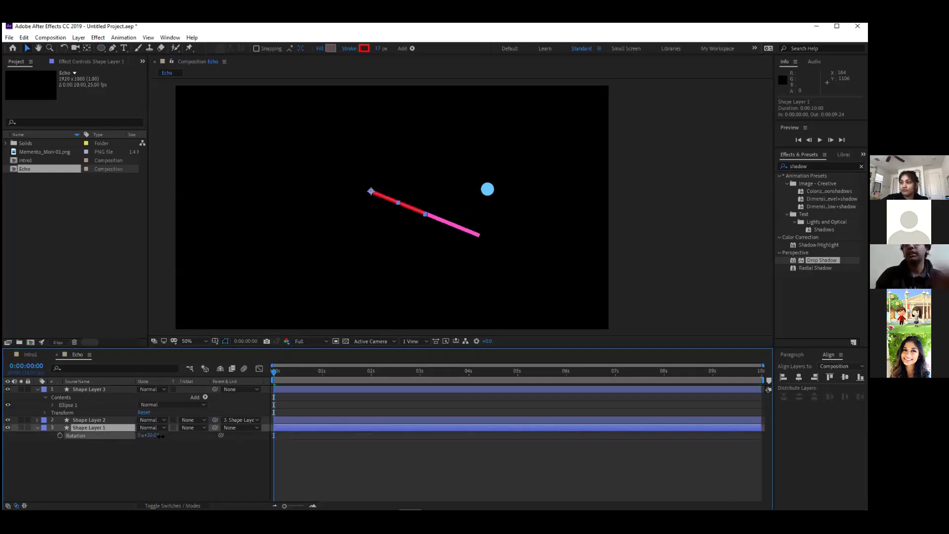
key("ctrl+z")
Try rotating Shape Layer 2 by about 52° around its joint with the red line, and undo the rotation
left_click(102, 420)
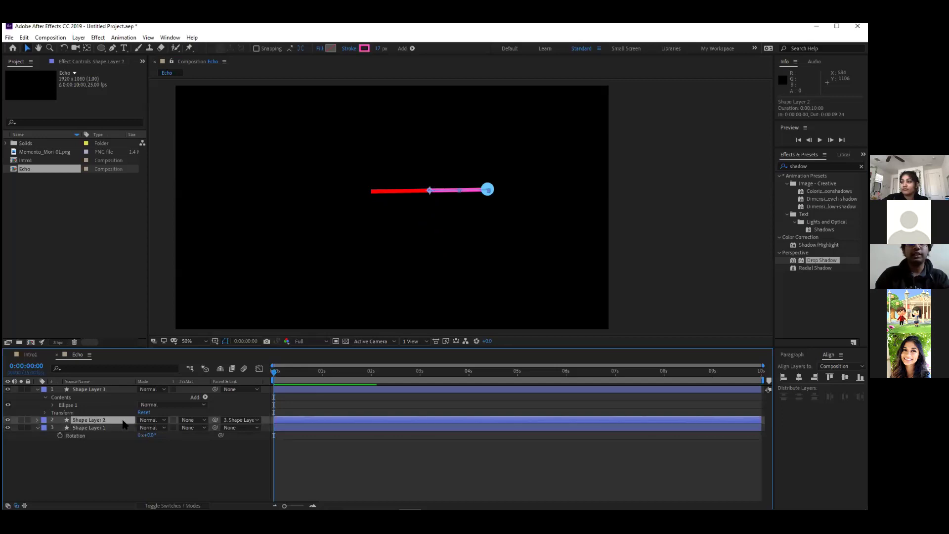
key("r")
left_click_drag(147, 428, 186, 438)
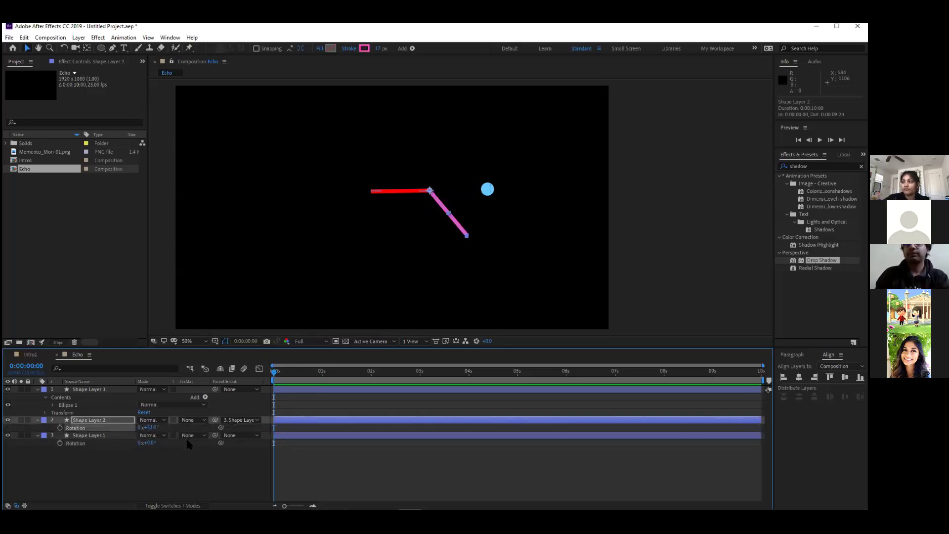
key("ctrl+z")
left_click(131, 454)
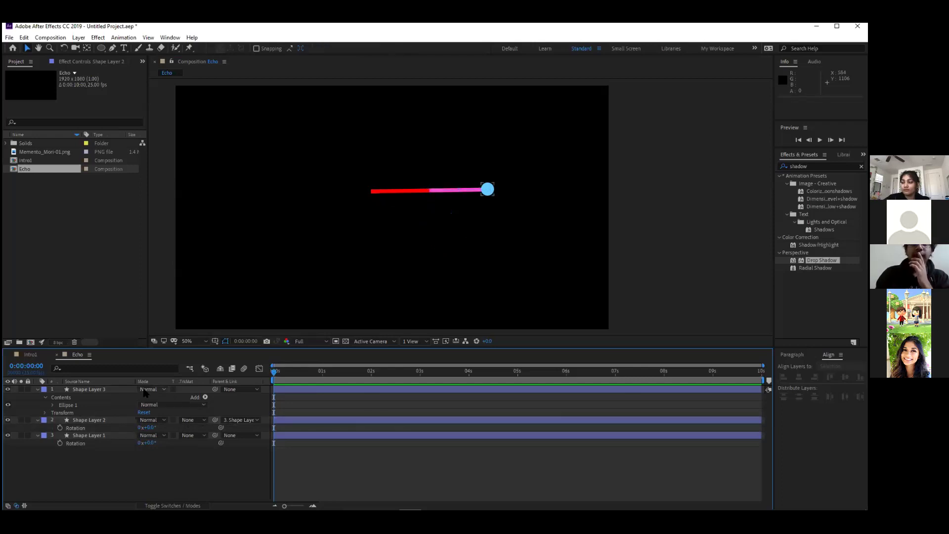
Parent Shape Layer 3, the blue circle, to Shape Layer 2 and collapse the properties of all three layers
left_click(87, 391)
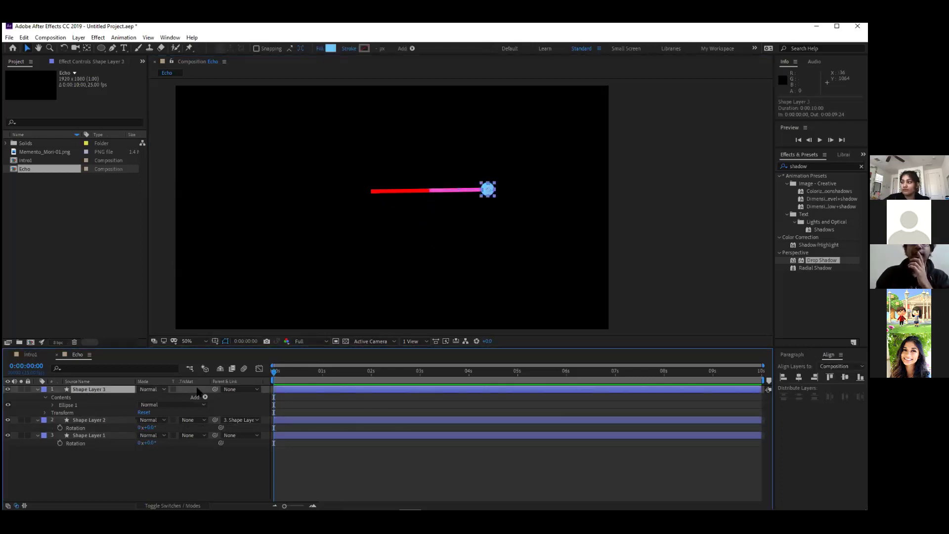
left_click_drag(214, 390, 98, 422)
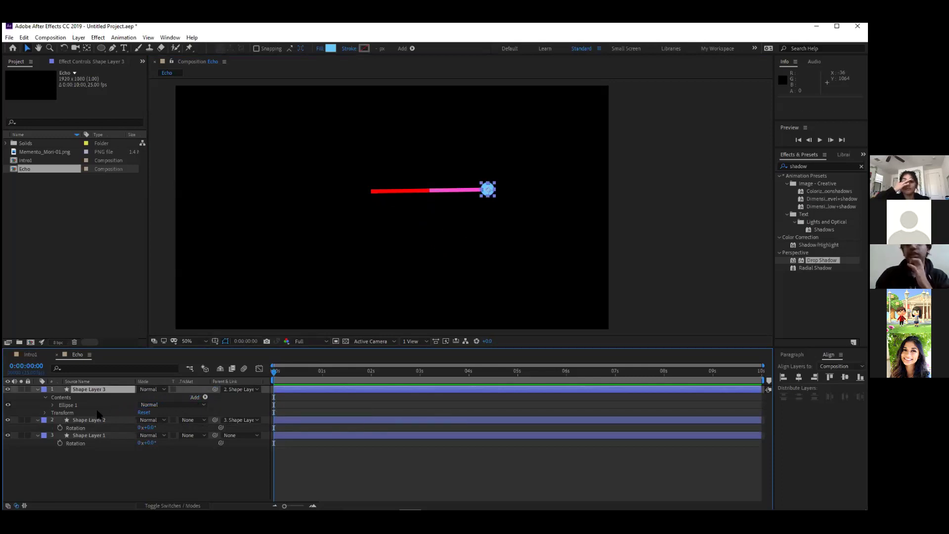
left_click(38, 389)
left_click(37, 397)
left_click(37, 404)
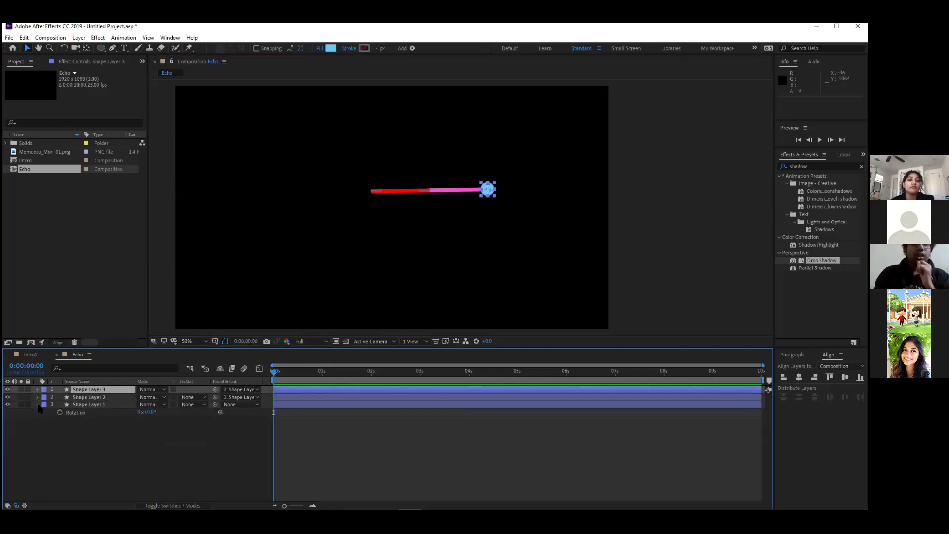
left_click(136, 444)
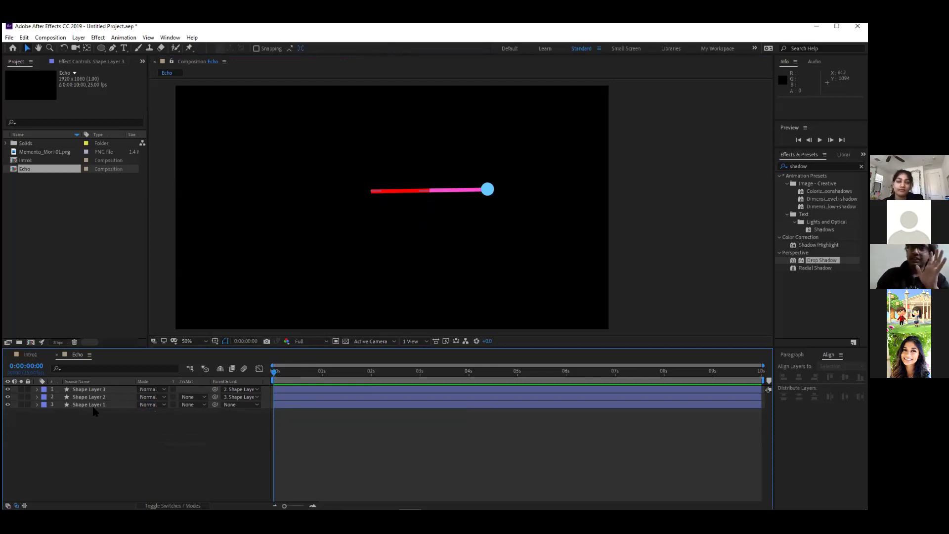
Look through Shape Layer 1's transform properties and leave only its Rotation property shown
left_click(37, 404)
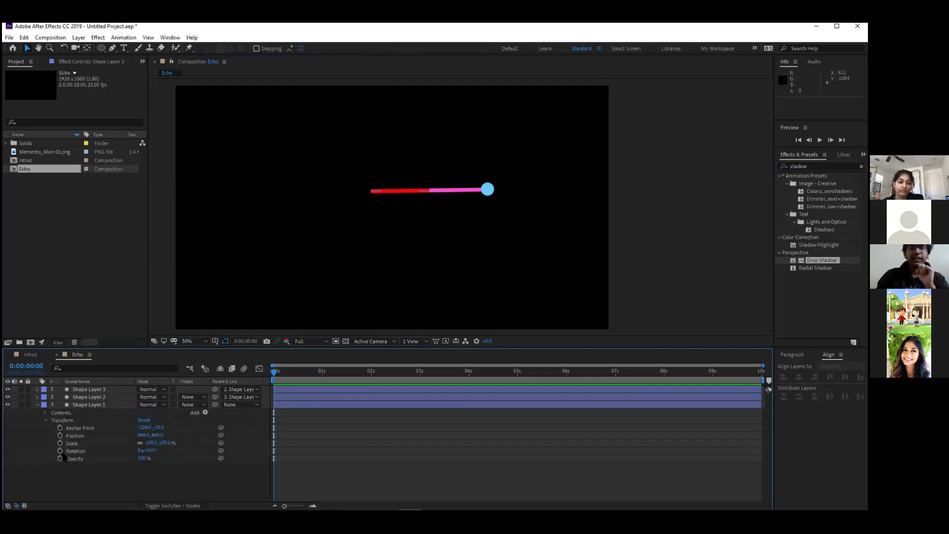
left_click(37, 405)
left_click(87, 405)
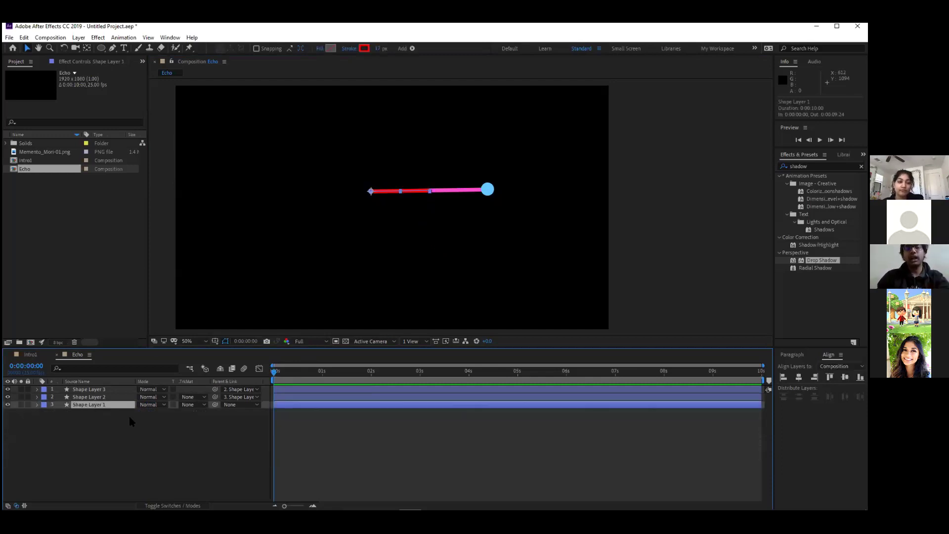
key("r")
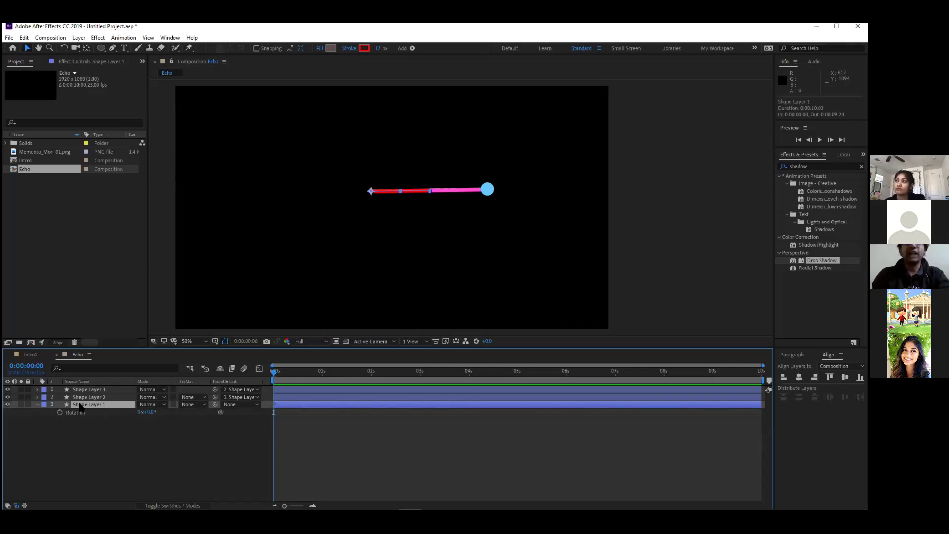
key("s")
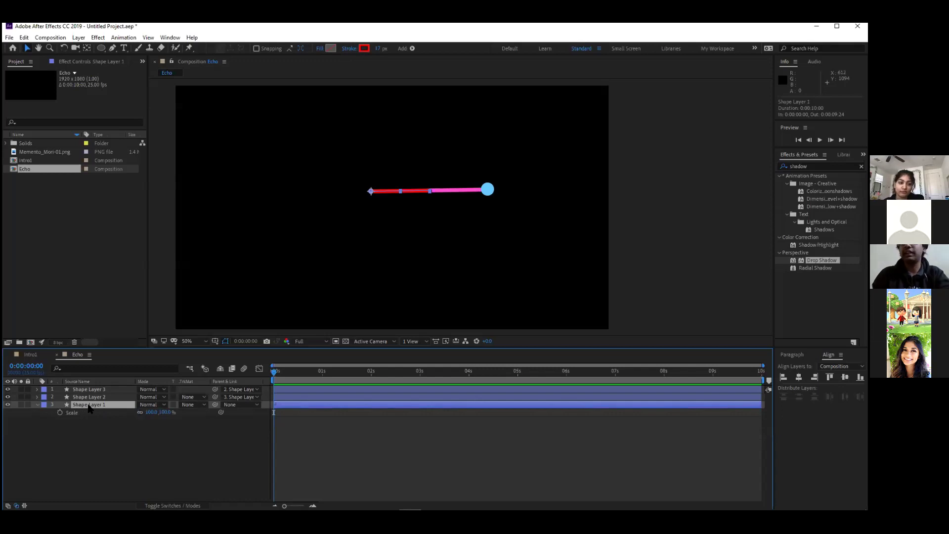
key("r")
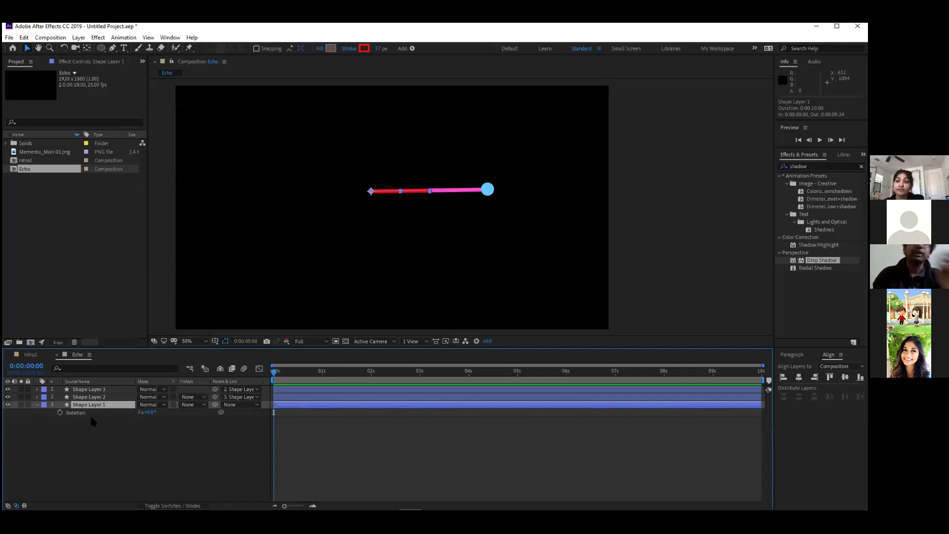
left_click(92, 419)
left_click(92, 405)
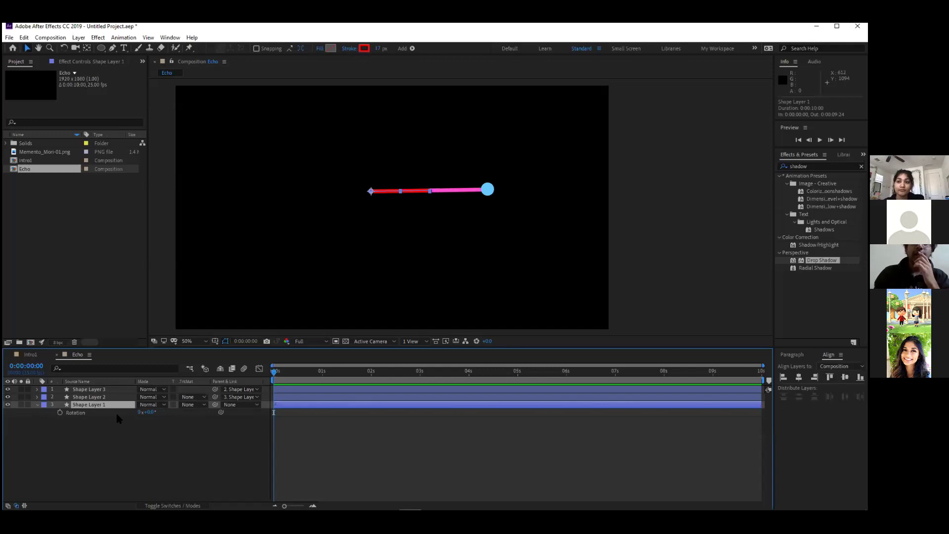
Keyframe Shape Layer 1's Rotation from 0° at the start to 180° at 2 seconds and deselect the layer
left_click(59, 412)
key("Return")
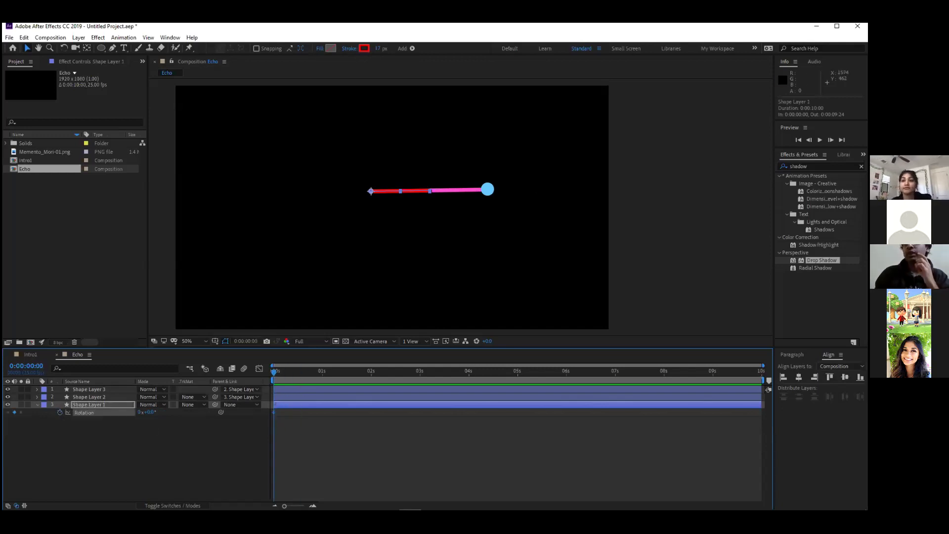
left_click_drag(274, 372, 372, 380)
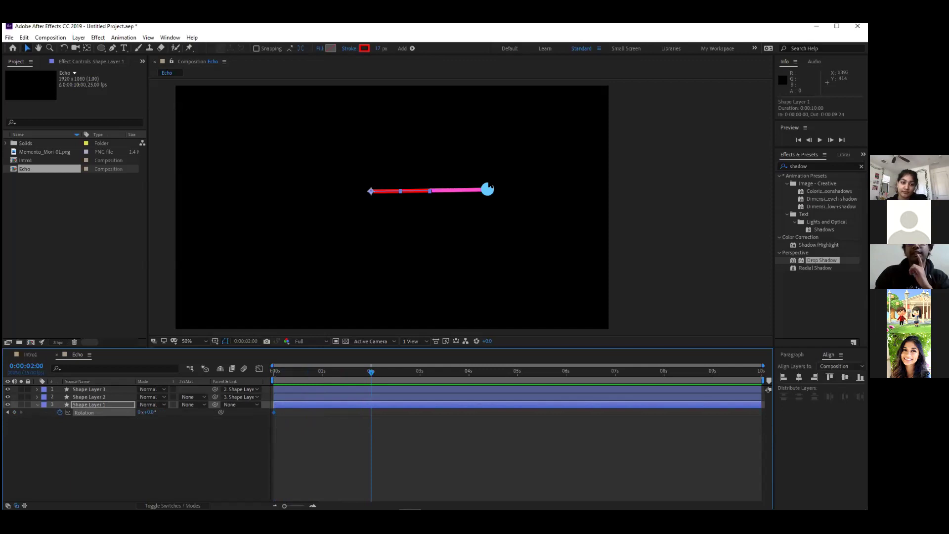
left_click(151, 412)
type("180")
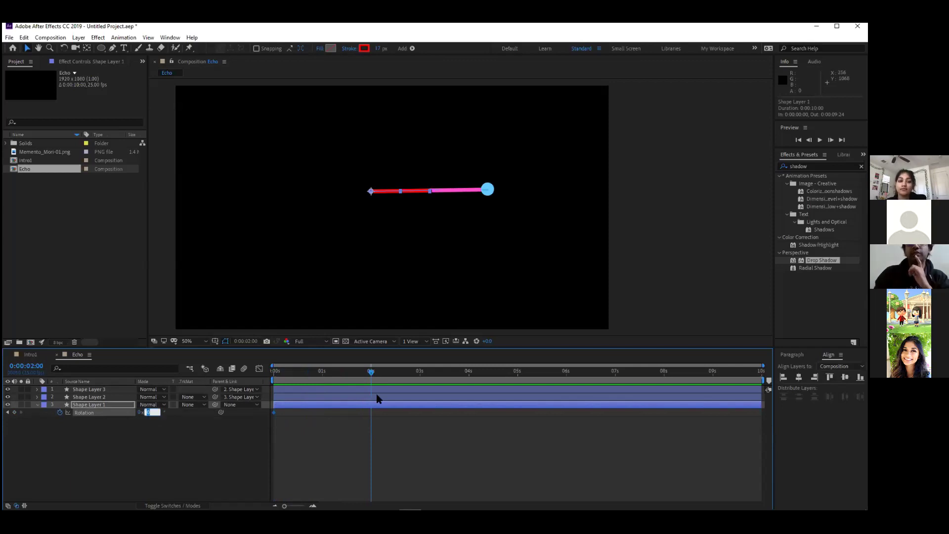
key("Return")
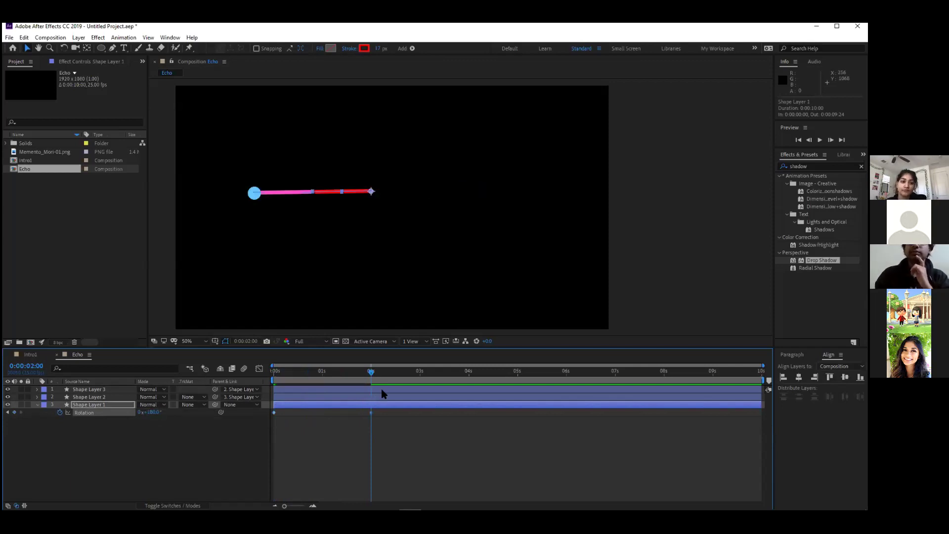
left_click(139, 446)
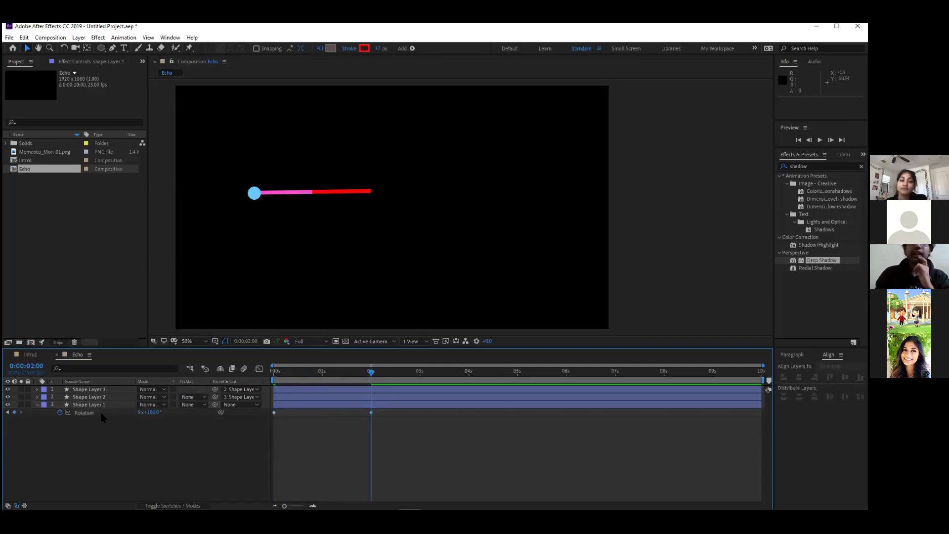
Keyframe Shape Layer 2's Rotation from 0° at the start to one full revolution at 2 seconds and collapse the layer
left_click(40, 398)
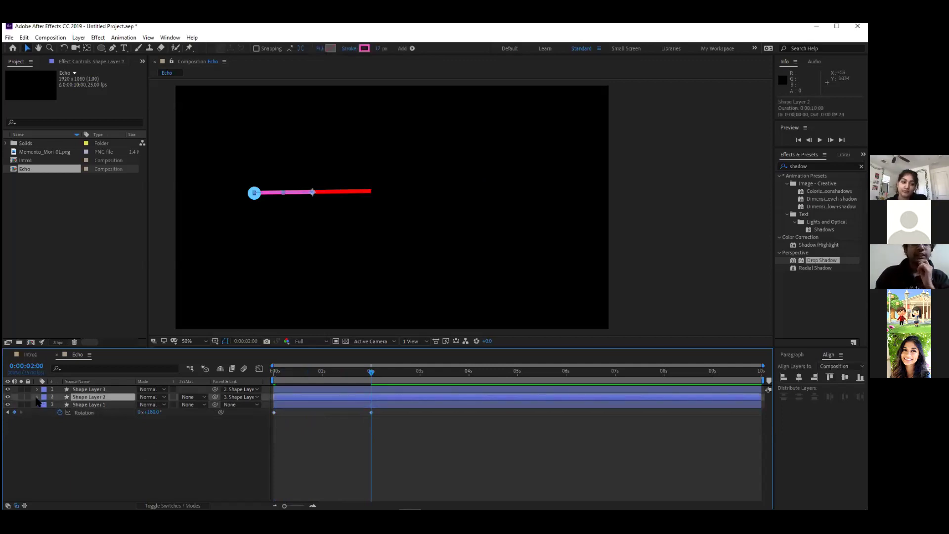
left_click(36, 397)
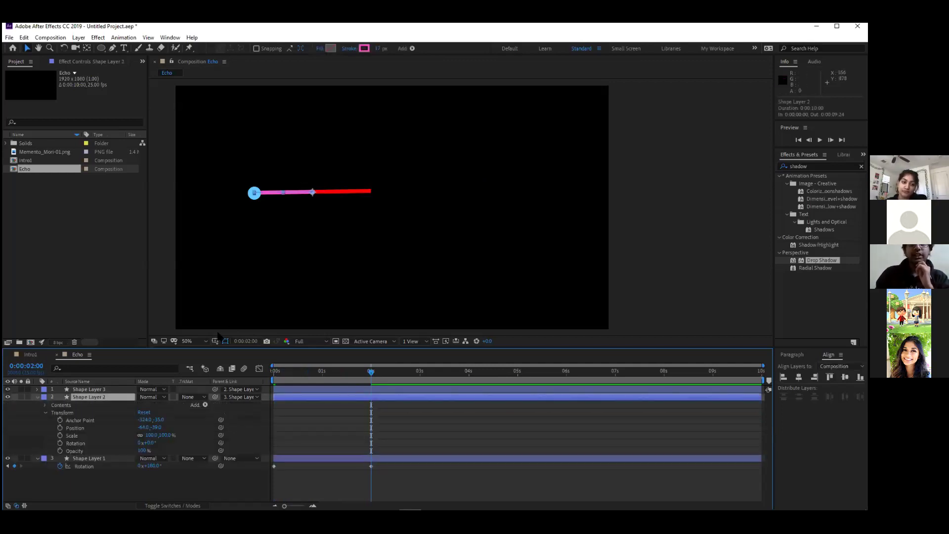
left_click_drag(372, 372, 265, 383)
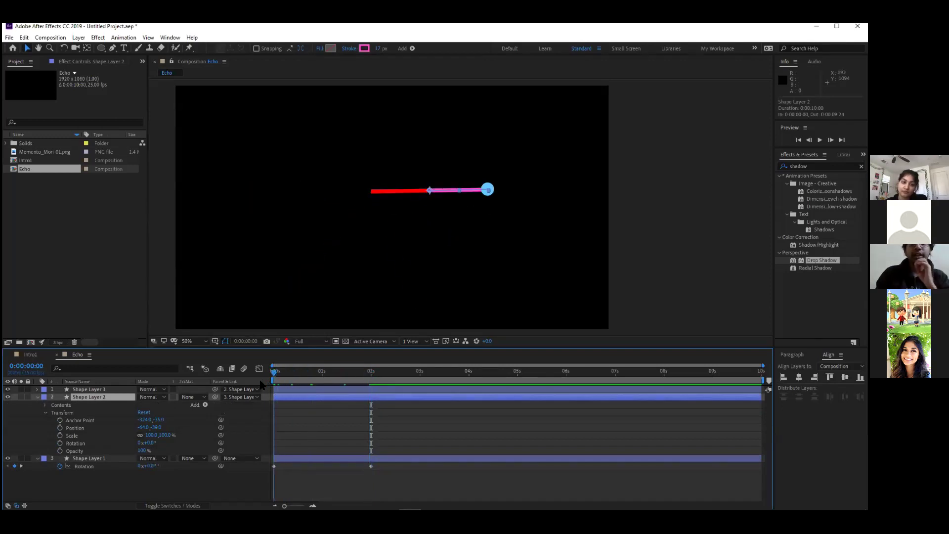
left_click(60, 443)
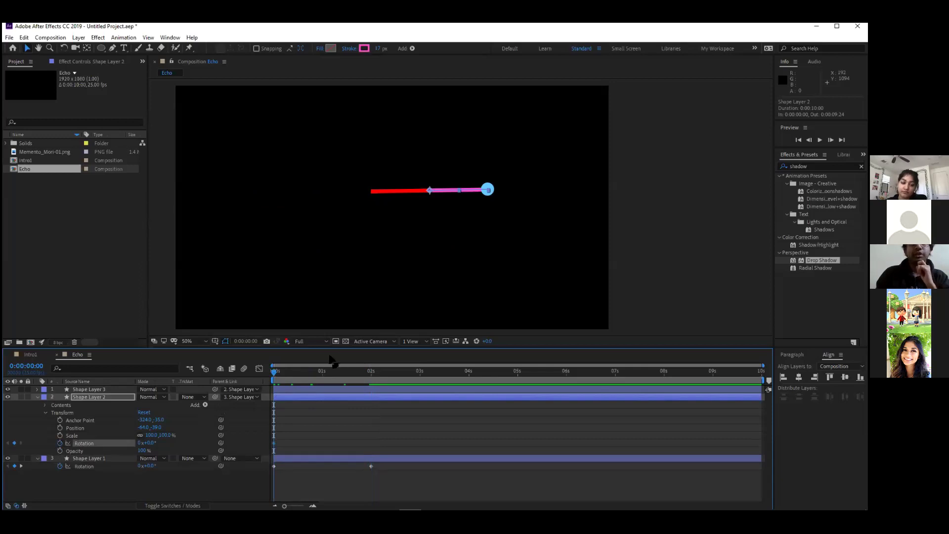
left_click_drag(275, 373, 376, 385)
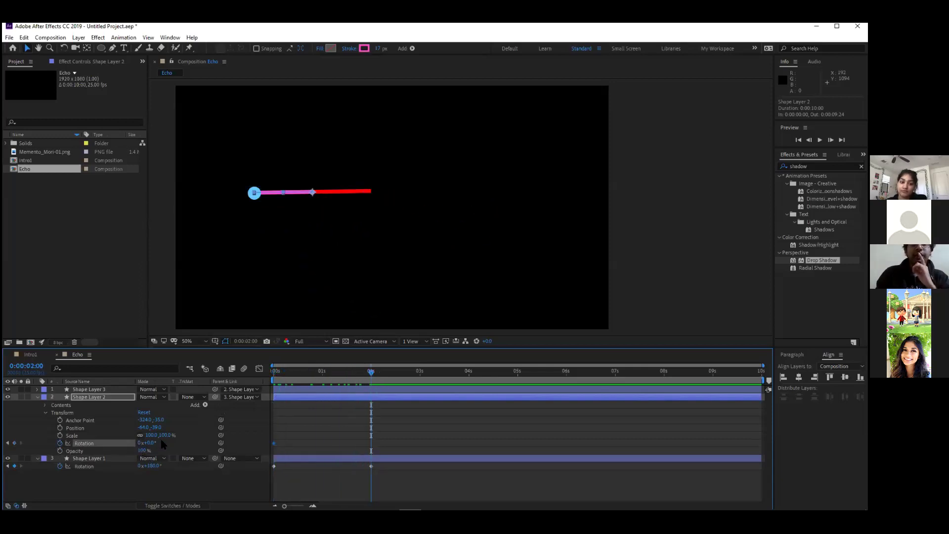
left_click_drag(148, 443, 166, 444)
key("ctrl+z")
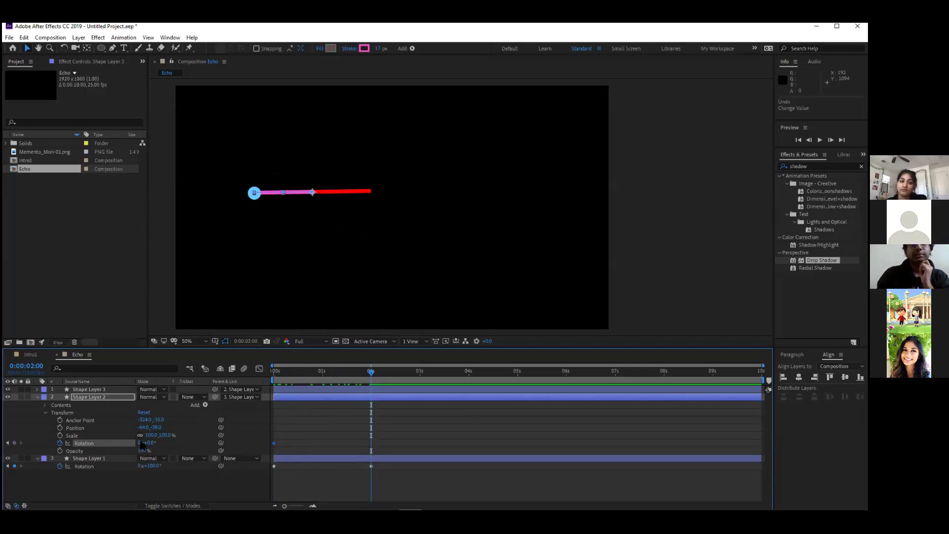
left_click(141, 443)
type("1")
key("Return")
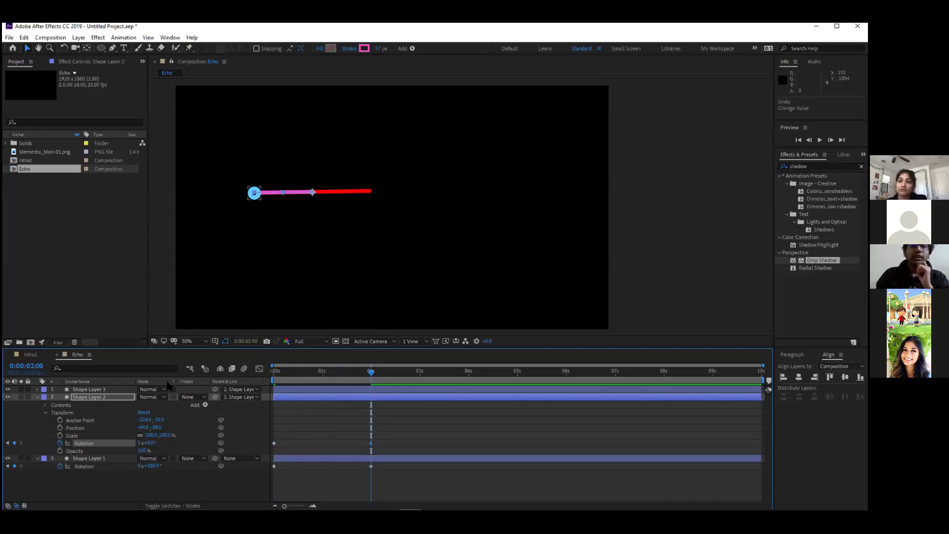
left_click(38, 397)
Preview the combined rotation of the segments from the start and return the playhead to 0 seconds
left_click_drag(369, 375, 274, 375)
left_click(403, 435)
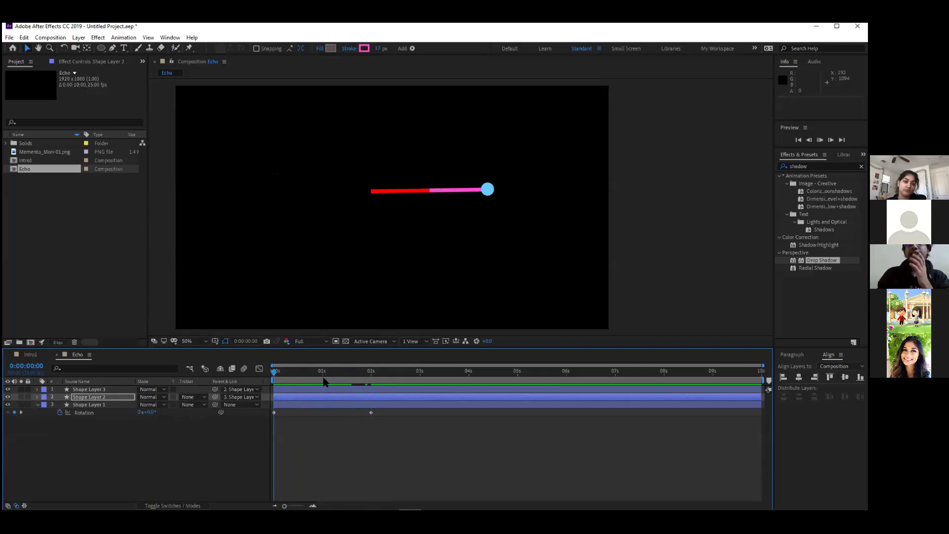
key("space")
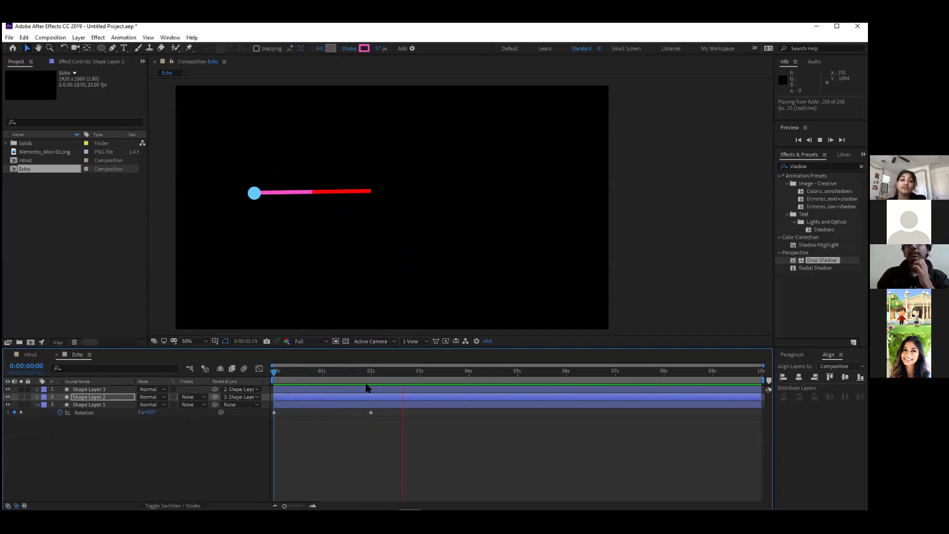
left_click(295, 373)
left_click_drag(296, 374, 272, 375)
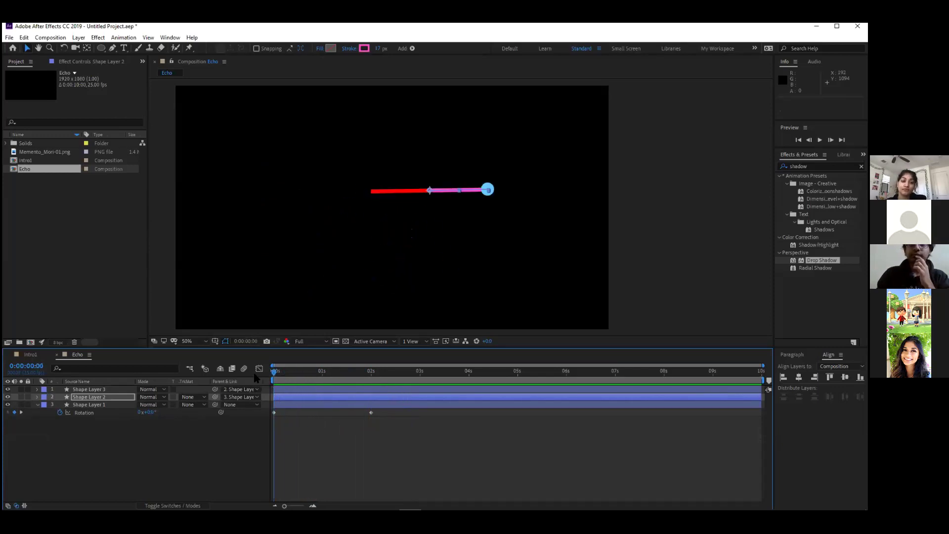
Reveal the keyframes of all three shape layers and apply Easy Ease to the Rotation keyframes of Shape Layers 1 and 2
left_click(106, 406)
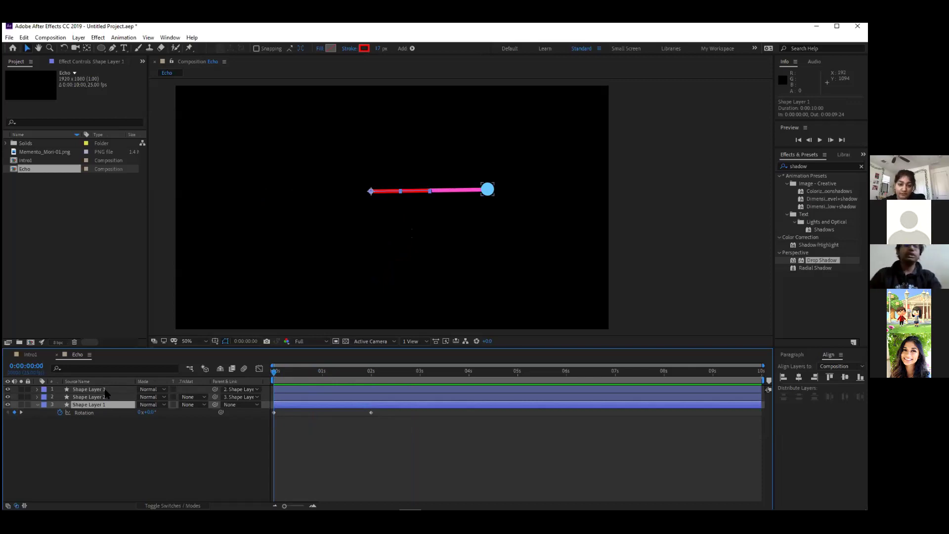
left_click(37, 405)
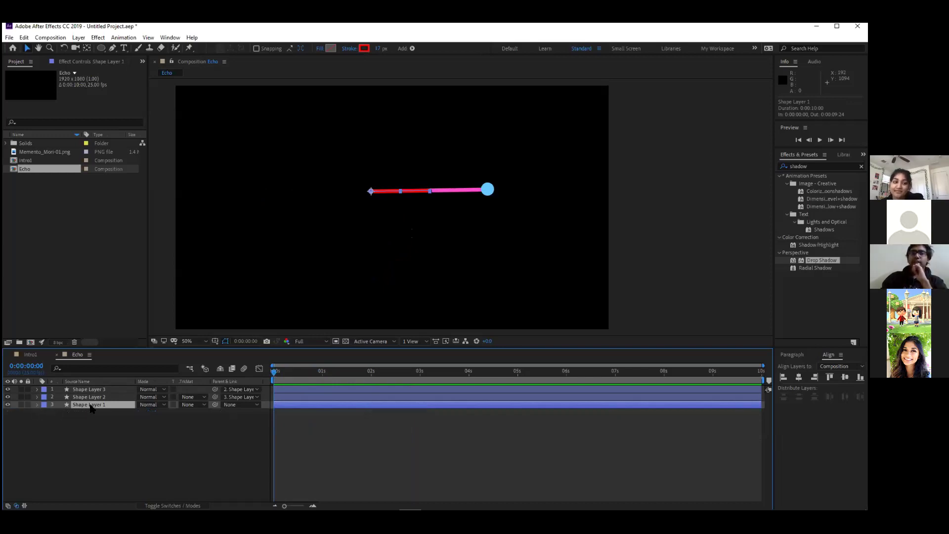
left_click(111, 391, "shift")
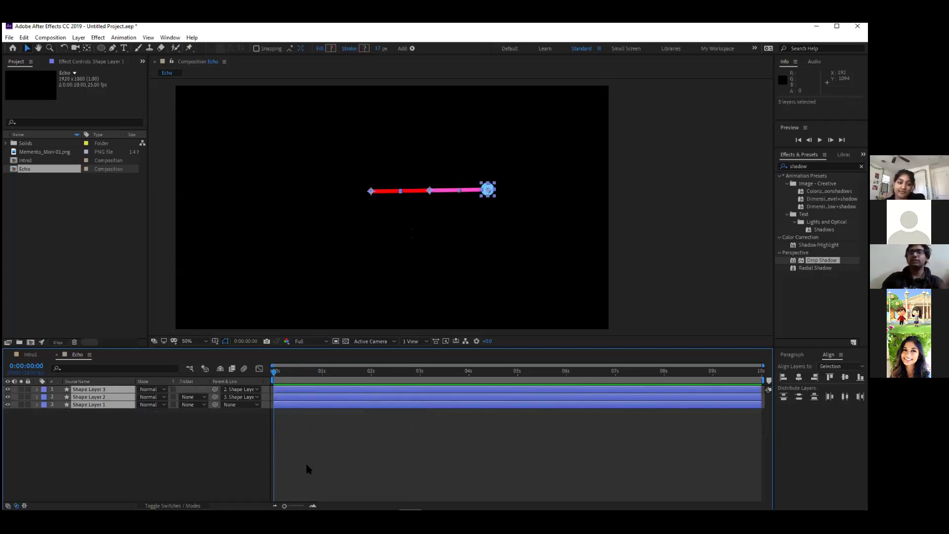
key("u")
left_click_drag(401, 437, 268, 404)
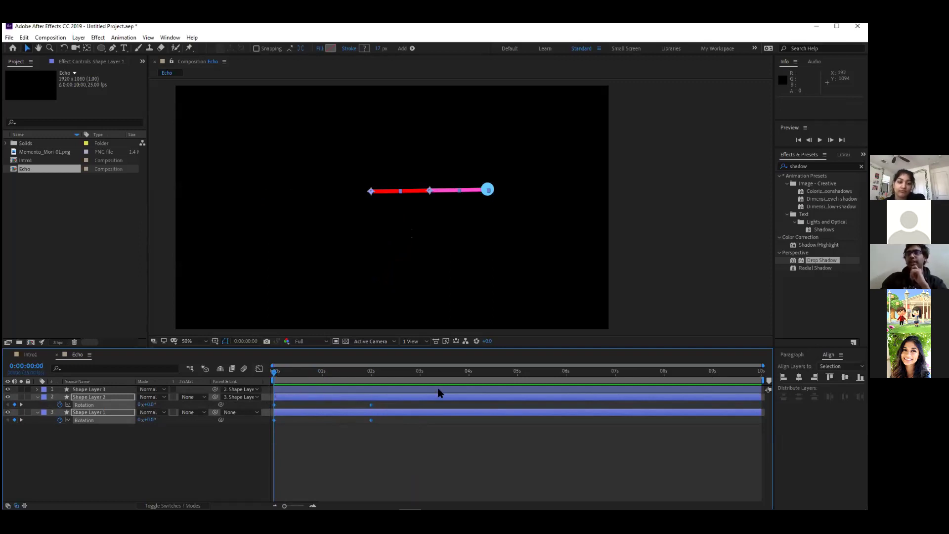
key("F9")
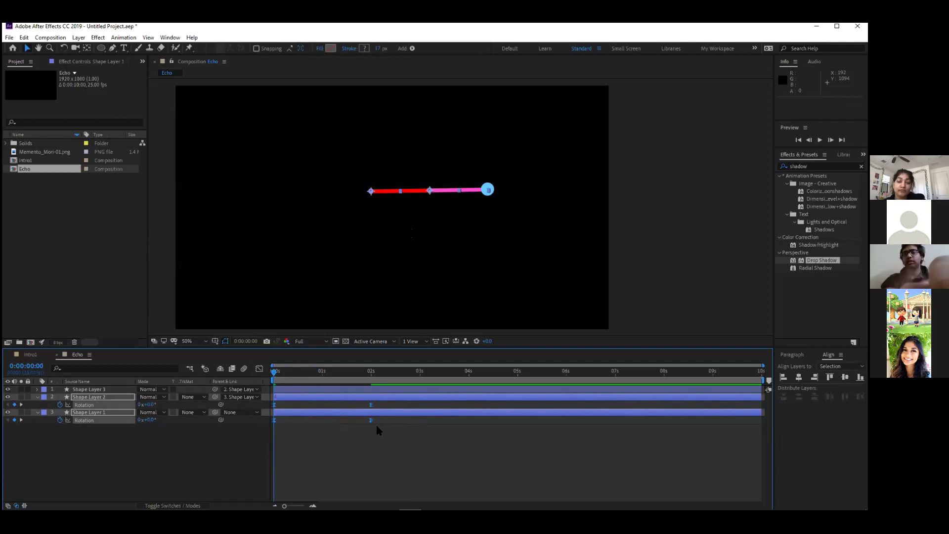
Lengthen the outgoing ease of both layers' first Rotation keyframes in the speed graph, return to the layer bars and deselect everything
left_click(260, 369)
left_click_drag(417, 487, 273, 390)
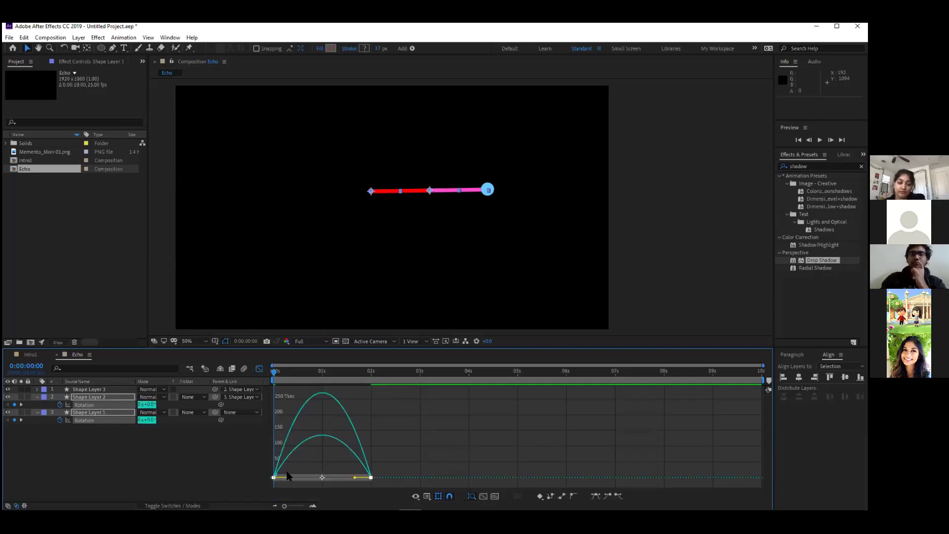
mouse_move(291, 480)
left_mouse_down()
mouse_move(316, 480)
mouse_move(350, 420)
mouse_move(346, 475)
mouse_move(315, 478)
left_mouse_up()
left_click(259, 368)
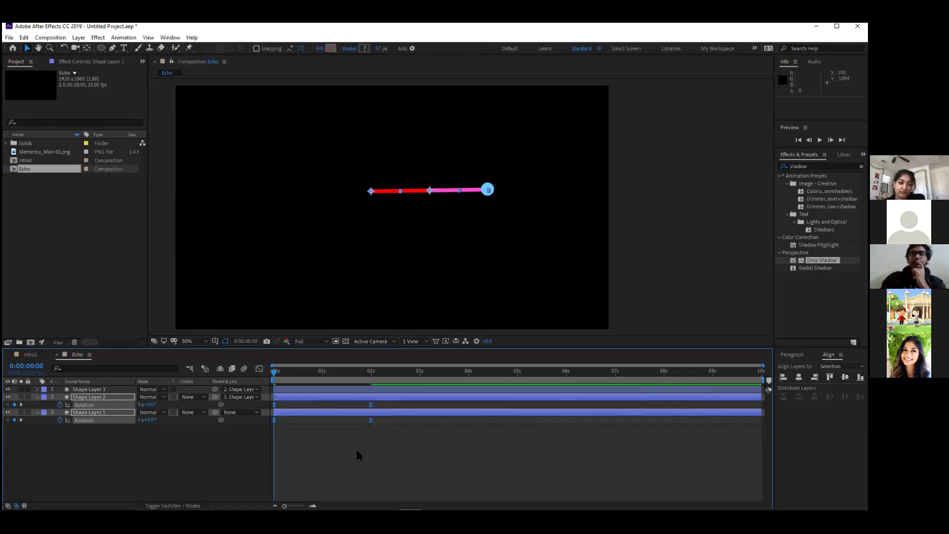
left_click(355, 447)
Preview the eased rotation animation and collapse the properties of Shape Layers 1 and 2
key("space")
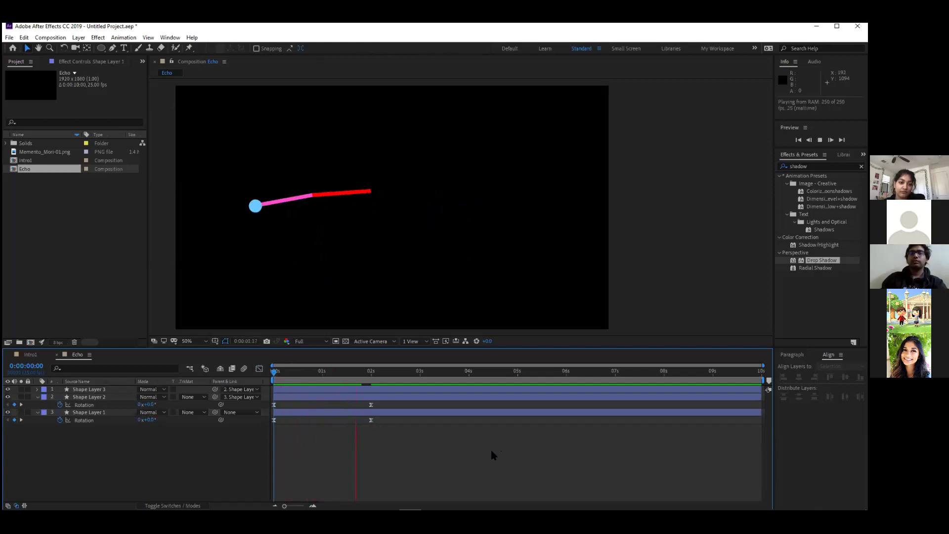
key("space")
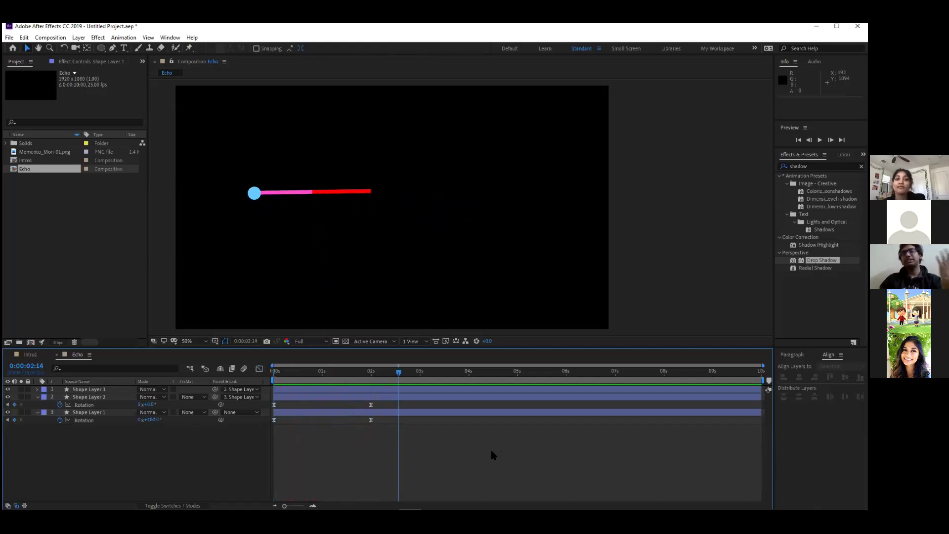
left_click(387, 391)
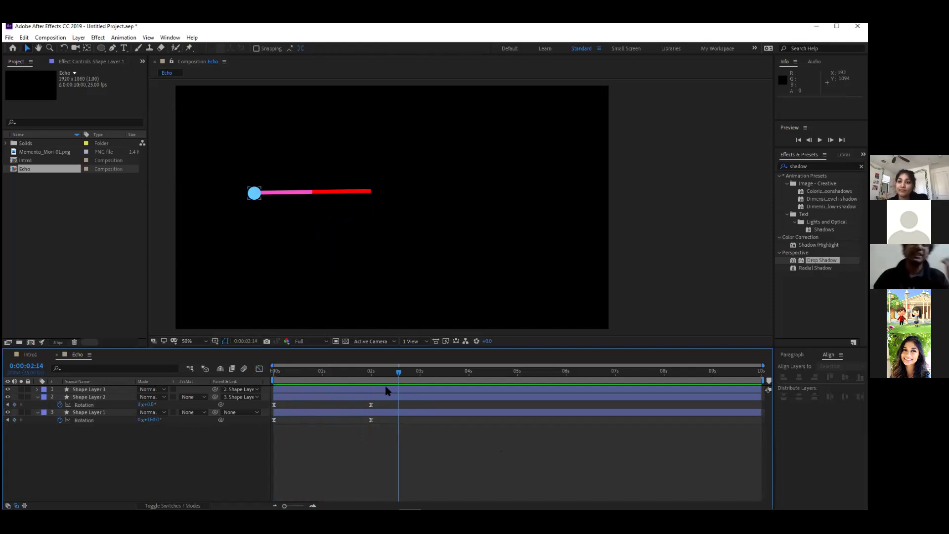
left_click(38, 397)
left_click(38, 404)
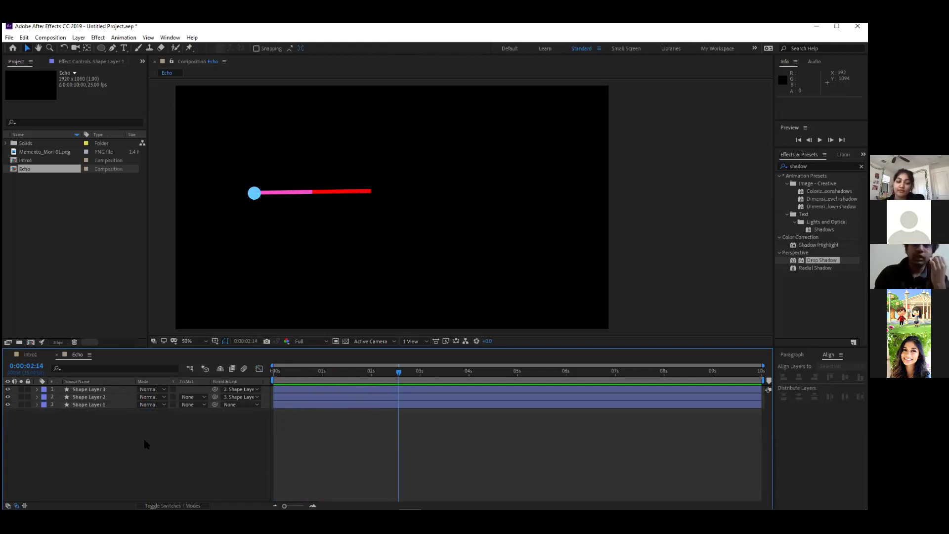
Create a new composition named Pendulum
mouse_move(337, 509)
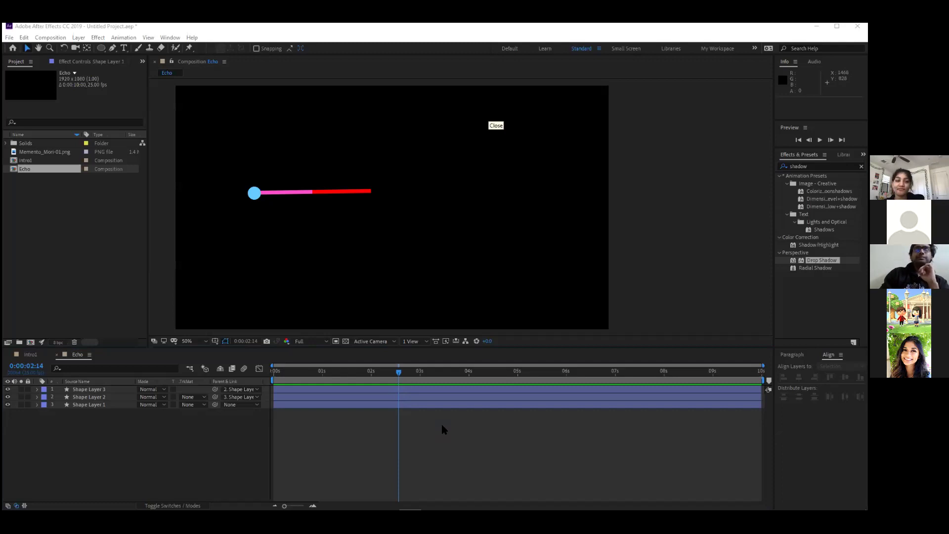
left_click(102, 275)
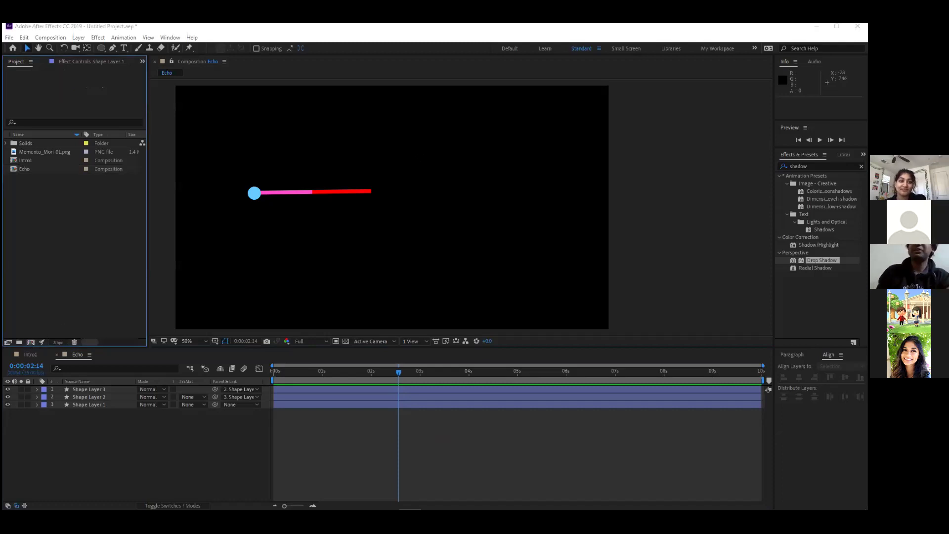
key("ctrl+n")
left_click_drag(430, 128, 495, 206)
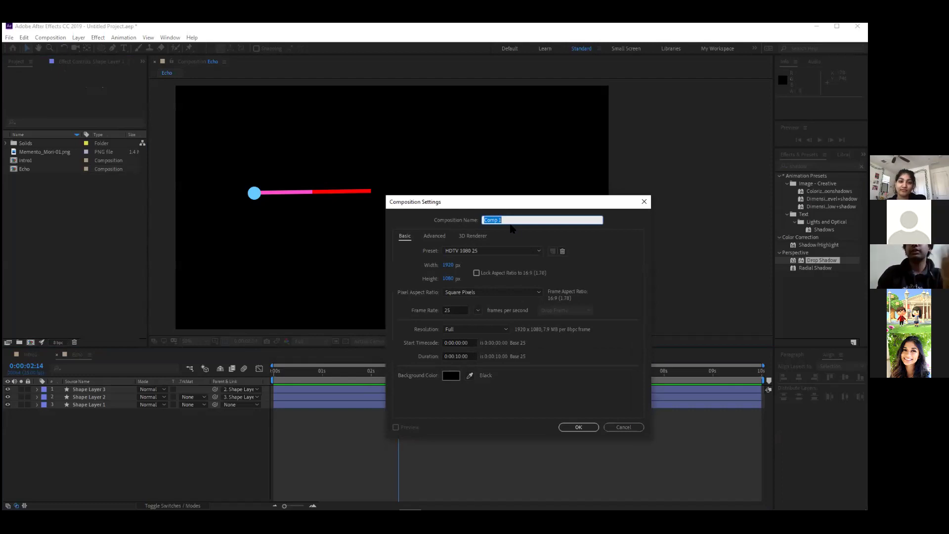
type("Pendulum")
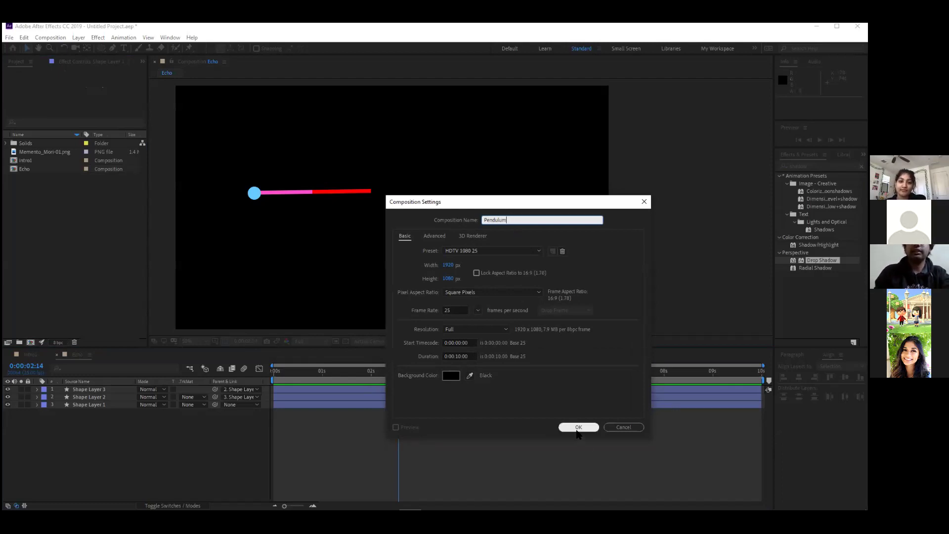
Set the new Pendulum composition's background colour to white and create the composition
left_click(457, 380)
left_click_drag(481, 322, 394, 302)
left_click(591, 303)
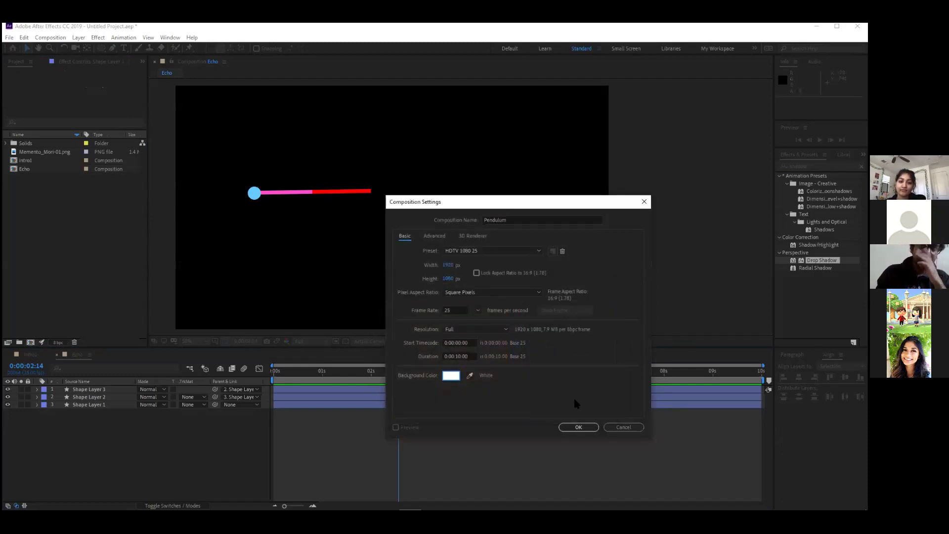
left_click(578, 426)
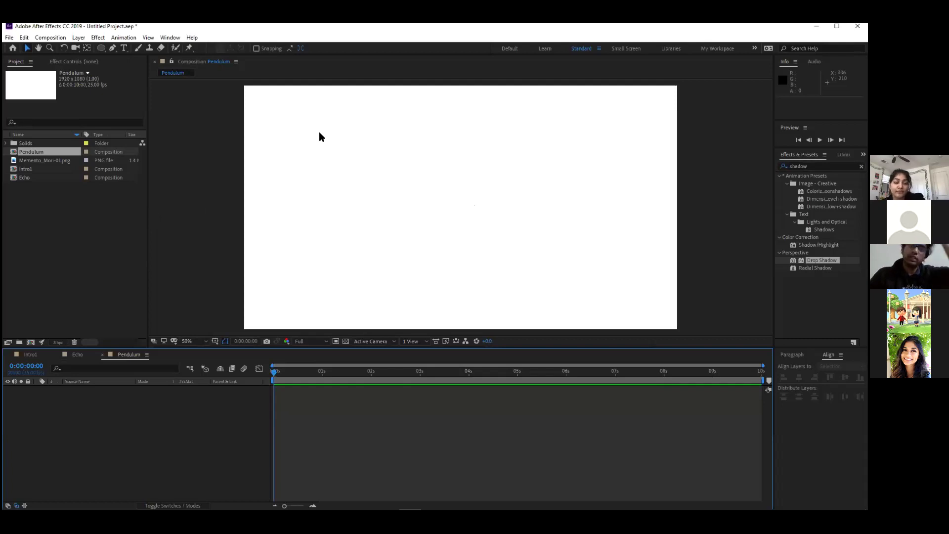
Draw a circle about 704 px in diameter near the middle of the composition with the Ellipse tool
left_click_drag(512, 245, 498, 246)
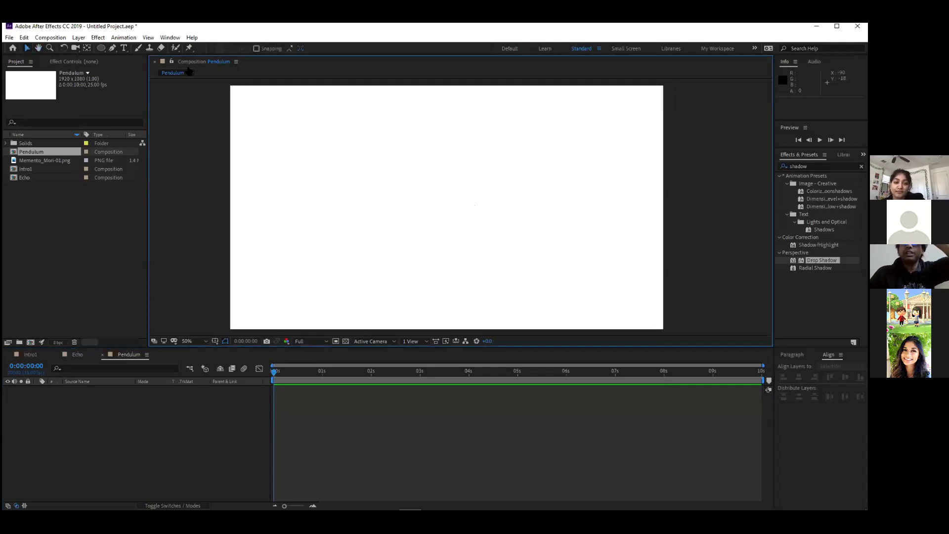
left_click_drag(101, 48, 172, 73)
left_click_drag(388, 139, 530, 271)
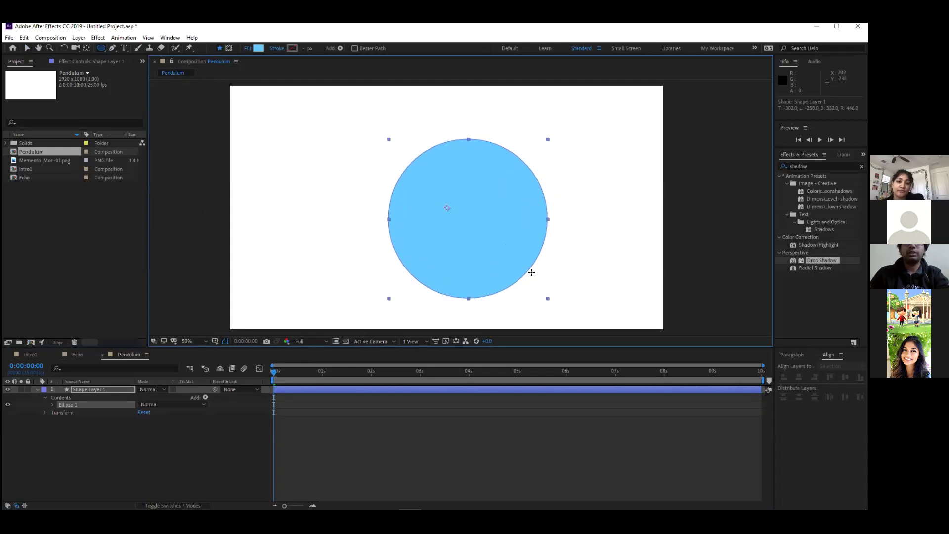
Move the circle to the middle and align it horizontally and vertically to the centre of the composition
left_click(27, 48)
left_click_drag(502, 235, 488, 225)
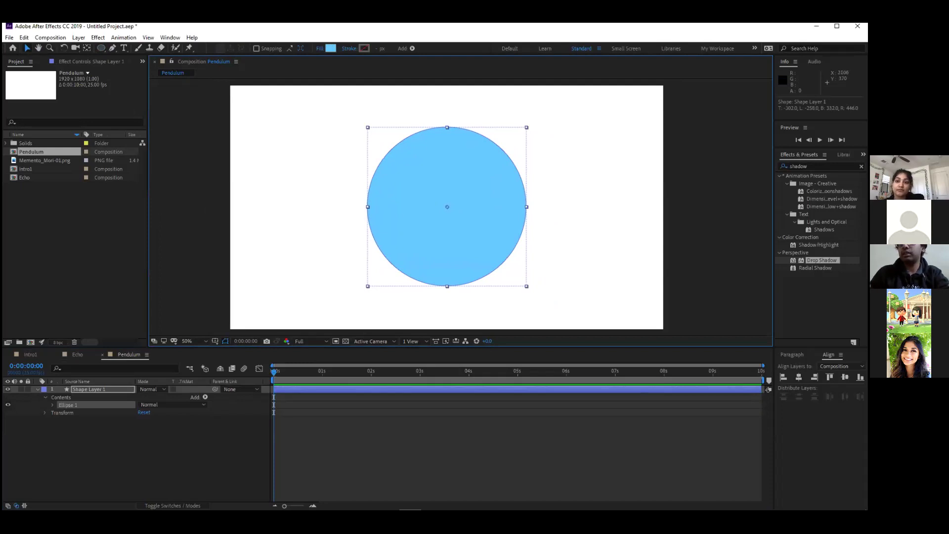
left_click(799, 376)
left_click(846, 377)
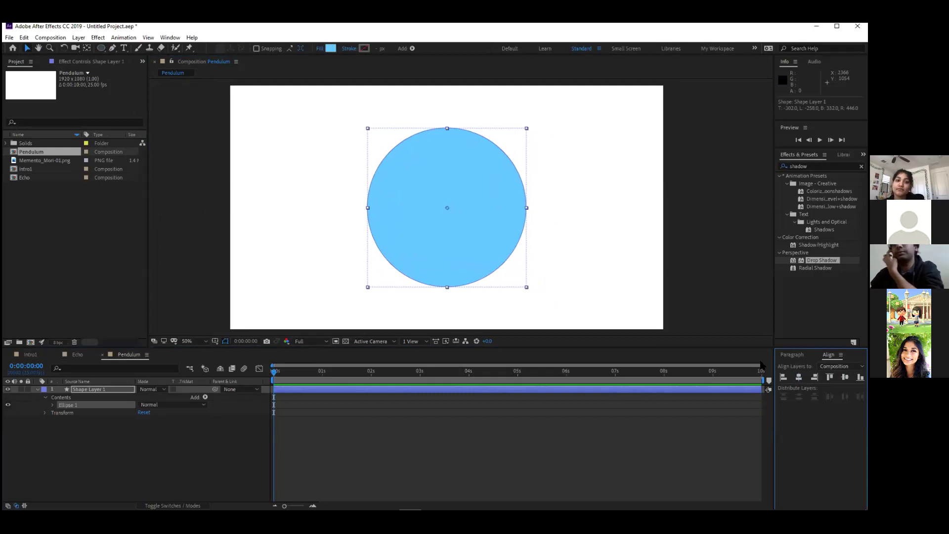
Remove the circle's fill by setting the fill type to none
left_click(331, 48)
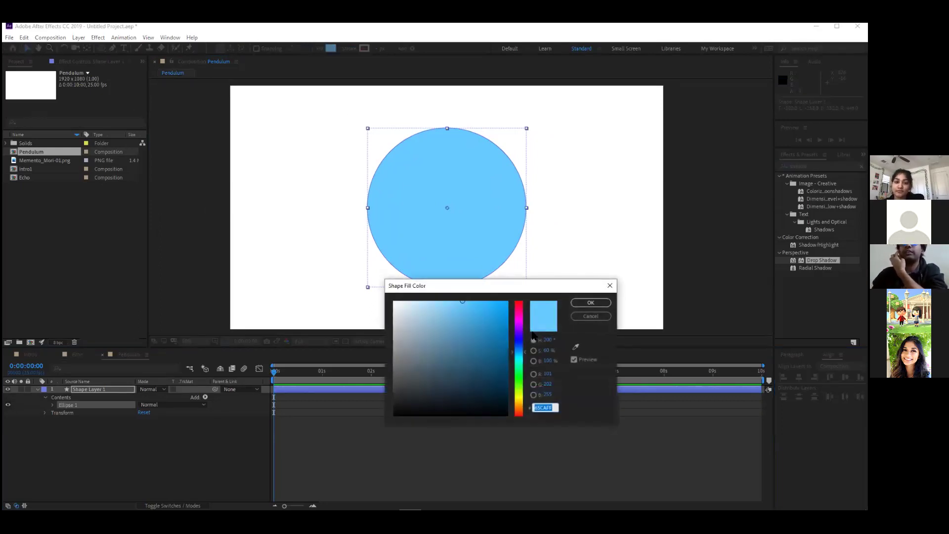
left_click(583, 317)
left_click(320, 48)
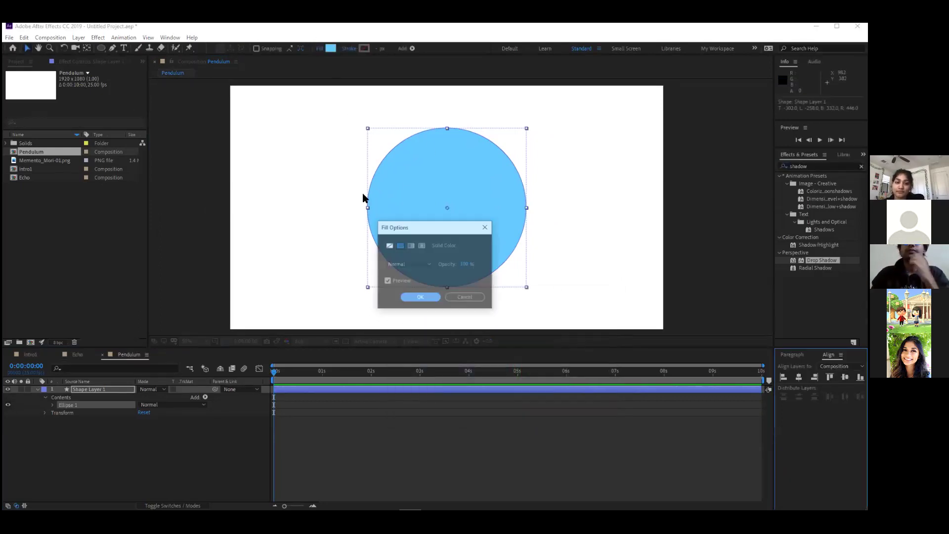
left_click(389, 246)
left_click(420, 297)
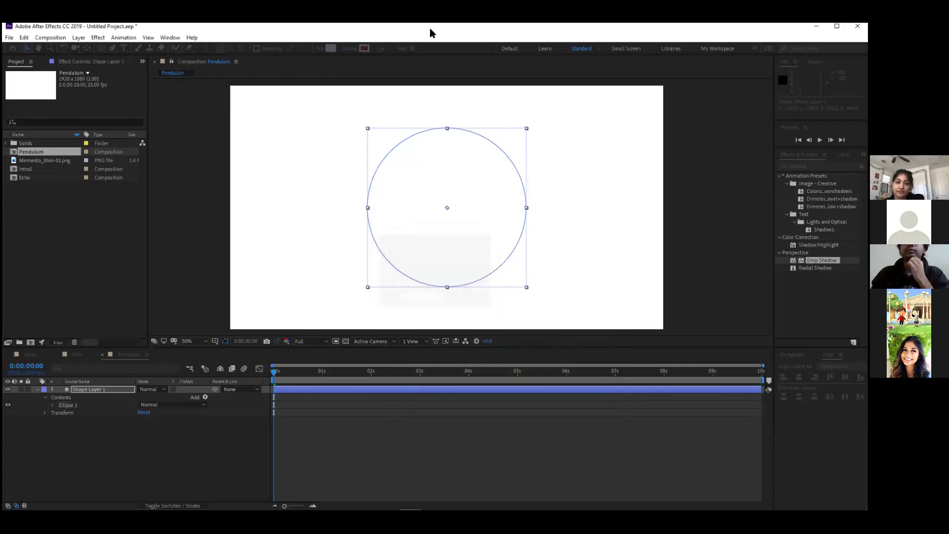
Change the circle's stroke colour to black (000000)
left_click(365, 48)
left_click_drag(489, 330, 381, 438)
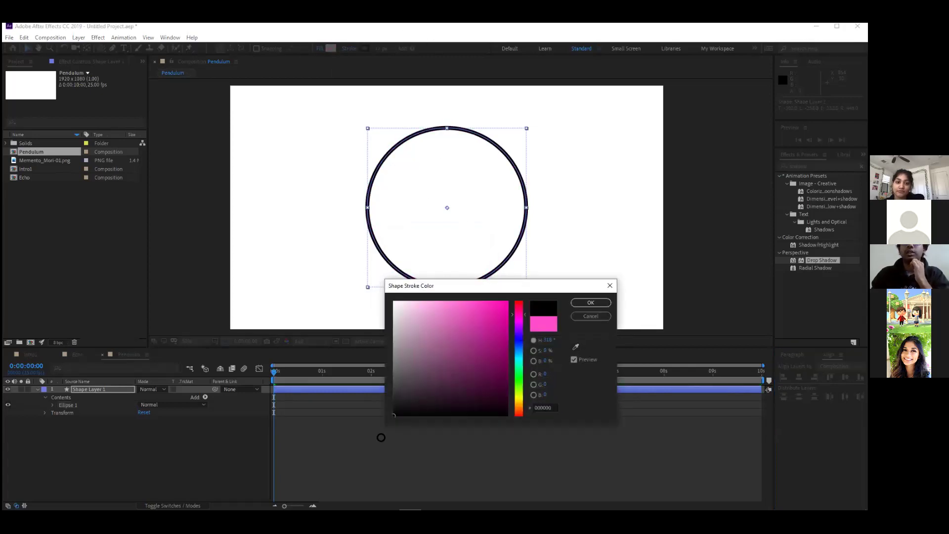
left_click(592, 304)
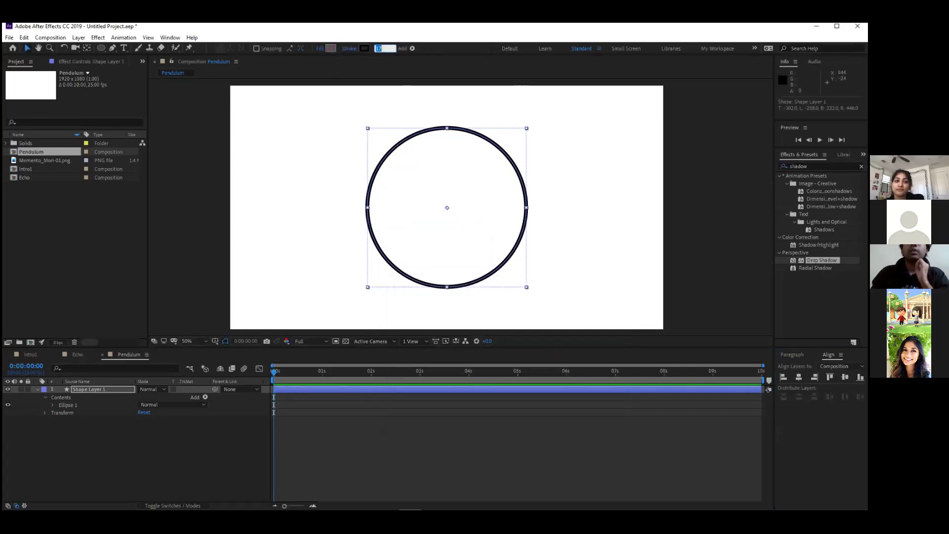
left_click(326, 438)
left_click(85, 389)
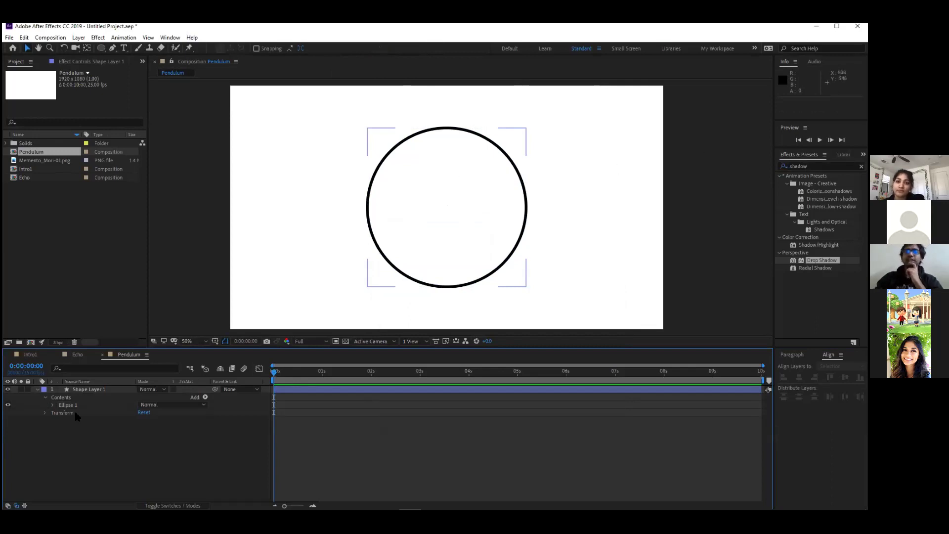
left_click(45, 414)
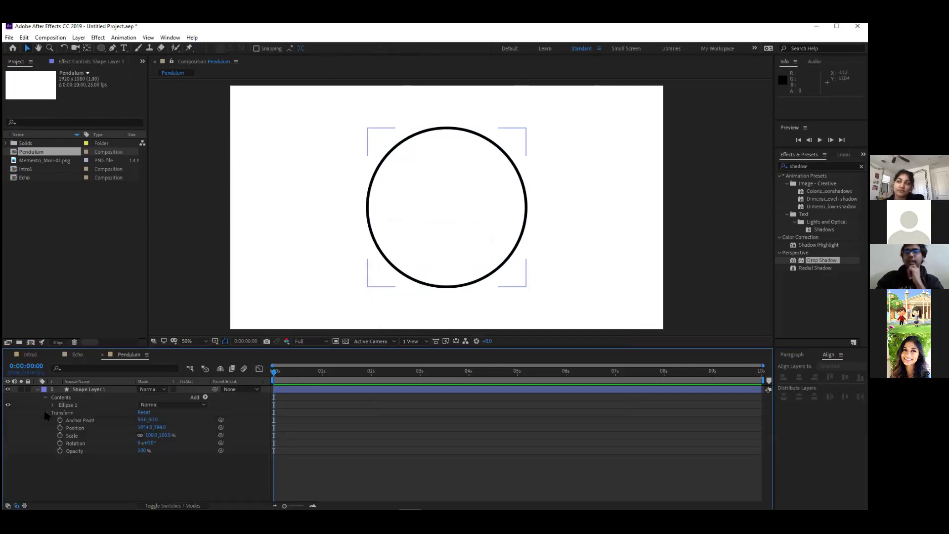
left_click(45, 413)
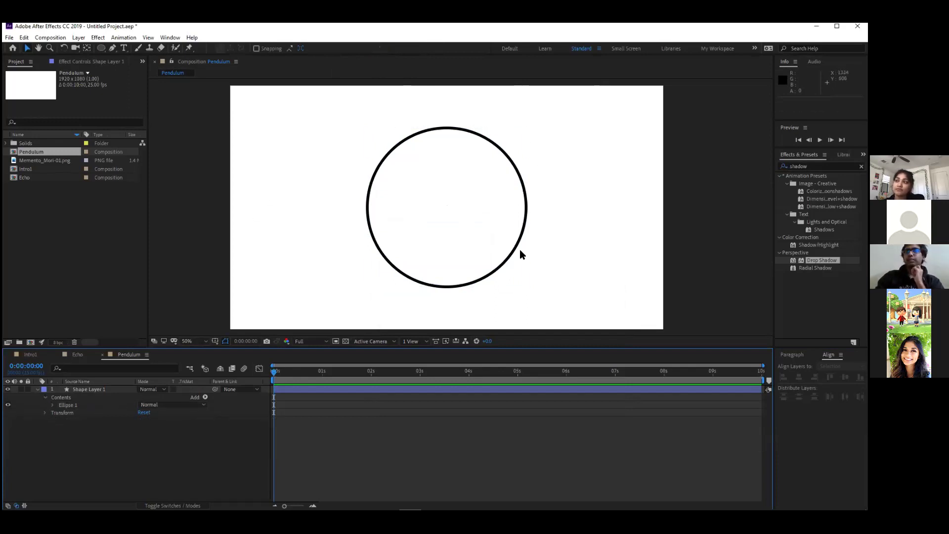
left_click(369, 272)
left_click(405, 227)
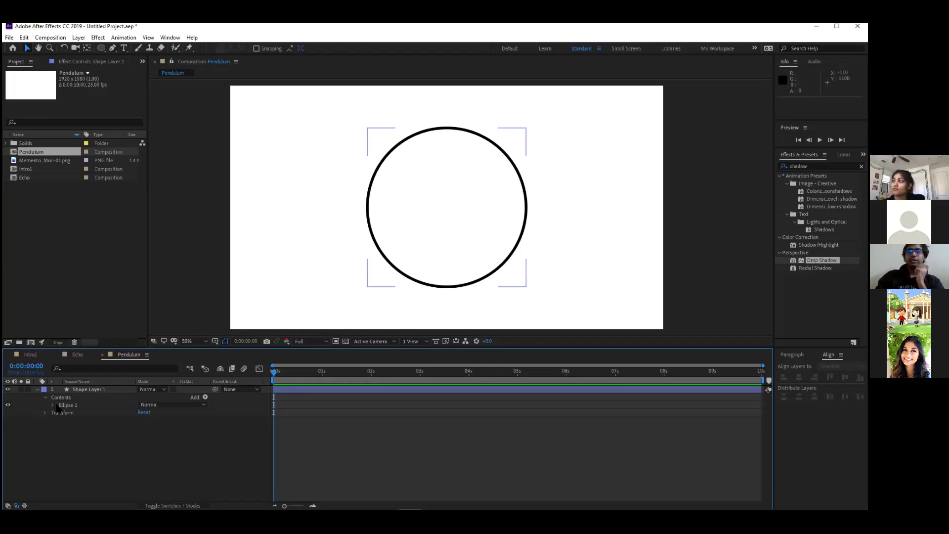
Add Trim Paths to the circle's shape layer and expand its properties
left_click(205, 397)
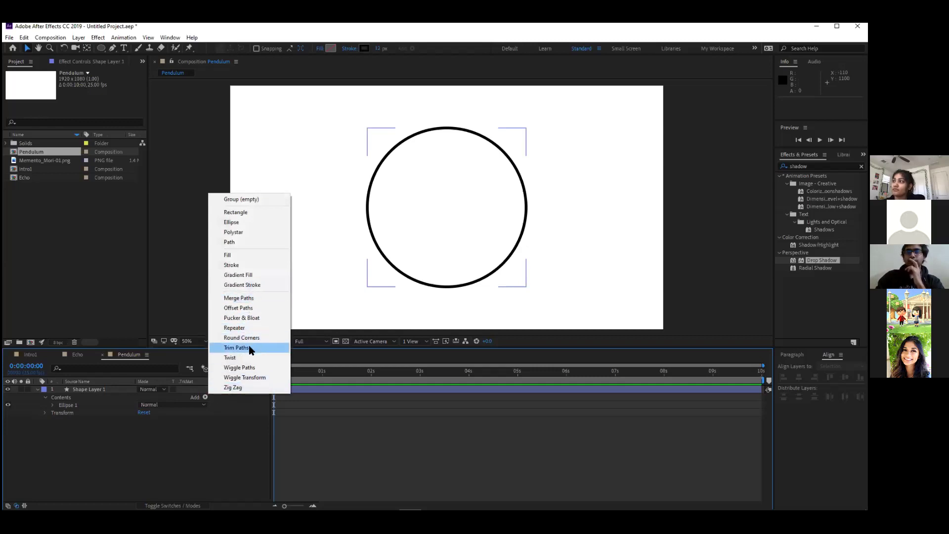
left_click(237, 348)
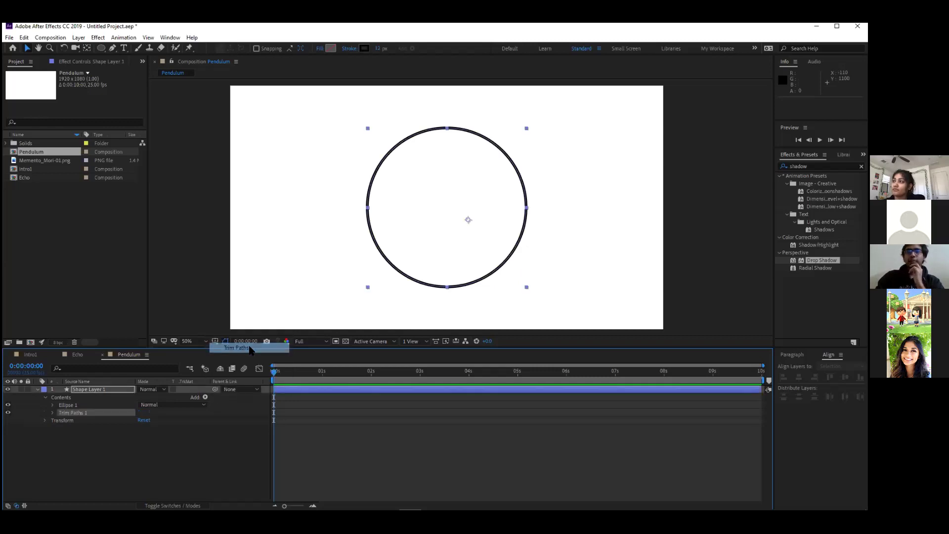
left_click(52, 413)
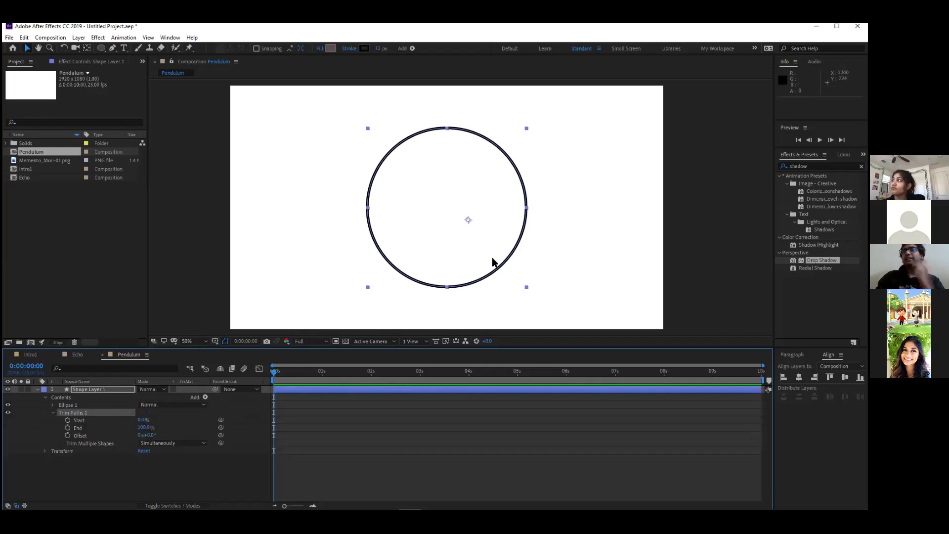
Animate the Trim Paths Start from 58% at 0:00 to 100% at 1:15
left_click_drag(142, 421, 170, 421)
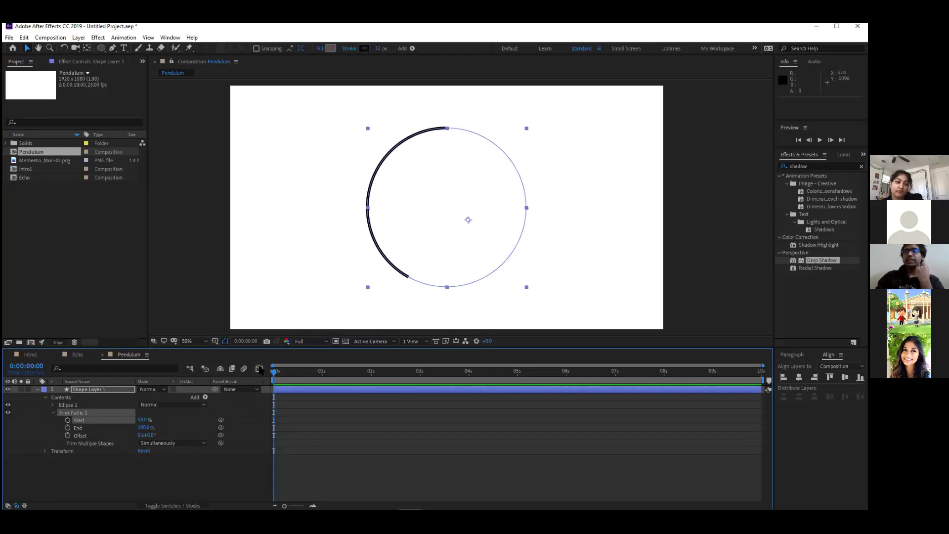
left_click(68, 420)
left_click(326, 377)
key("shift+Page_Down")
left_click_drag(146, 424, 171, 424)
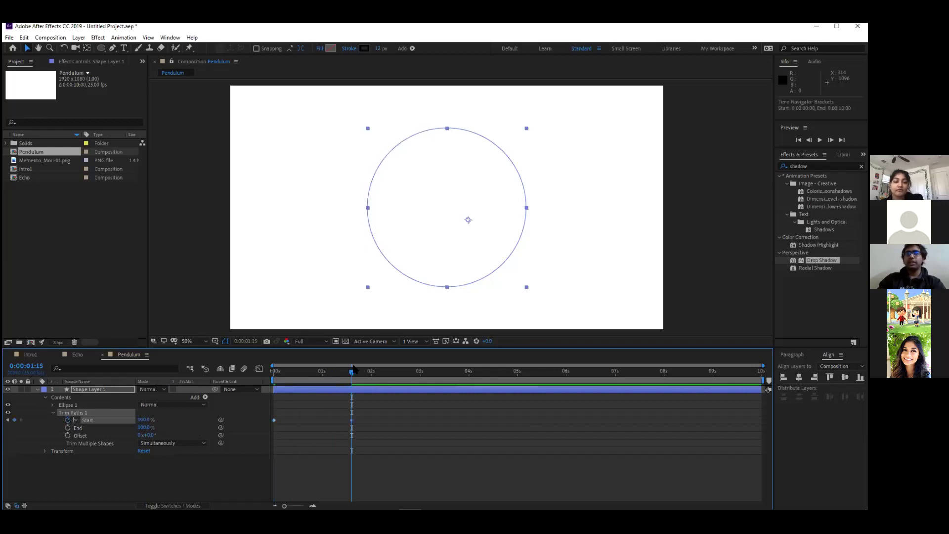
Play back the trim animation from the beginning and return to the first frame
left_click_drag(297, 377, 241, 380)
key("space")
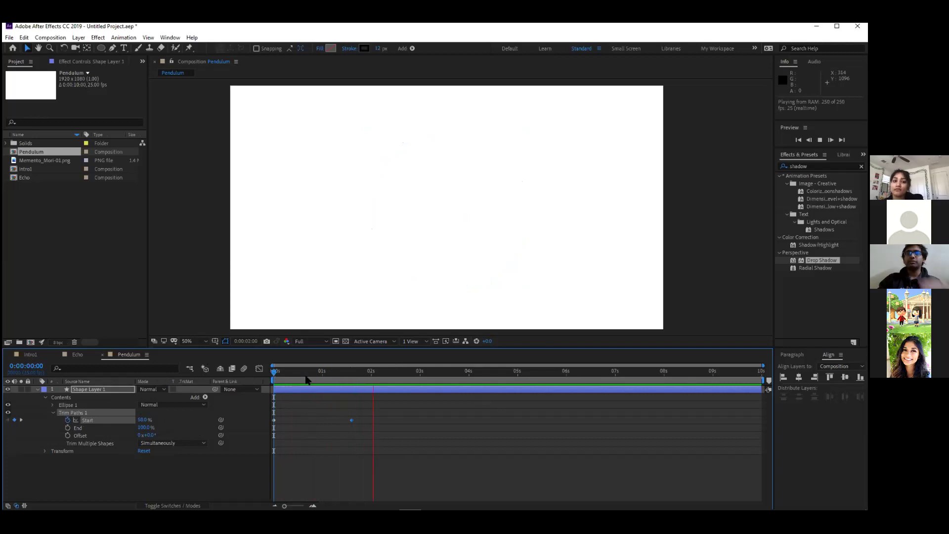
left_click(322, 379)
left_click_drag(283, 377, 251, 378)
Delete both Trim Paths Start keyframes and set Start to 0%
left_click_drag(372, 410, 262, 439)
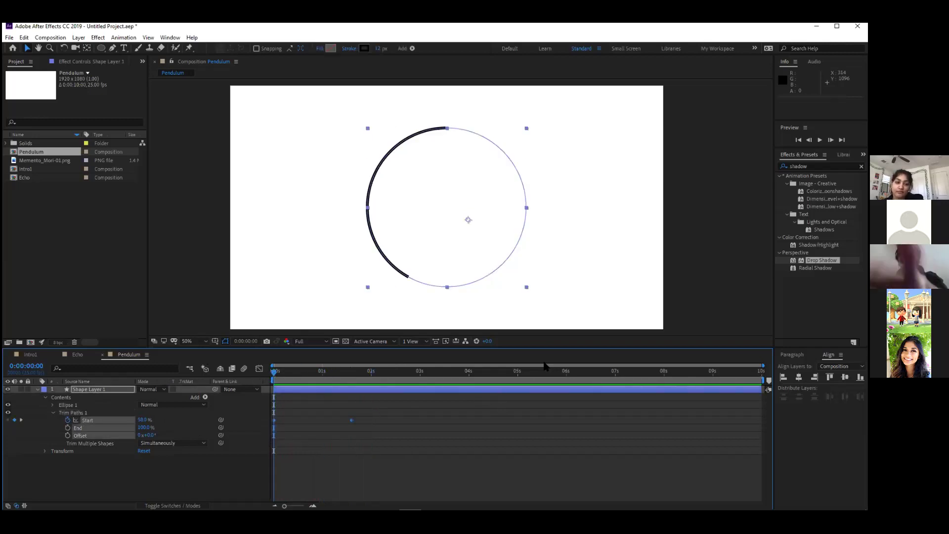
key("Delete")
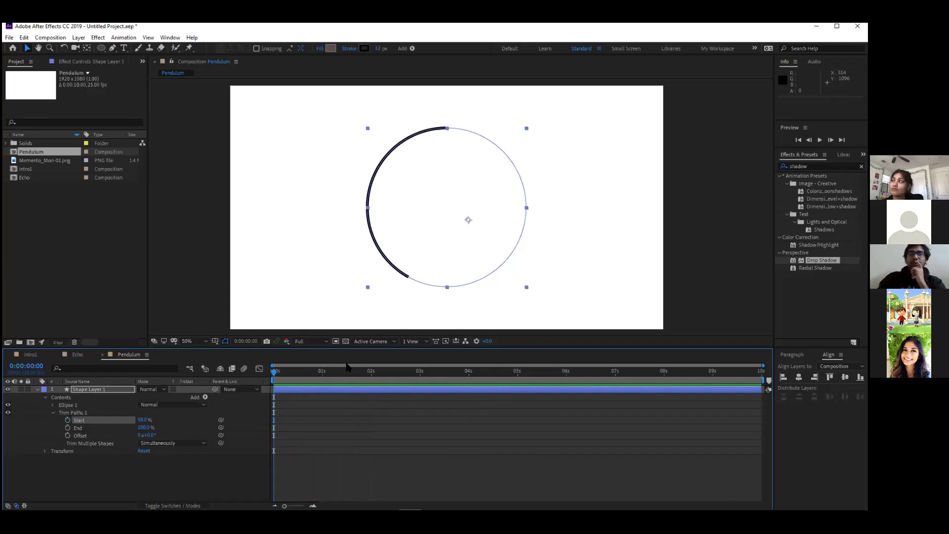
left_click(143, 420)
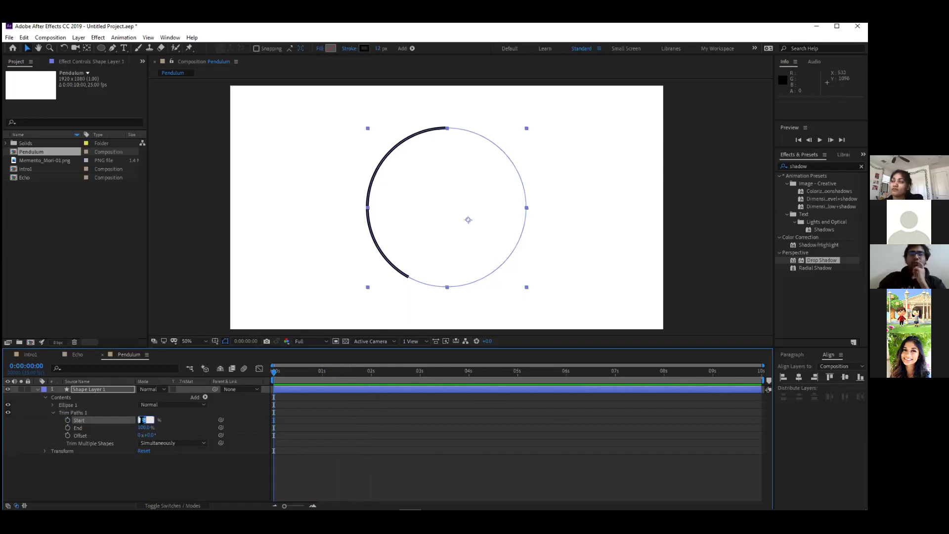
type("0")
key("Return")
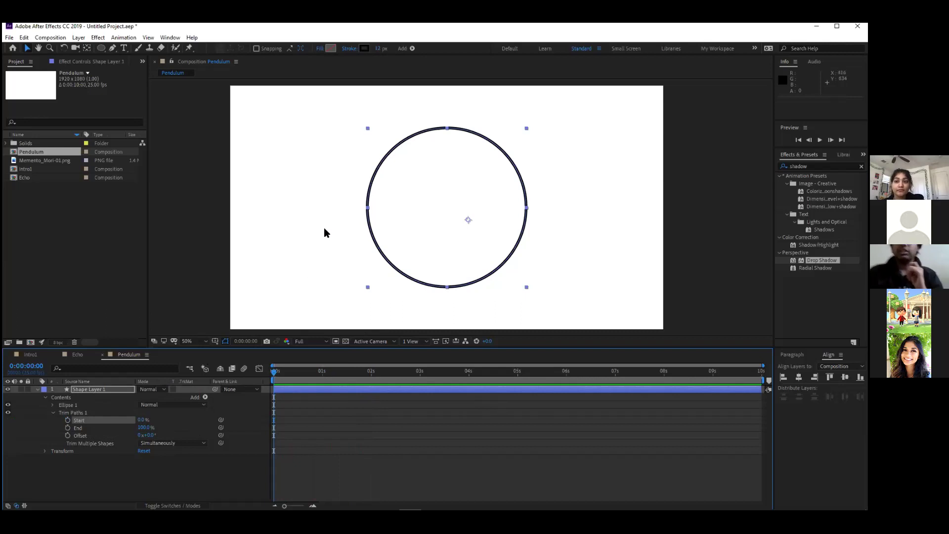
Move the circle layer's anchor point to the centre of the circle and keep the layer selected
left_click(663, 197)
left_click(462, 132)
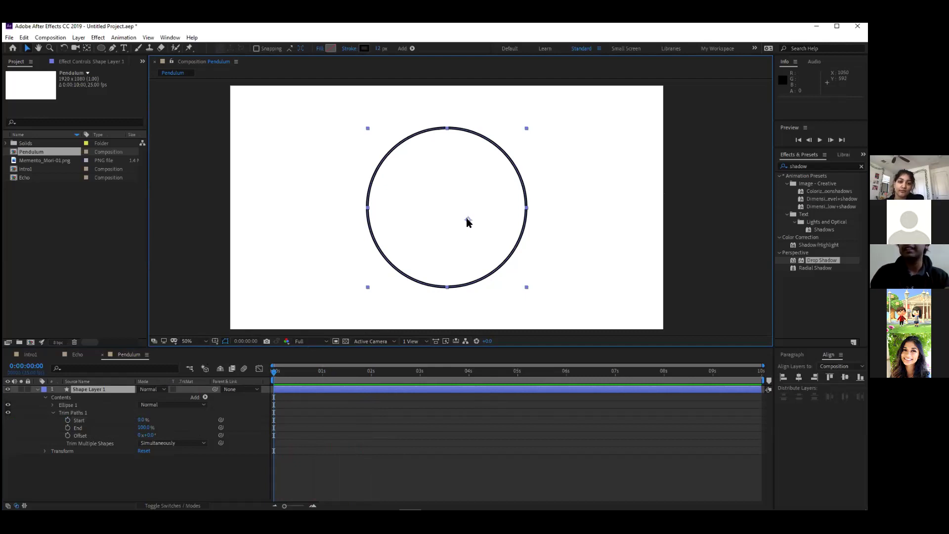
key("y")
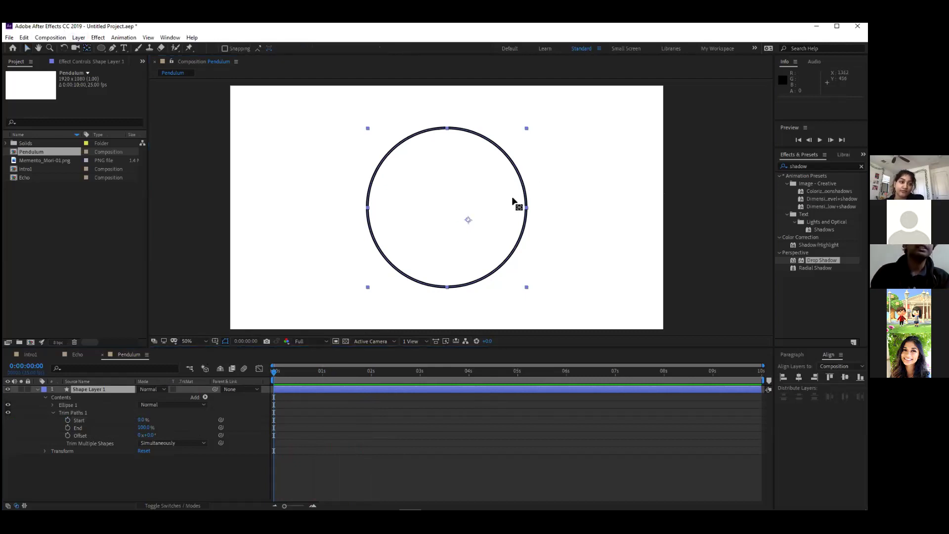
left_click_drag(469, 220, 447, 206)
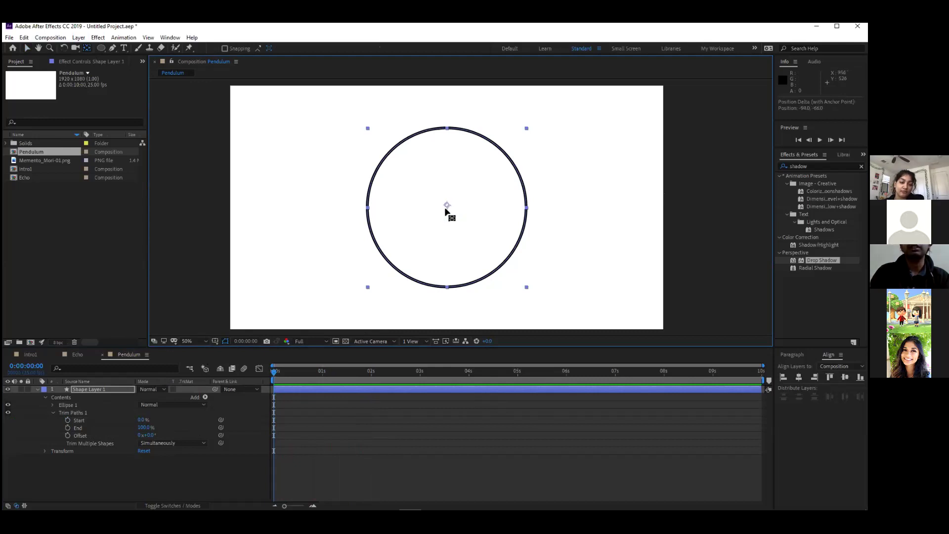
key("ctrl+z")
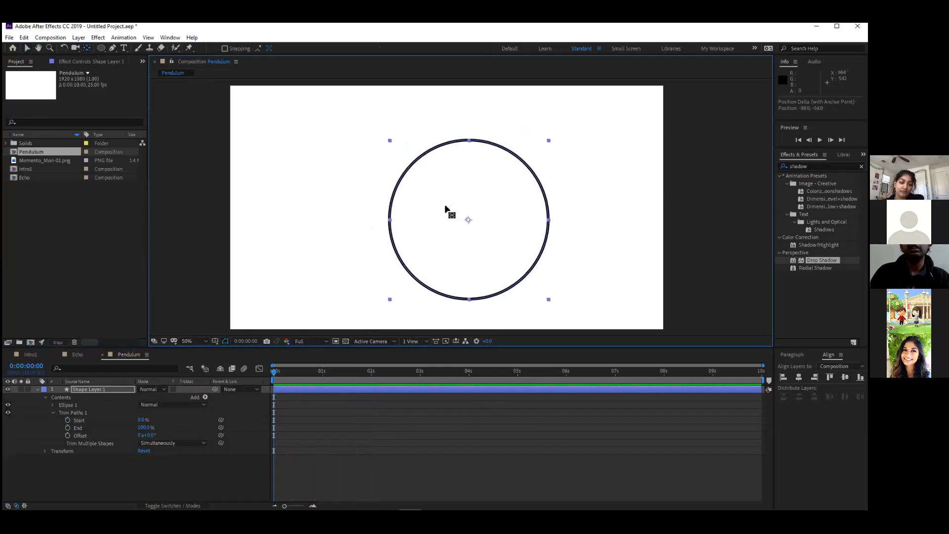
key("ctrl+shift+z")
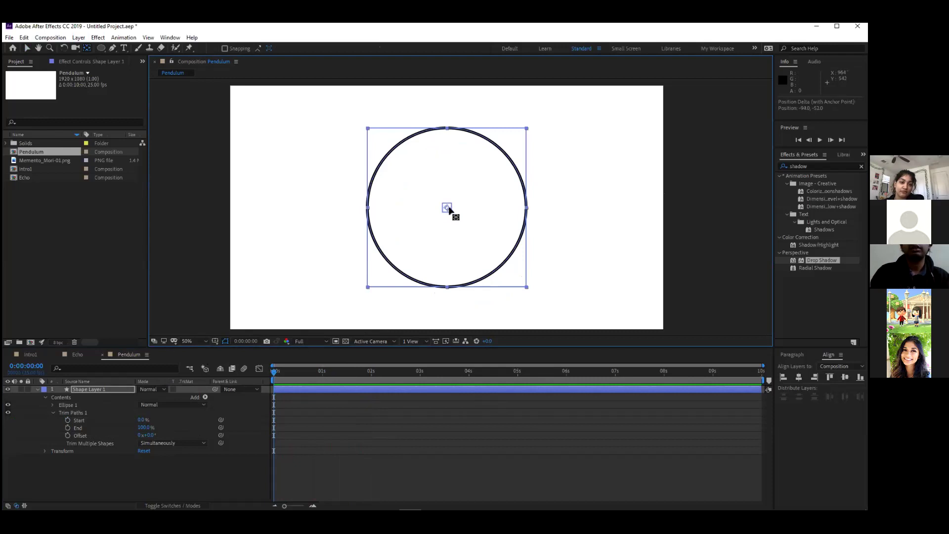
key("v")
left_click(622, 193)
left_click(527, 194)
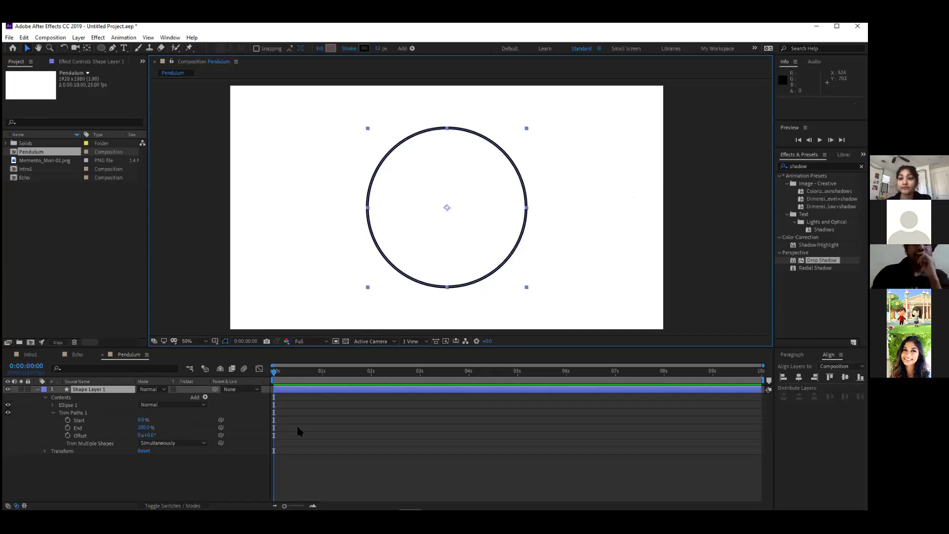
Add Trim Paths Start and End keyframes at 0:00 and set End to 50%
left_click(285, 379)
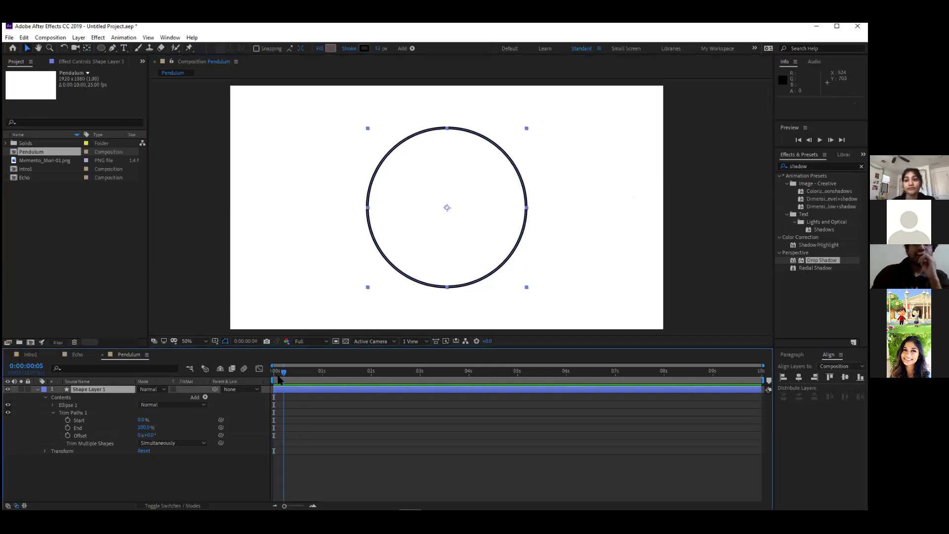
left_click(68, 420)
left_click(68, 428)
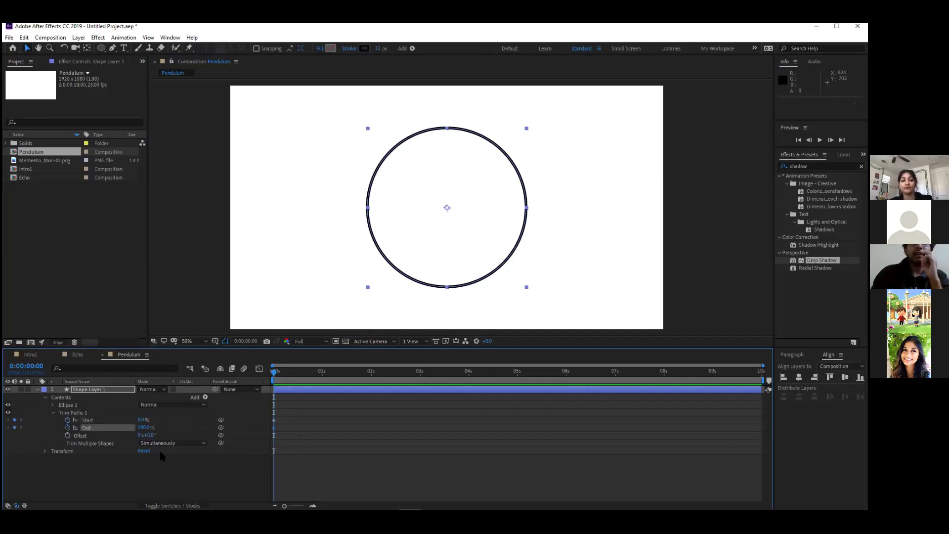
left_click(146, 428)
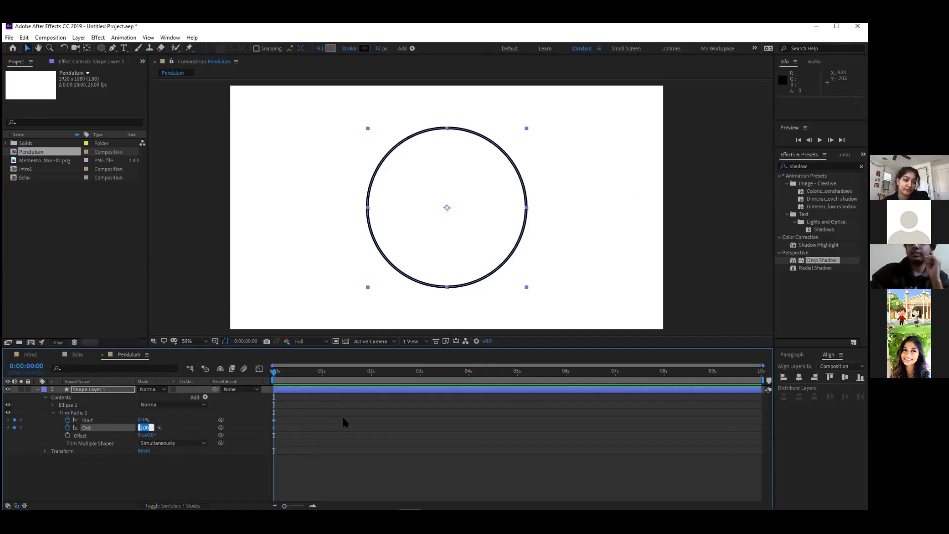
type("50")
key("Return")
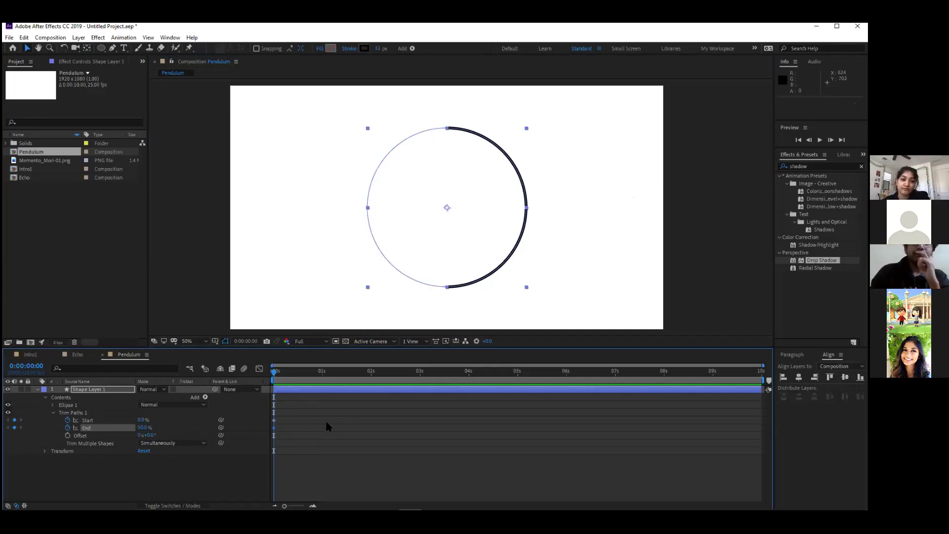
Set the Trim Paths Offset to 90° so the visible arc forms the lower half of the circle
left_click(149, 435)
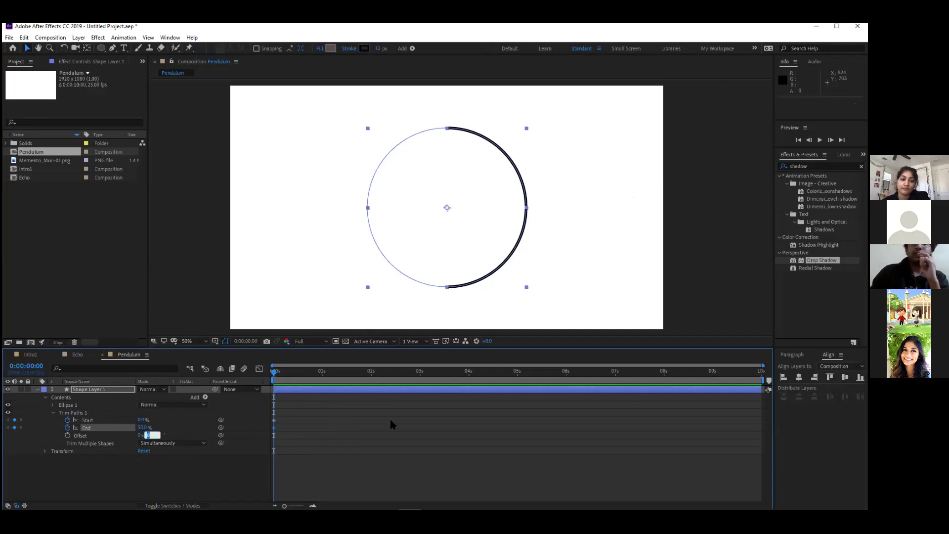
type("90")
key("Return")
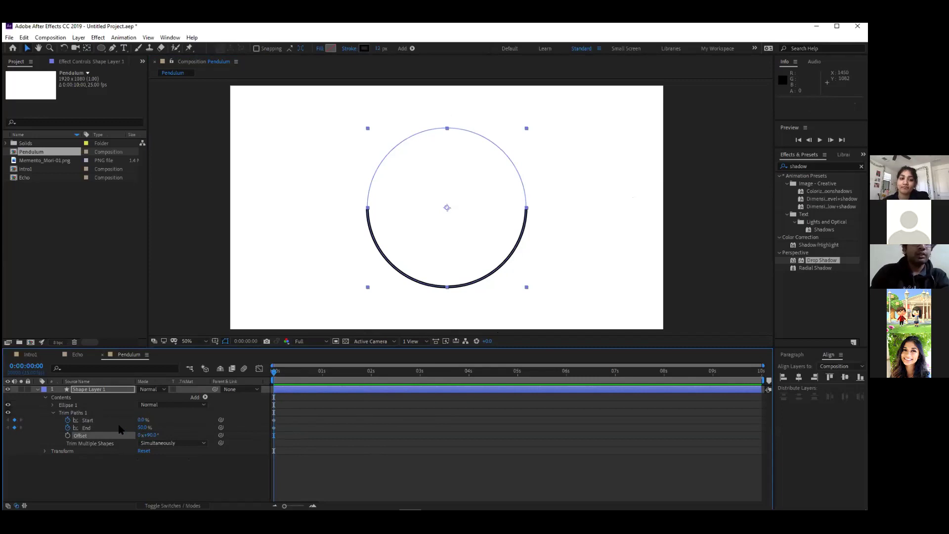
Set the Trim Paths End keyframe at 0:00 to 1% and deselect the layer
left_click(144, 427)
left_click(392, 425)
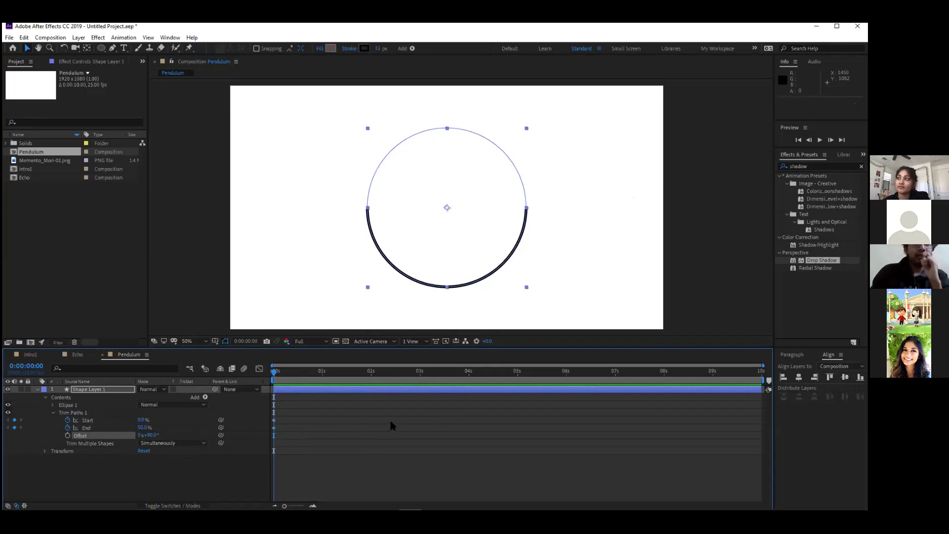
left_click(144, 428)
type("1")
left_click(430, 412)
left_click(535, 199)
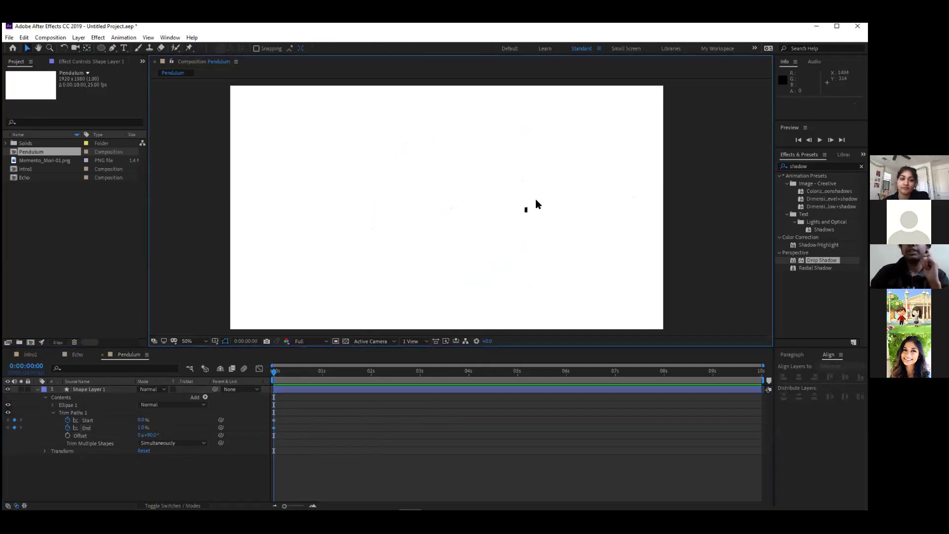
Add Trim Paths keyframes at 0:00:01:13 with Start at 49% and End at 50%, and scrub through the motion
left_click_drag(283, 372, 347, 379)
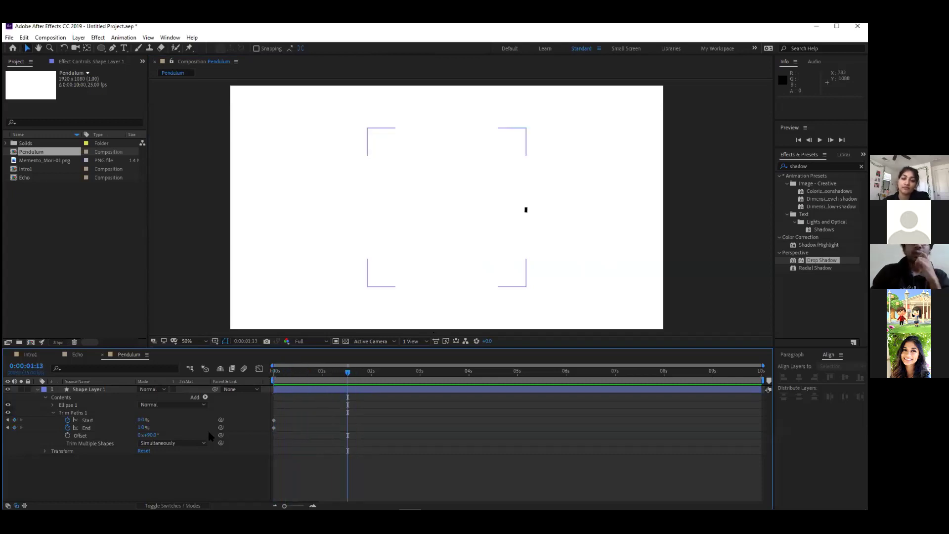
left_click(143, 420)
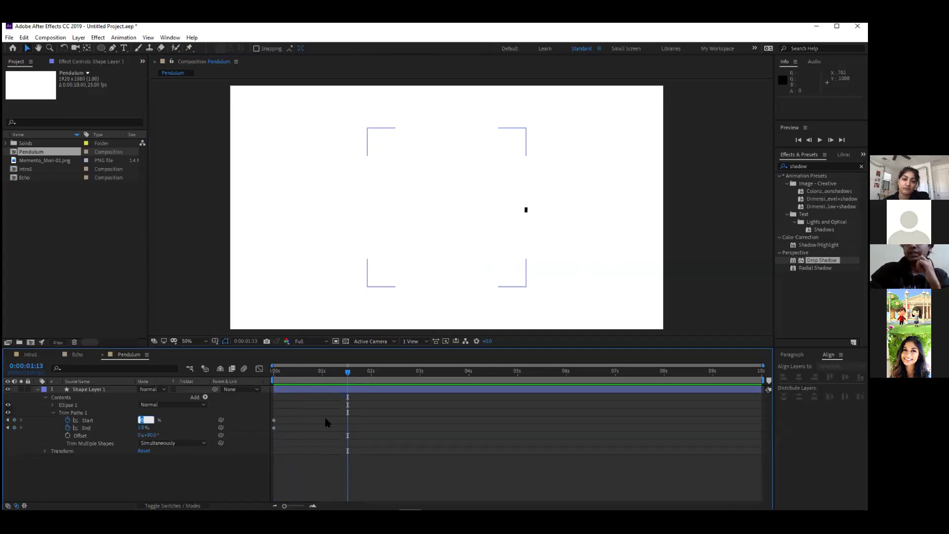
type("49")
key("Return")
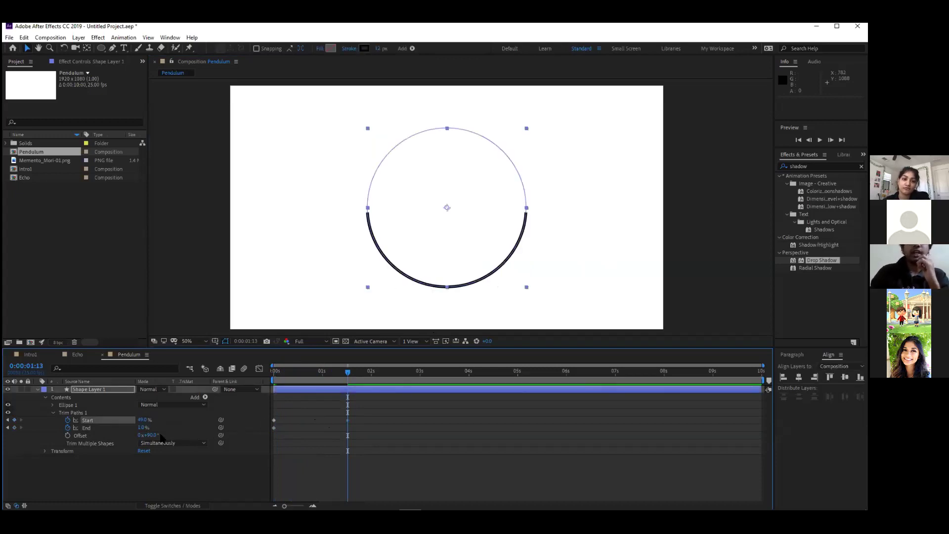
left_click(142, 428)
type("50")
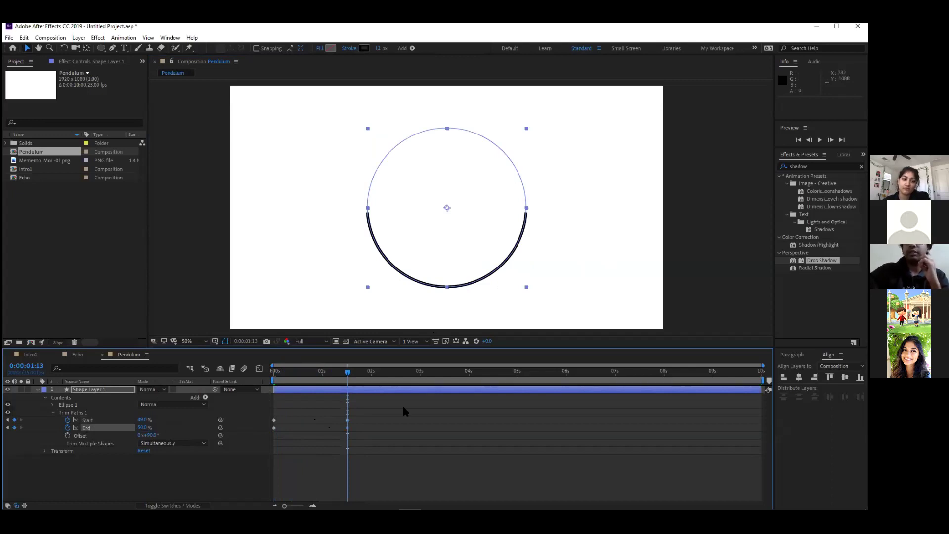
key("Return")
mouse_move(349, 375)
left_mouse_down()
mouse_move(289, 376)
mouse_move(345, 389)
left_mouse_up()
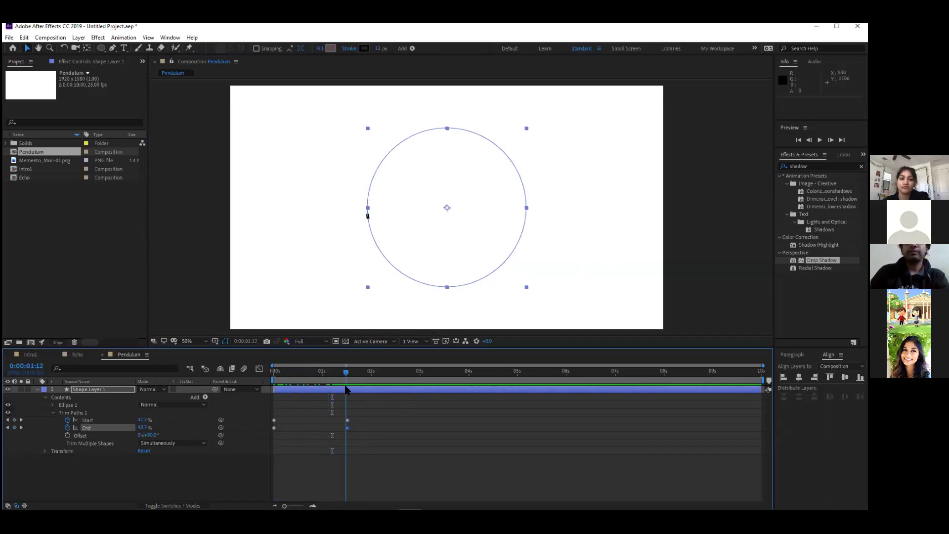
left_click(362, 425)
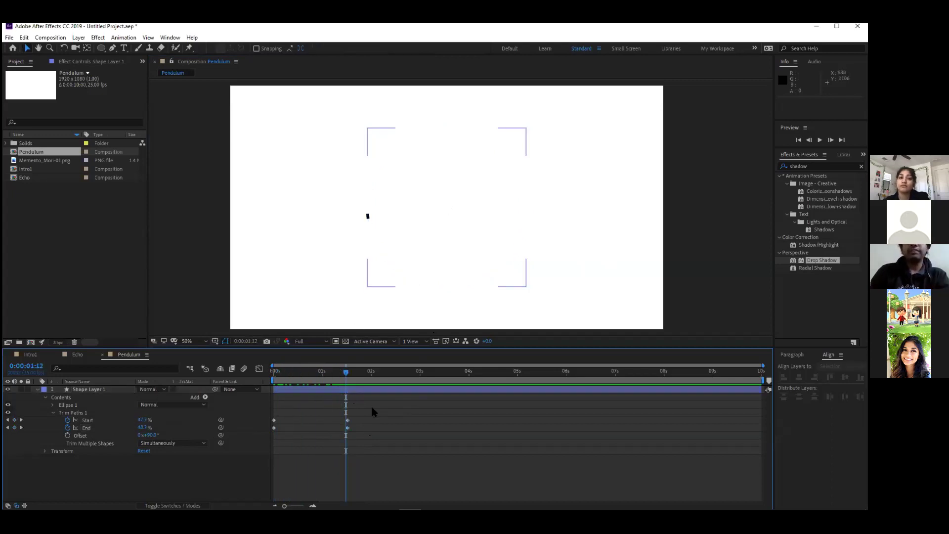
Delay both Start keyframes by about four frames relative to End and apply Easy Ease to all Trim Paths keyframes
mouse_move(366, 412)
left_mouse_down()
mouse_move(268, 425)
mouse_move(293, 430)
left_mouse_up()
left_click(279, 418)
left_click_drag(362, 418, 282, 428)
left_click(350, 376)
mouse_move(349, 376)
left_mouse_down()
mouse_move(265, 379)
mouse_move(363, 378)
mouse_move(285, 441)
left_mouse_up()
key("F9")
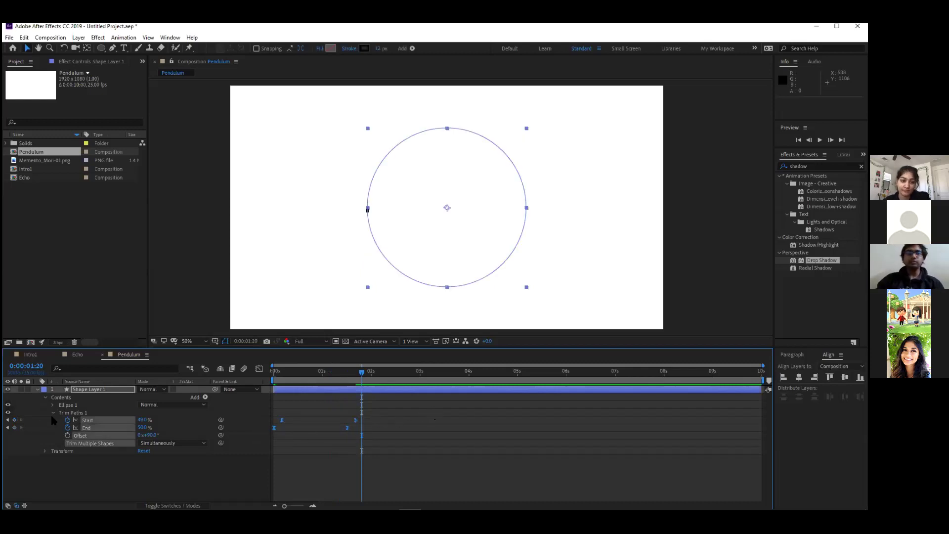
left_click(411, 439)
left_click_drag(361, 374, 327, 380)
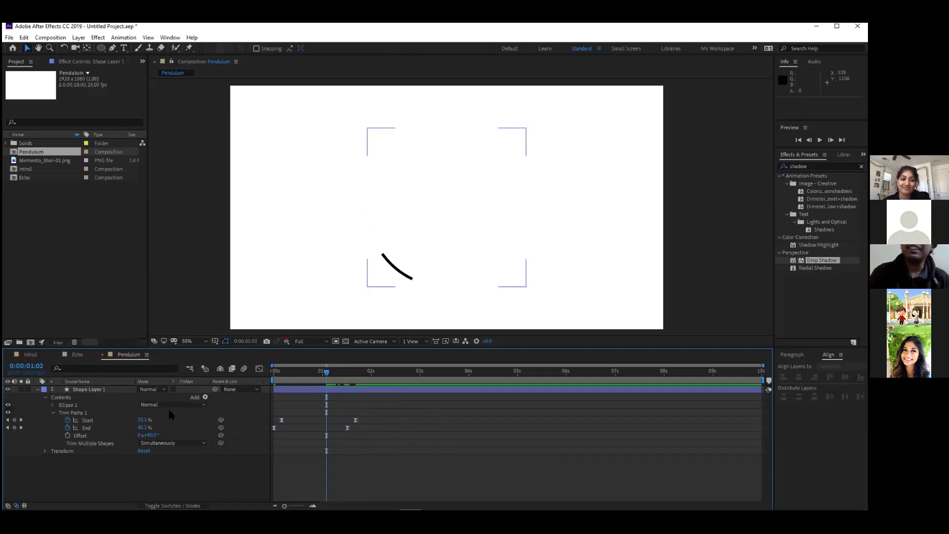
Set the Line Cap of the ellipse's stroke to Round Cap and collapse the Ellipse 1 properties again
left_click(52, 405)
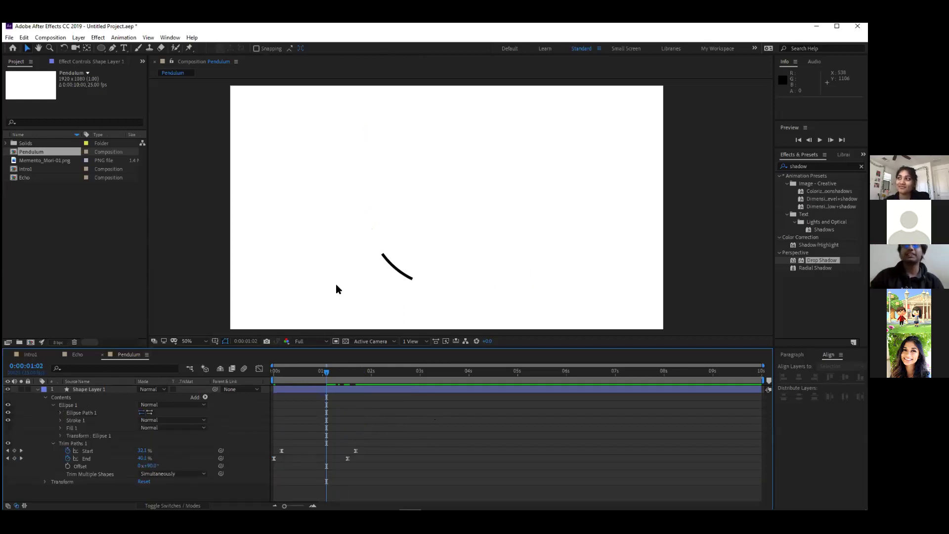
left_click(60, 421)
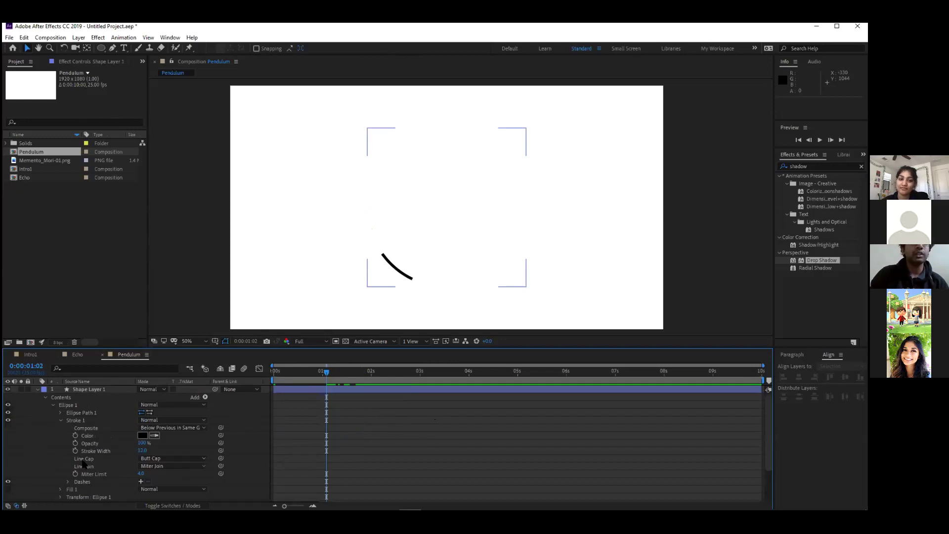
left_click(160, 463)
left_click(169, 478)
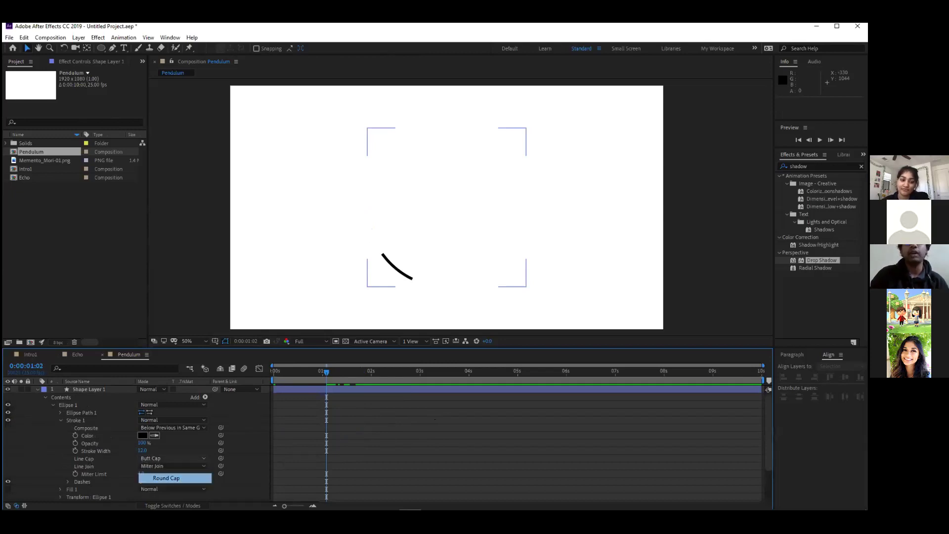
left_click(542, 274)
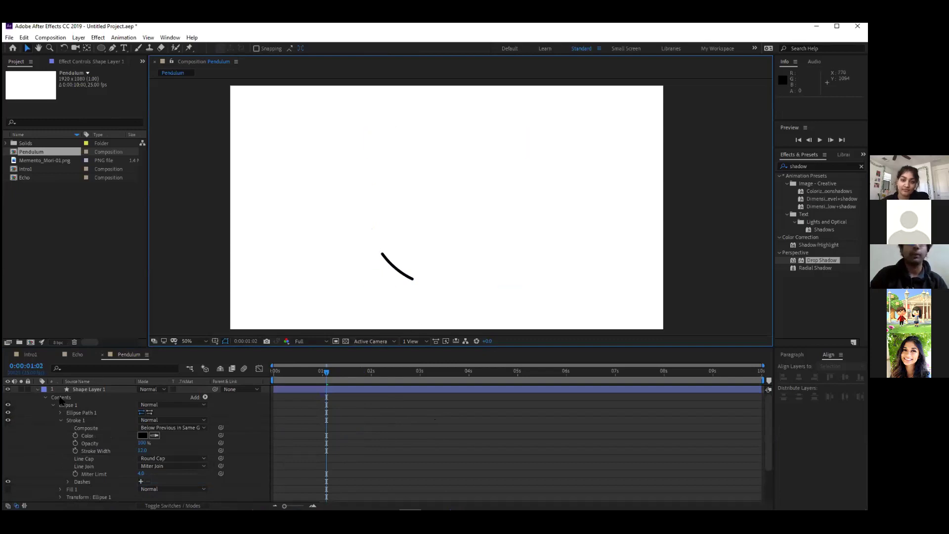
left_click(44, 399)
left_click(46, 398)
left_click(45, 398)
left_click(53, 405)
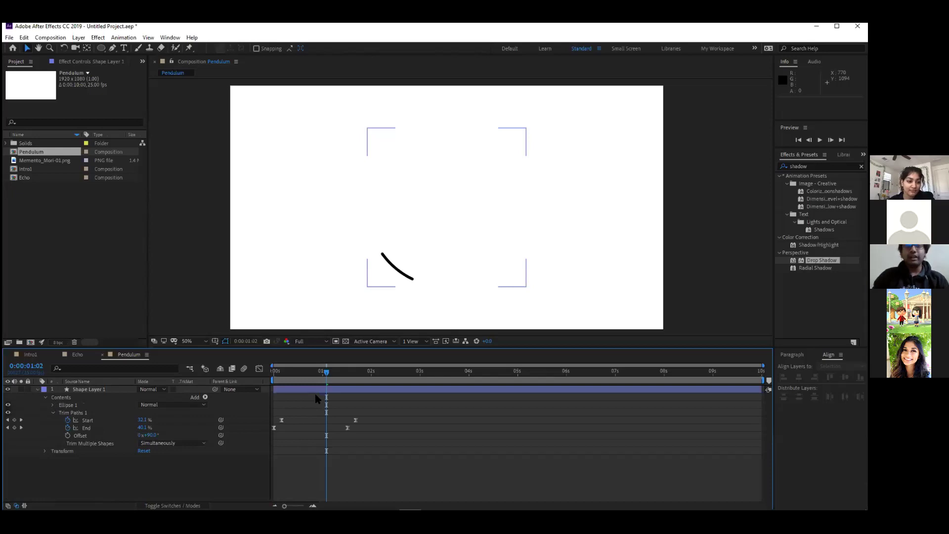
Reshape the speed curves of all Trim Paths keyframes into steep central peaks in the Graph Editor, then return to the keyframe view
mouse_move(331, 381)
left_mouse_down()
mouse_move(372, 379)
mouse_move(284, 393)
mouse_move(365, 400)
mouse_move(275, 407)
left_mouse_up()
left_click_drag(379, 411, 268, 436)
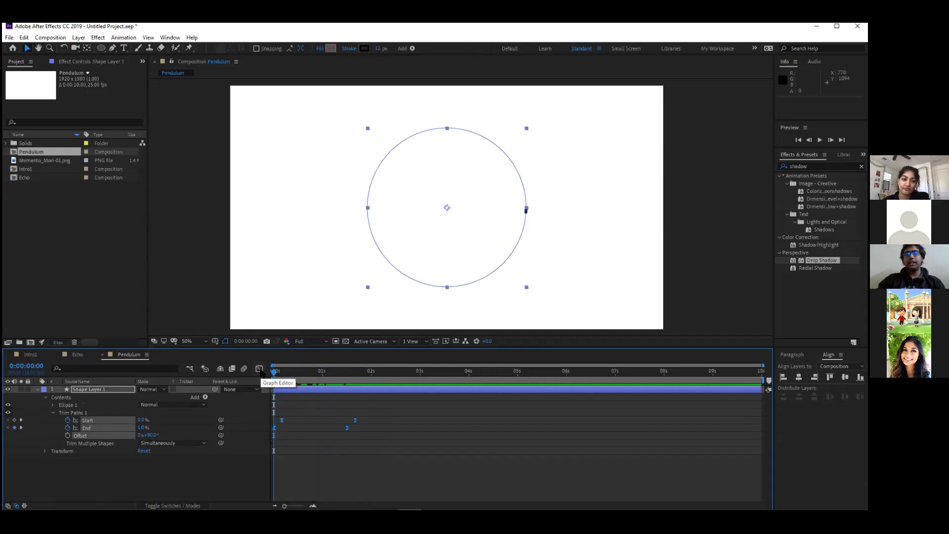
left_click(259, 369)
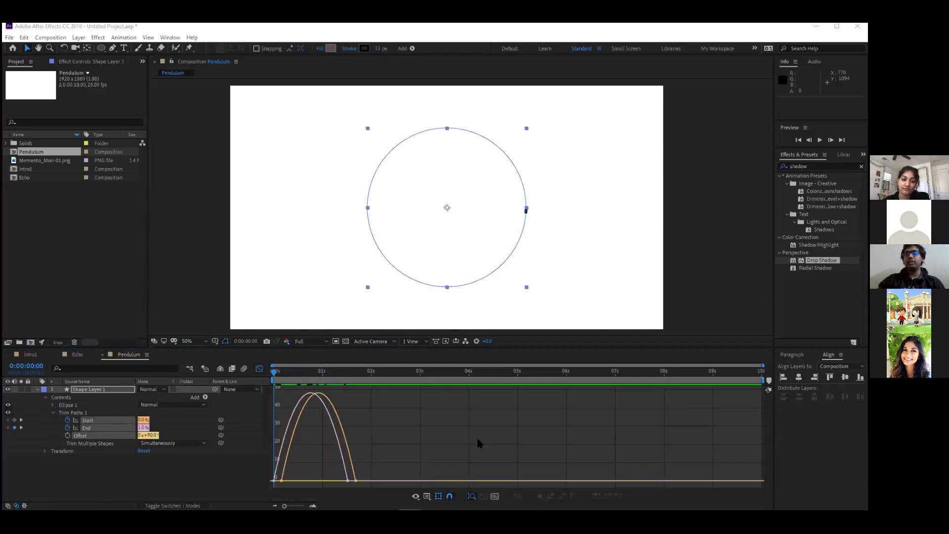
left_click_drag(365, 461, 393, 429)
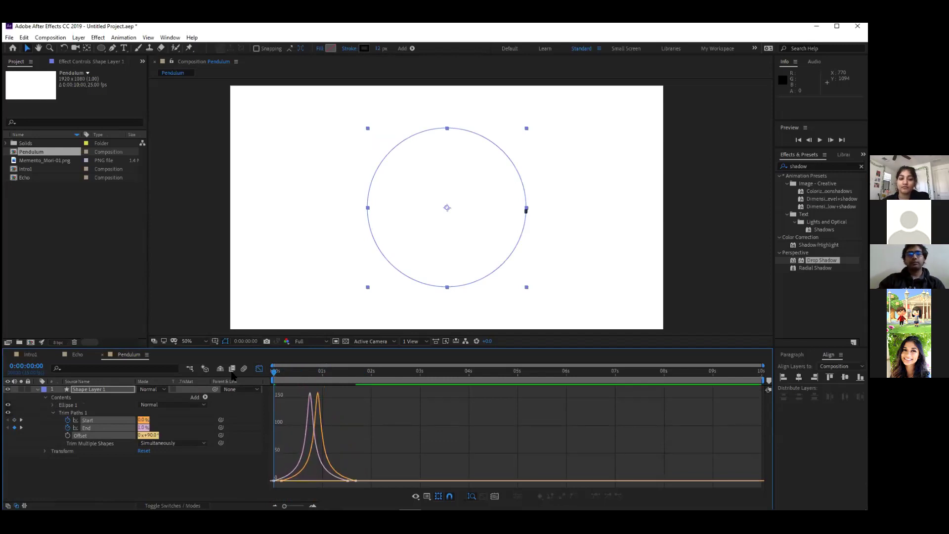
left_click(259, 369)
key("ctrl+shift+a")
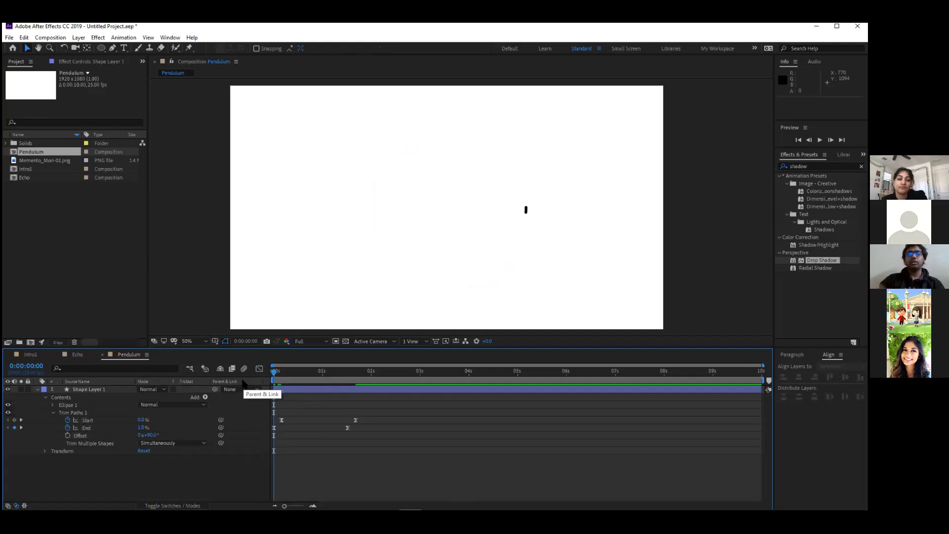
Preview the swing and move the second Start and End keyframes earlier, placing the End keyframe at about 1:05
key("space")
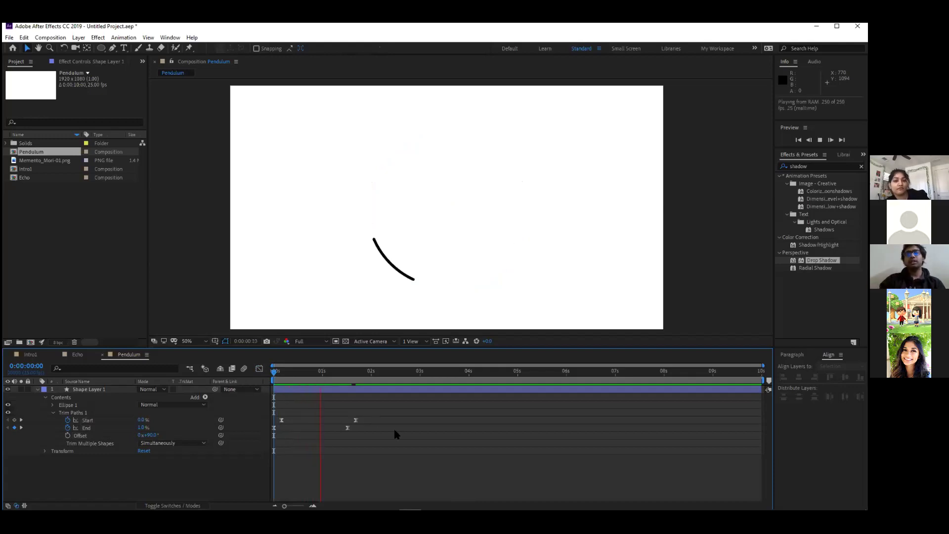
left_click_drag(349, 377, 273, 379)
left_click_drag(374, 413, 346, 448)
Play back the shortened swing from the beginning and return to the first frame
key("space")
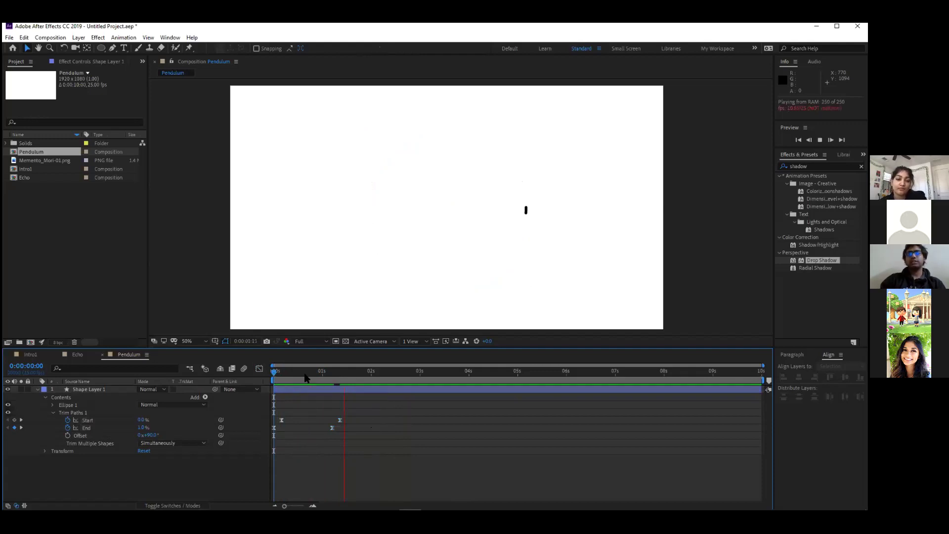
key("space")
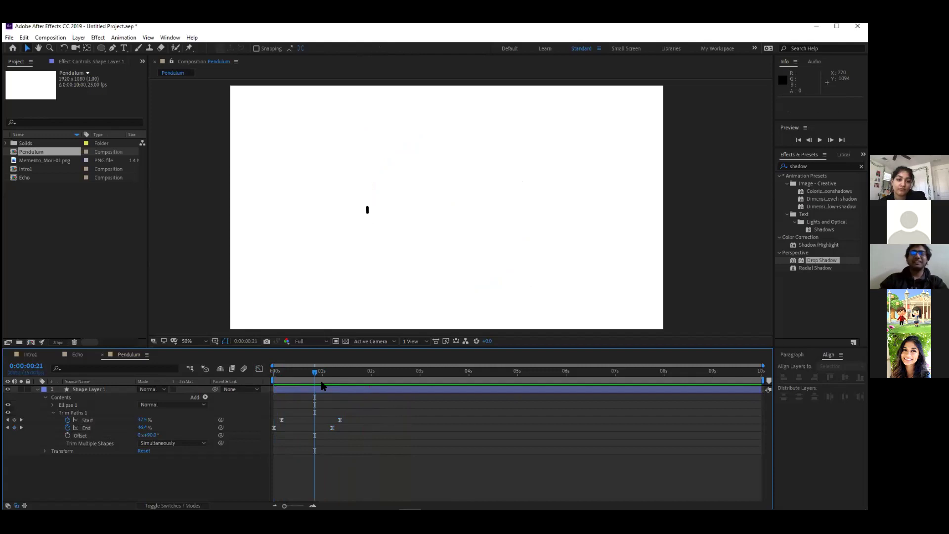
key("space")
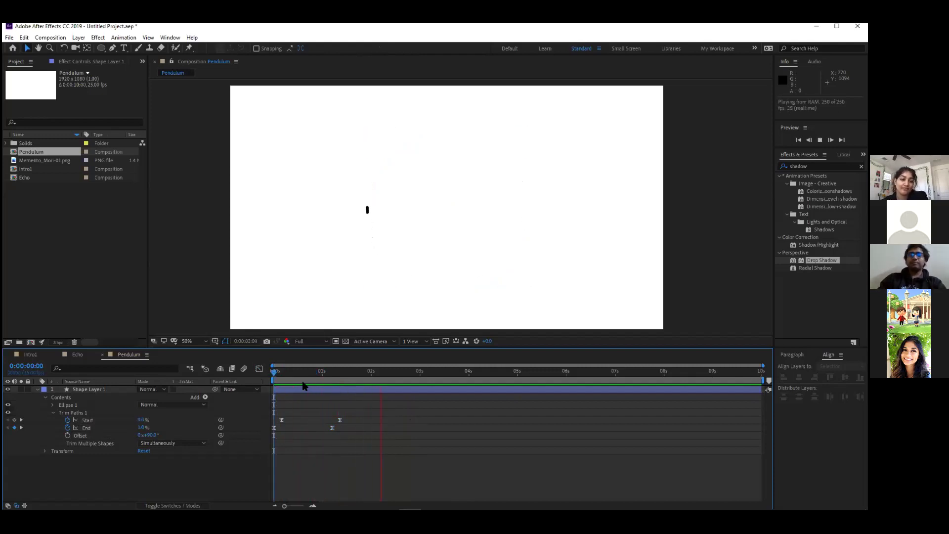
key("space")
mouse_move(303, 381)
left_mouse_down()
mouse_move(319, 380)
mouse_move(269, 383)
left_mouse_up()
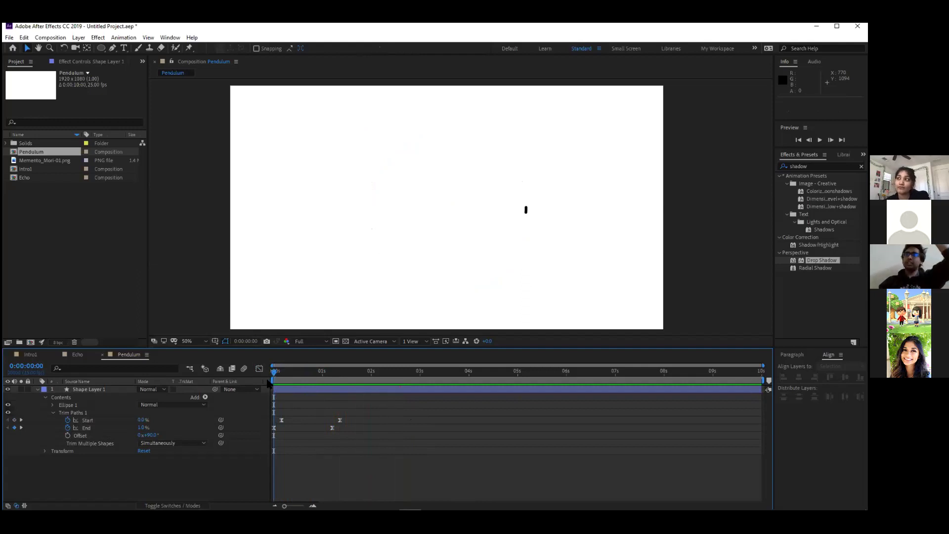
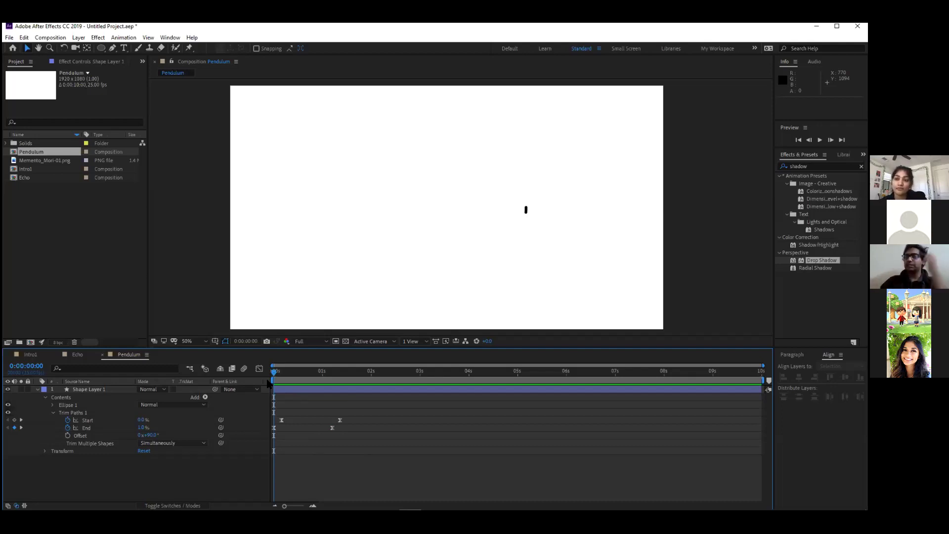
left_click(282, 420)
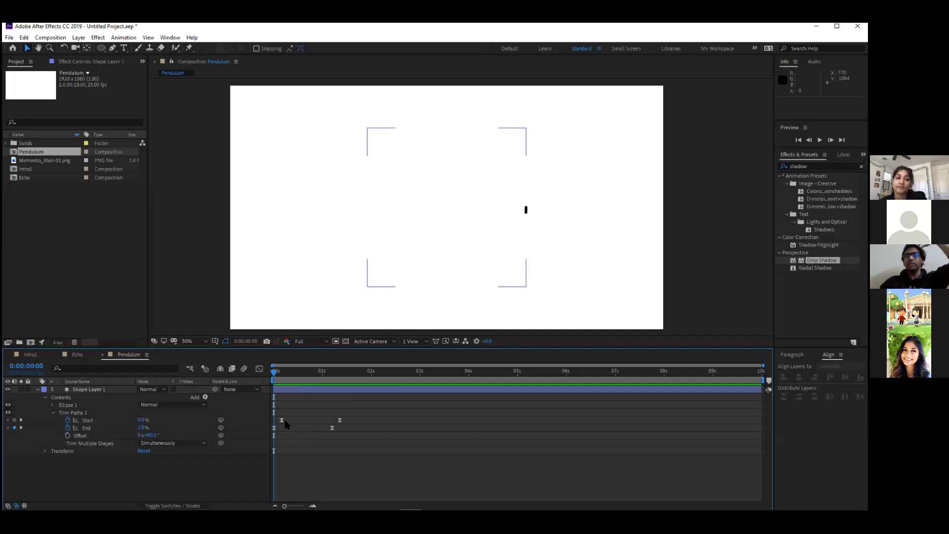
left_click(280, 380)
left_click_drag(279, 380, 422, 395)
left_click_drag(370, 413, 261, 444)
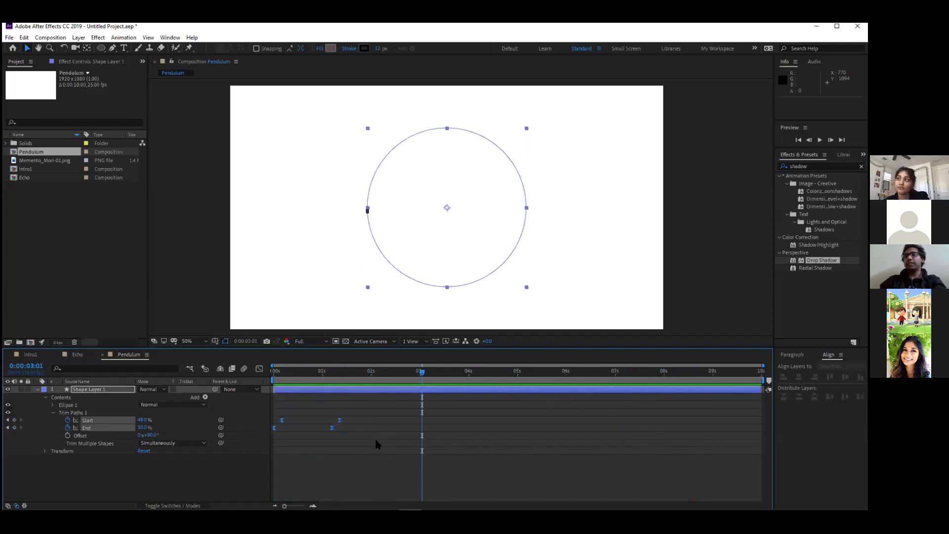
left_click(375, 437)
left_click_drag(393, 374, 387, 376)
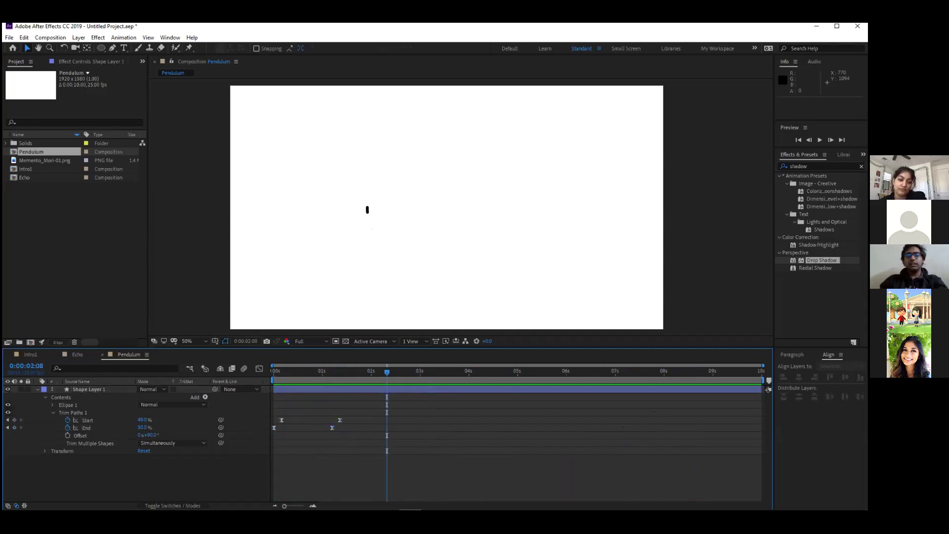
left_click(57, 437)
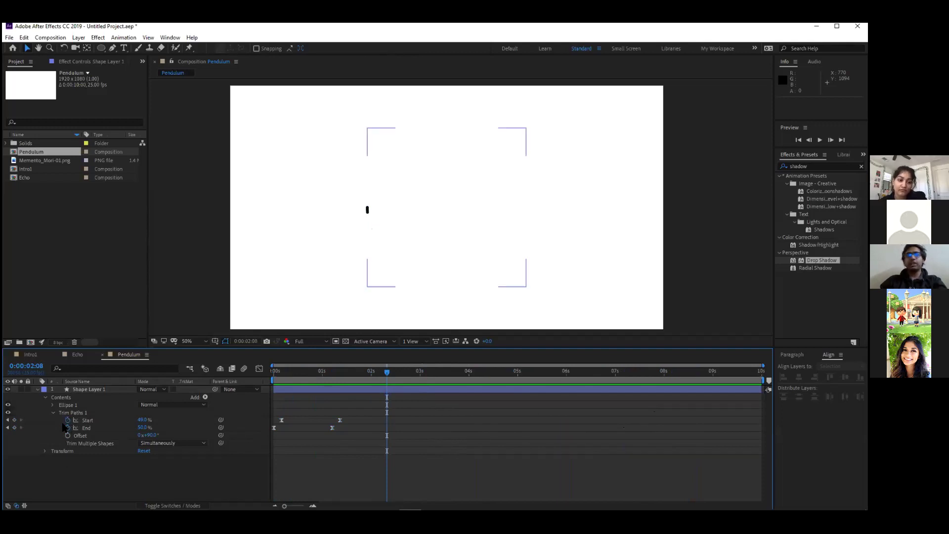
Add the expression loopBack("pingpong") to the Trim Paths Start property
left_click(67, 420, "alt")
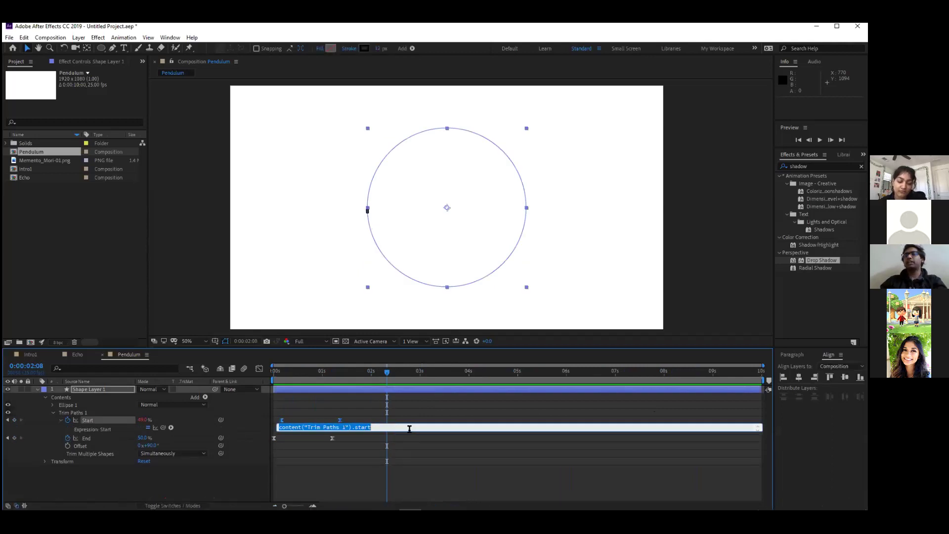
type("1")
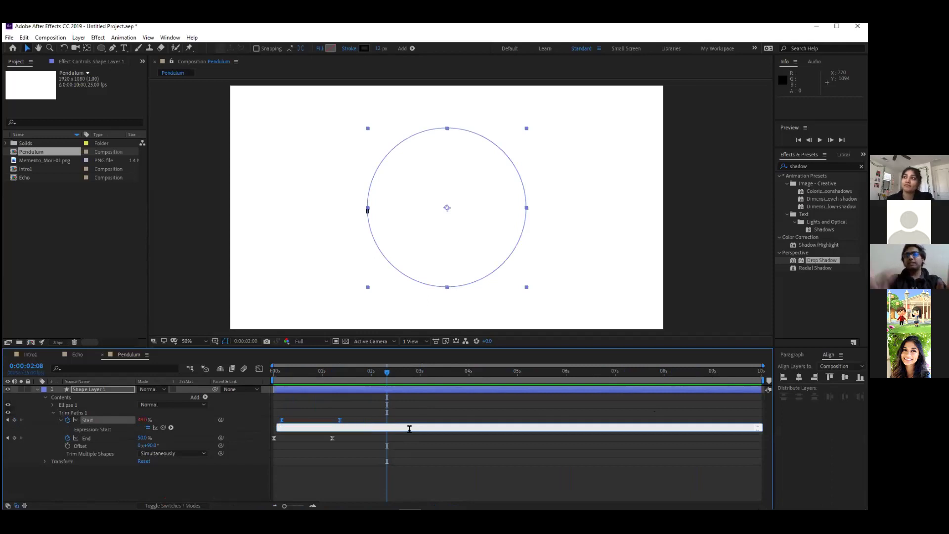
type("oopBack(\"pingpong")
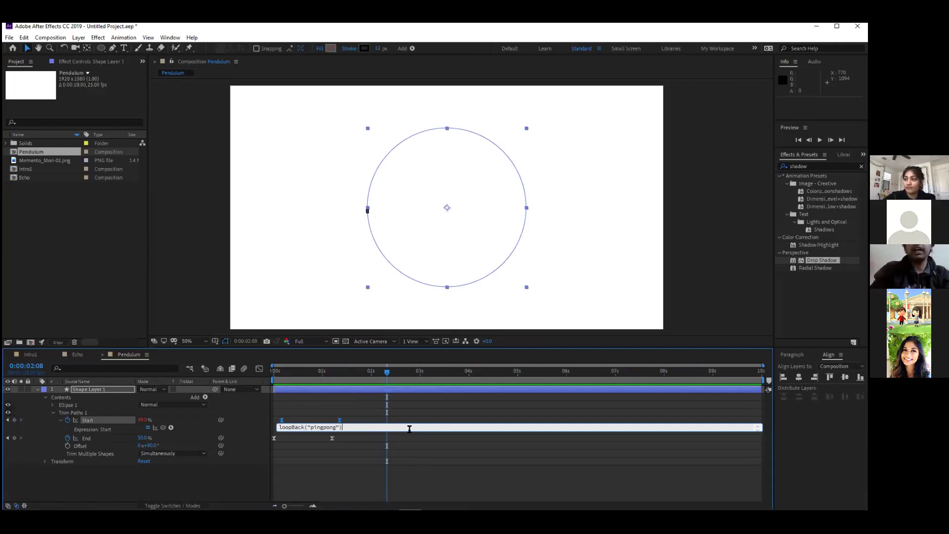
left_click(388, 484)
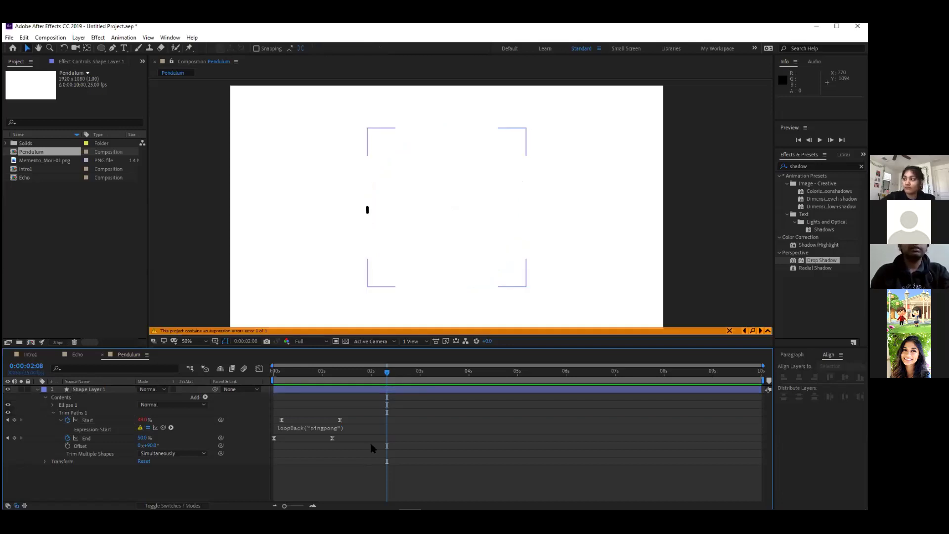
Examine the error warning on the Trim Paths Start expression and recheck its loopBack text
left_click(311, 429)
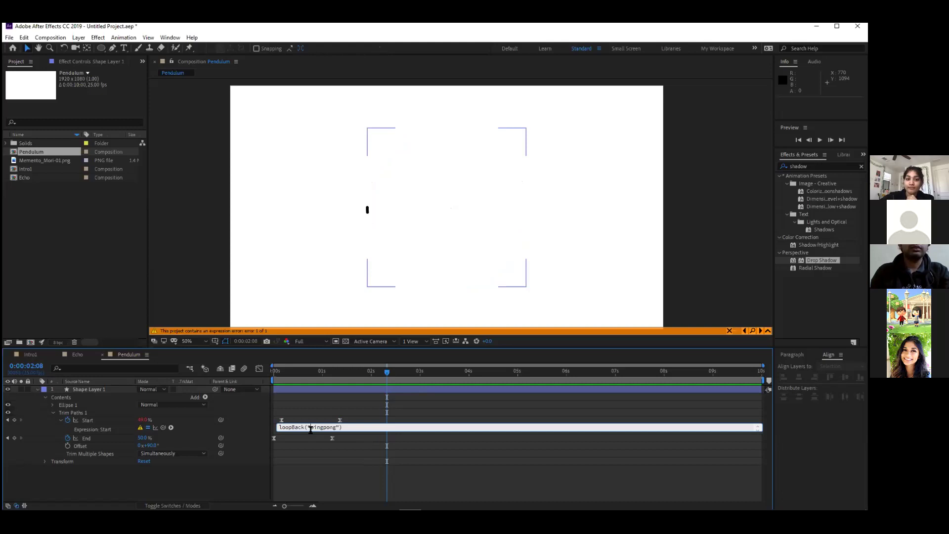
left_click(336, 461)
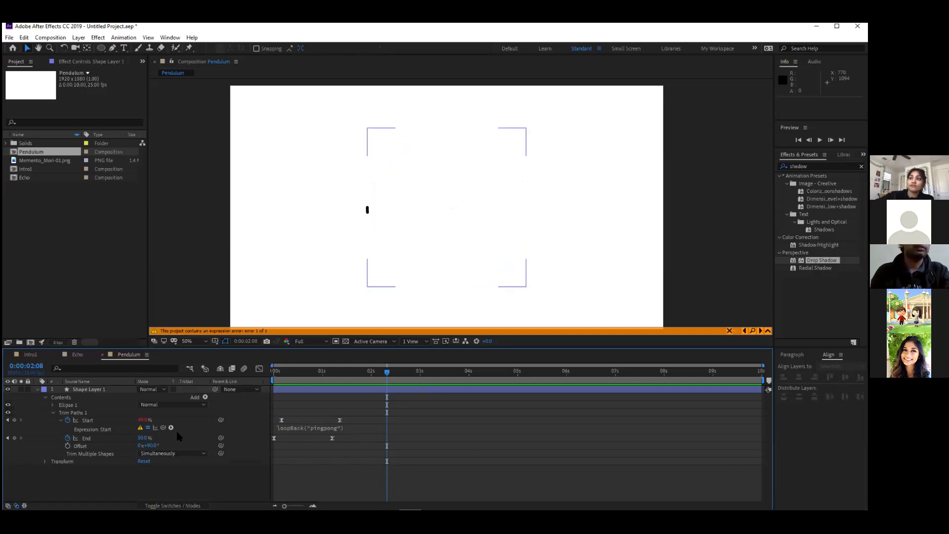
left_click(140, 428)
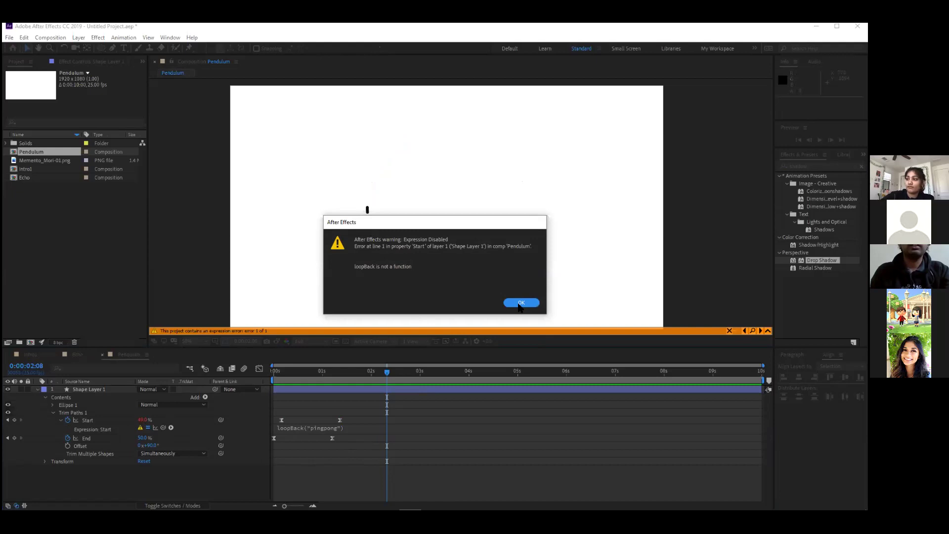
left_click(520, 303)
left_click(171, 428)
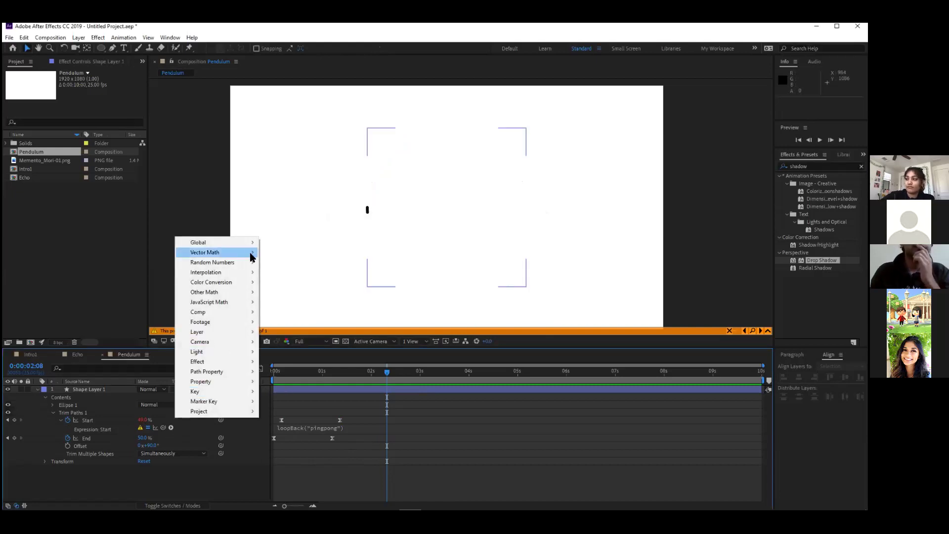
left_click(331, 470)
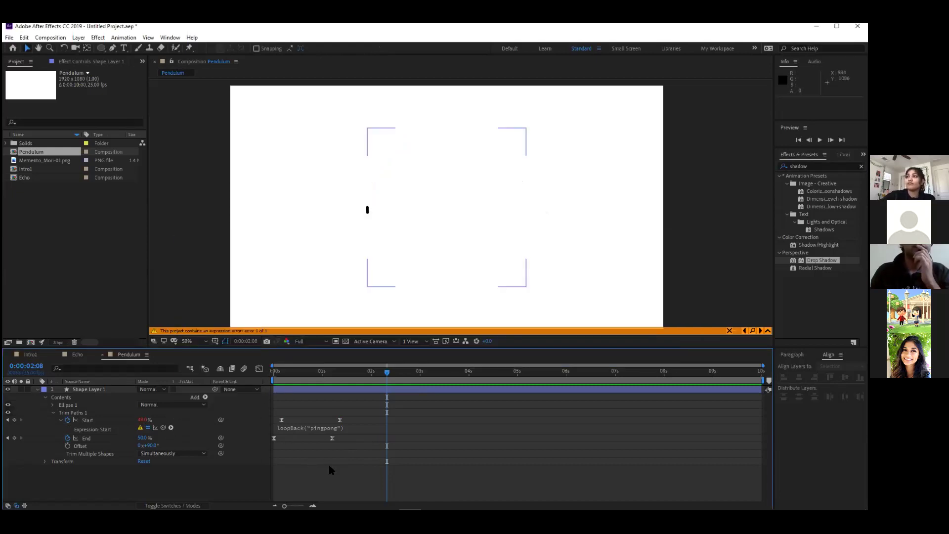
left_click(339, 428)
left_click(286, 427)
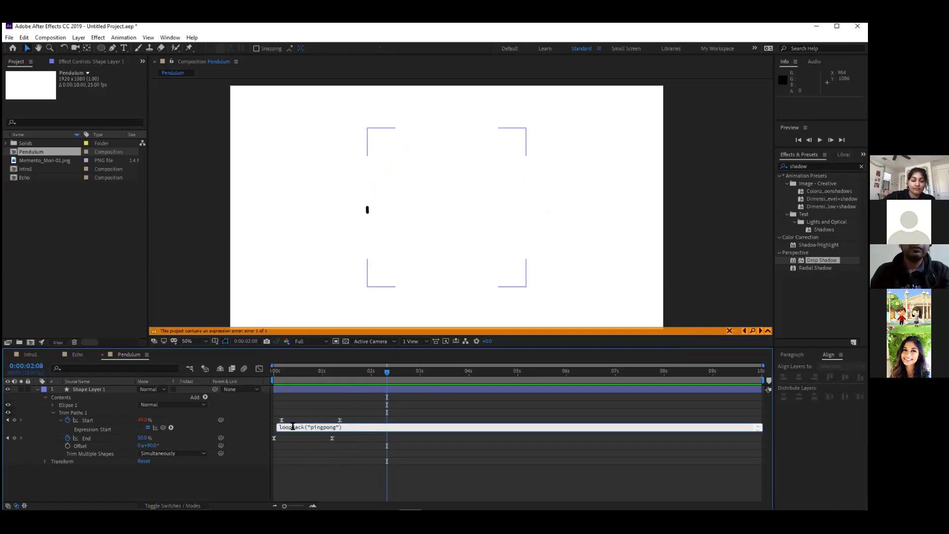
left_click_drag(346, 427, 278, 428)
left_click(288, 426)
left_click(399, 422)
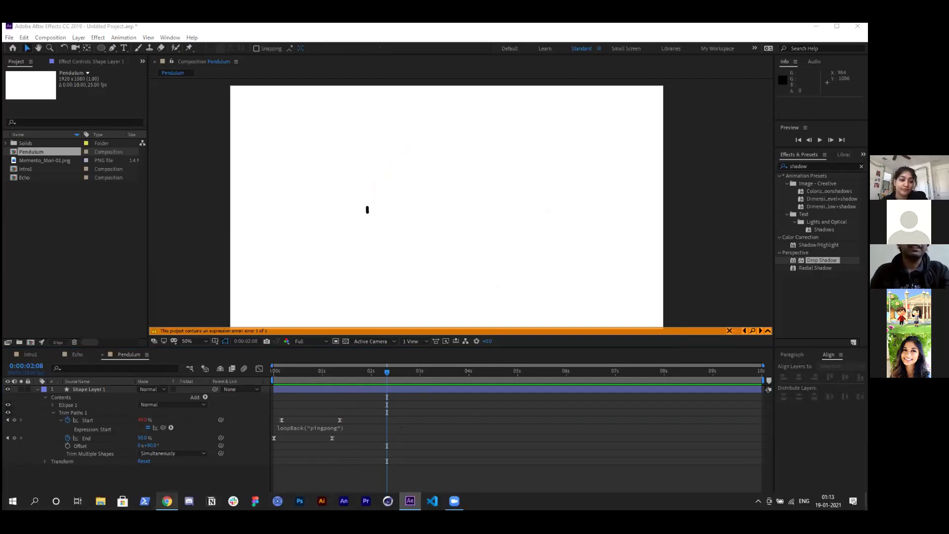
Switch to Chrome, search Google for "after effects loopback expression", then close the search and switch back to After Effects
mouse_move(168, 501)
left_click(174, 464)
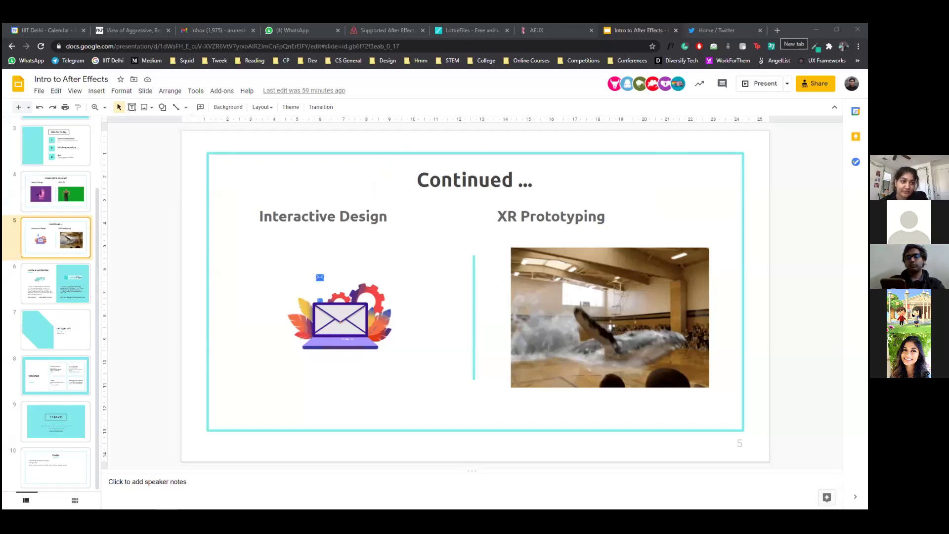
left_click(778, 30)
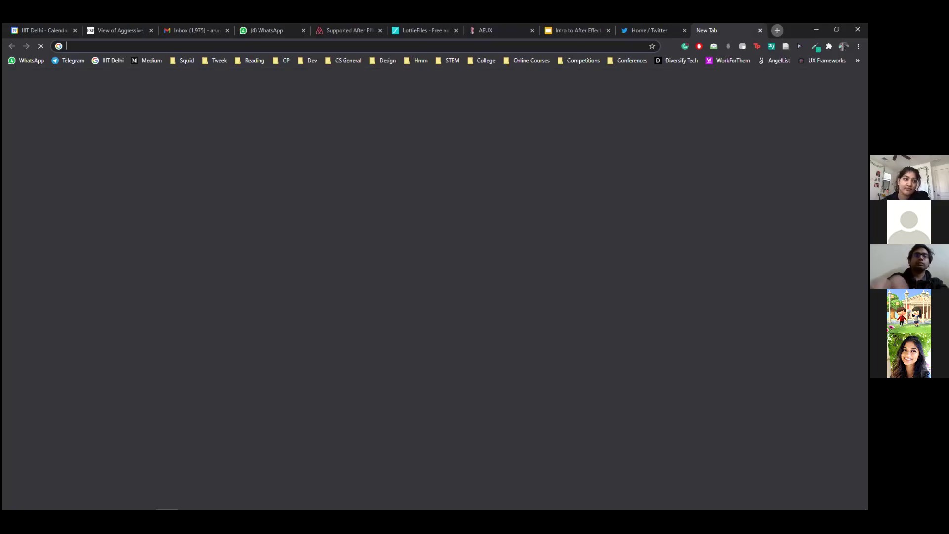
type("after efects loo")
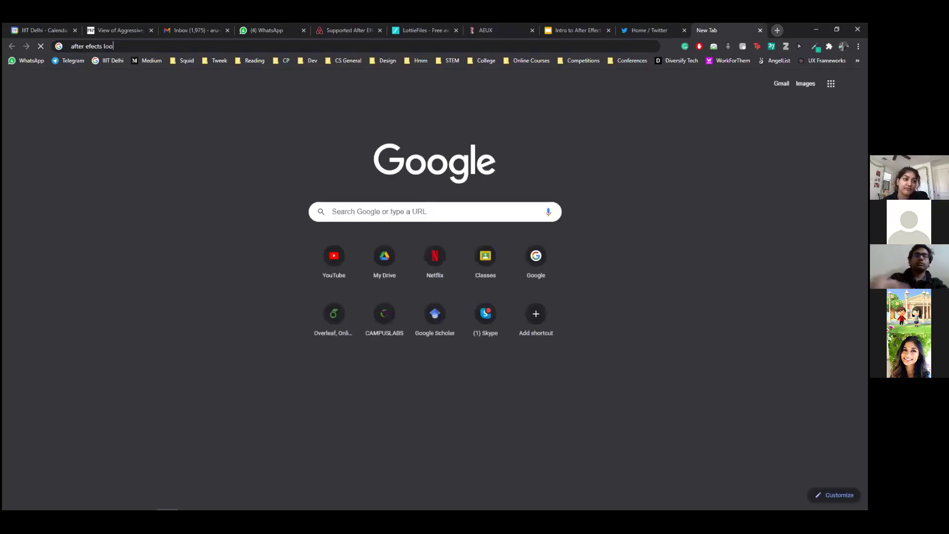
type("pbacke")
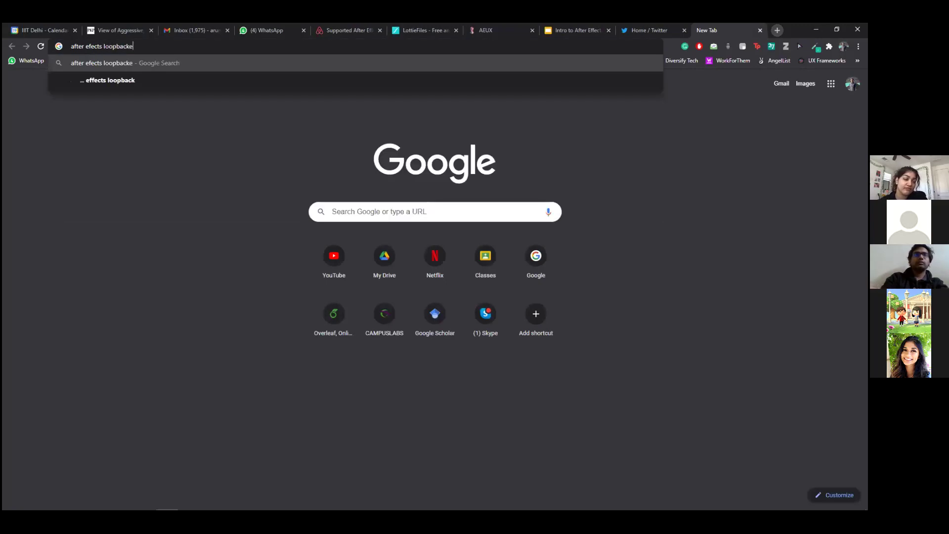
key("Down")
type("expression")
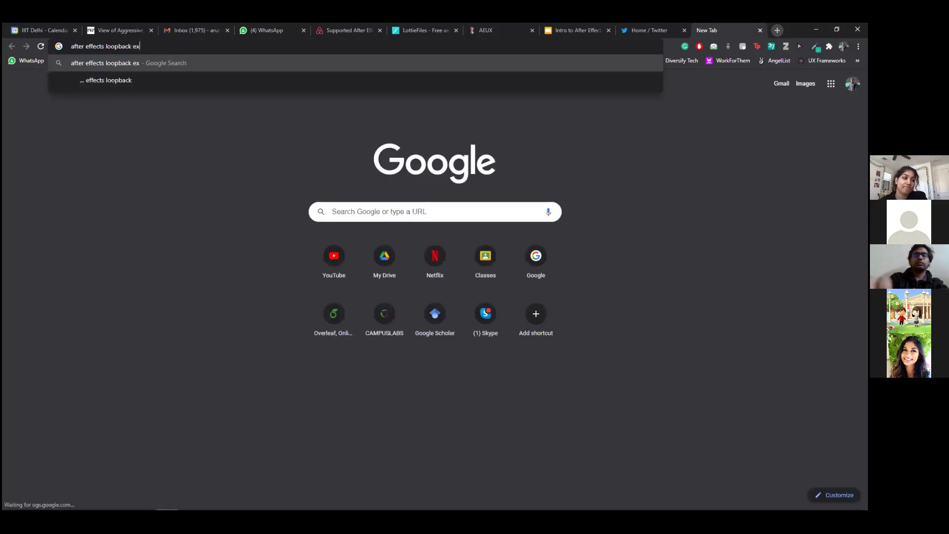
key("Return")
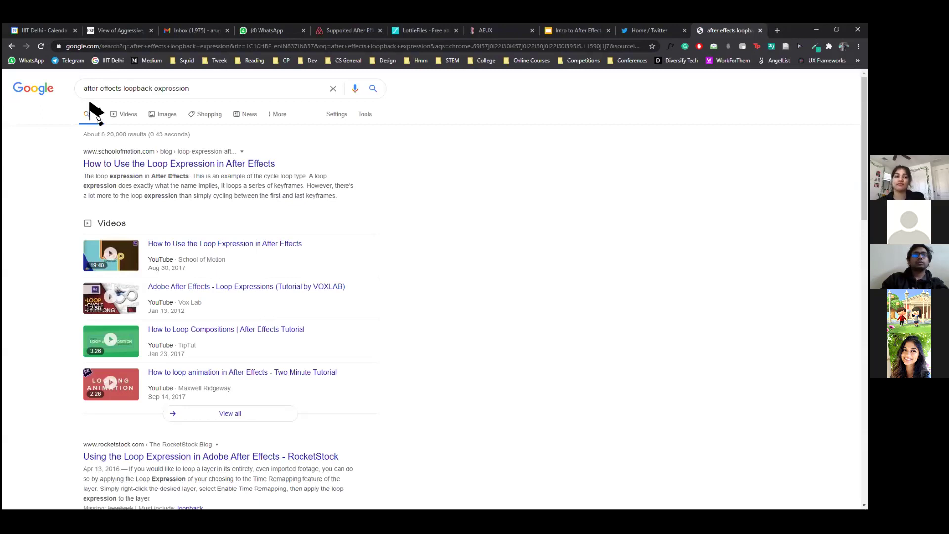
left_click(94, 113)
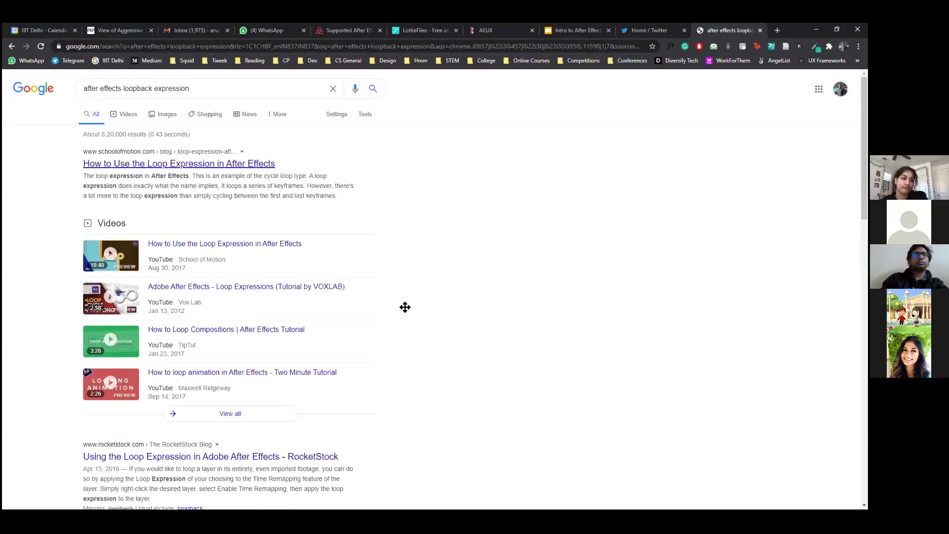
key("ctrl+w")
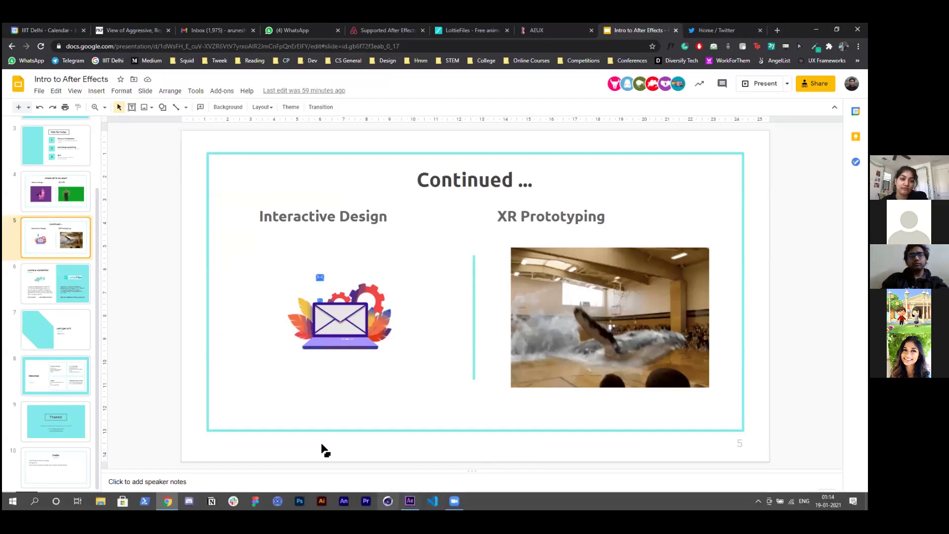
key("alt+Tab")
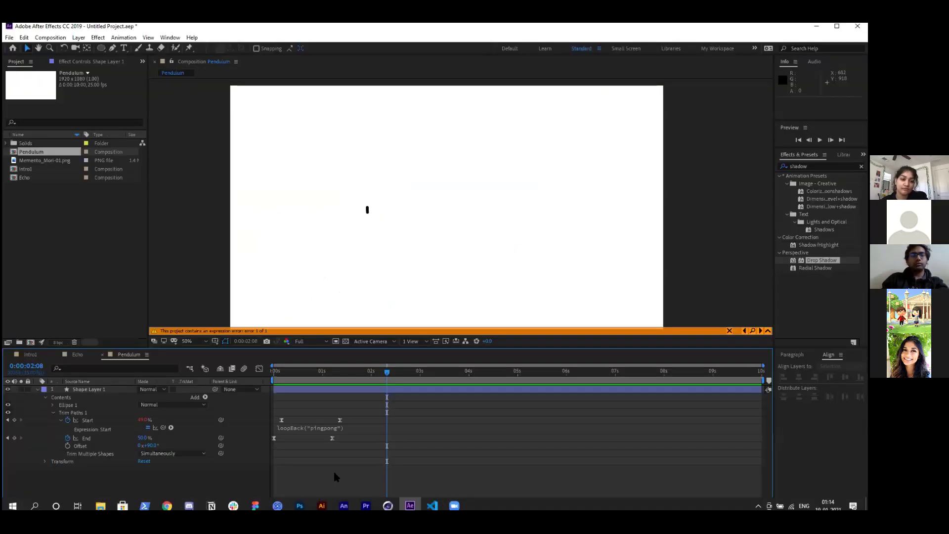
Edit the loopBack wording in the Start expression, then remove the expression from Start and return to the first frame
left_click(310, 427)
key("Left")
key("Left")
key("Left")
key("Left")
key("BackSpace")
key("BackSpace")
key("BackSpace")
key("BackSpace")
left_click(319, 421)
left_click(339, 426)
left_click(333, 462)
mouse_move(318, 374)
left_mouse_down()
mouse_move(274, 379)
mouse_move(551, 382)
mouse_move(358, 393)
mouse_move(271, 390)
mouse_move(318, 377)
mouse_move(274, 377)
left_mouse_up()
left_click(77, 422)
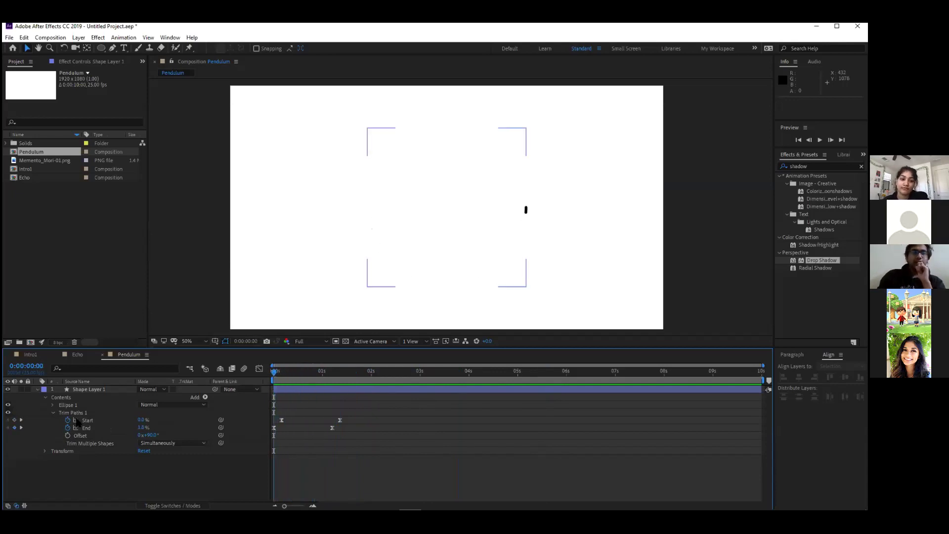
Add an Offset Paths modifier to Shape Layer 1 and expand its properties
left_click(45, 398)
left_click(46, 399)
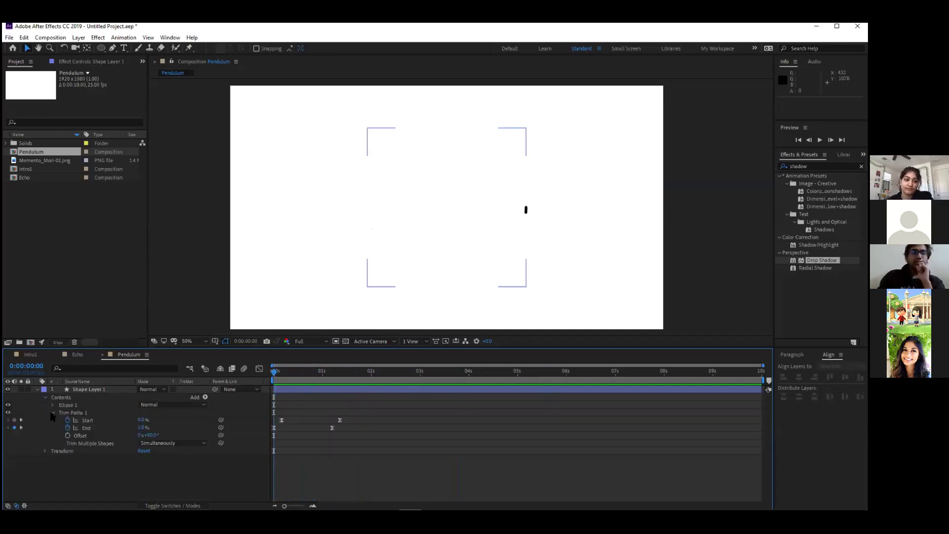
left_click(53, 413)
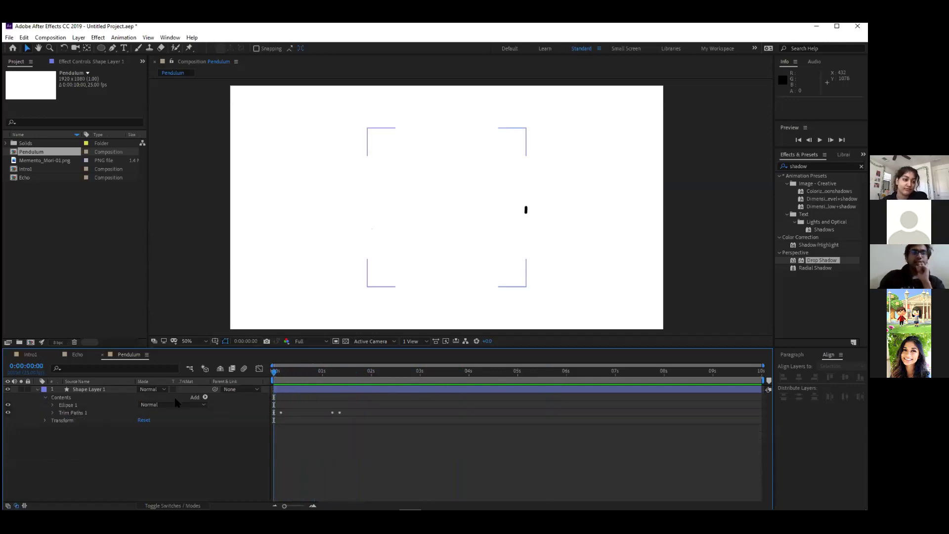
left_click(206, 399)
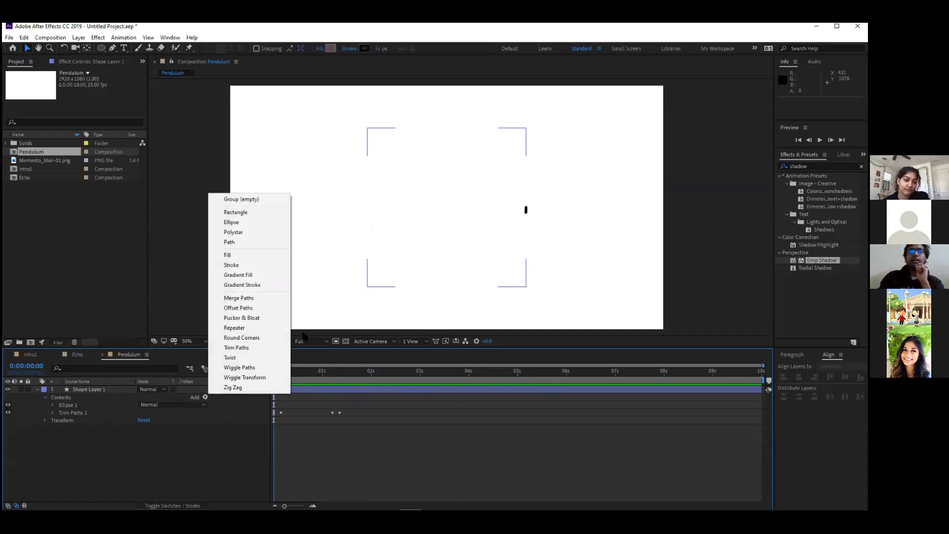
left_click(267, 310)
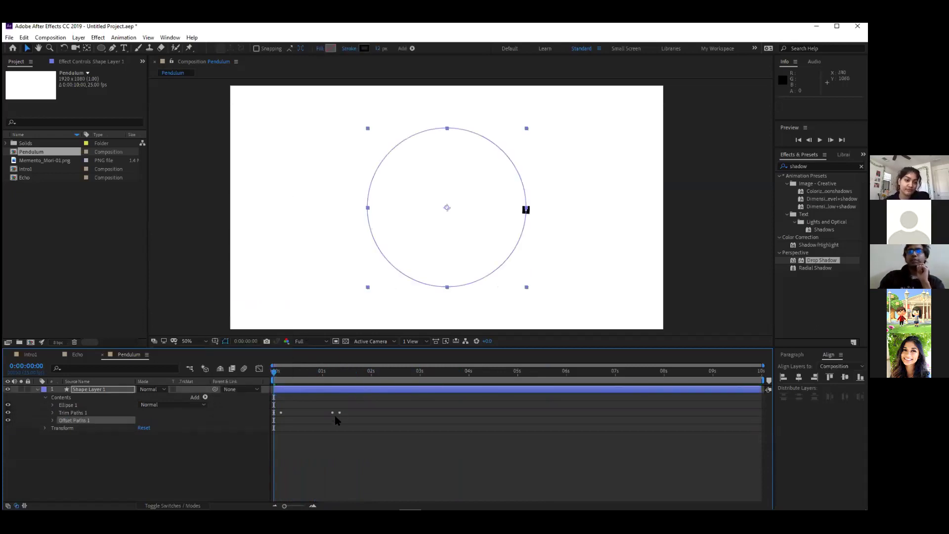
left_click(53, 421)
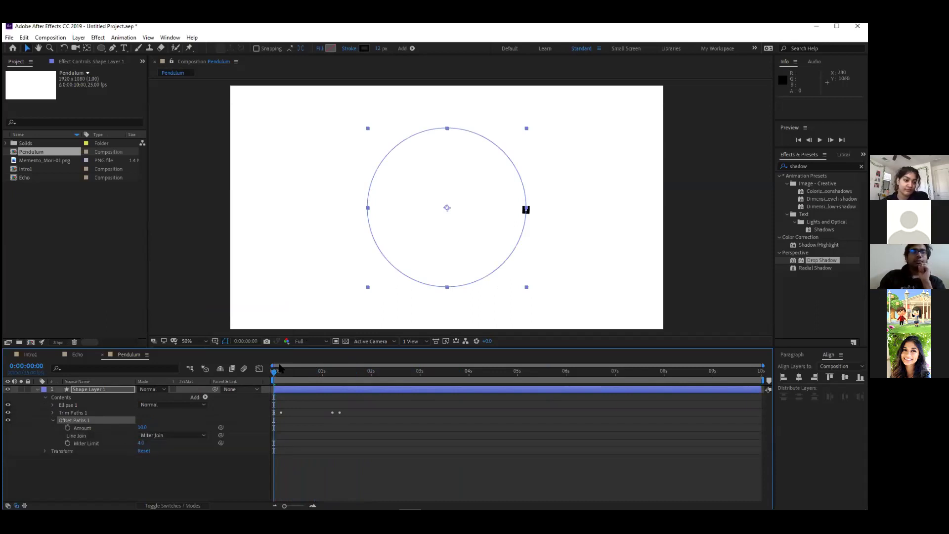
Preview the offset arc and adjust the Offset Paths Amount
key("space")
left_click(142, 427)
type("15")
key("Return")
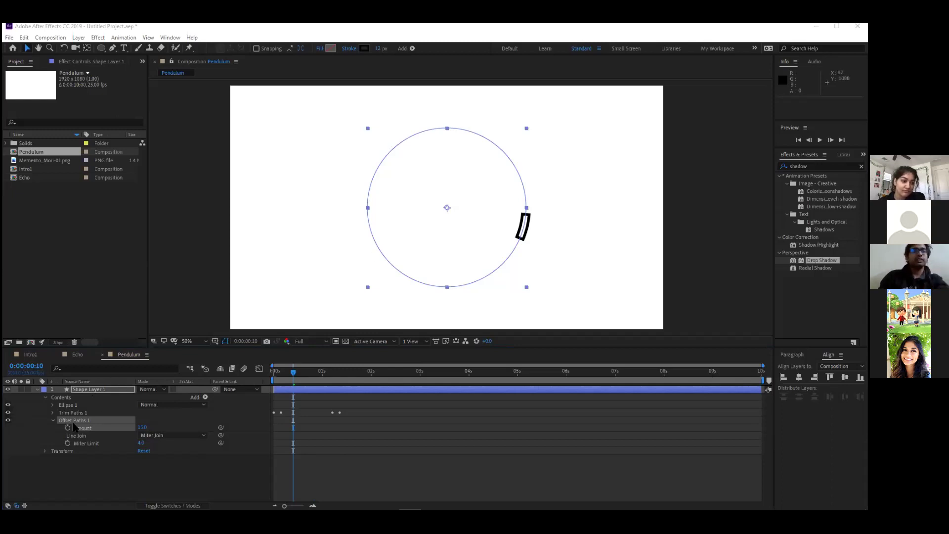
Review the stroke and transform properties of Ellipse 1
left_click(71, 413)
left_click(53, 421)
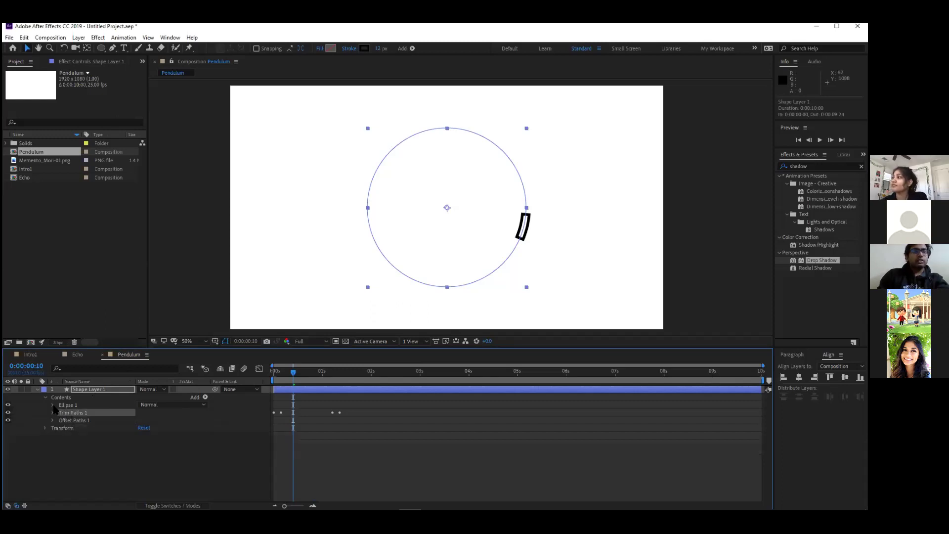
left_click(53, 405)
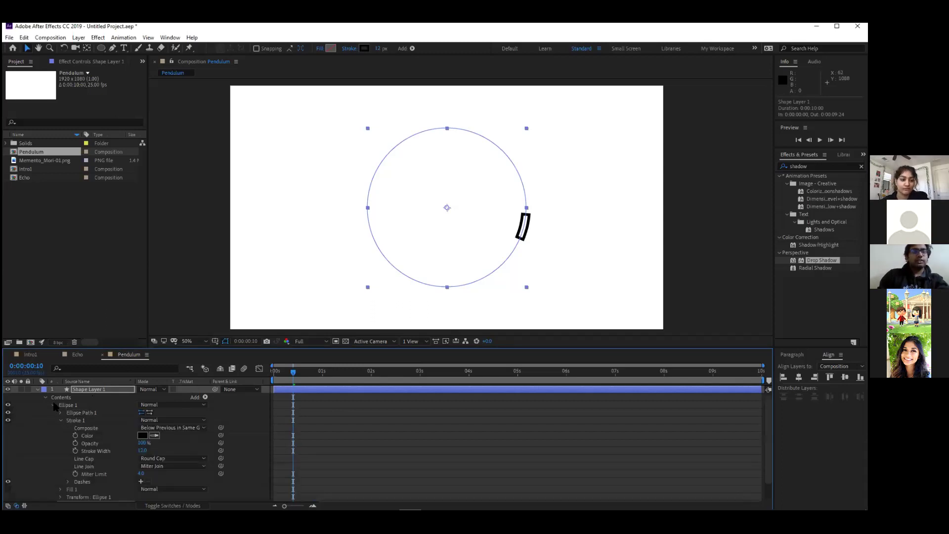
scroll(87, 428, "down", 1)
left_click(60, 475)
scroll(76, 463, "down", 2)
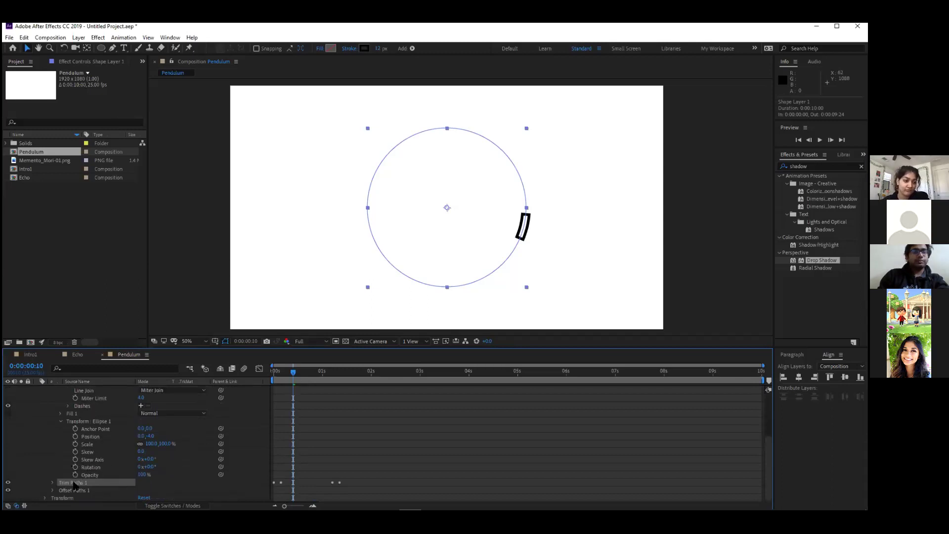
Add the expression loopOut("pingpong") to the Trim Paths Start property
left_click(52, 482)
scroll(99, 453, "down", 1)
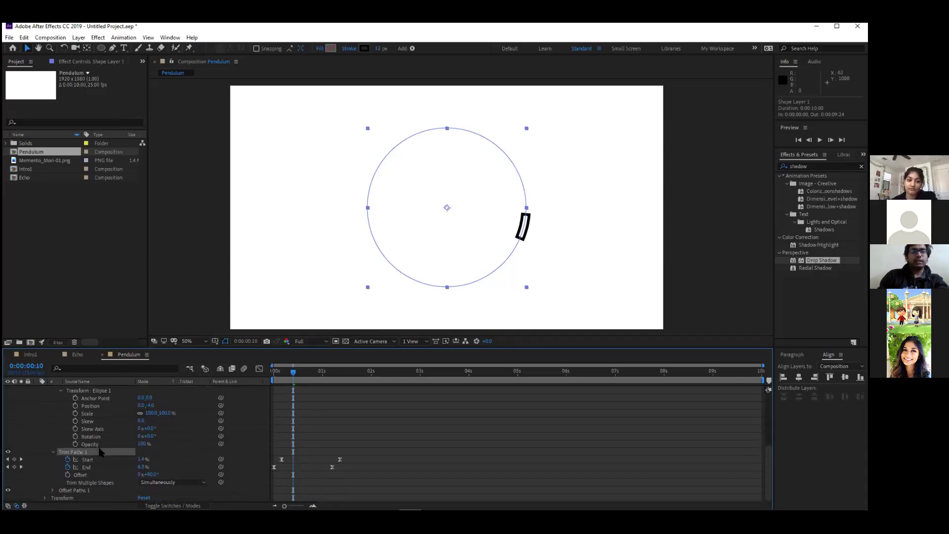
left_click(67, 460, "alt")
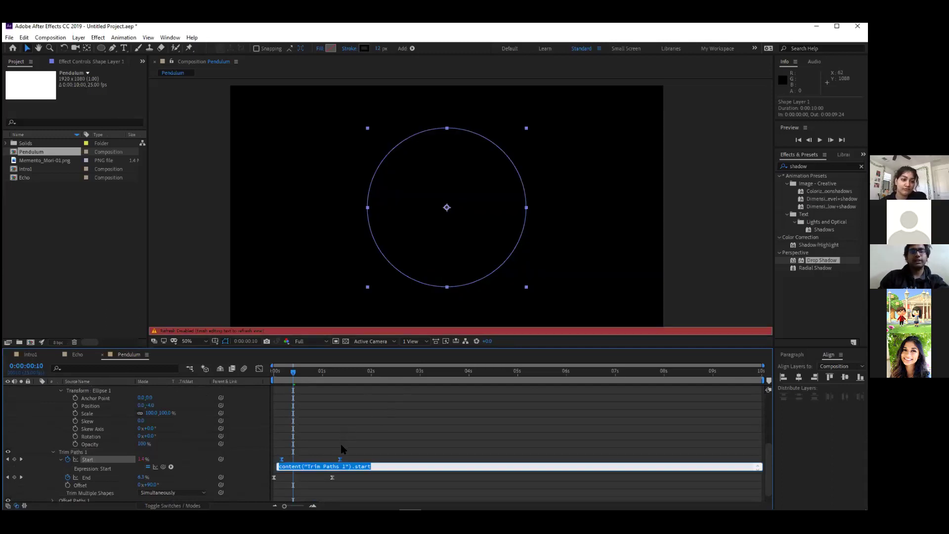
type("loopOu")
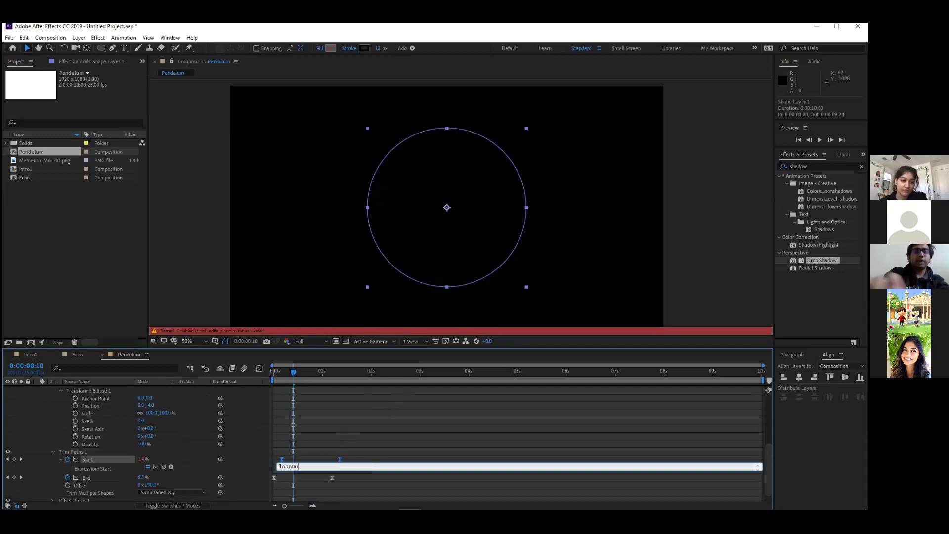
type("t(\"pin")
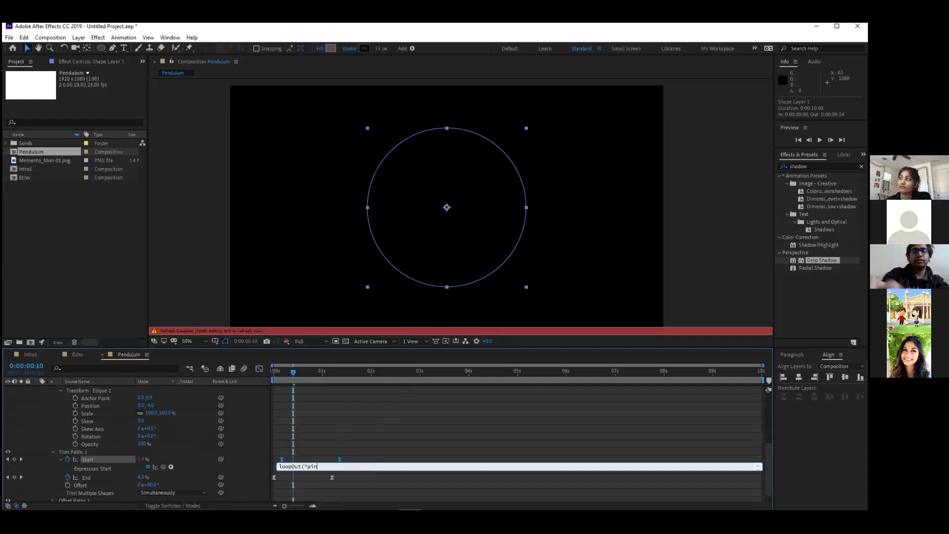
type("gpong\")")
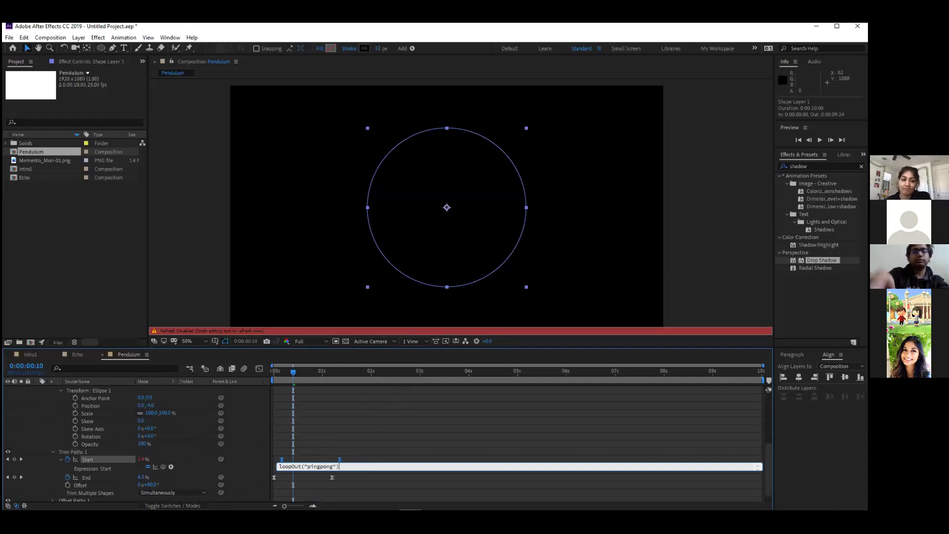
key("Return")
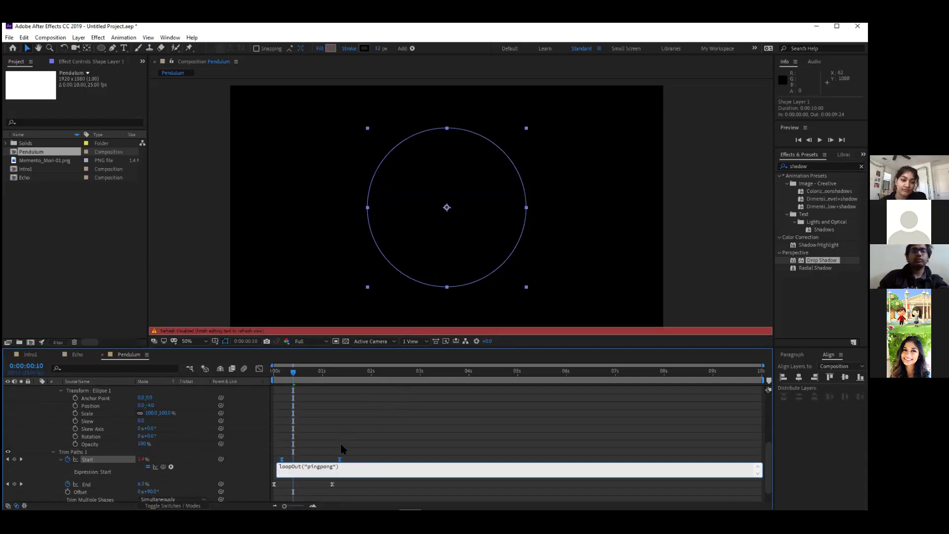
left_click(350, 435)
Play the looped animation from the beginning and park the playhead at about 0:22
left_click(272, 376)
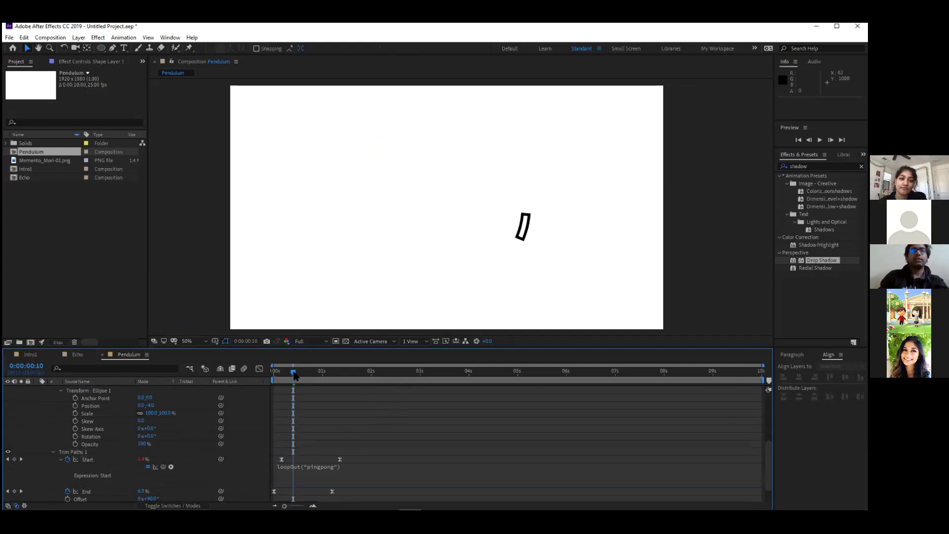
key("space")
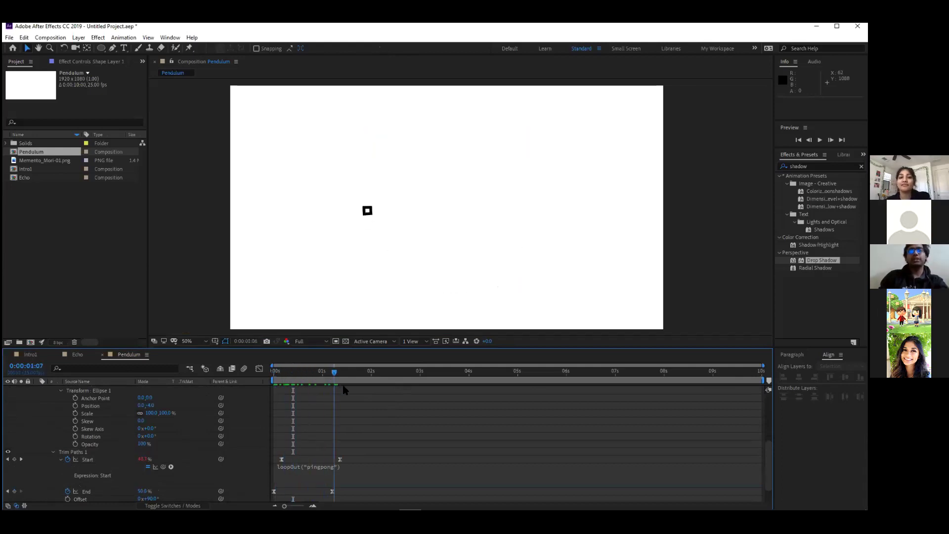
left_click(317, 376)
Copy the loopOut("pingpong") expression from the Trim Paths Start property to the Trim Paths End property
scroll(319, 405, "down", 1)
left_click(328, 444)
key("ctrl+c")
left_click(334, 422)
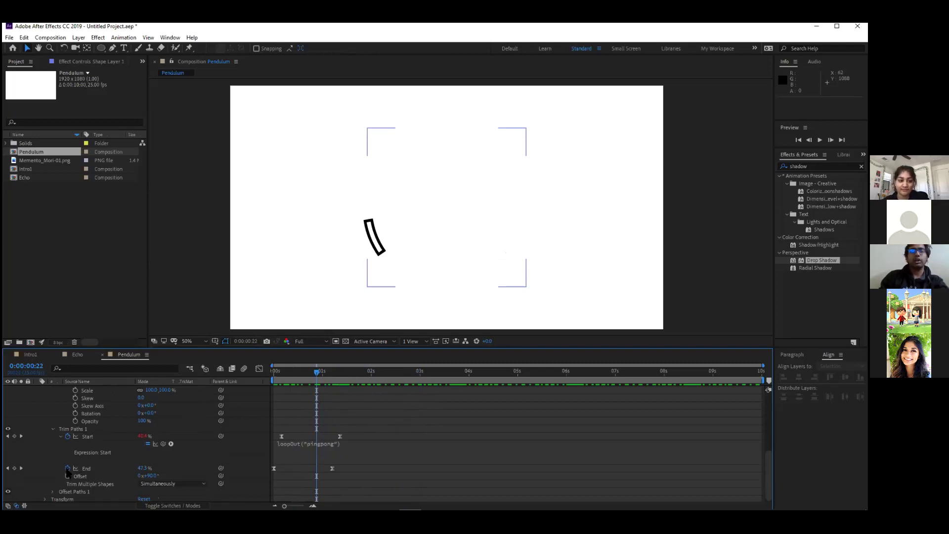
left_click(68, 468, "alt")
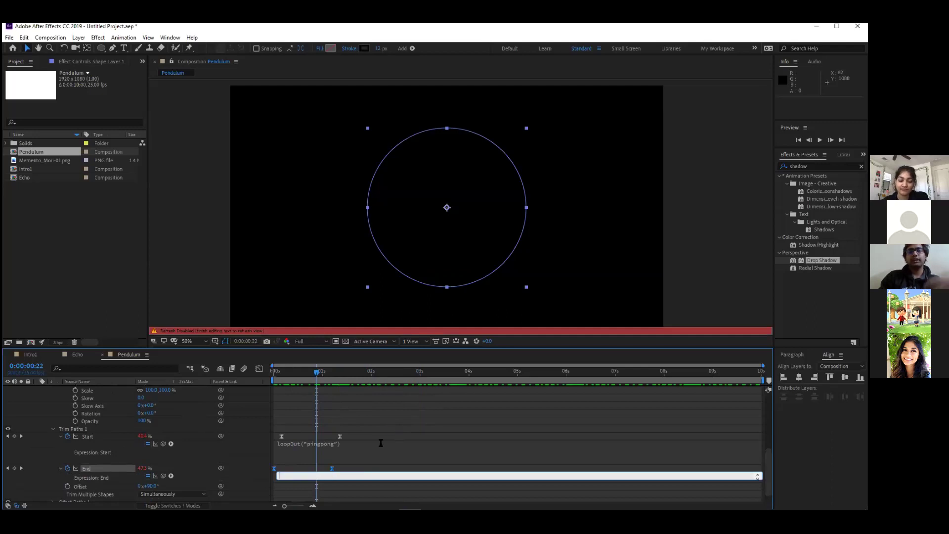
key("BackSpace")
key("ctrl+v")
left_click(381, 447)
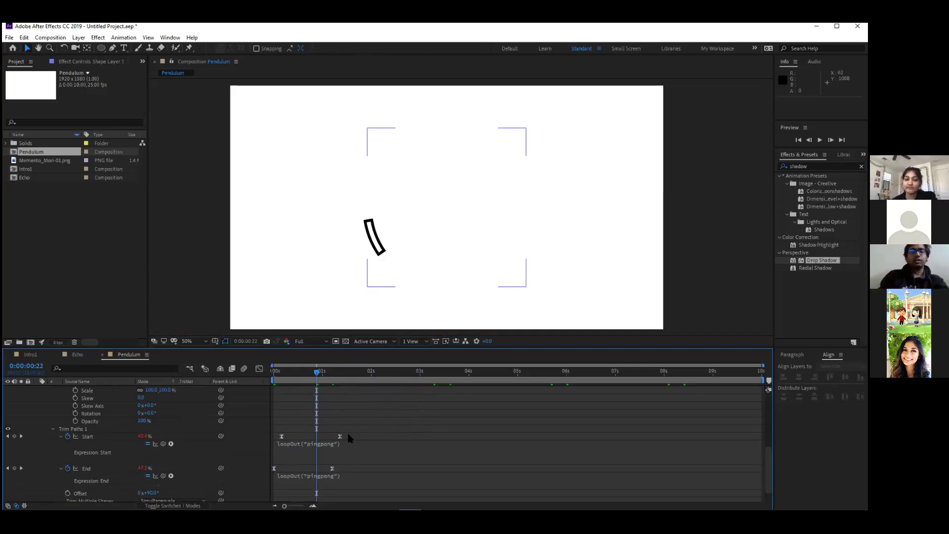
Play the looped swing from the first frame and return the playhead to the start
left_click_drag(317, 374, 277, 379)
key("space")
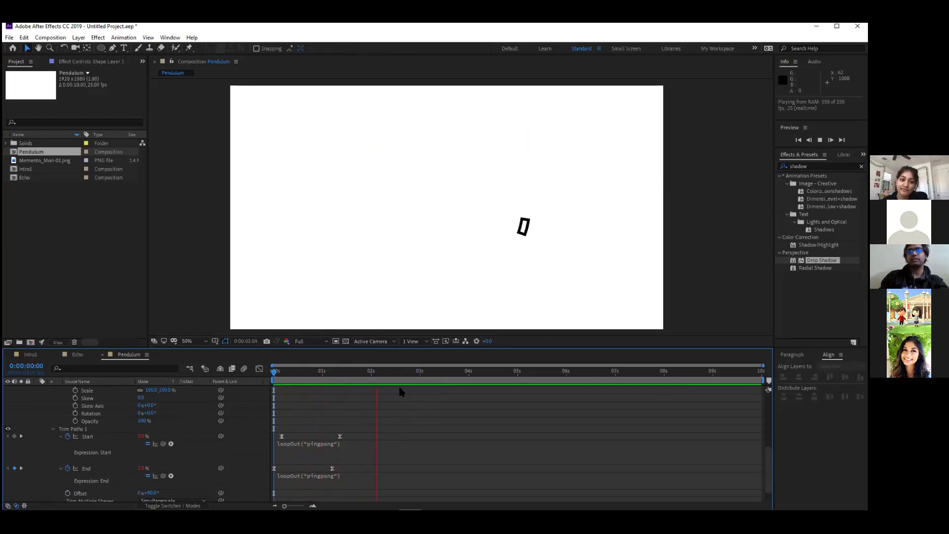
key("space")
left_click_drag(378, 372, 275, 372)
Set the Line Join of Offset Paths 1 to Round Join and preview the rounded arc
left_click(53, 429)
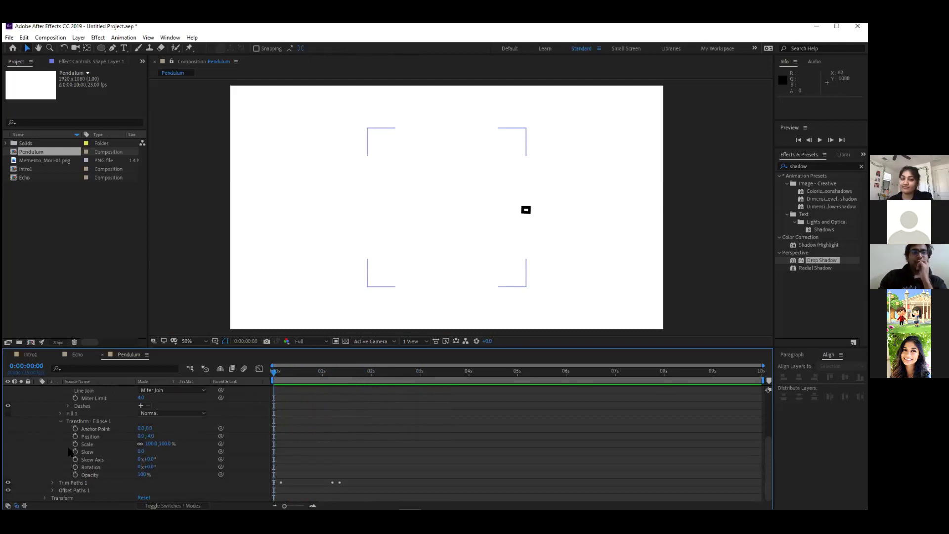
scroll(243, 438, "down", 2)
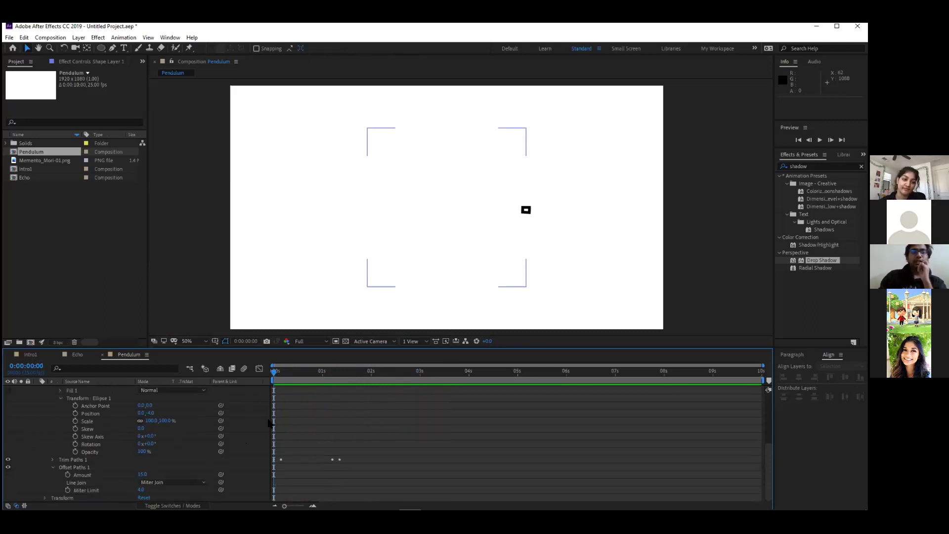
left_click(180, 481)
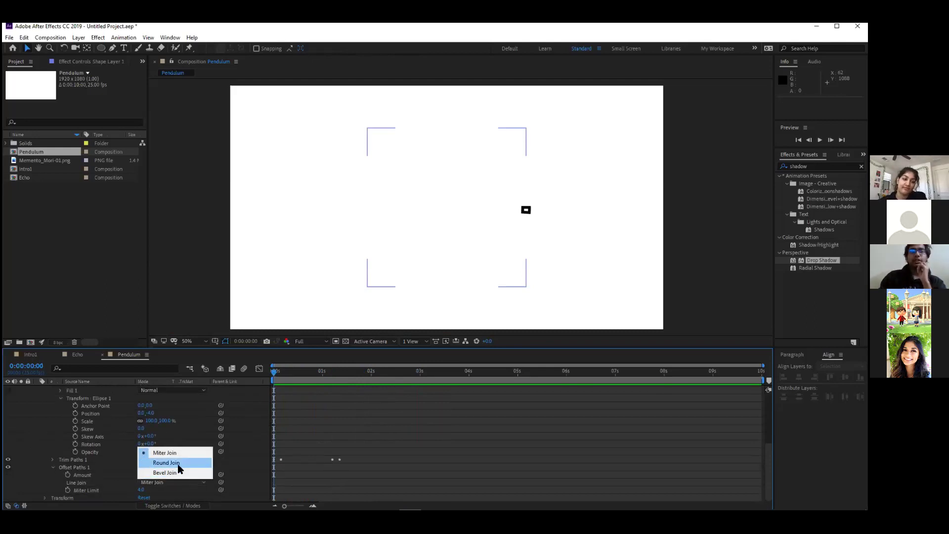
left_click(178, 463)
key("space")
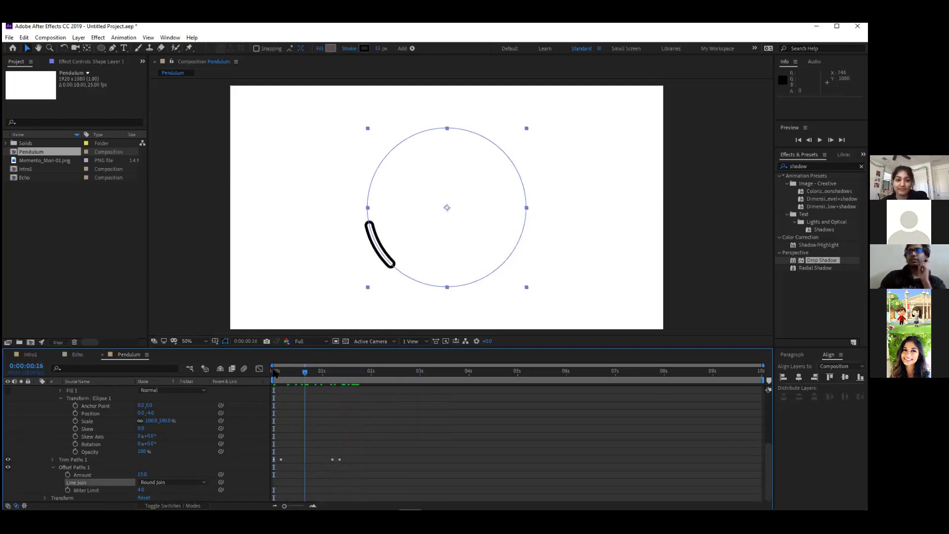
key("space")
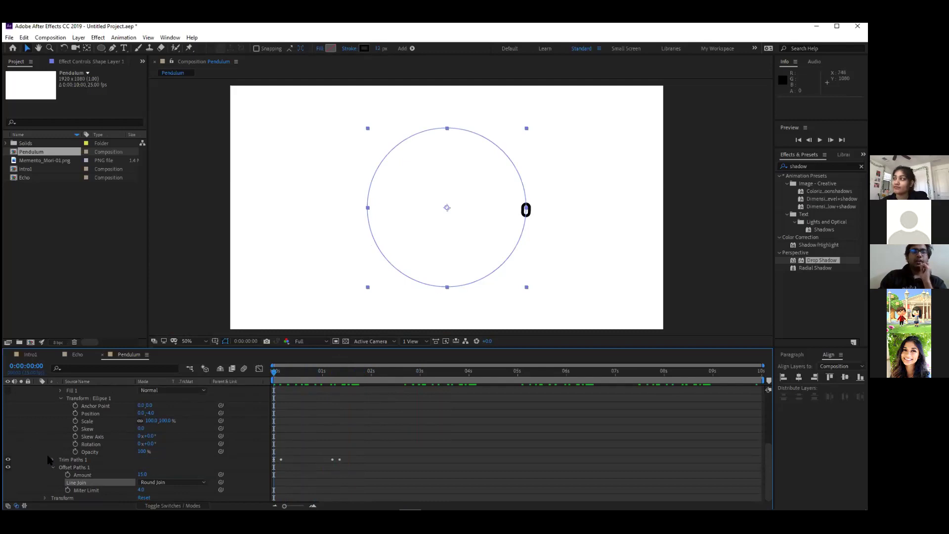
Add a Fill to the contents of Shape Layer 1 and set its color to white
scroll(53, 436, "up", 3)
left_click(60, 422)
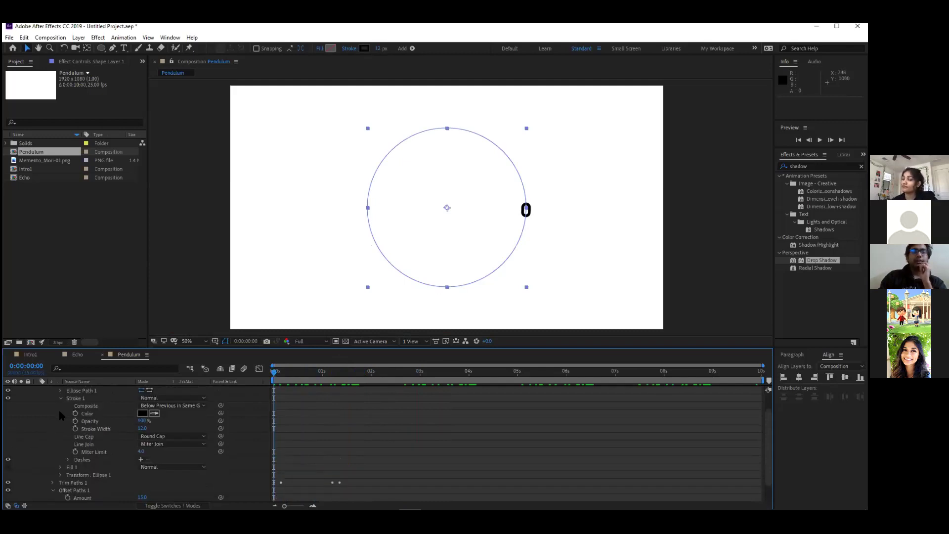
scroll(58, 410, "up", 3)
left_click(53, 405)
left_click(205, 397)
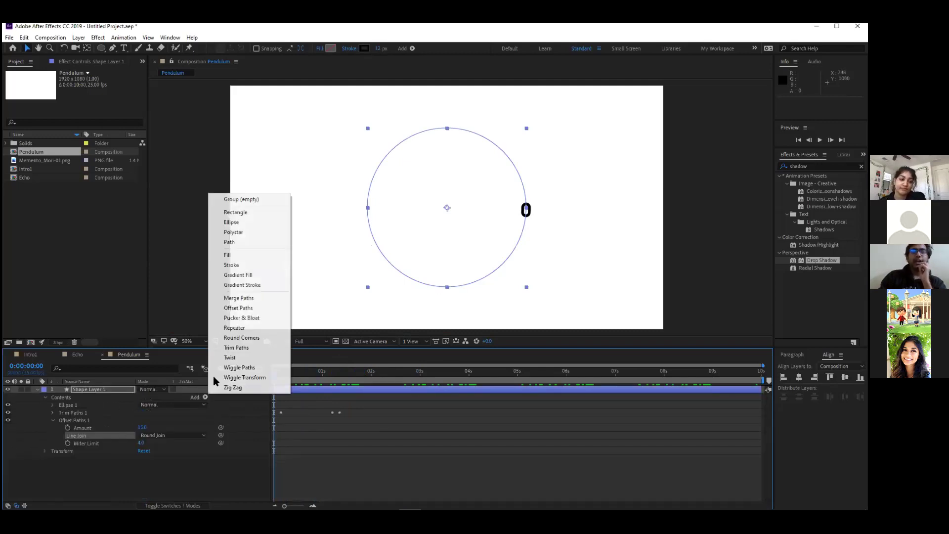
left_click(244, 256)
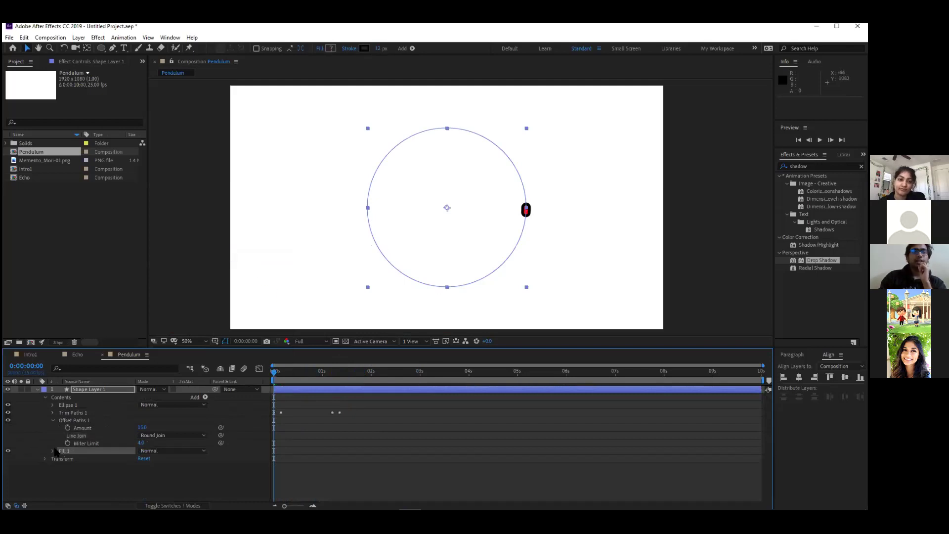
left_click(53, 451)
left_click(143, 473)
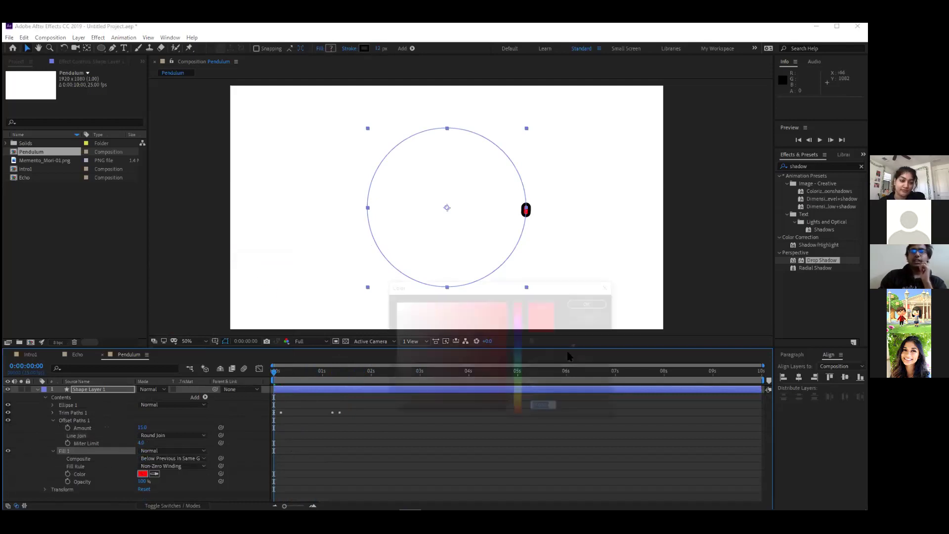
left_click_drag(398, 304, 376, 278)
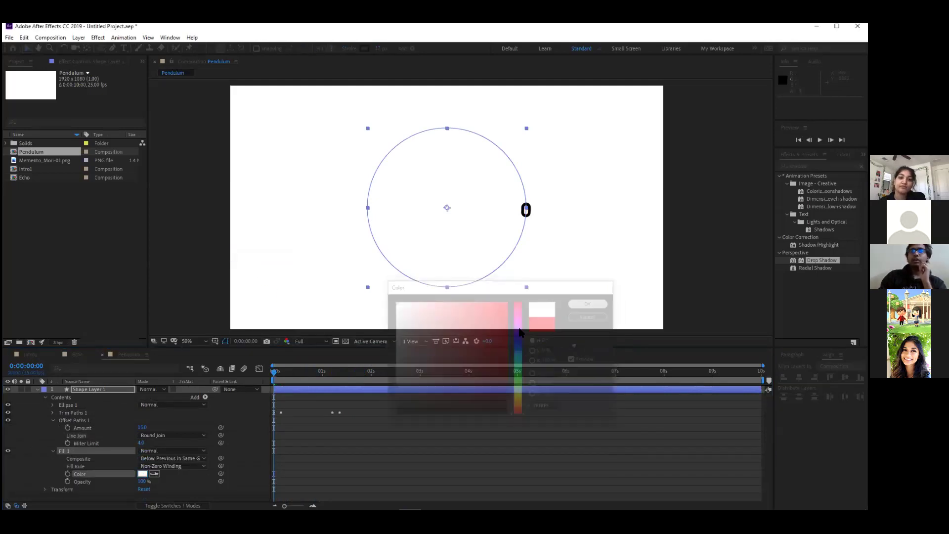
left_click(375, 442)
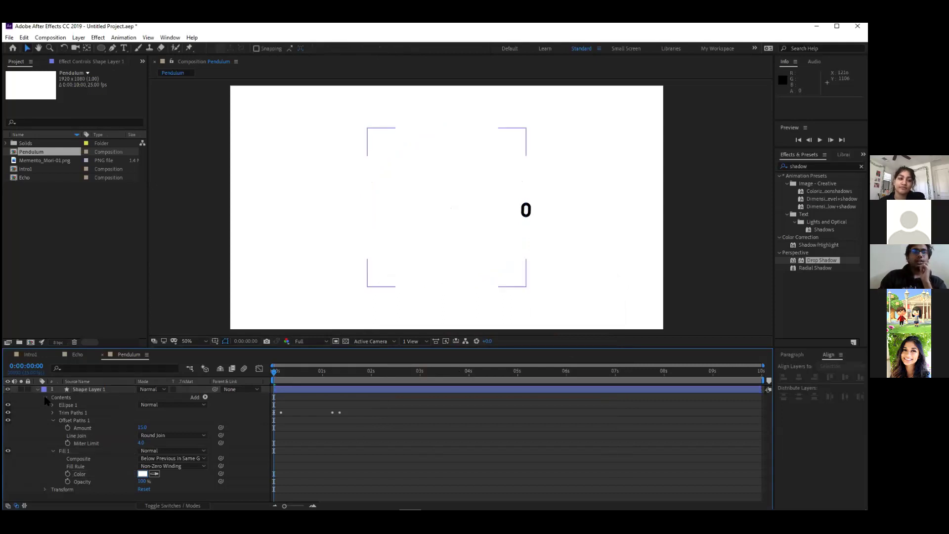
Collapse the contents of Shape Layer 1 and preview the white-filled arc's swing
left_click(45, 397)
key("space")
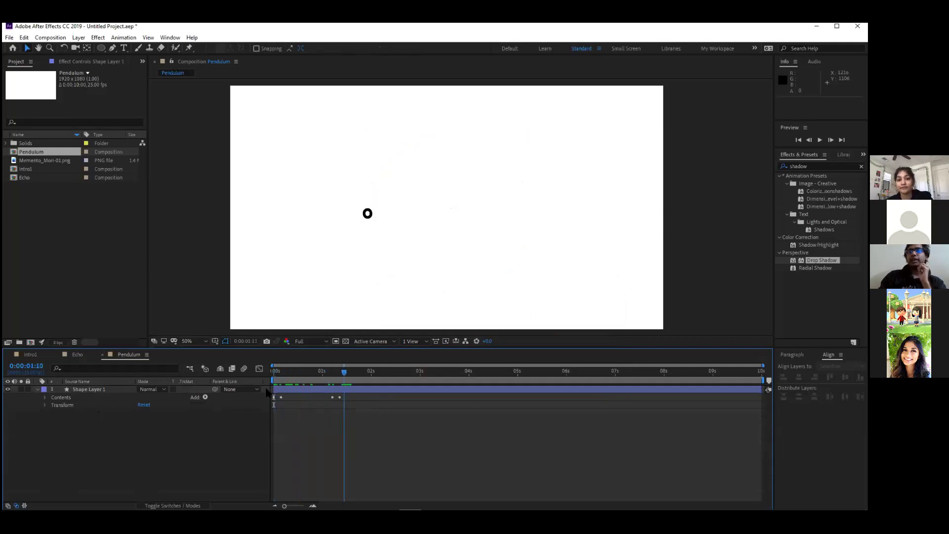
key("space")
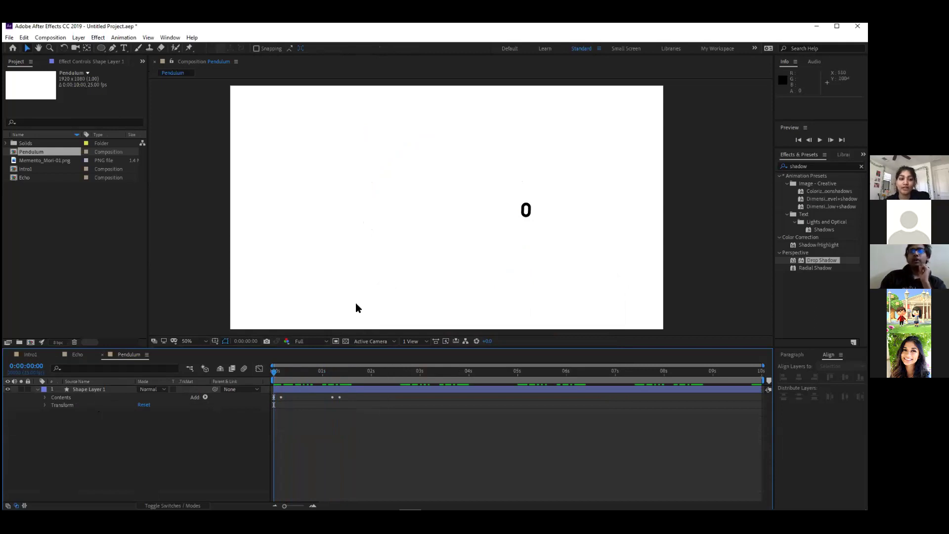
Show the rulers and the Title/Action Safe overlay in the composition view
left_click(149, 39)
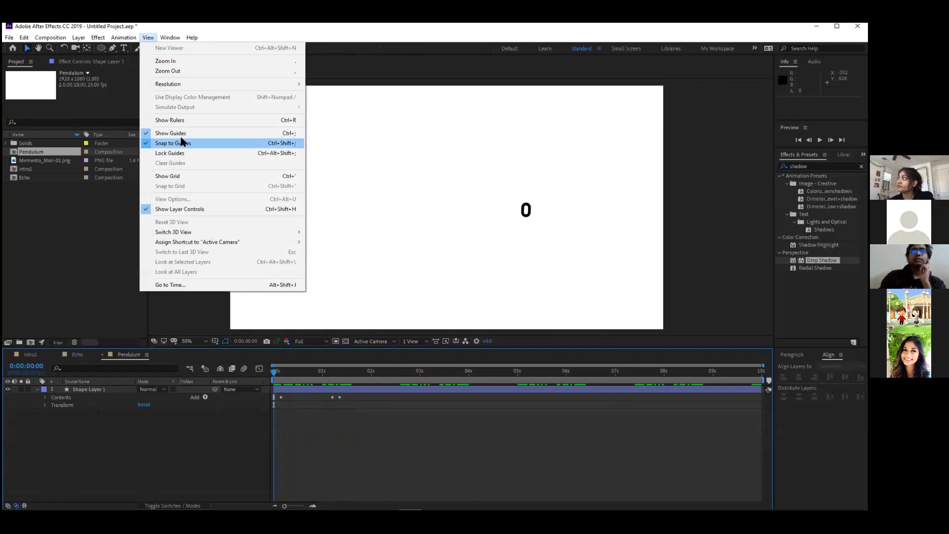
left_click(188, 122)
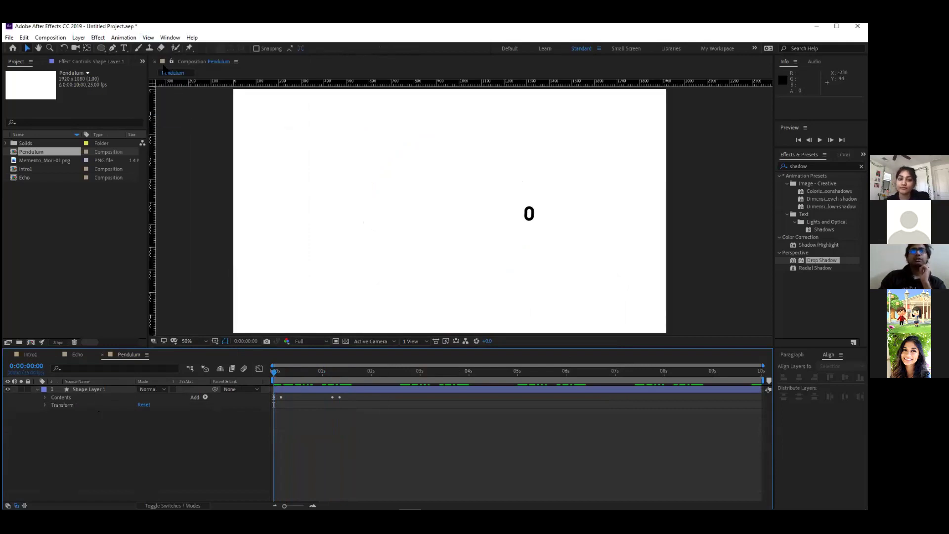
left_click(198, 341)
left_click(198, 341)
left_click(225, 342)
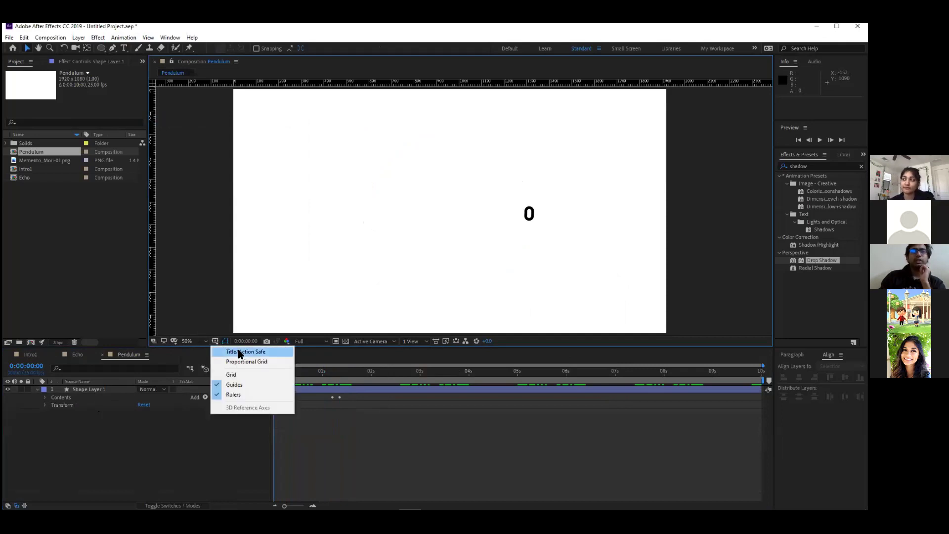
left_click(240, 352)
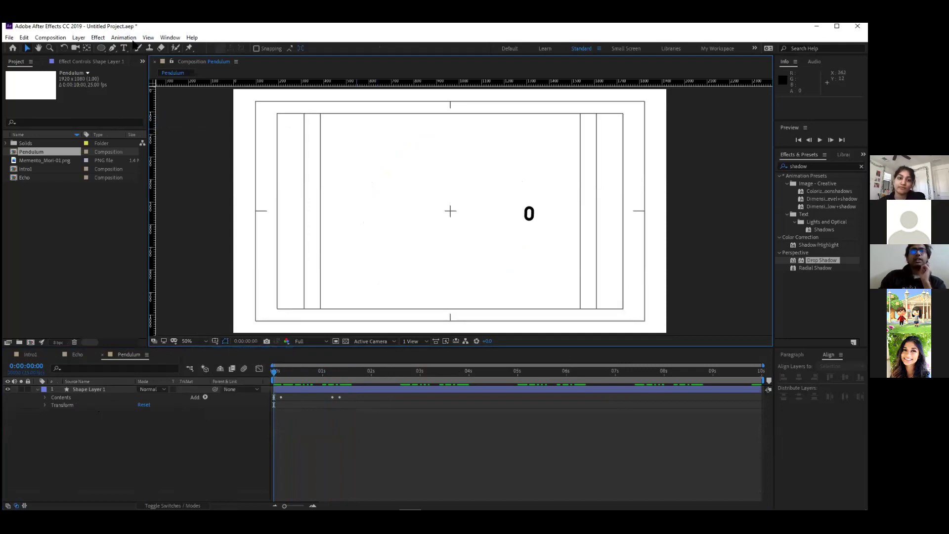
Hide the rulers, toggle the guides and show the grid over the composition
left_click(150, 38)
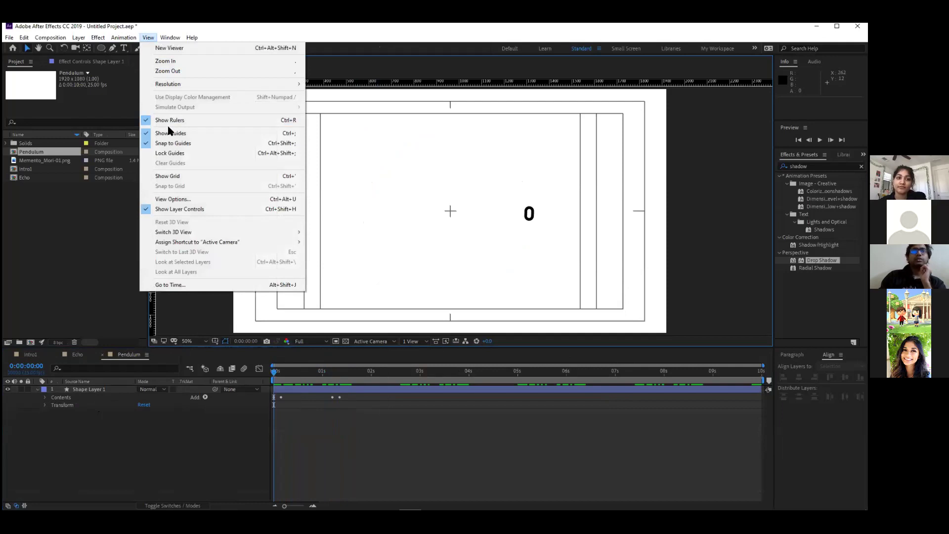
left_click(163, 129)
left_click(148, 38)
left_click(186, 132)
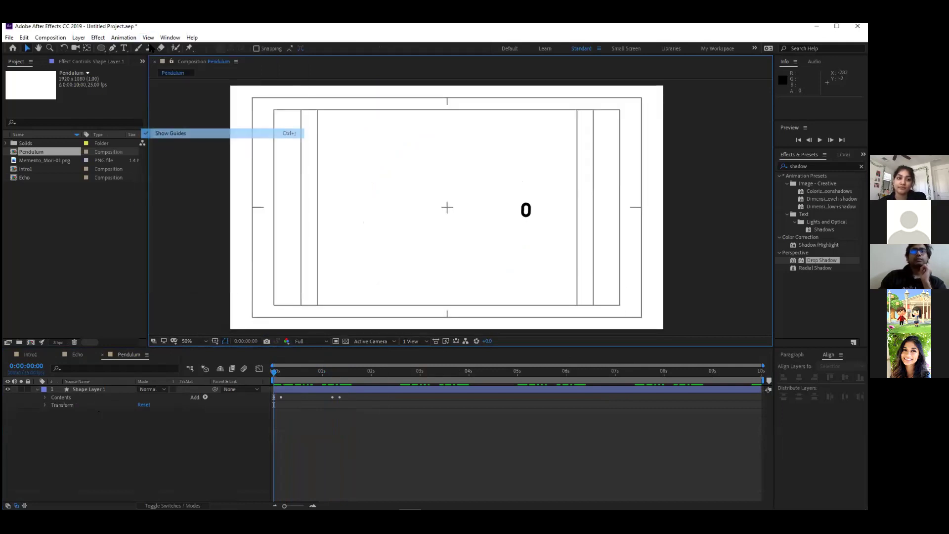
left_click(149, 38)
left_click(197, 176)
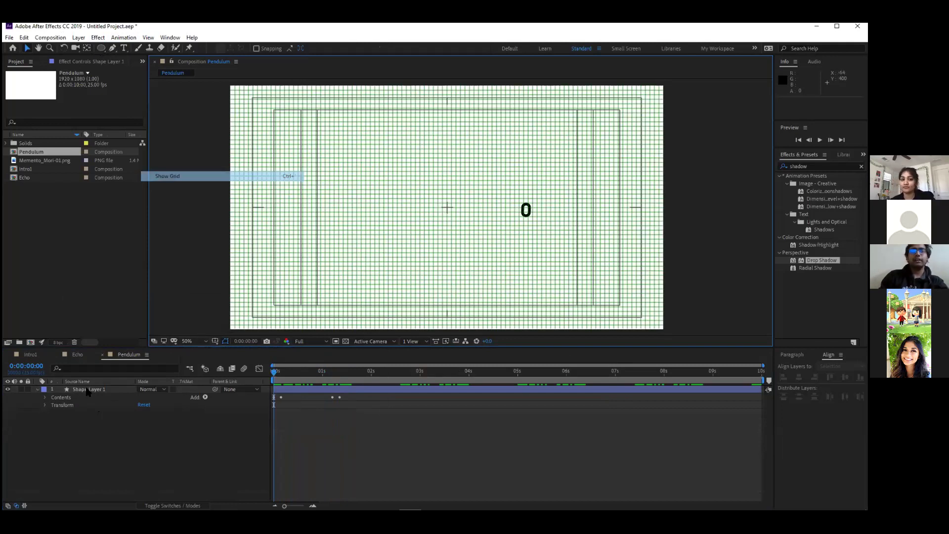
Try starting a Pen path on Shape Layer 1 between the composition center and the arc, and undo the point
key("period")
key("period")
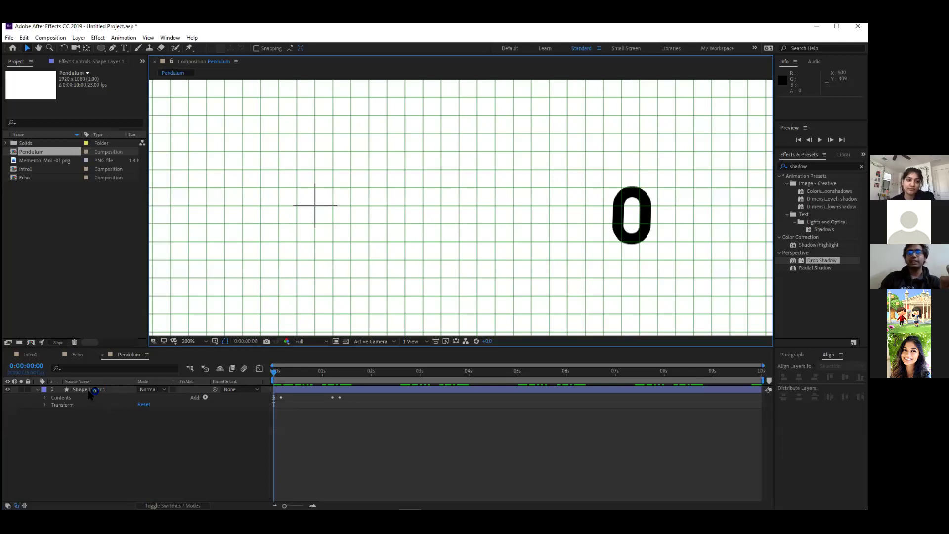
left_click(89, 391)
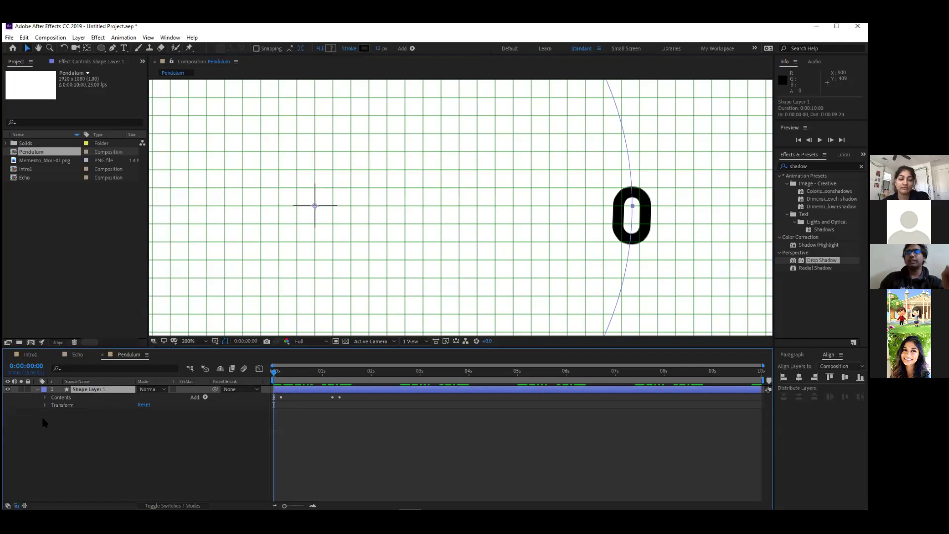
left_click(113, 48)
key("F2")
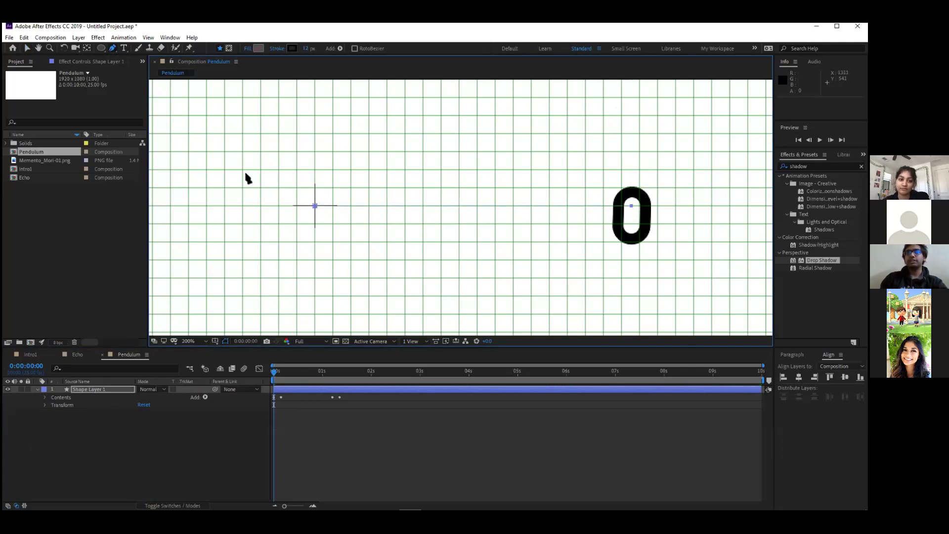
left_click(393, 207)
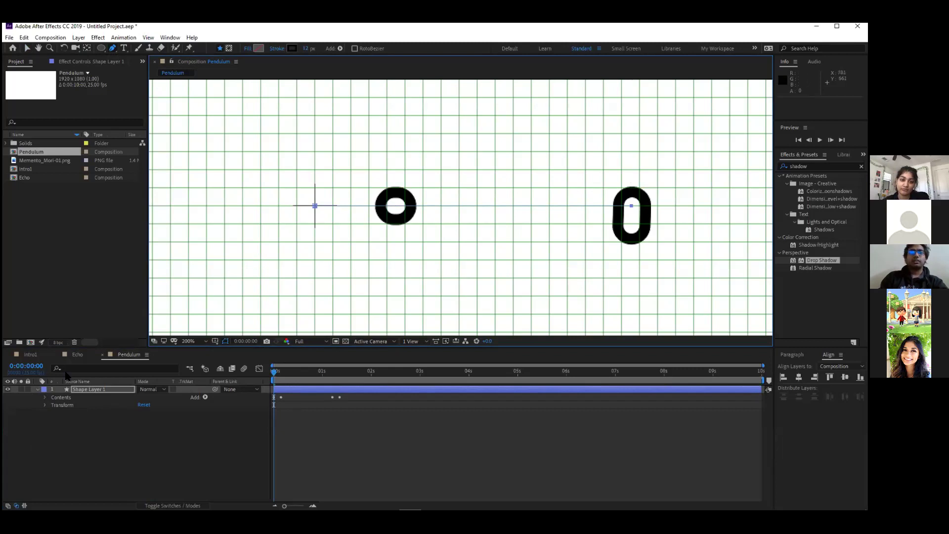
key("ctrl+z")
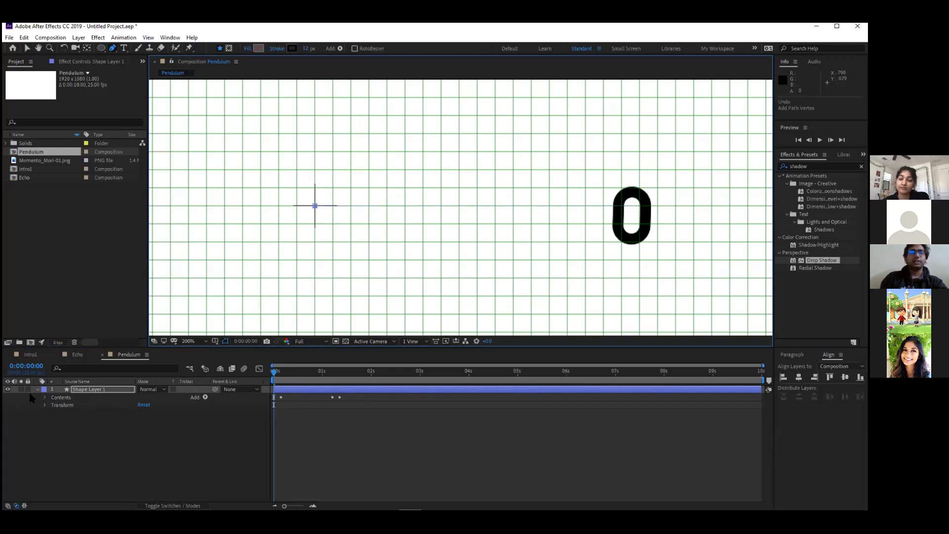
Group Shape 1, Ellipse 1, Trim Paths 1, Offset Paths 1 and Fill 1 of Shape Layer 1 together
left_click(44, 397)
left_click(53, 429)
left_click(53, 435)
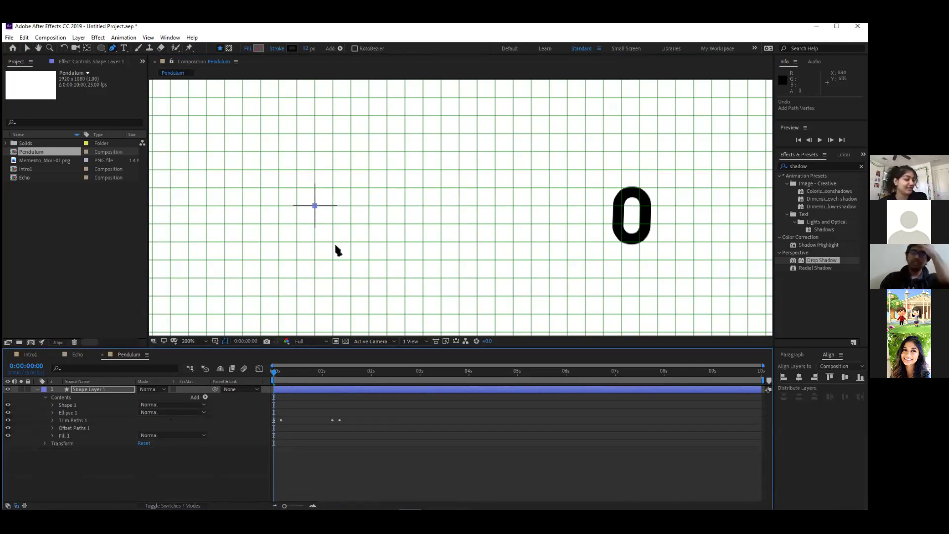
left_click(72, 406)
left_click(69, 436, "shift")
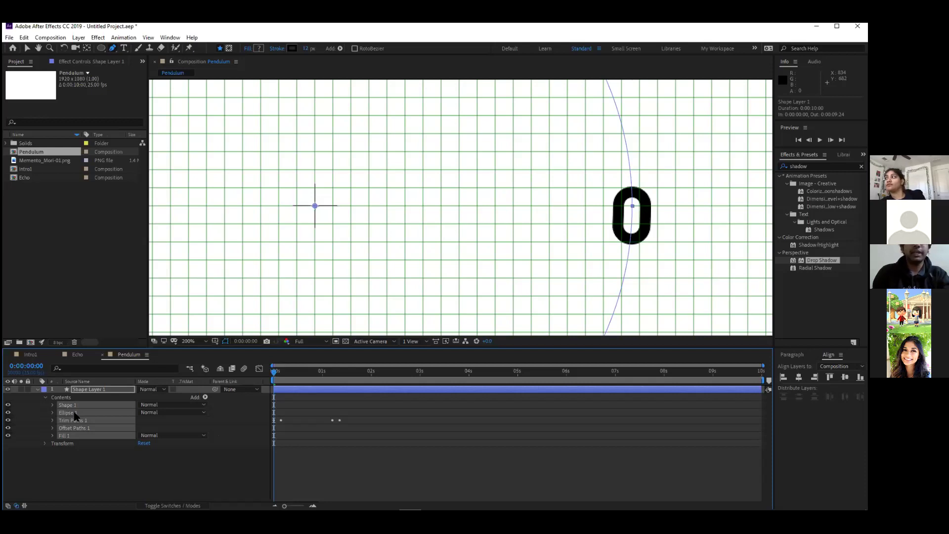
key("ctrl+g")
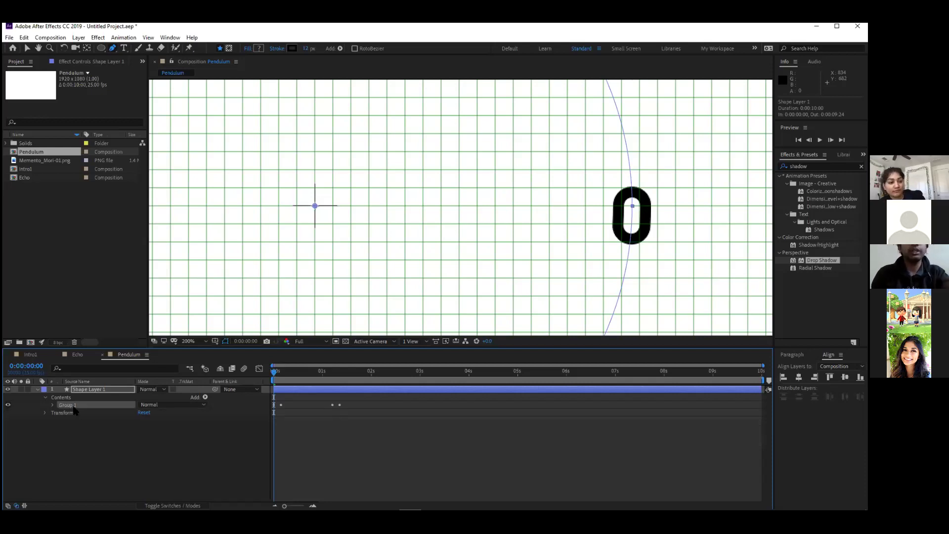
Rename the new group as pendulum and select the Contents of Shape Layer 1
left_click(70, 404)
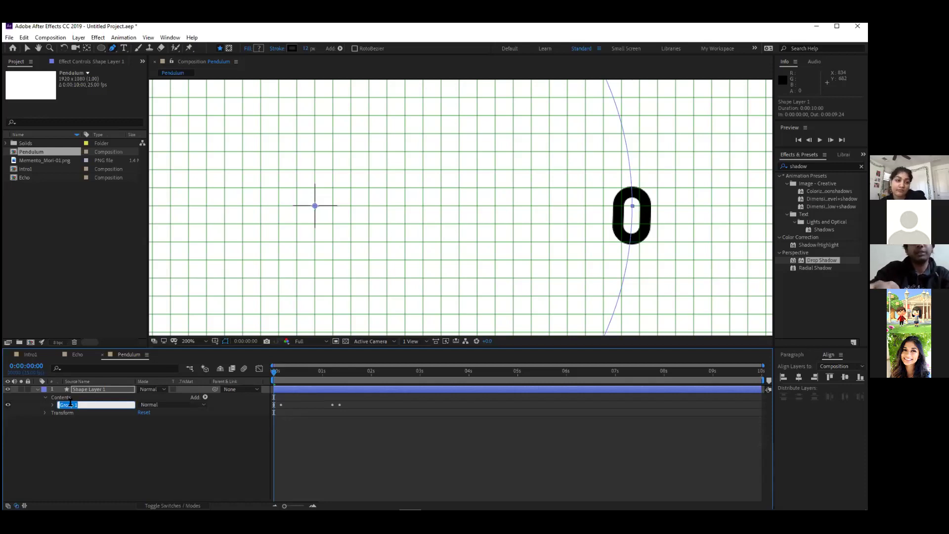
key("BackSpace")
type("pendulum")
key("Return")
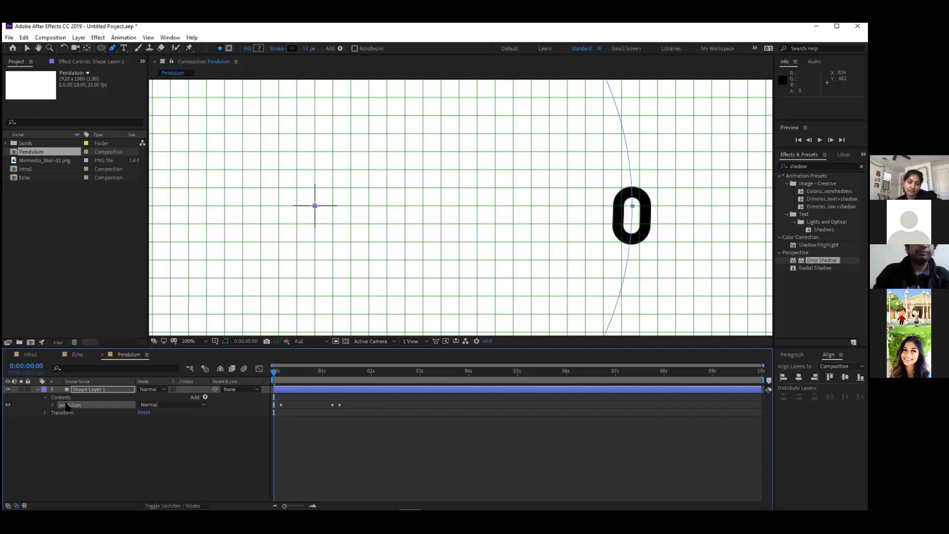
left_click(104, 397)
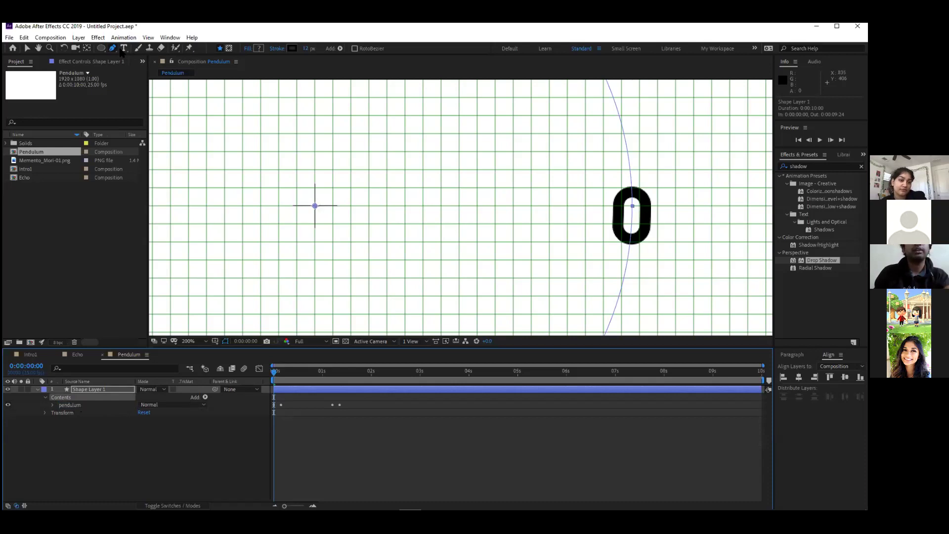
Undo the new Pen point and the pendulum grouping, back to before the stray Shape 1 path existed
left_click(632, 206)
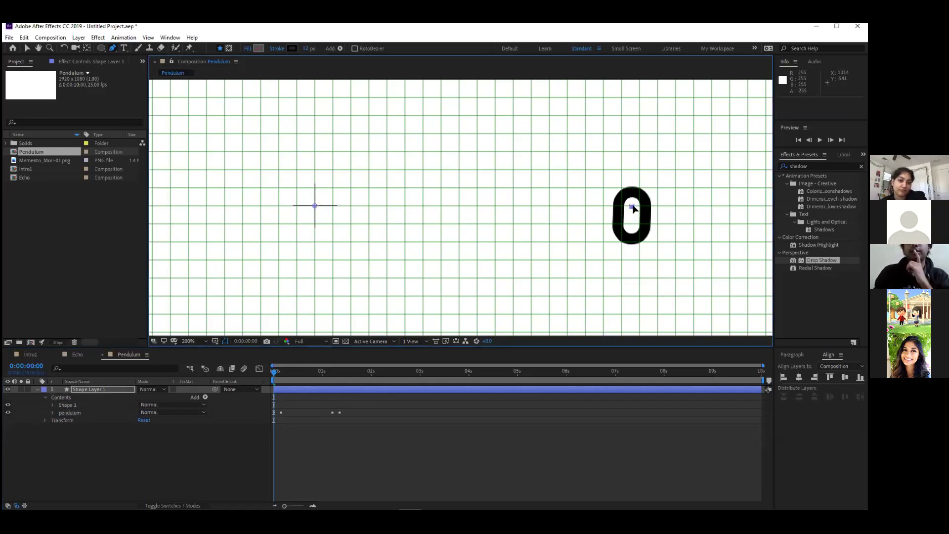
key("ctrl+z")
key("ctrl+z")
key("ctrl+z")
key("ctrl+z")
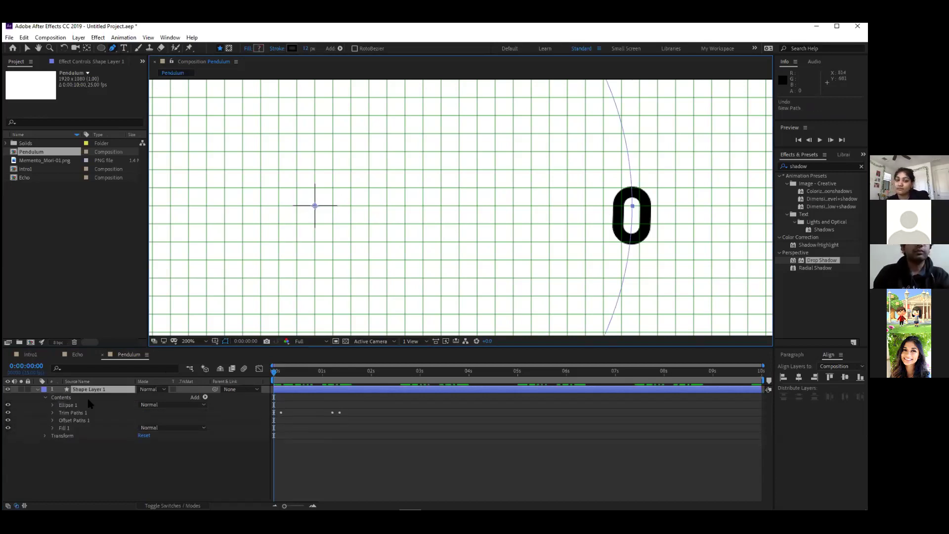
left_click(99, 429)
key("ctrl+z")
key("ctrl+z")
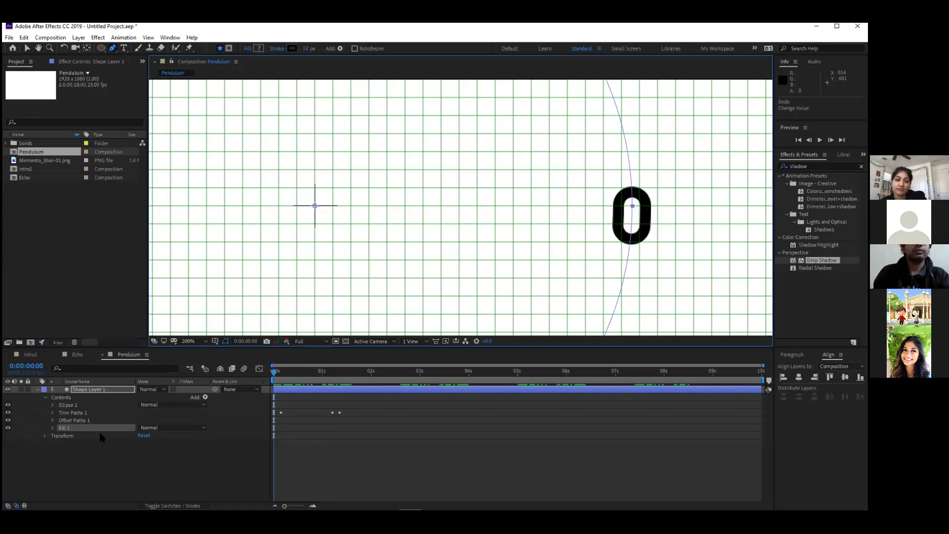
Group Ellipse 1, Trim Paths 1, Offset Paths 1 and Fill 1 of Shape Layer 1 and name the group pendulum
left_click_drag(74, 401, 74, 435)
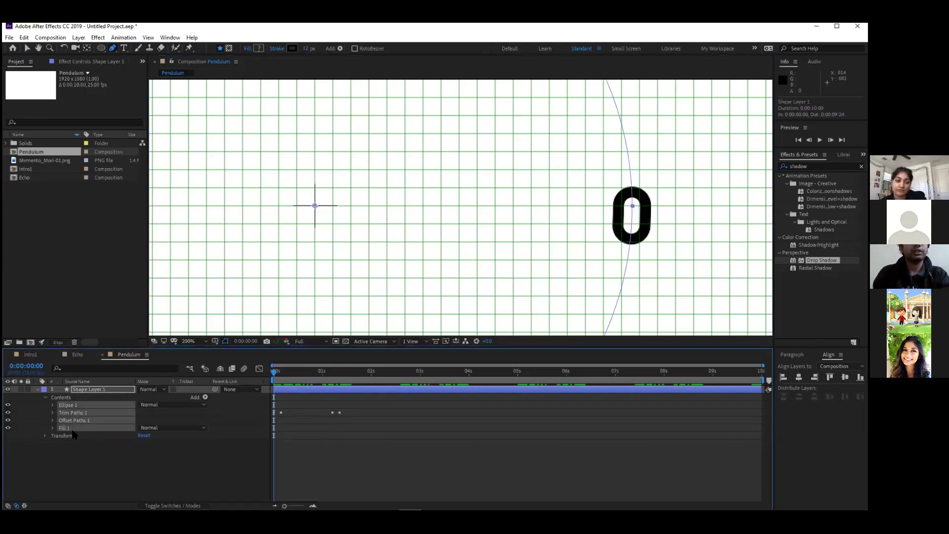
key("ctrl+g")
key("Return")
type("p")
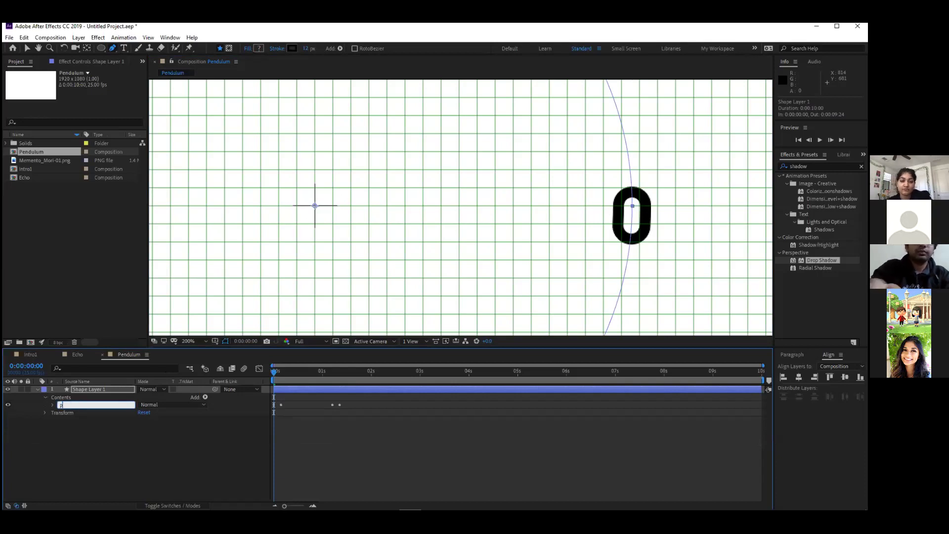
type("endulum")
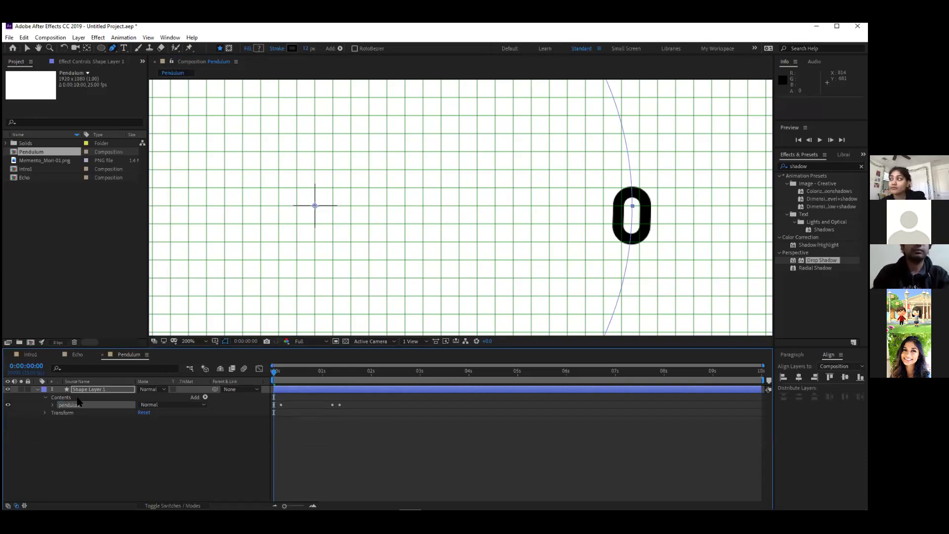
key("Return")
Draw a straight Pen path on Shape Layer 1 from the composition center to the arc and name the shape line
left_click(97, 420)
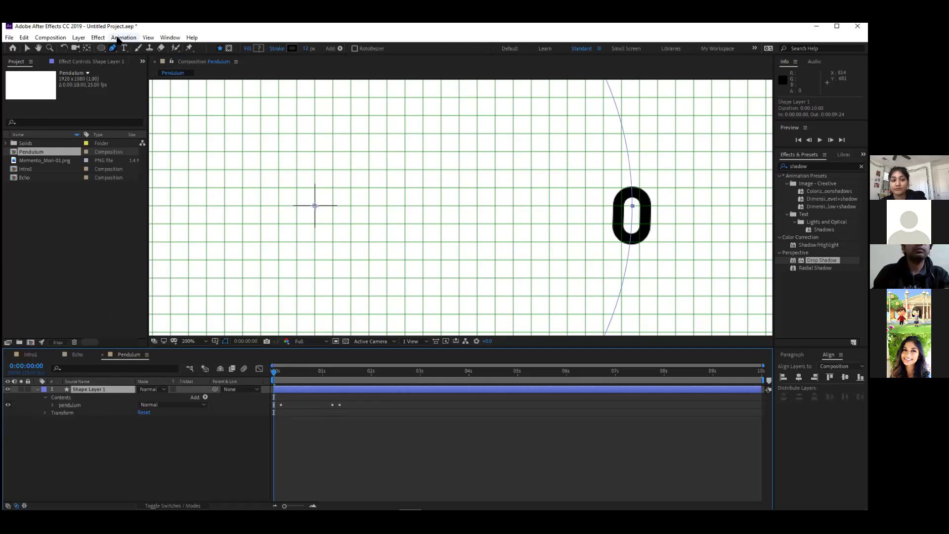
left_click(313, 207)
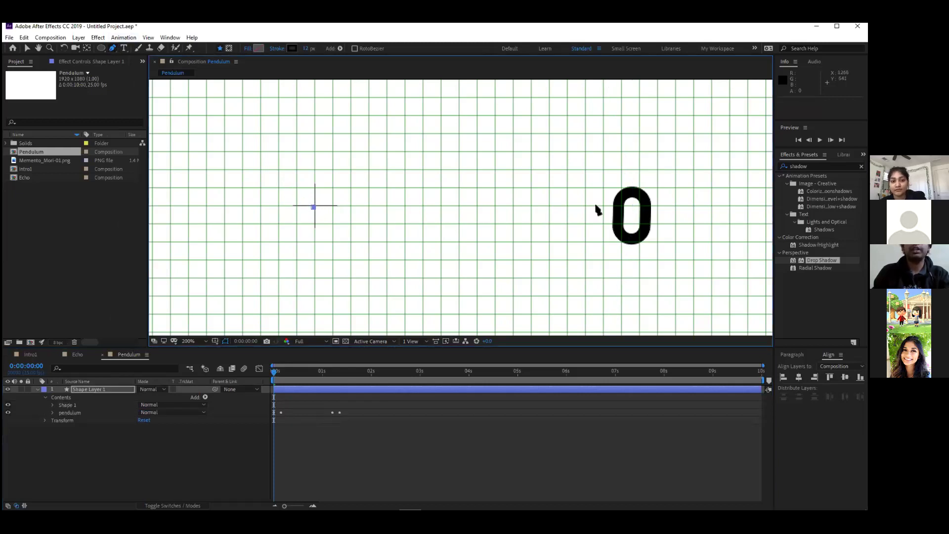
left_click(633, 207)
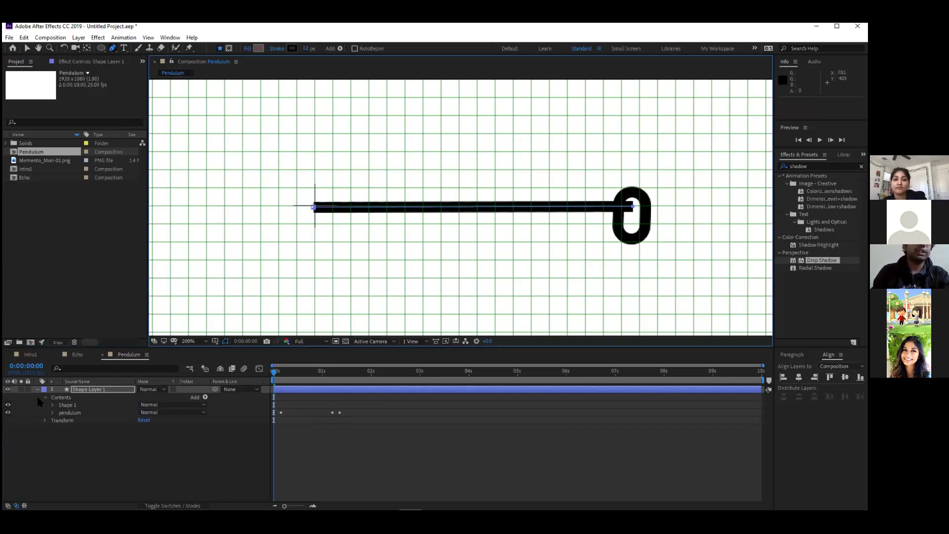
left_click(68, 406)
key("Return")
type("line")
key("Return")
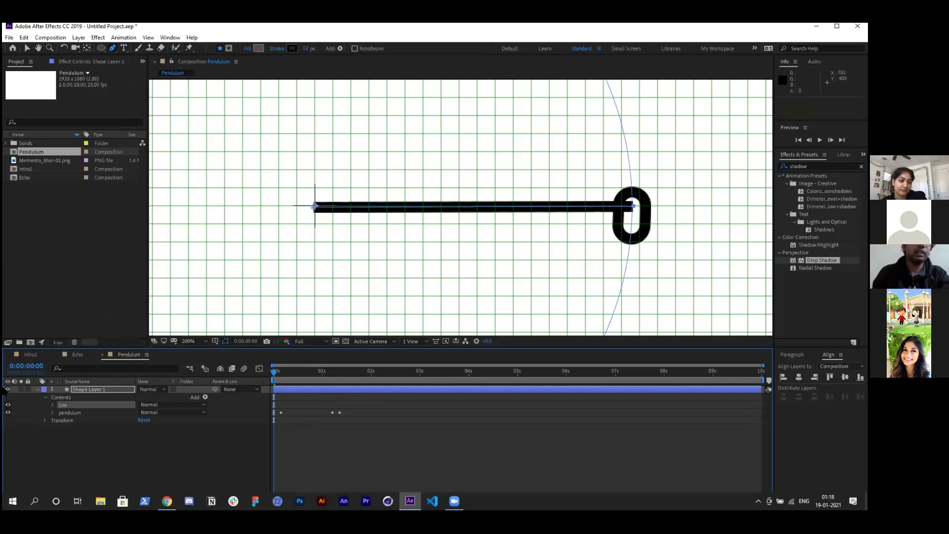
Set the Line Cap of the line's Stroke 1 to Round Cap and collapse the layer's Contents
left_click(53, 405)
left_click(60, 413)
left_click(61, 428)
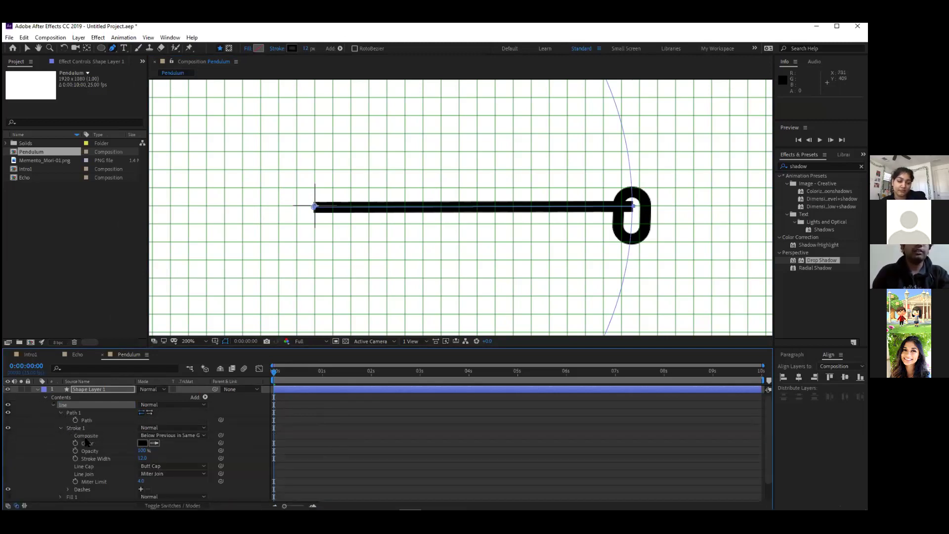
left_click(173, 467)
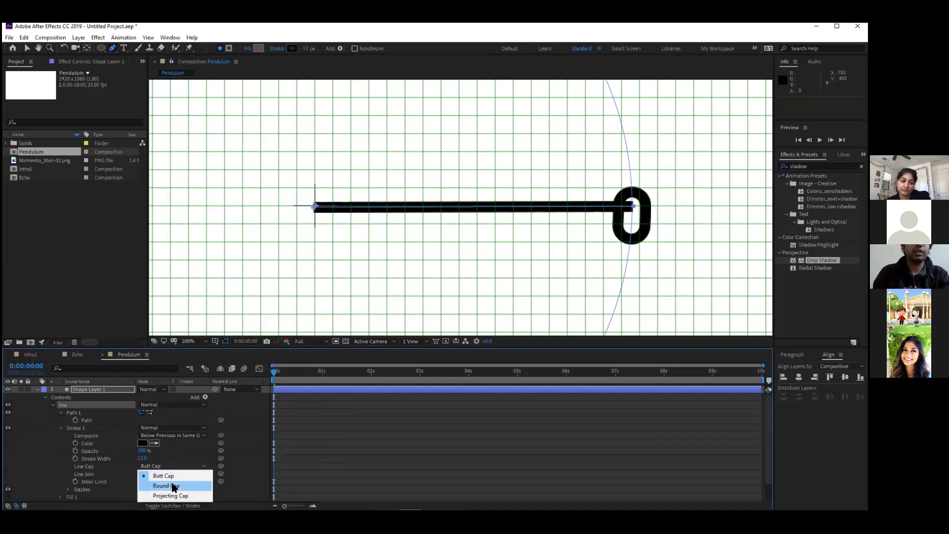
left_click(175, 487)
left_click(45, 399)
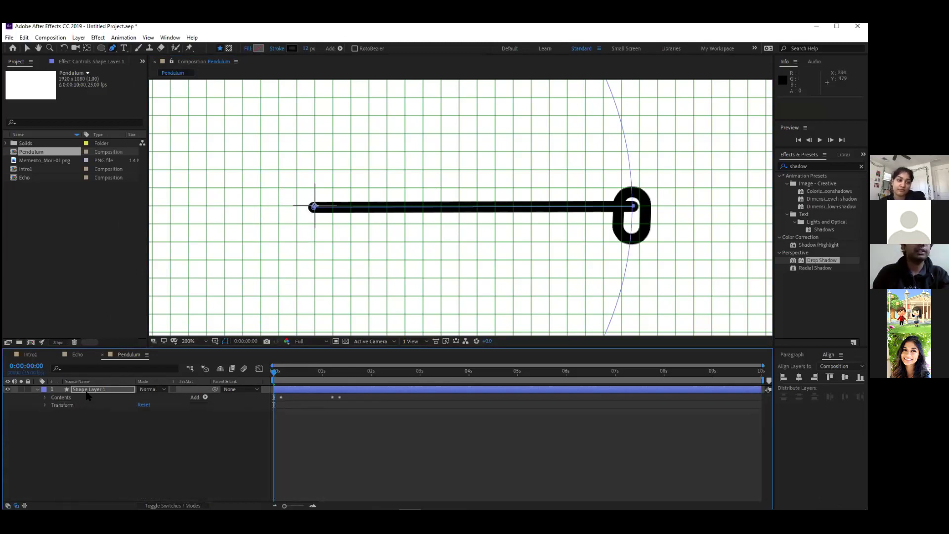
Move the line group below the pendulum group in the Contents of Shape Layer 1
left_click(27, 48)
left_click(425, 208)
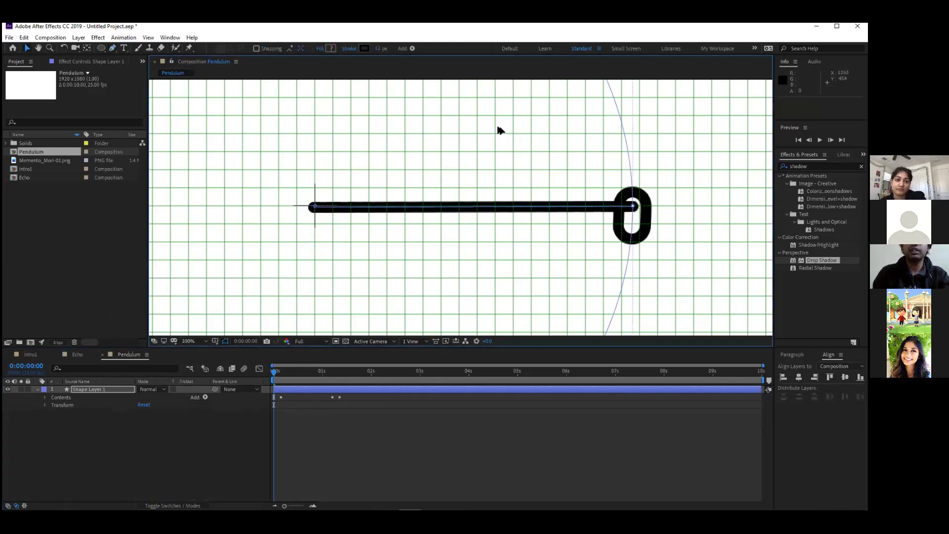
left_click(45, 398)
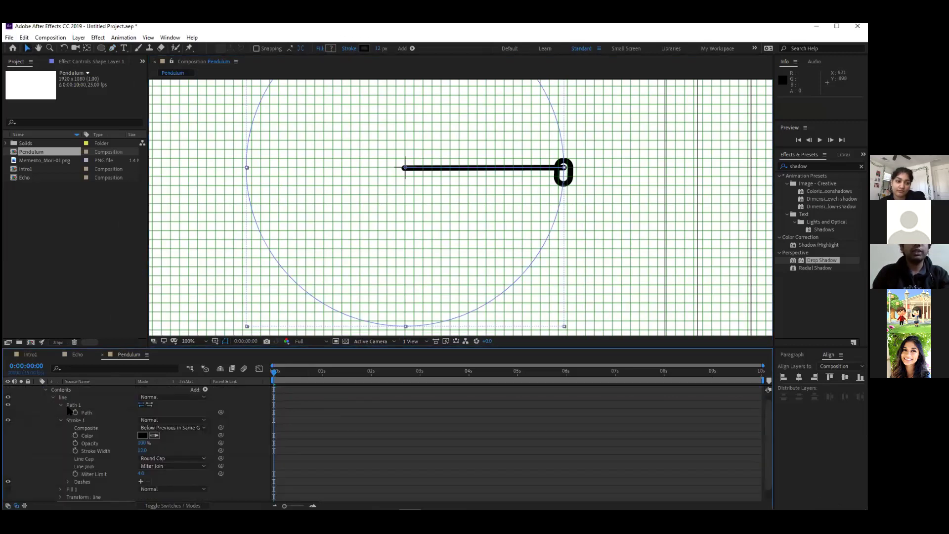
left_click(69, 406)
left_click_drag(68, 406, 77, 422)
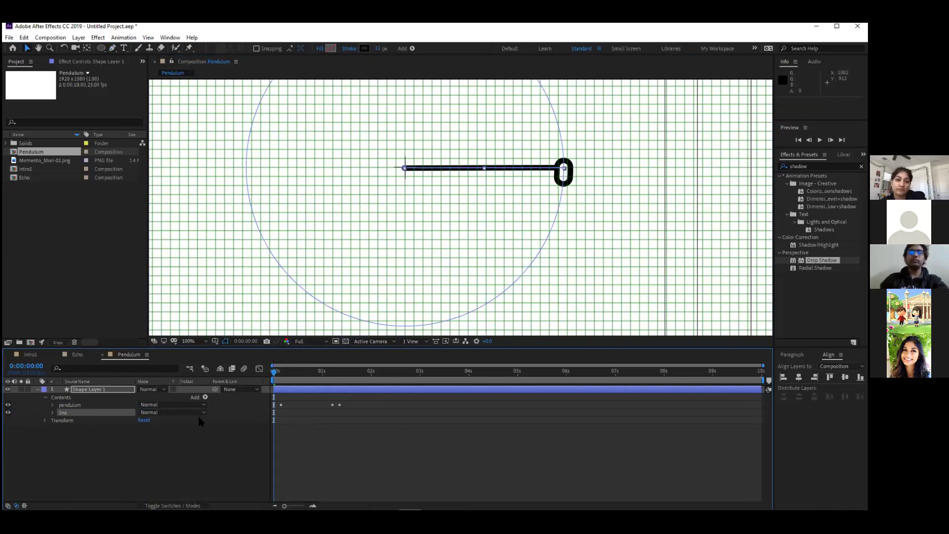
Expand the line group's transform properties and turn on Rotation keyframing at 0:00:00:00
left_click(53, 412)
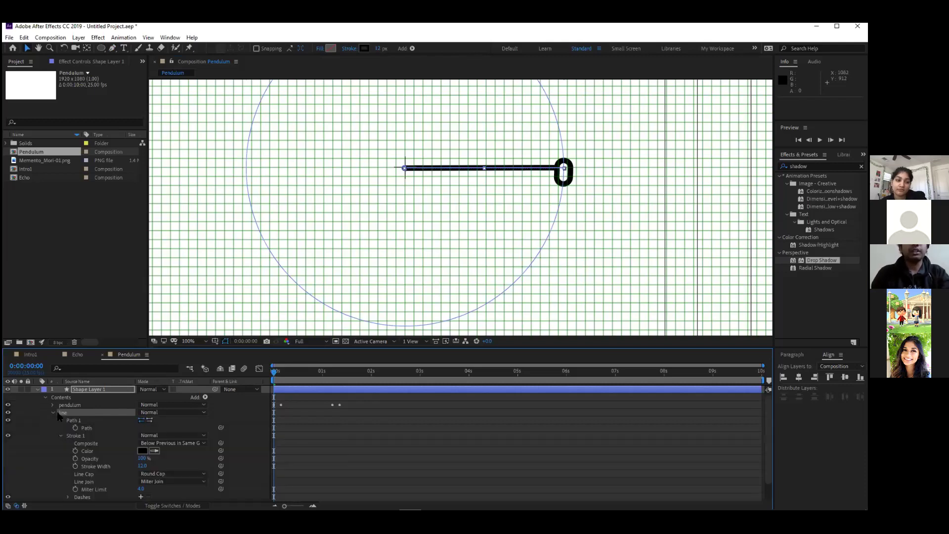
left_click(61, 421)
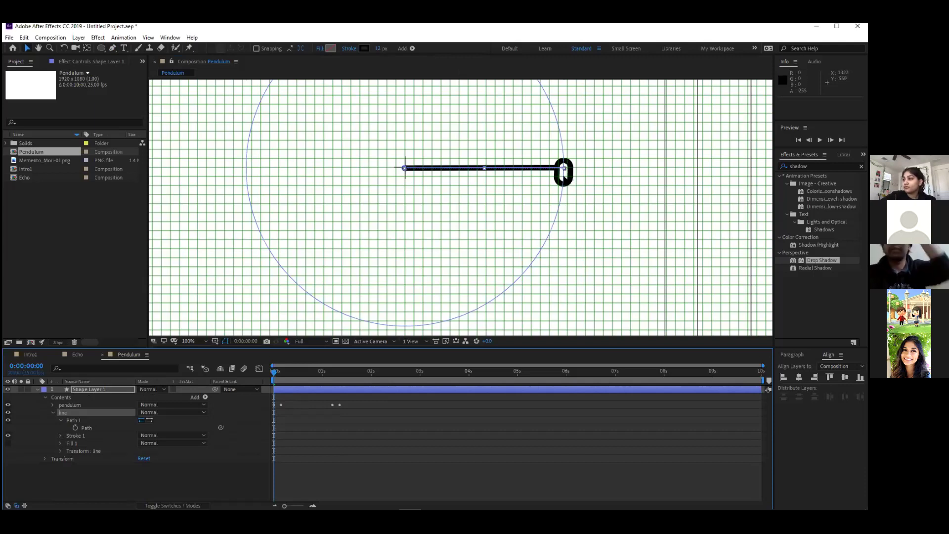
left_click(60, 451)
scroll(61, 447, "down", 2)
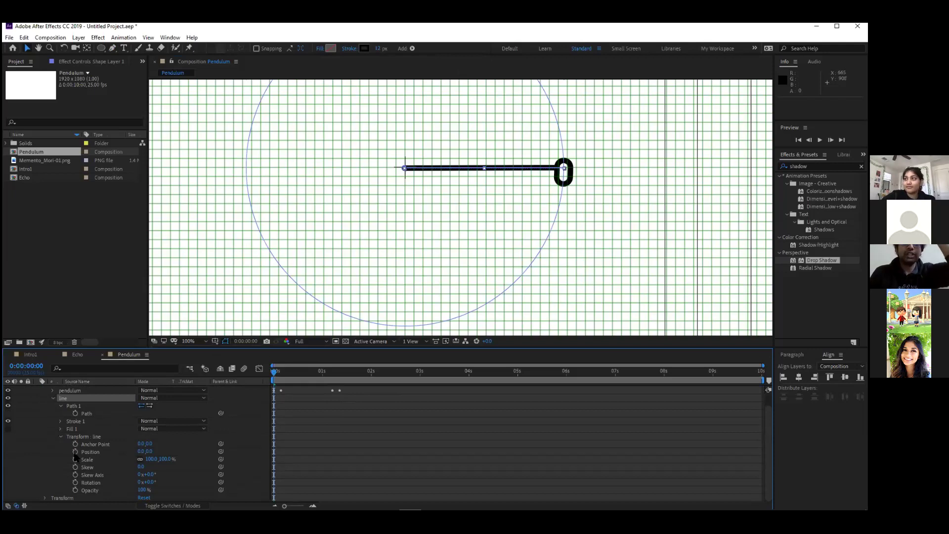
left_click(75, 482)
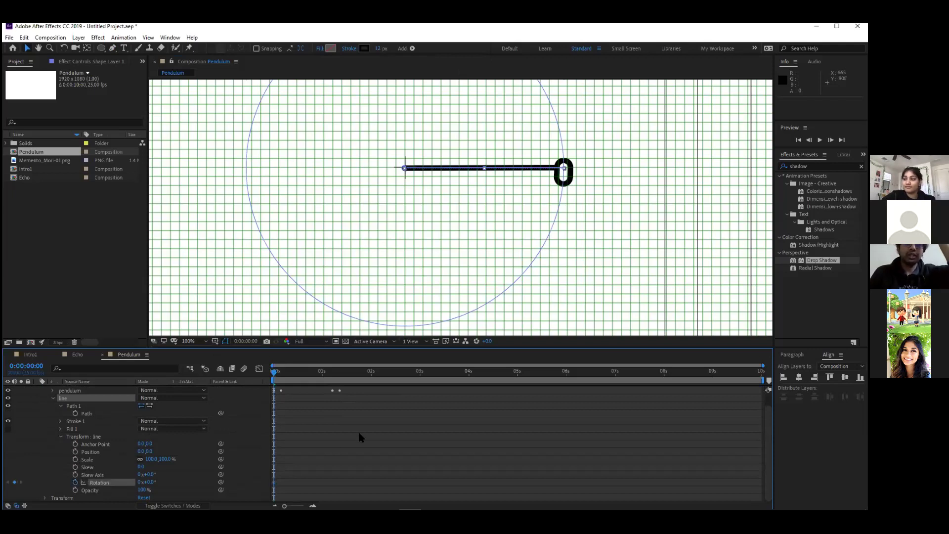
Try moving the line's Rotation keyframe to 0:00:01:06
left_click_drag(275, 483, 339, 478)
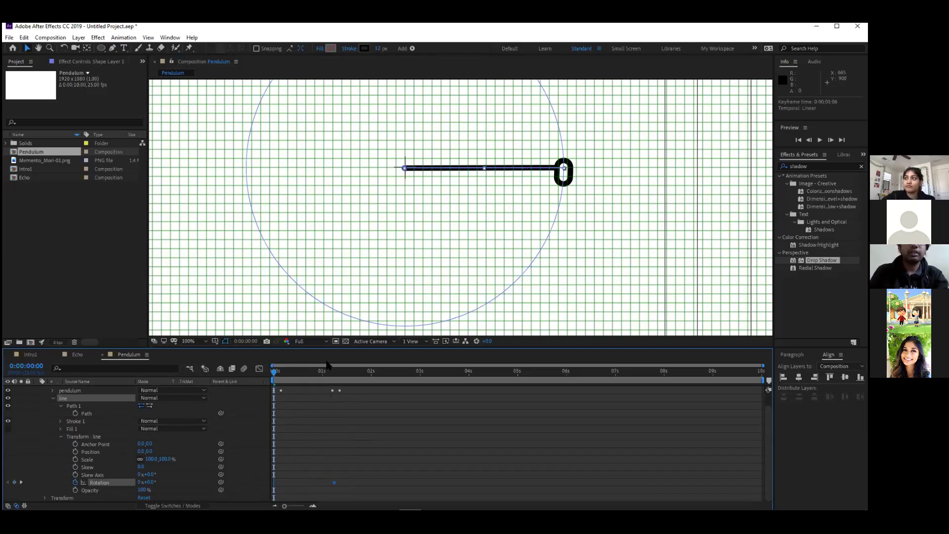
left_click_drag(315, 376, 334, 373)
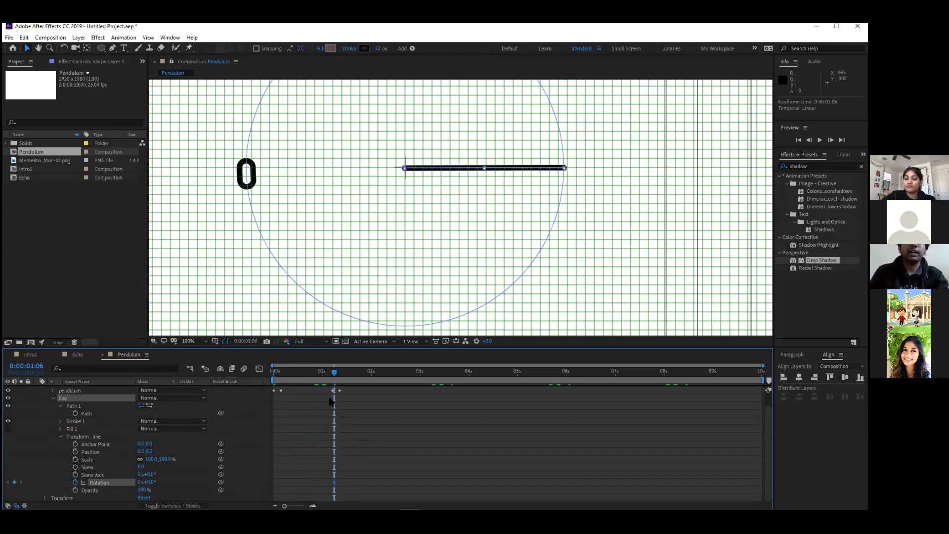
scroll(82, 407, "up", 1)
Show only keyframed properties, return the line's first Rotation keyframe to 0:00:00:00 and set Rotation to 180° at 0:00:01:05
key("u")
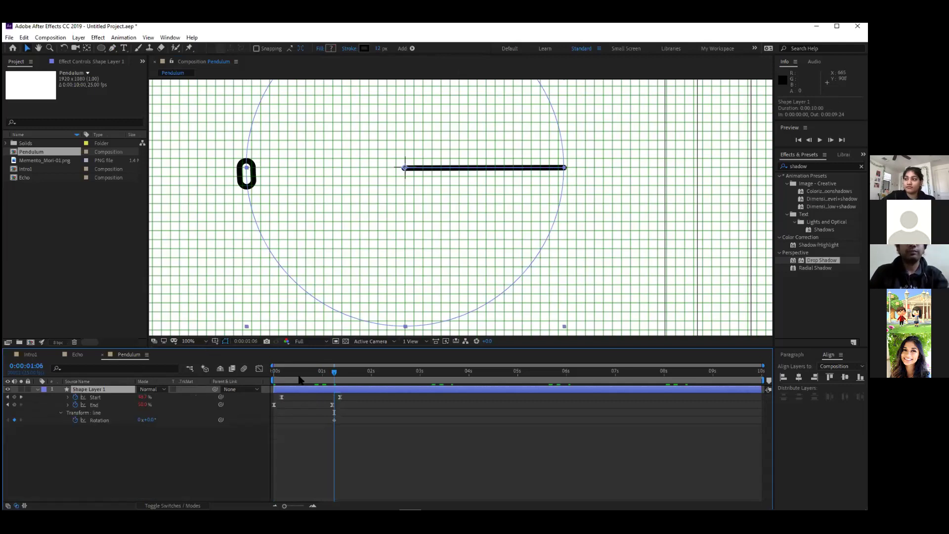
left_click(338, 377)
left_click_drag(338, 378, 332, 377)
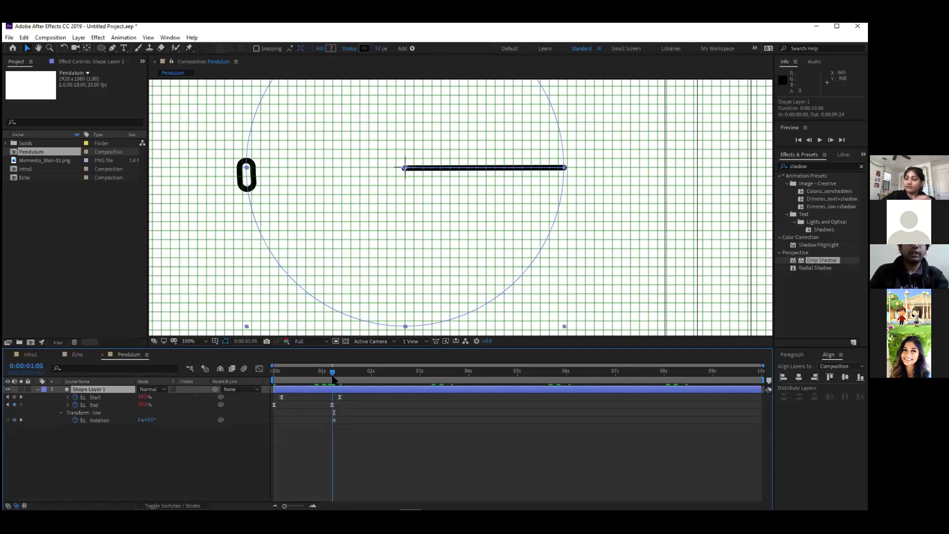
left_click(332, 421)
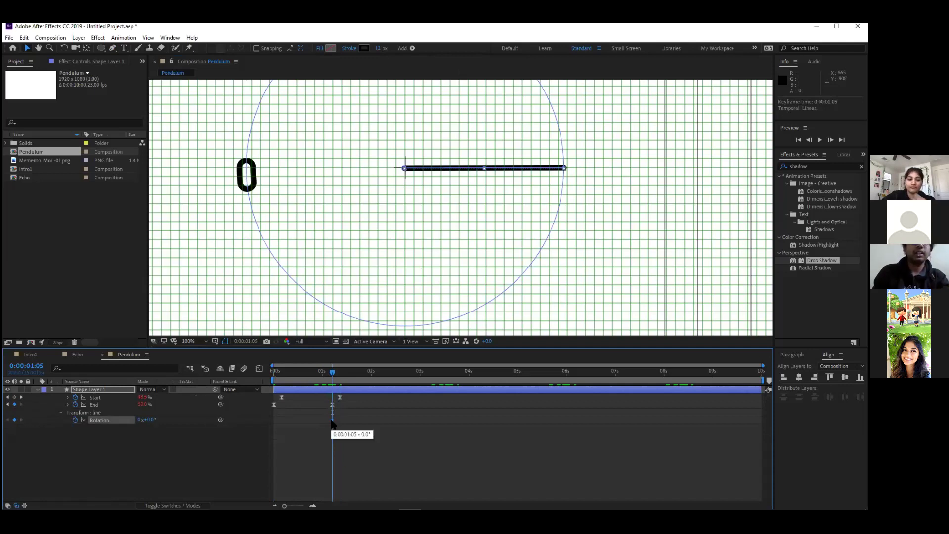
left_click_drag(283, 428, 274, 428)
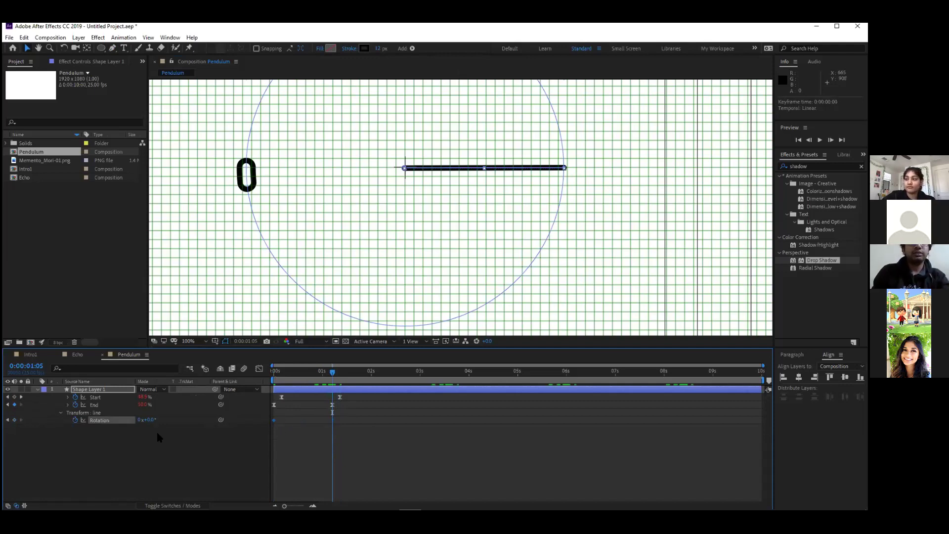
left_click(149, 420)
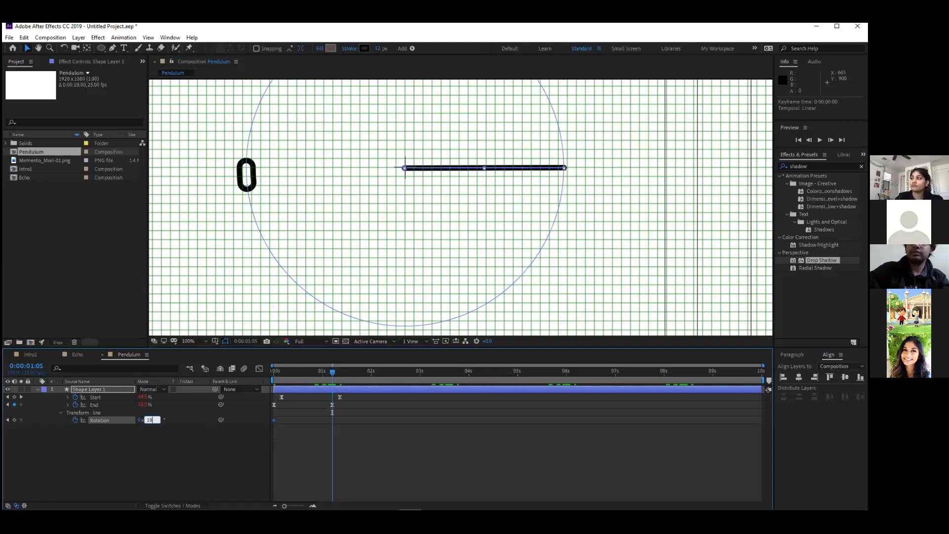
type("180")
key("Return")
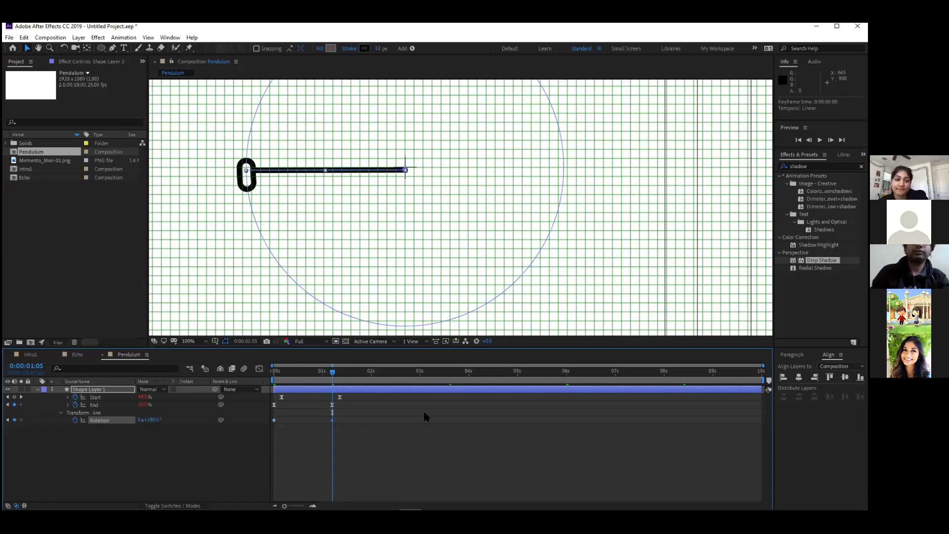
Ease both of the line's Rotation keyframes and shape their speed graph into a sharp peak midway
left_click(343, 422)
left_click_drag(345, 428, 263, 418)
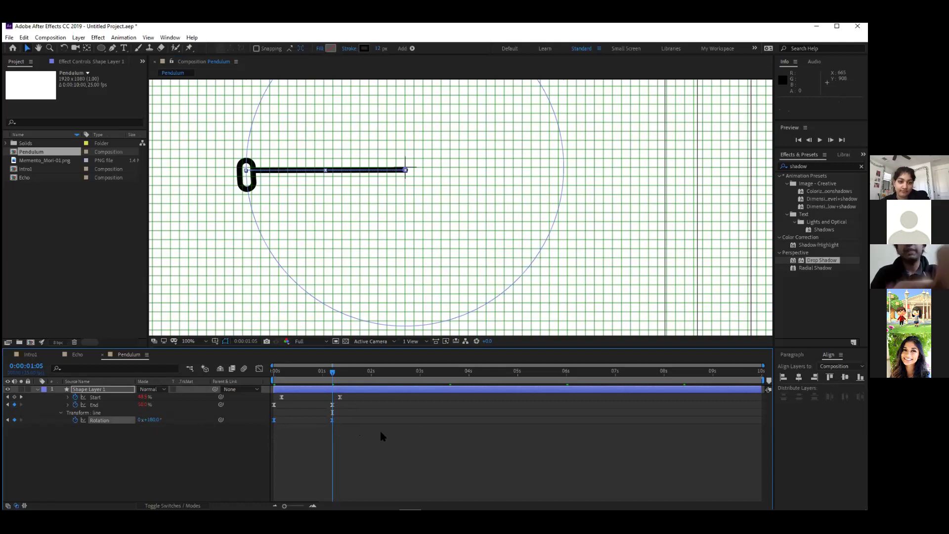
key("shift+F3")
left_click_drag(377, 476, 297, 484)
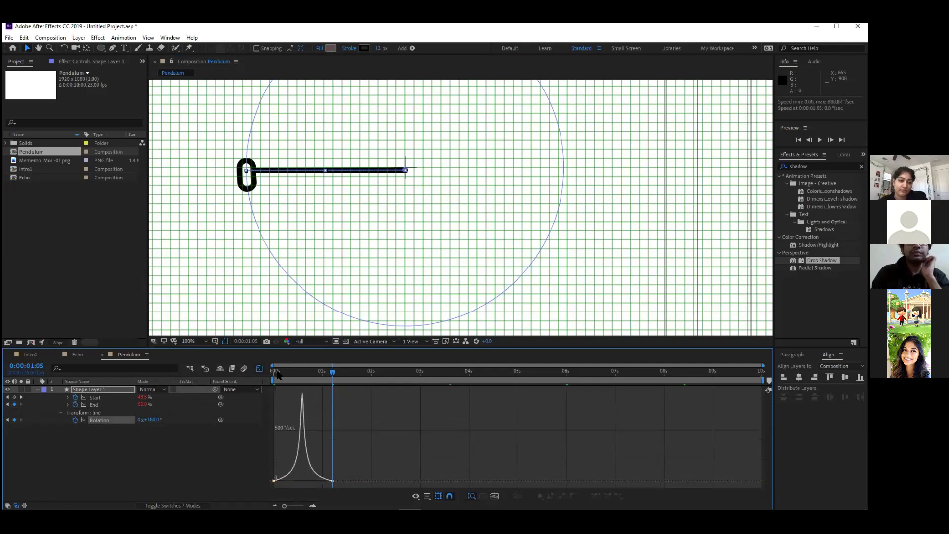
left_click(259, 369)
Hide the grid, preview the swing from the start and check the line against the arc at 0:00:00:15
left_click(286, 372)
left_click_drag(276, 377, 273, 377)
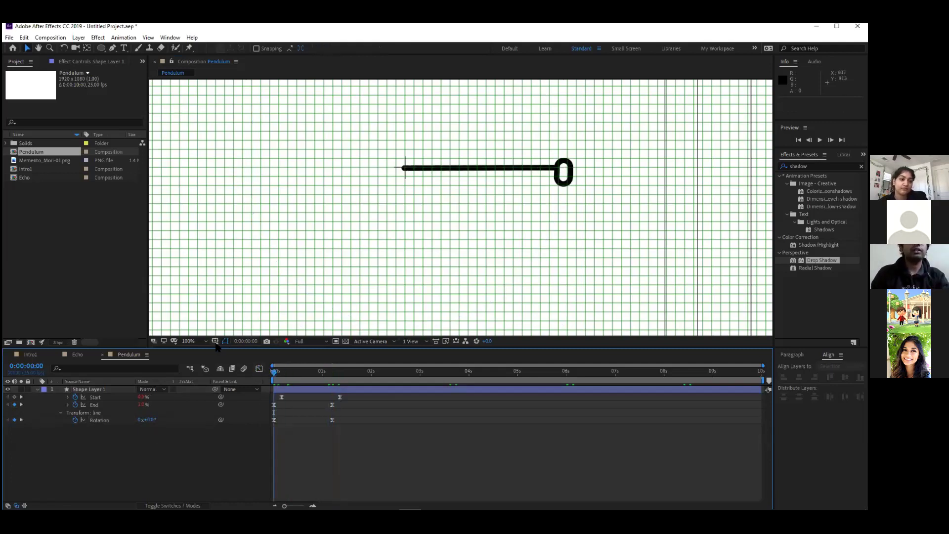
left_click(216, 341)
left_click(238, 384)
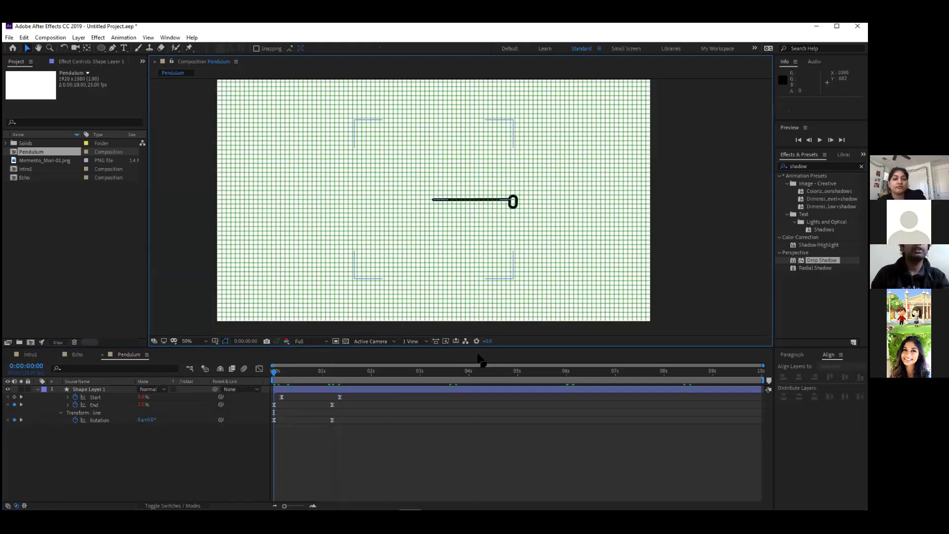
key("space")
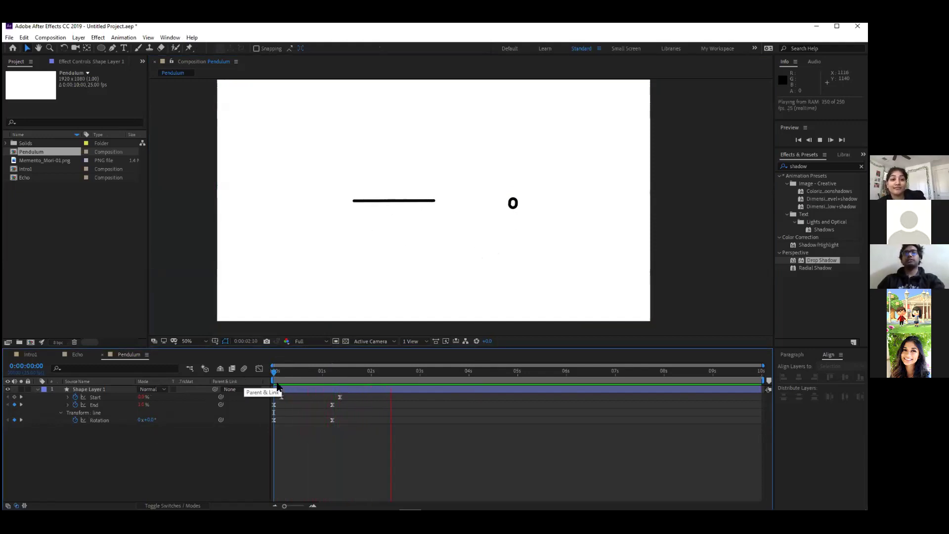
key("space")
left_click(303, 378)
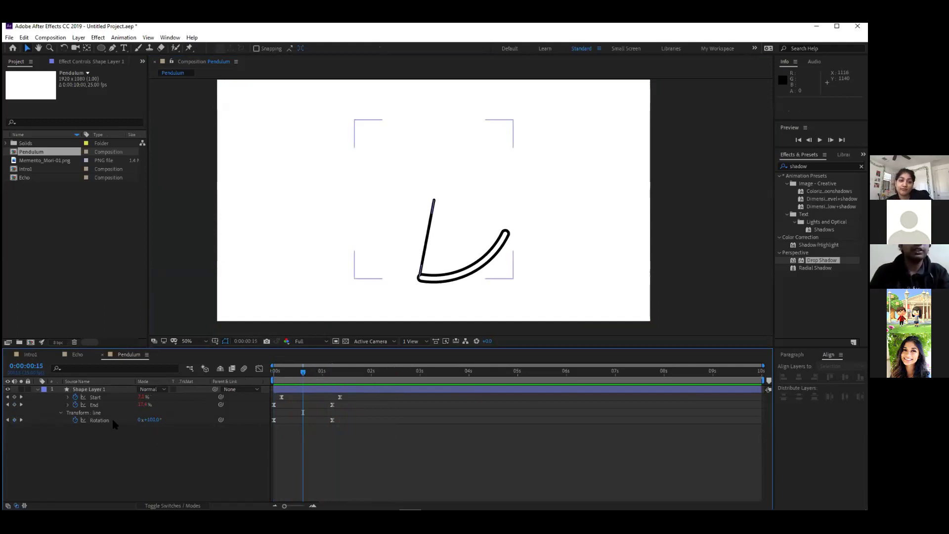
Add the expression loopOut("pingpong") to the line's Rotation and preview the looping swing from the start
left_click(76, 419, "alt")
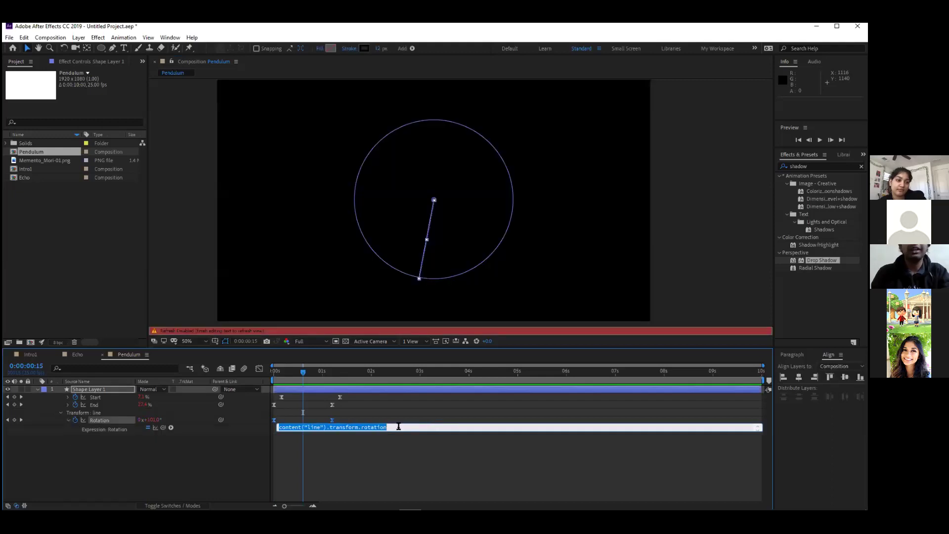
type("loopOut(\"")
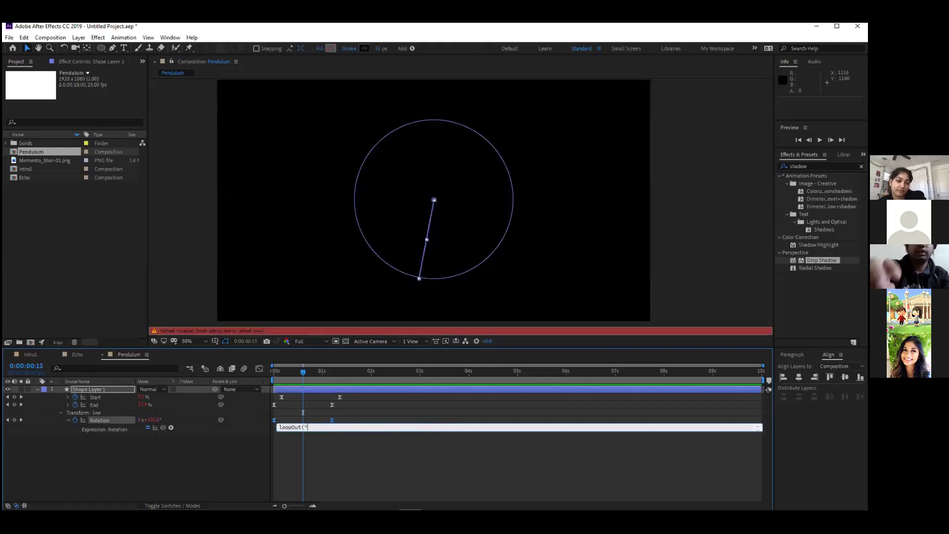
type("pingpong\")")
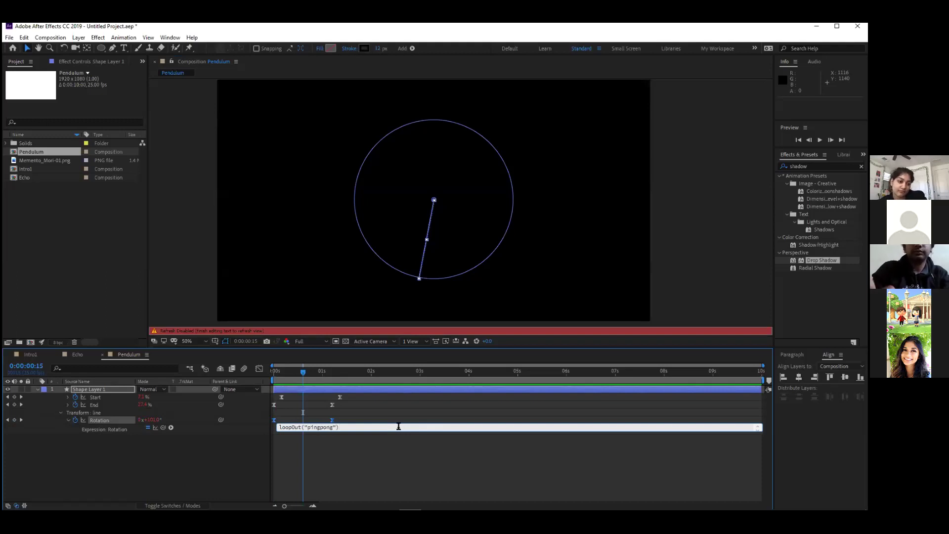
left_click(381, 476)
key("space")
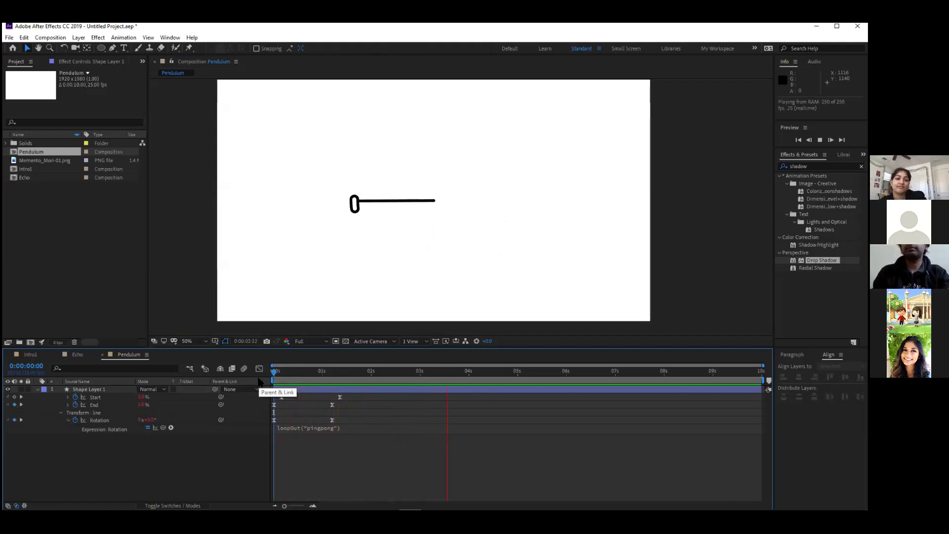
key("space")
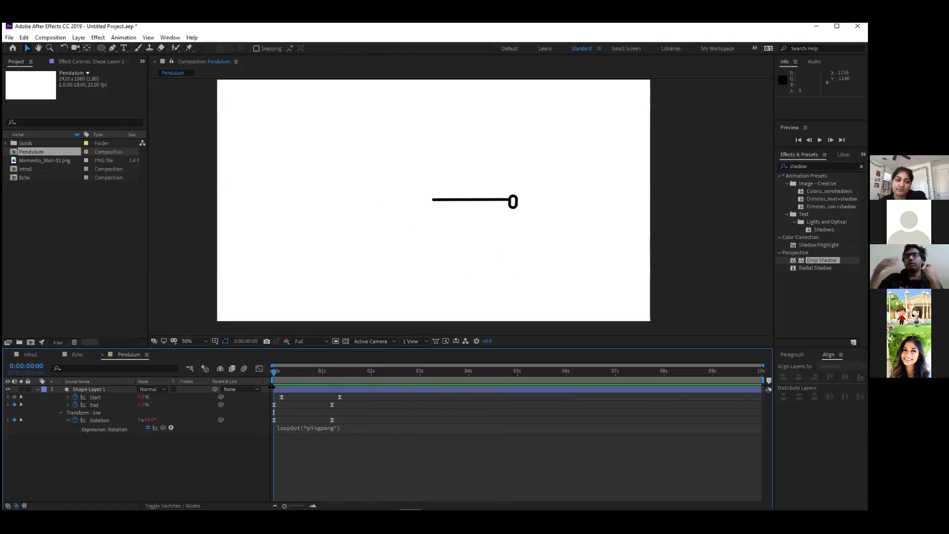
Scrub the swing to 0:00:01:04 and back to the start to check the line against the arc
key("apostrophe")
key("apostrophe")
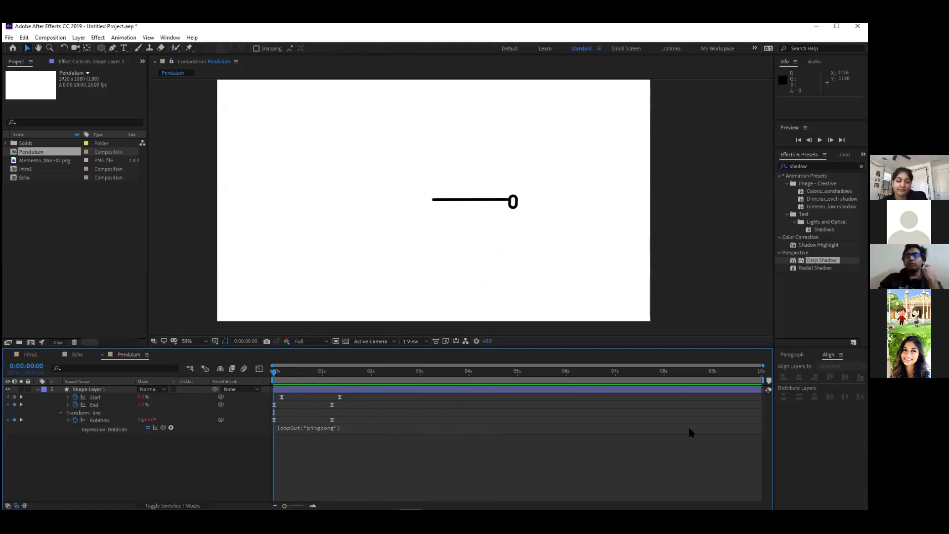
left_click(296, 375)
left_click_drag(296, 377, 331, 384)
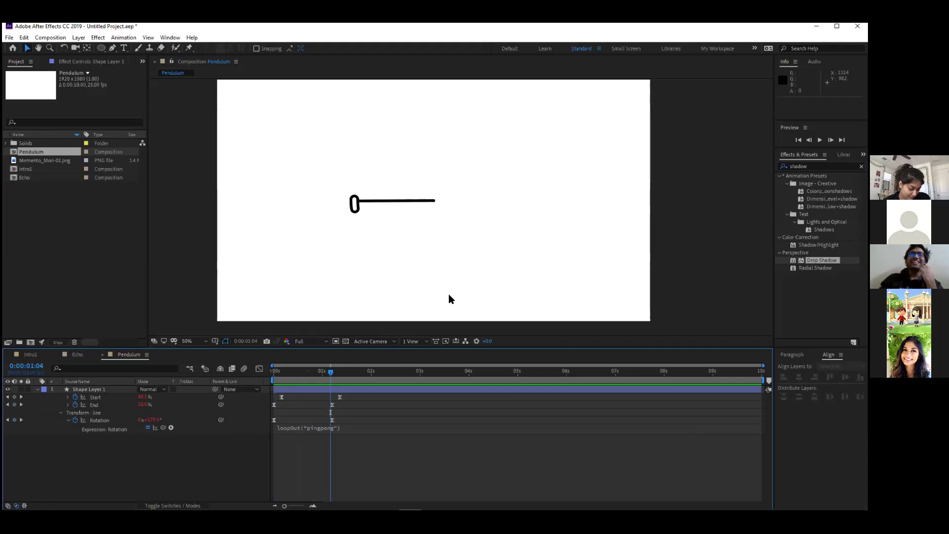
left_click_drag(330, 372, 273, 390)
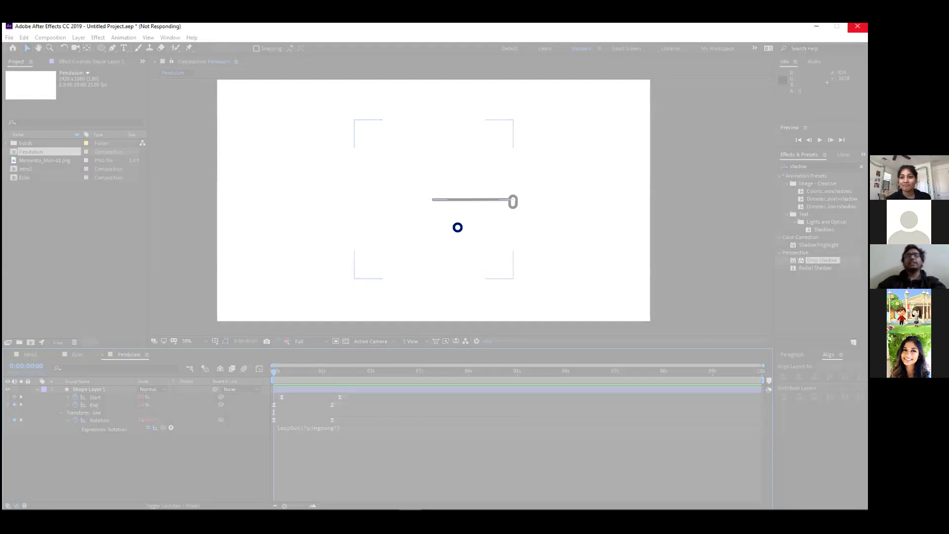
left_click(457, 227)
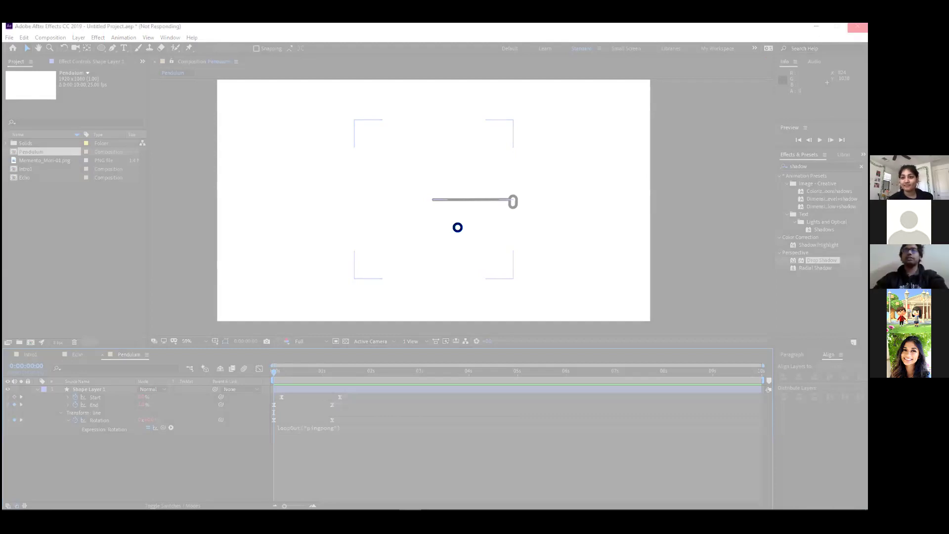
left_click(409, 285)
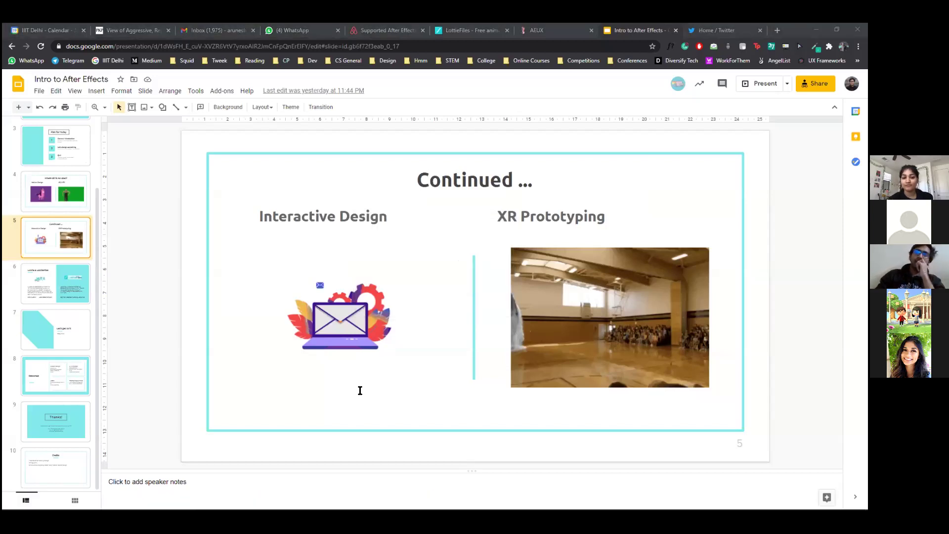
Switch to File Explorer and open the project IntroToAEWorkshop.aep from the Personal (E:) drive
key("super+e")
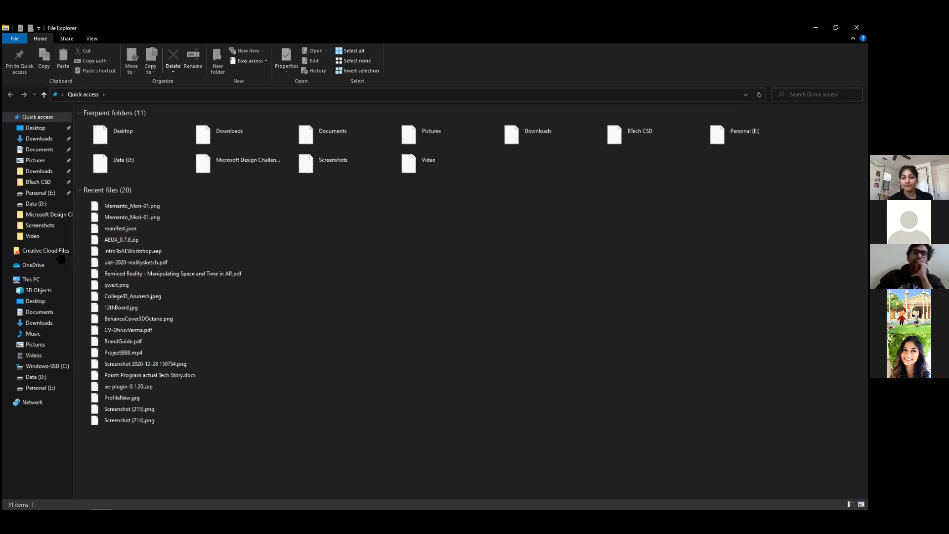
left_click(37, 193)
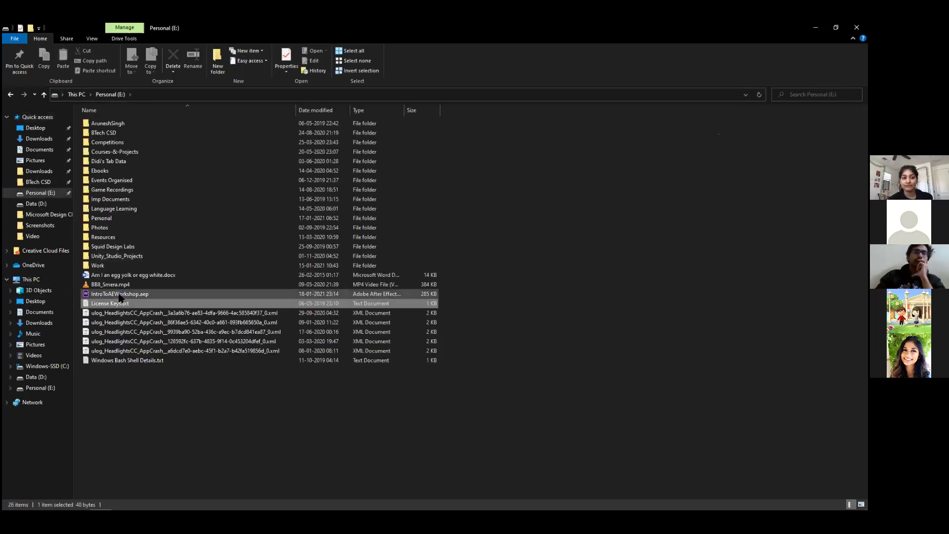
left_click(148, 294)
double_click(150, 295)
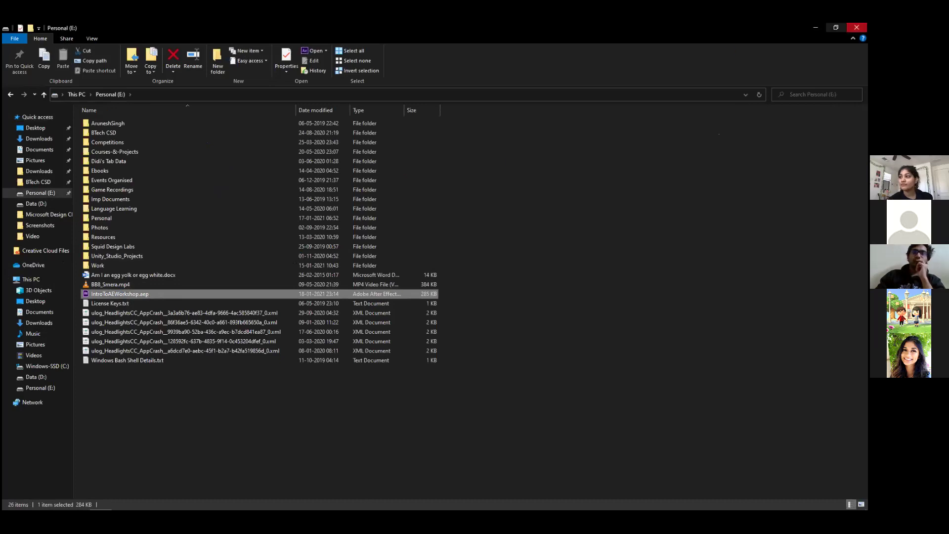
key("alt+Tab")
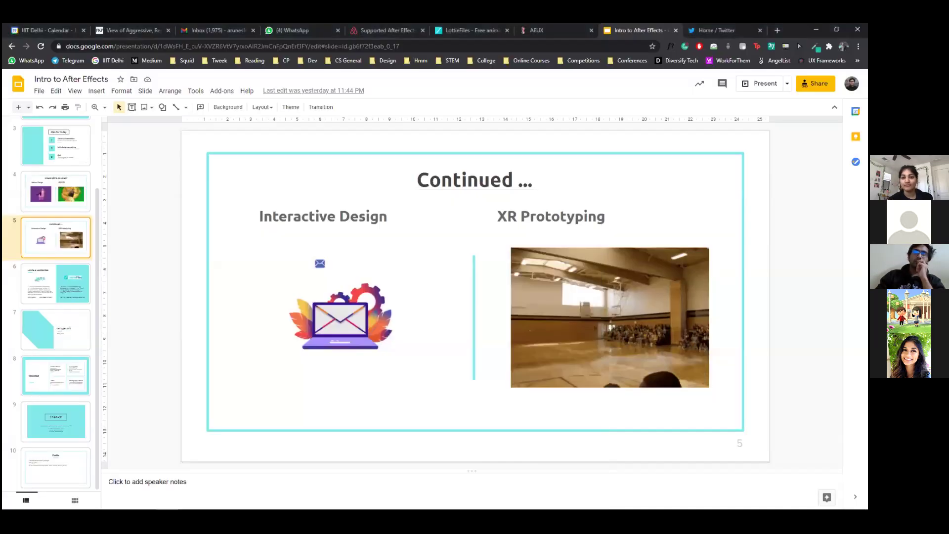
key("super+d")
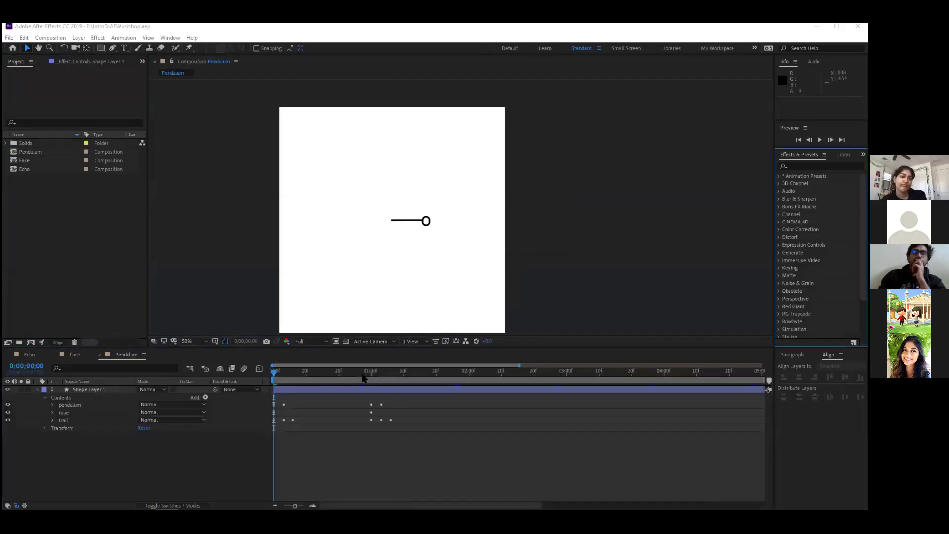
Collapse the properties of Shape Layer 1 in the Pendulum composition
left_click(280, 378)
left_click_drag(285, 380, 27, 391)
left_click(38, 390)
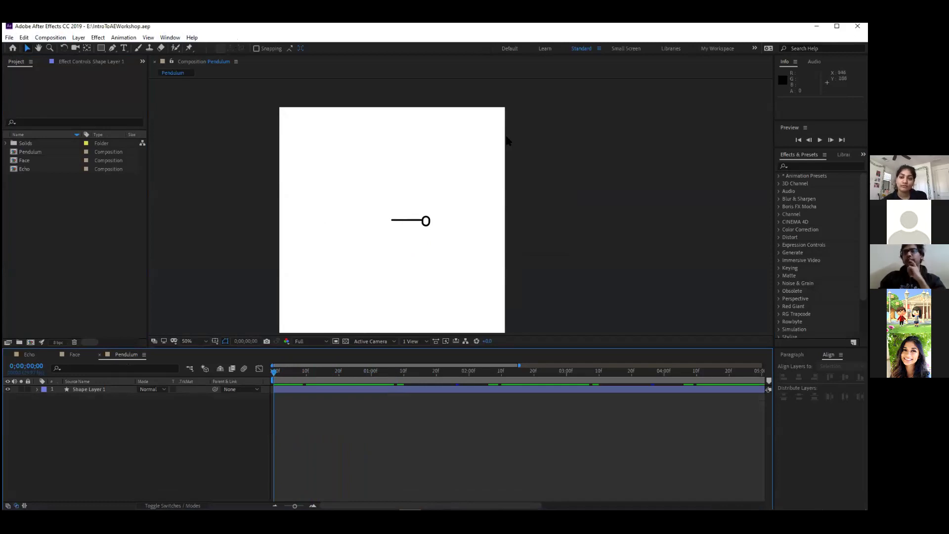
Open the LottieFiles extension, dismiss the firewall alert without allowing access and move the extension window off the project list
left_click(168, 39)
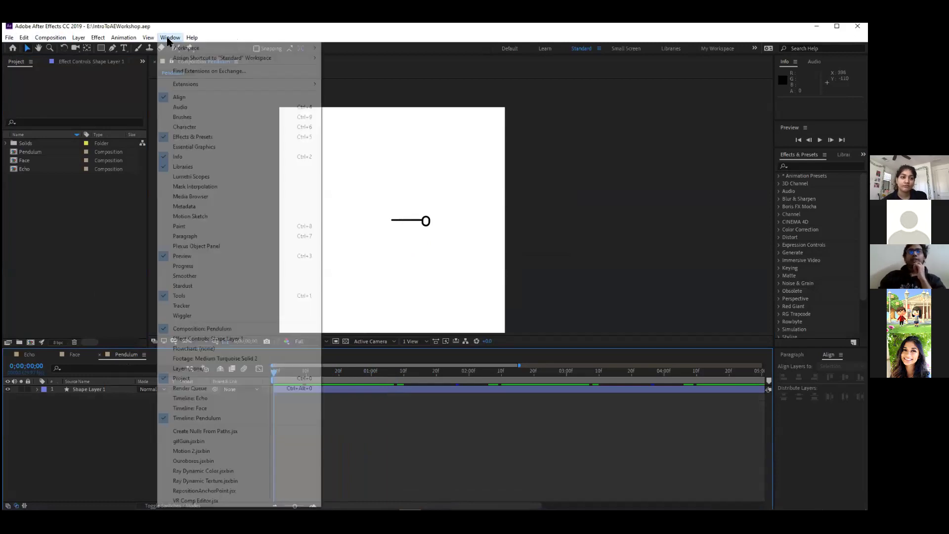
mouse_move(216, 86)
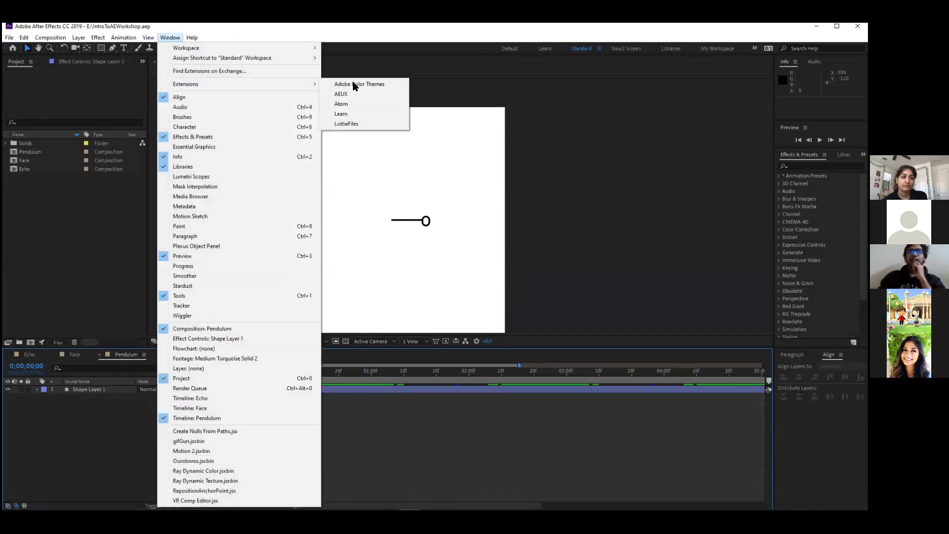
left_click(358, 114)
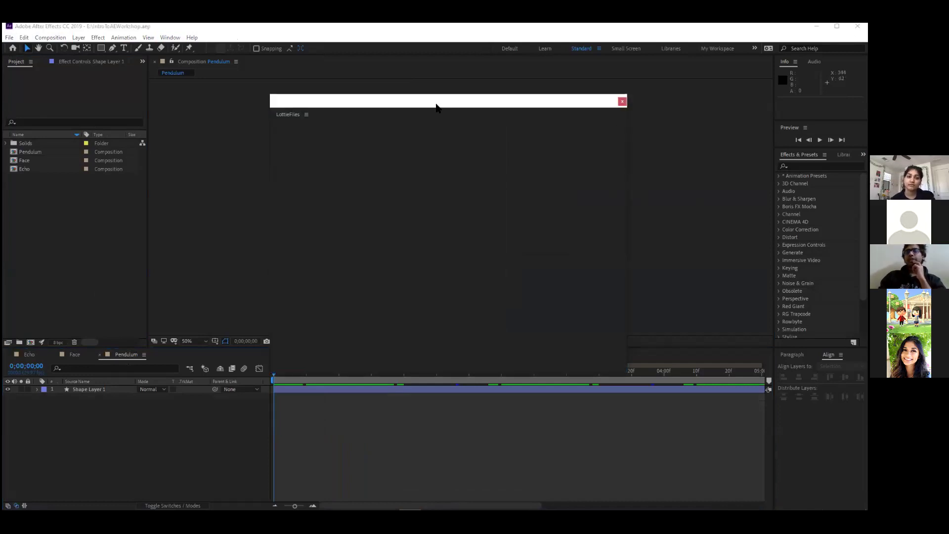
left_click_drag(436, 107, 499, 107)
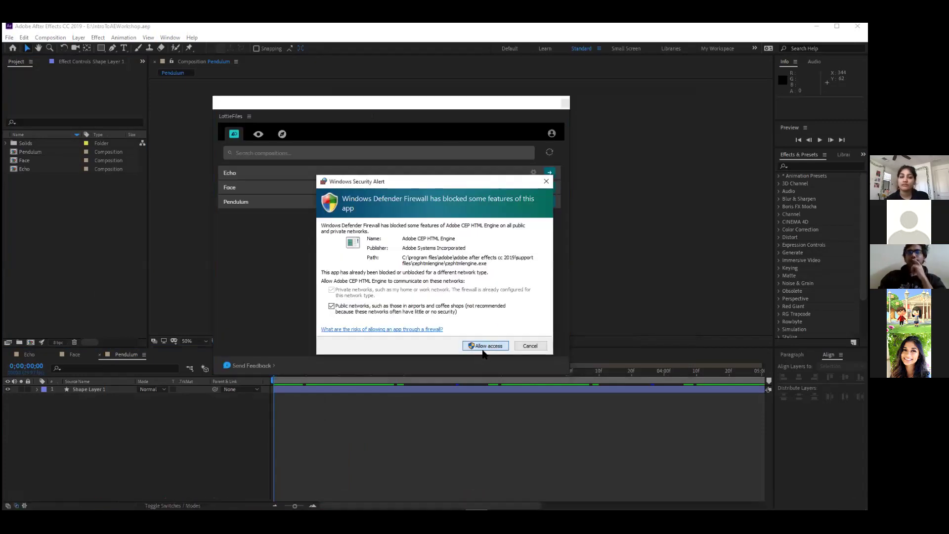
left_click(530, 346)
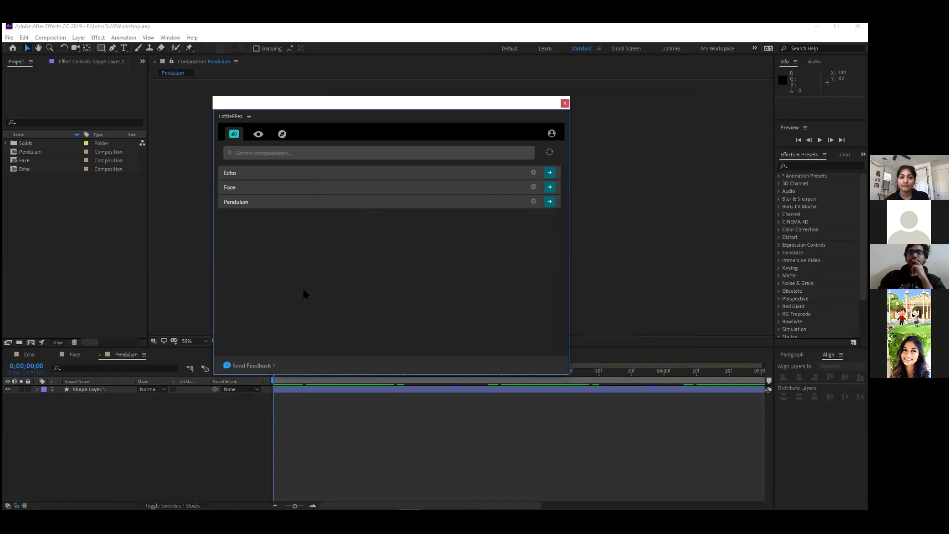
left_click_drag(35, 211, 77, 262)
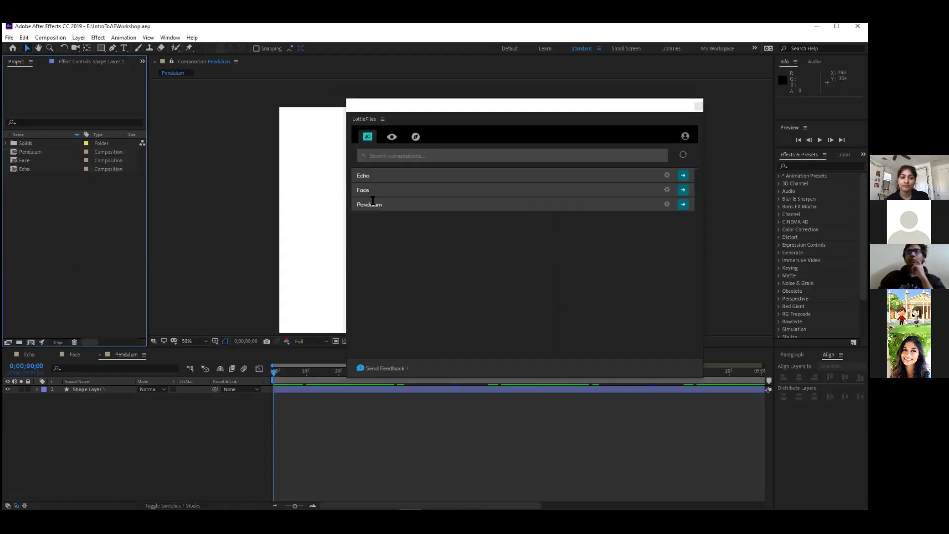
Render the Pendulum composition in LottieFiles, preview it on a white background and close the extension
left_click(683, 205)
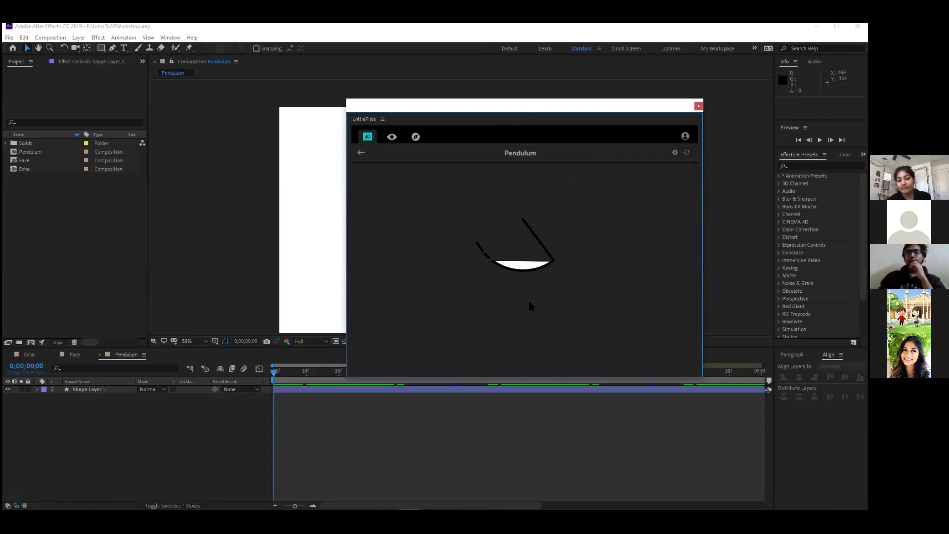
scroll(441, 222, "down", 2)
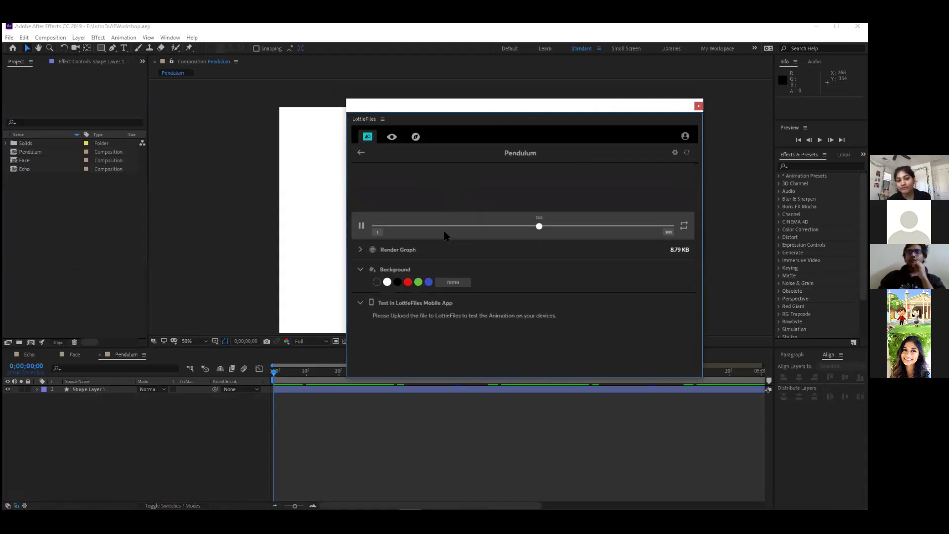
left_click(387, 329)
scroll(569, 232, "up", 3)
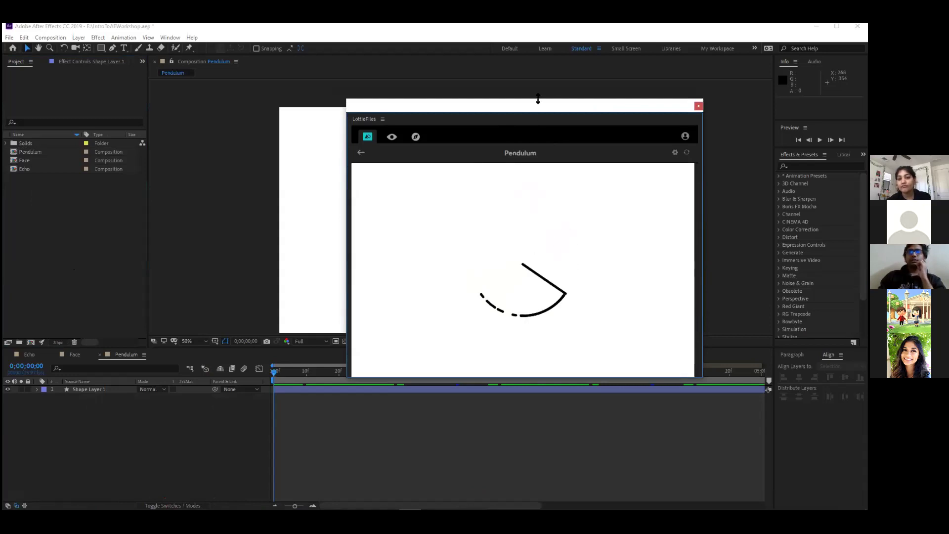
left_click_drag(547, 110, 516, 112)
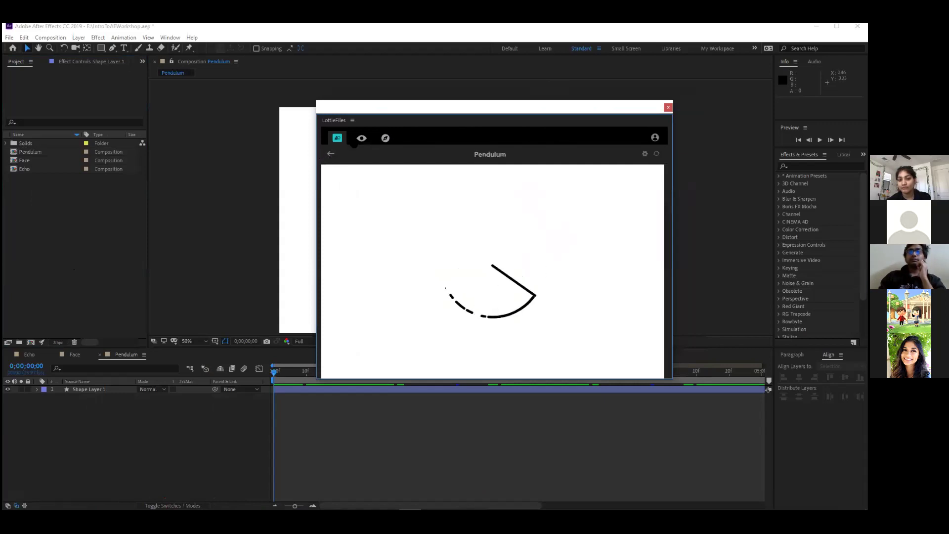
left_click(668, 107)
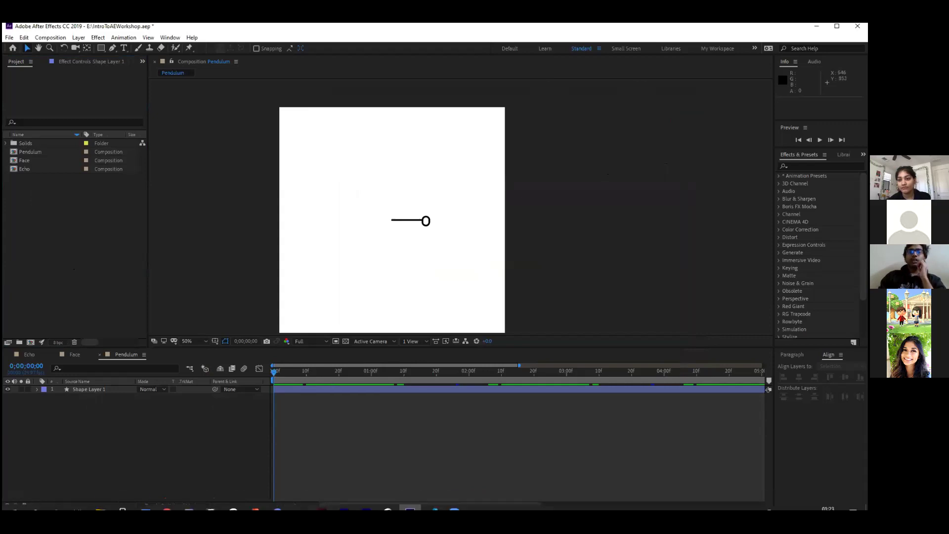
Switch to Chrome and examine which After Effects features Lottie supports on each platform
mouse_move(167, 500)
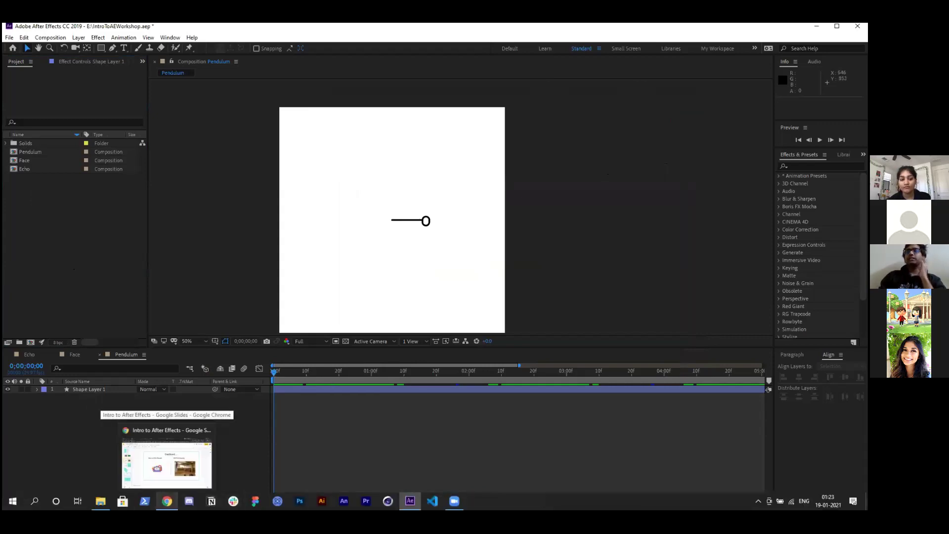
left_click(170, 462)
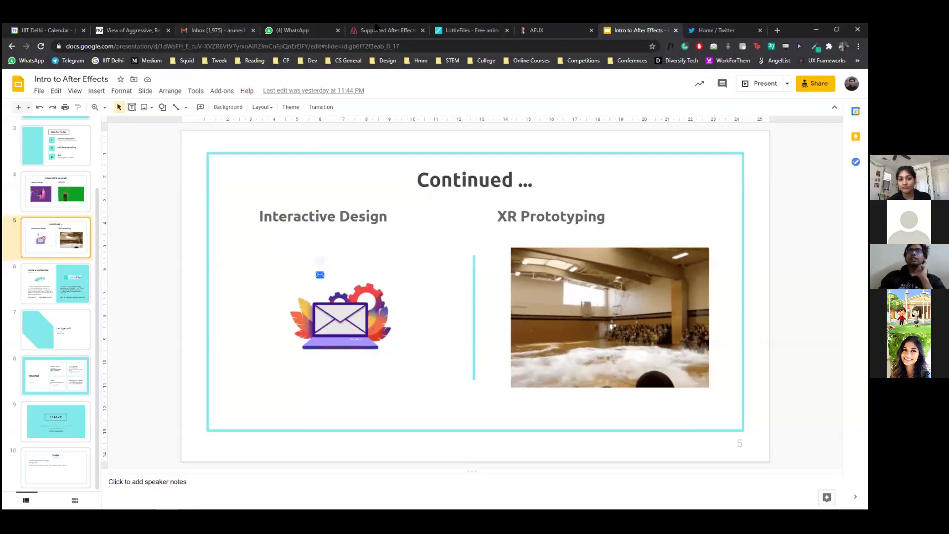
left_click(381, 29)
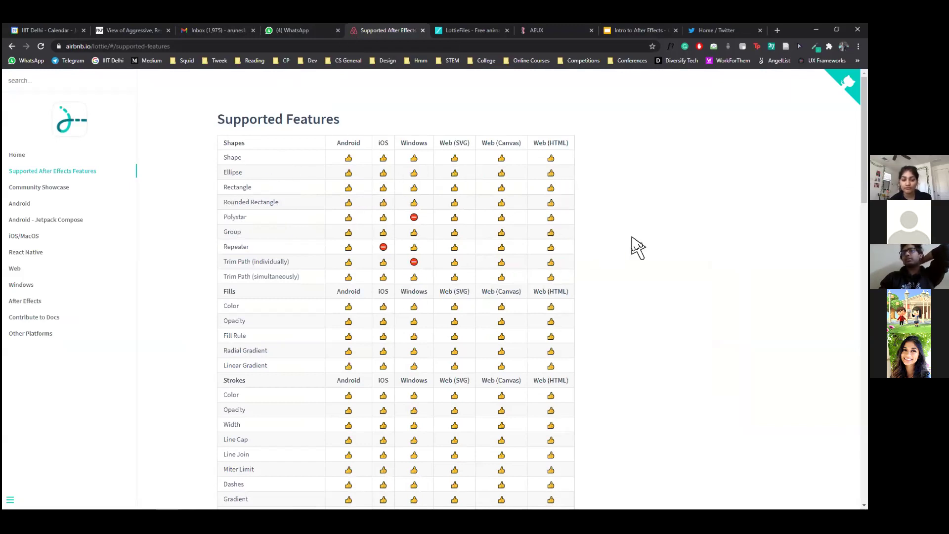
scroll(296, 198, "down", 3)
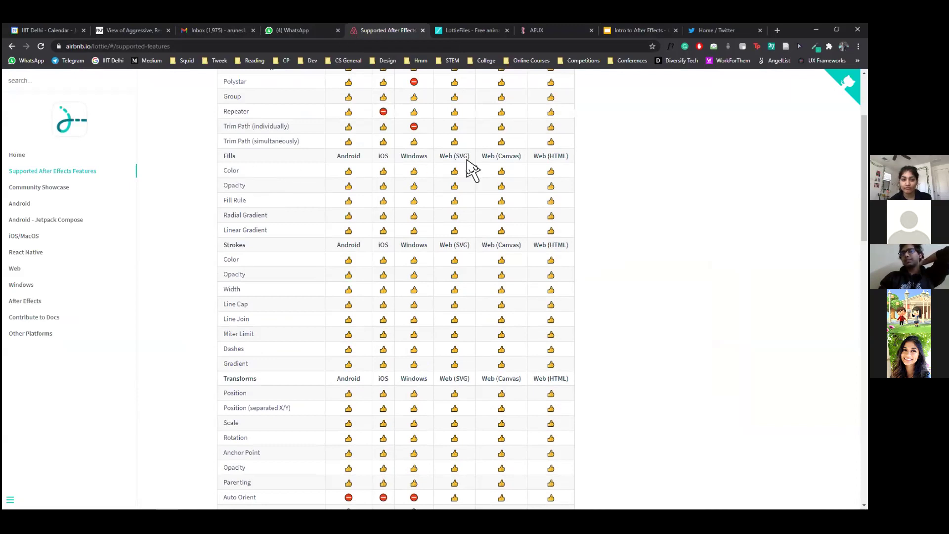
scroll(494, 203, "down", 1)
scroll(424, 302, "down", 2)
scroll(403, 318, "down", 3)
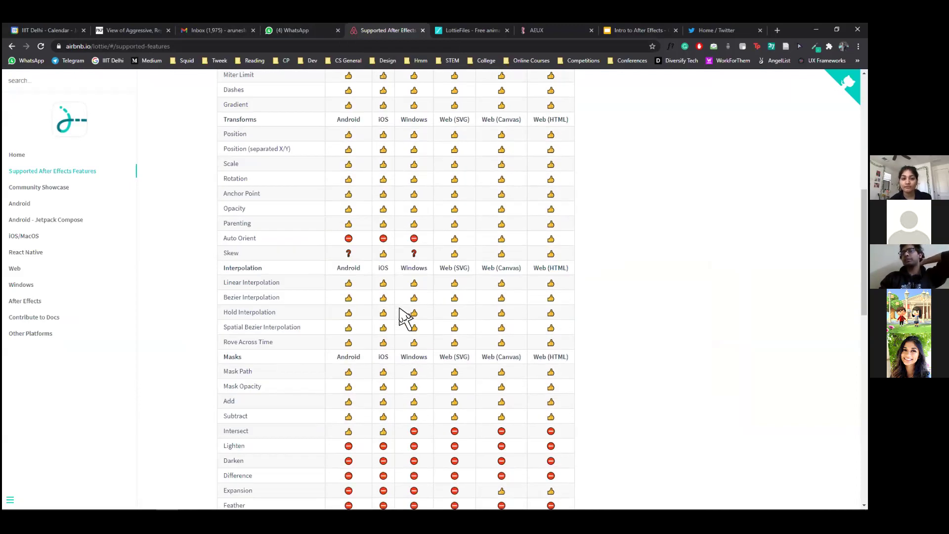
scroll(398, 314, "up", 8)
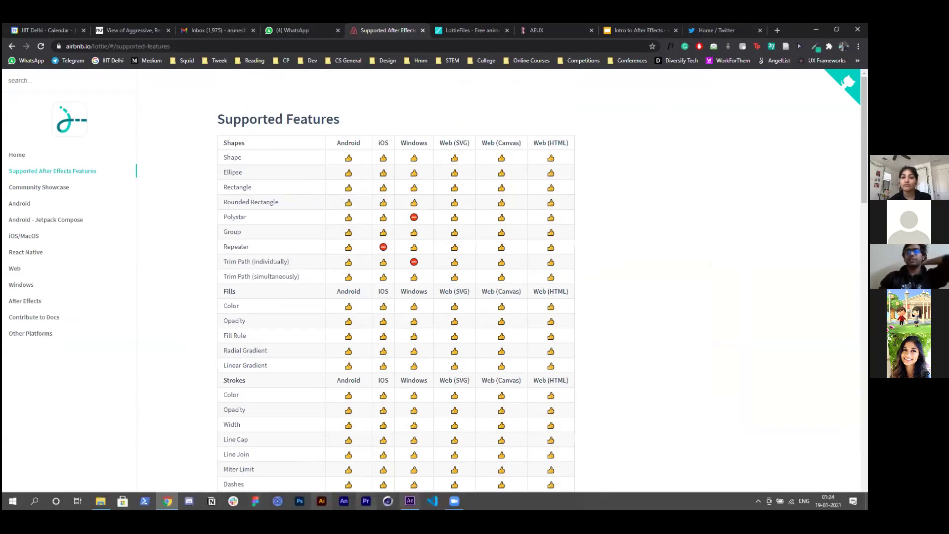
Switch back to After Effects and reopen the LottieFiles extension with its composition list
left_click(410, 501)
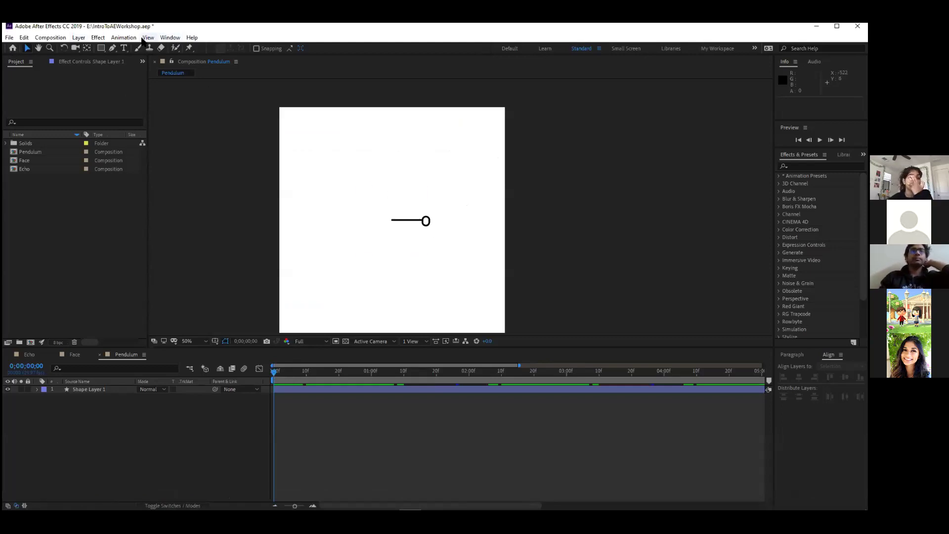
left_click(169, 38)
mouse_move(295, 84)
left_click(345, 121)
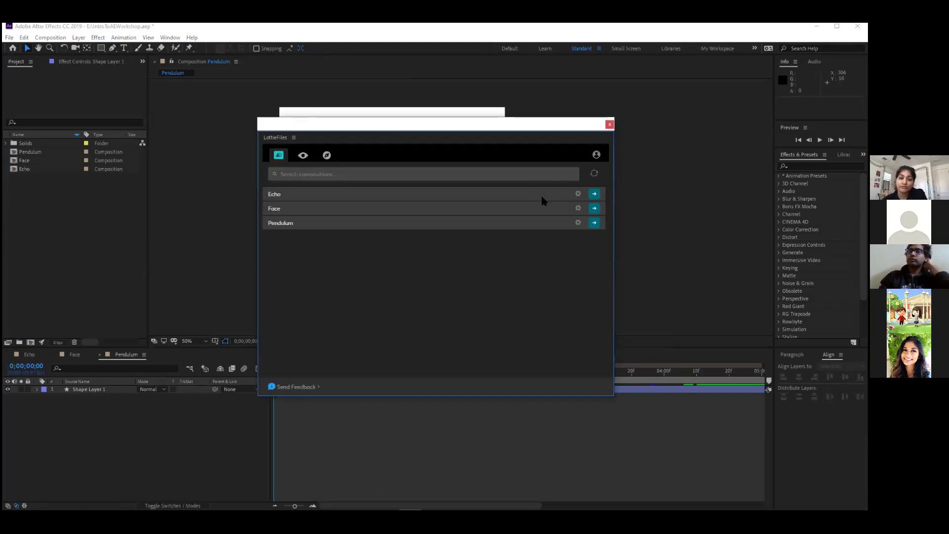
Render the Pendulum composition in LottieFiles, upload it and review the preview's playback, background and mobile app testing options
left_click(594, 223)
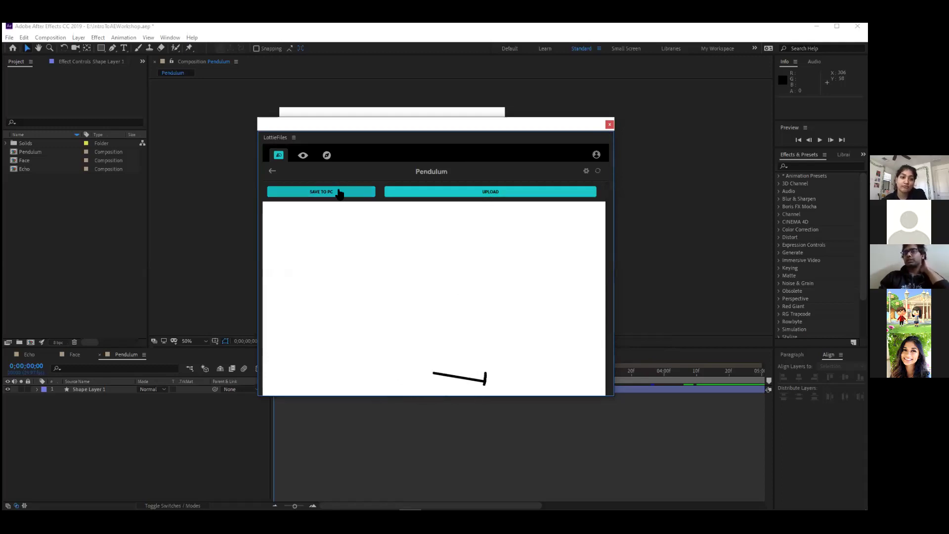
left_click(472, 191)
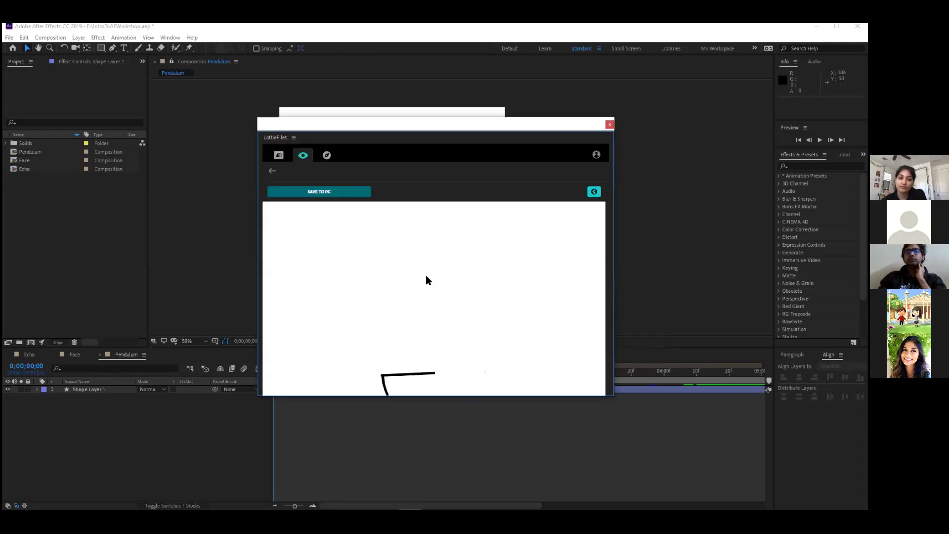
scroll(427, 276, "down", 5)
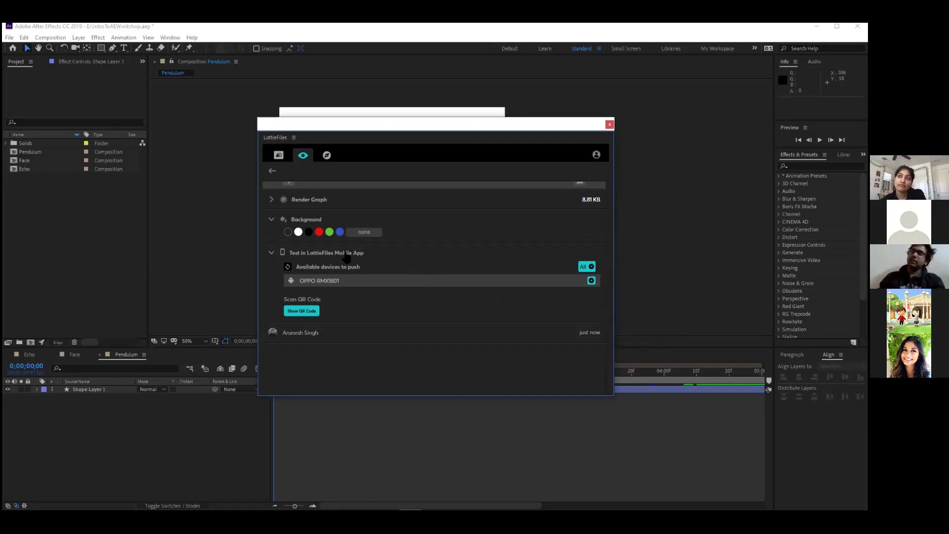
scroll(550, 234, "up", 5)
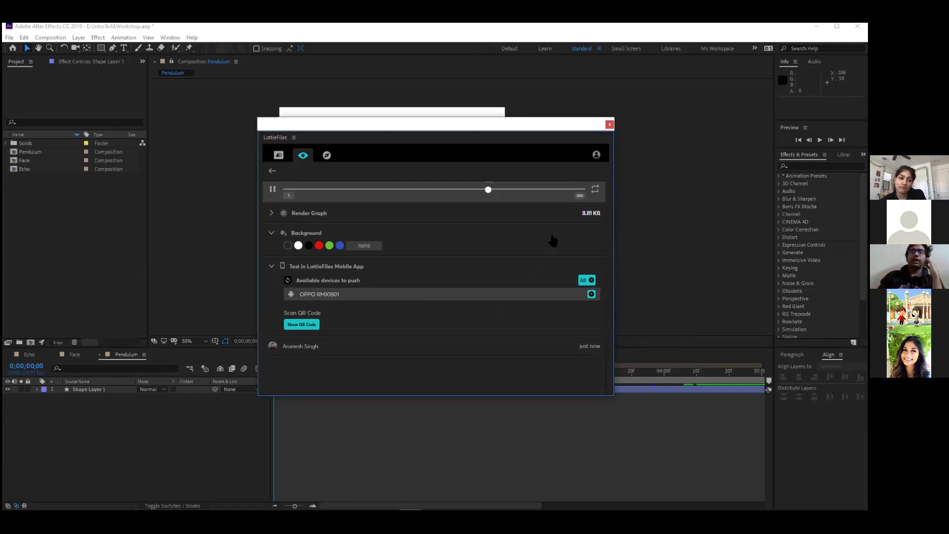
scroll(551, 235, "down", 5)
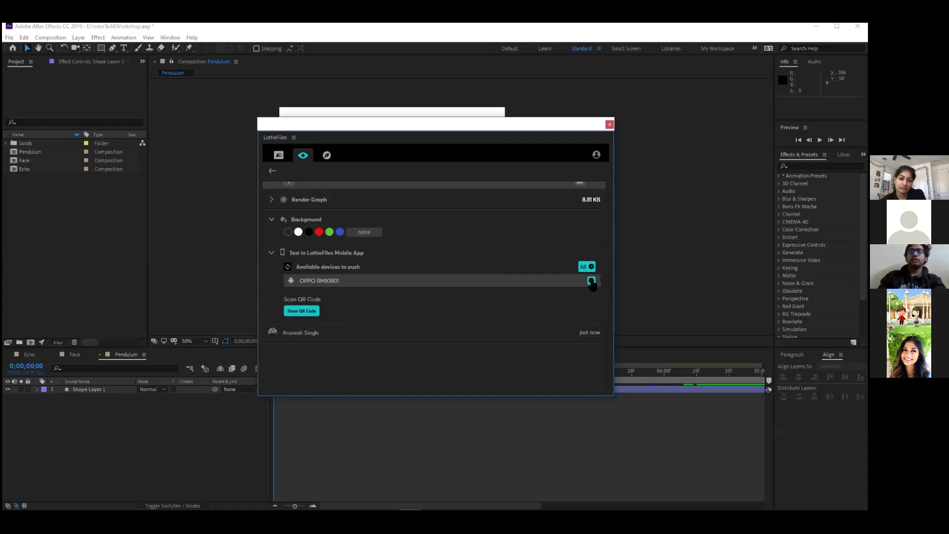
Switch to Chrome, open the uploaded pendulum from the LottieFiles site's previewed animations and load it in the Lottie Editor
key("alt+Tab")
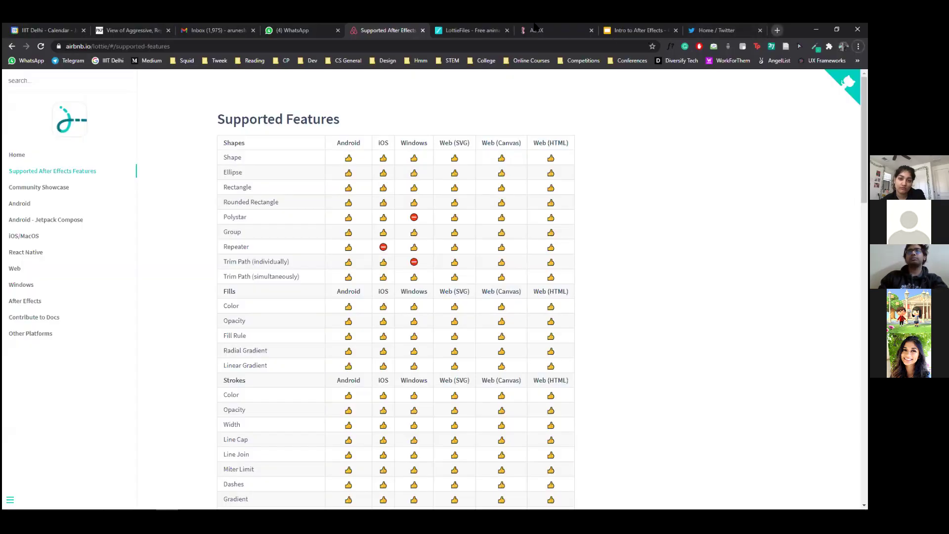
key("ctrl+Tab")
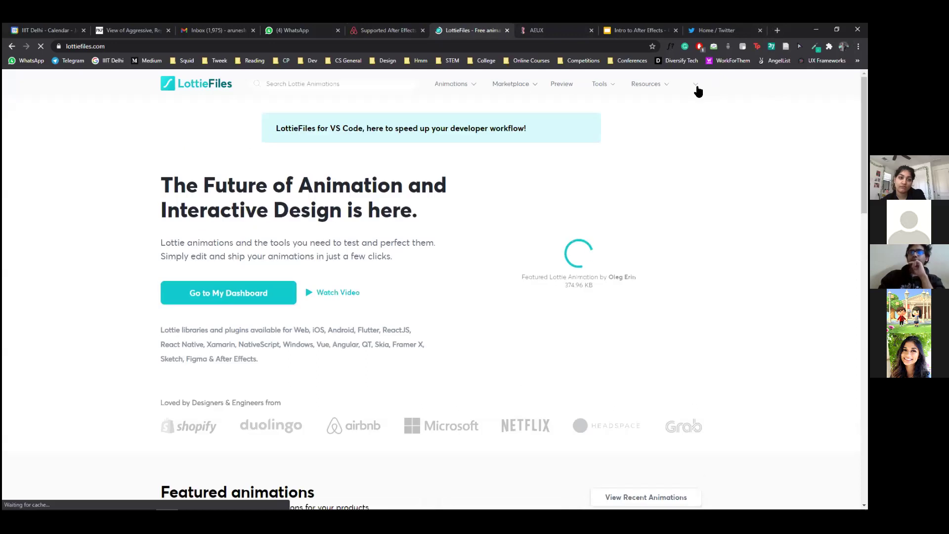
left_click(684, 83)
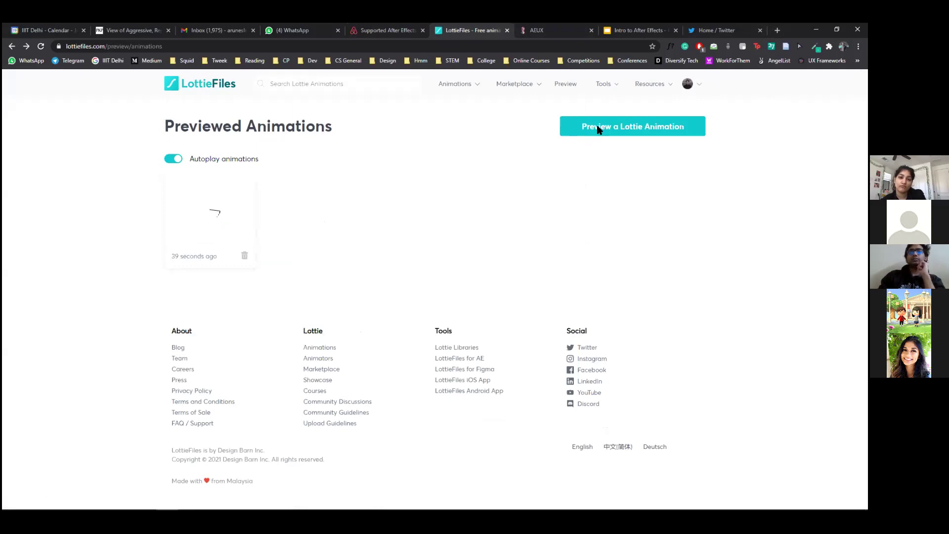
left_click(196, 232)
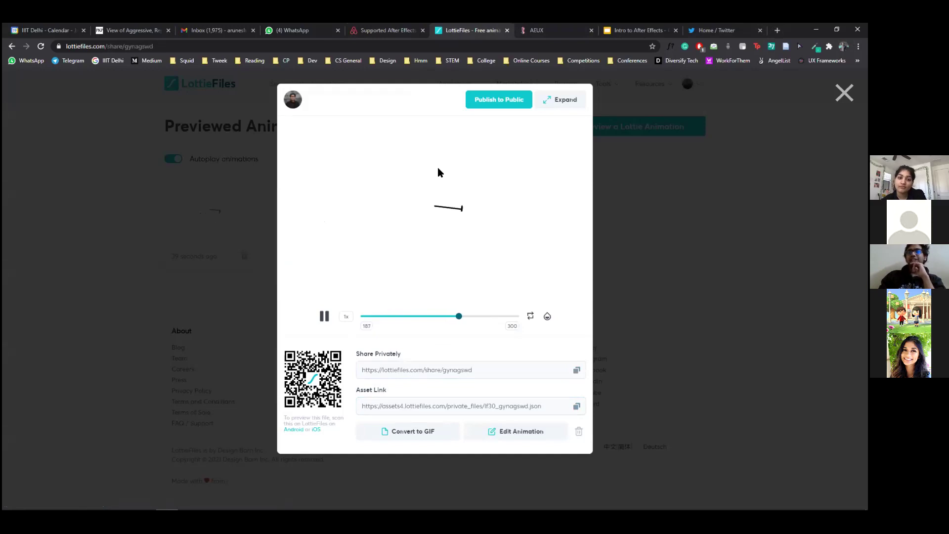
left_click(512, 432)
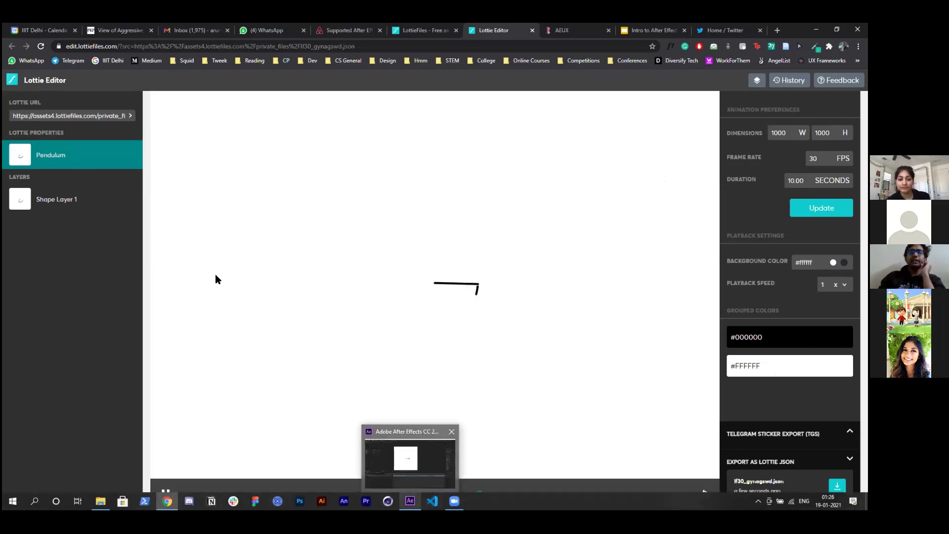
Switch back to After Effects, scrub the Face composition back to its first frame and bring up the Echo composition
left_click(410, 501)
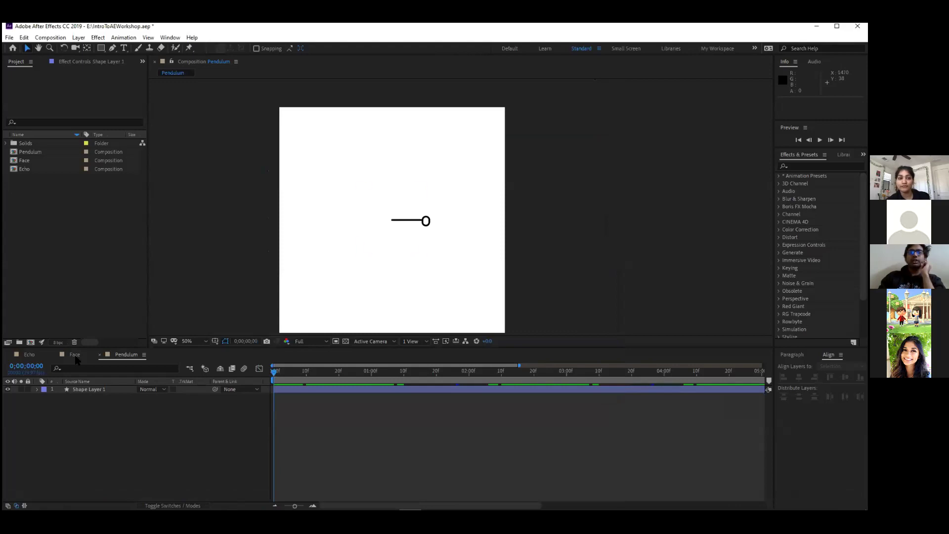
left_click(75, 355)
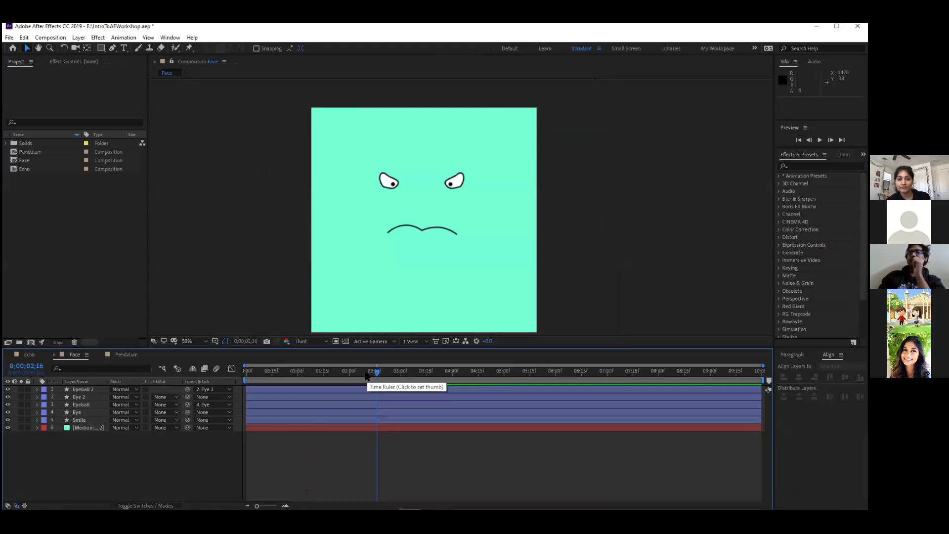
left_click_drag(366, 376, 243, 380)
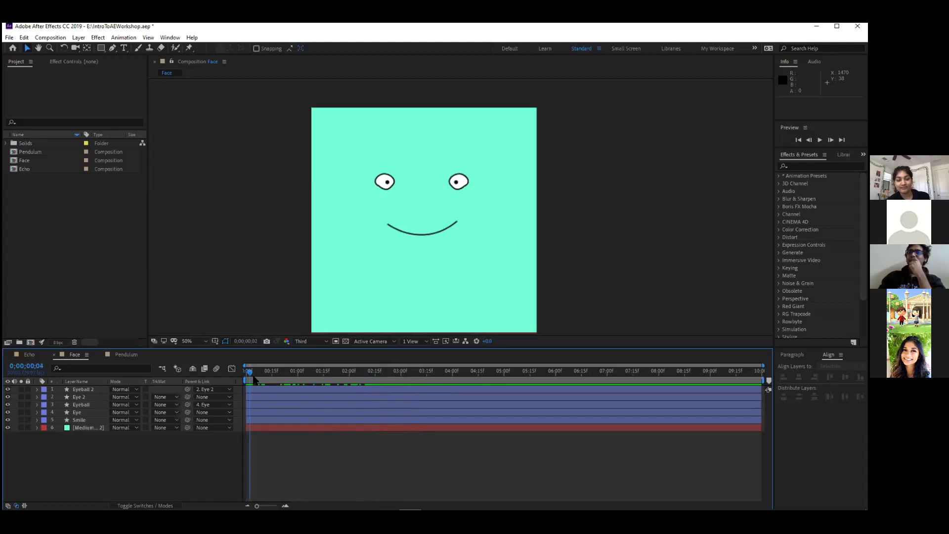
left_click_drag(245, 380, 182, 375)
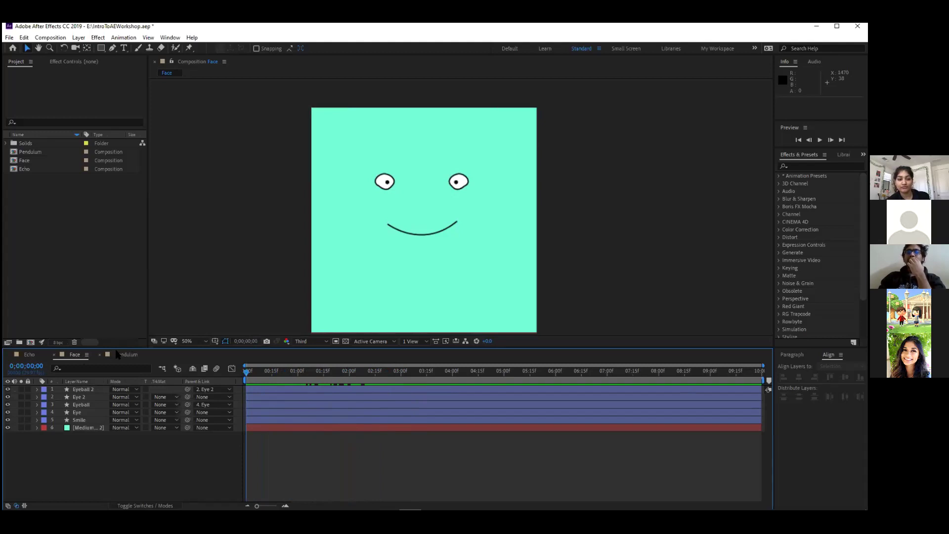
left_click(118, 354)
left_click(30, 355)
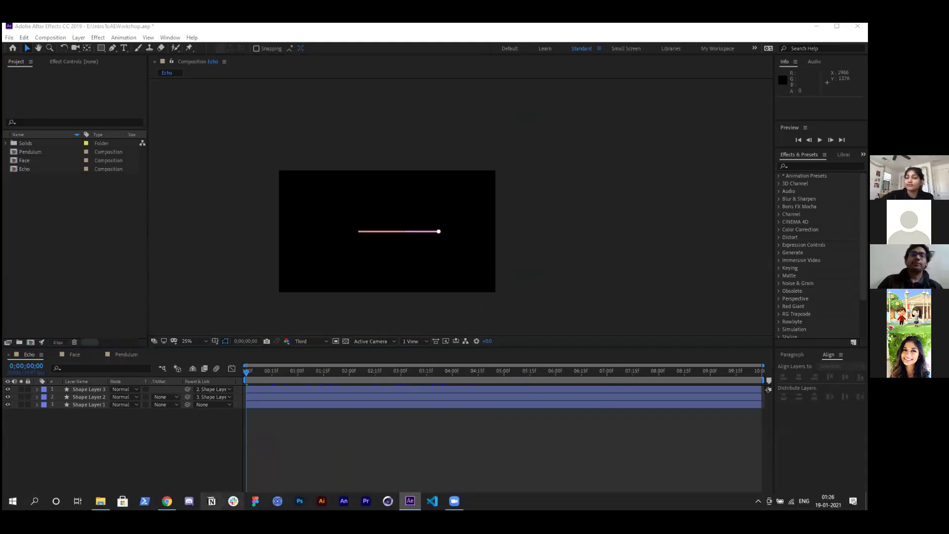
Switch to Chrome and show the "Thanks!" slide of the Intro to After Effects presentation
key("alt+Tab")
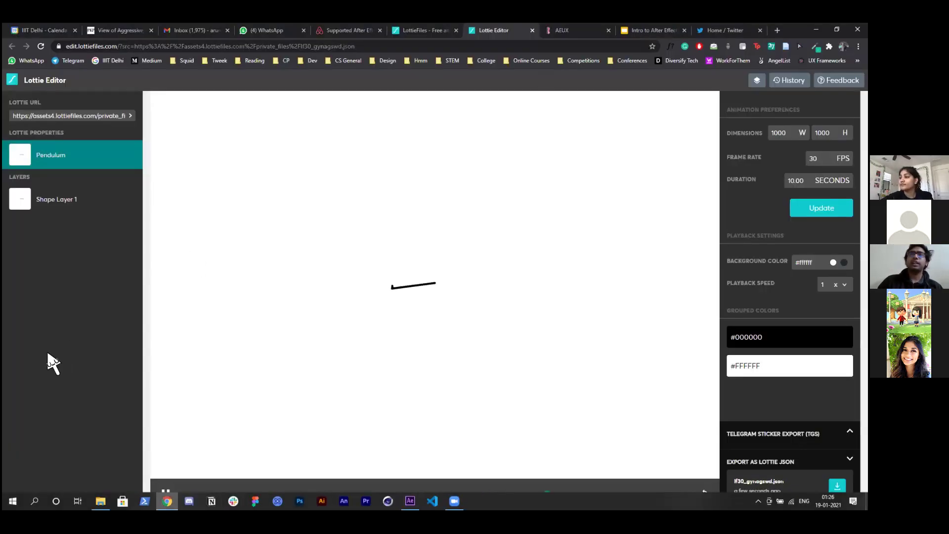
key("ctrl+Tab")
key("ctrl+Tab")
key("Down")
key("Down")
key("Down")
key("Down")
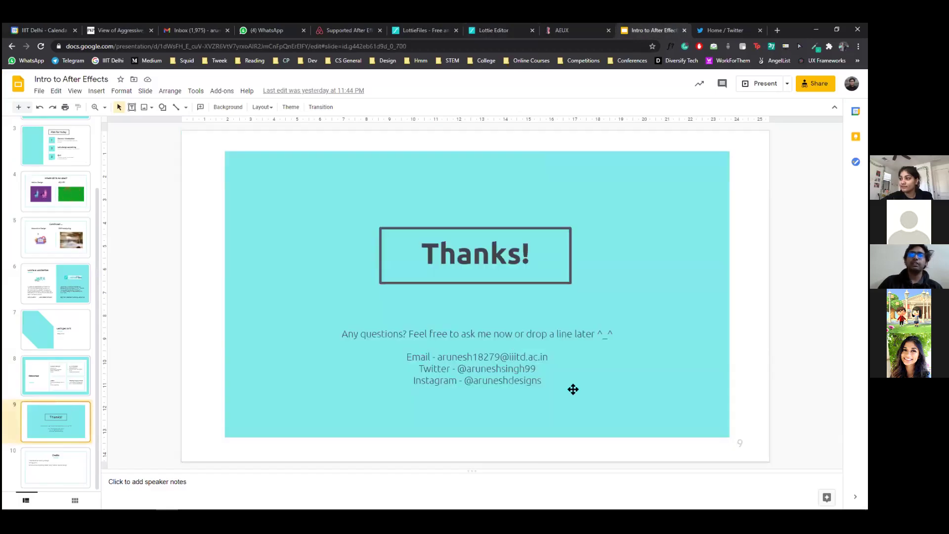
Look back at the "Plan for Today" slide and slide 7, finishing on the "Thanks!" slide
scroll(39, 337, "up", 1)
scroll(43, 341, "up", 1)
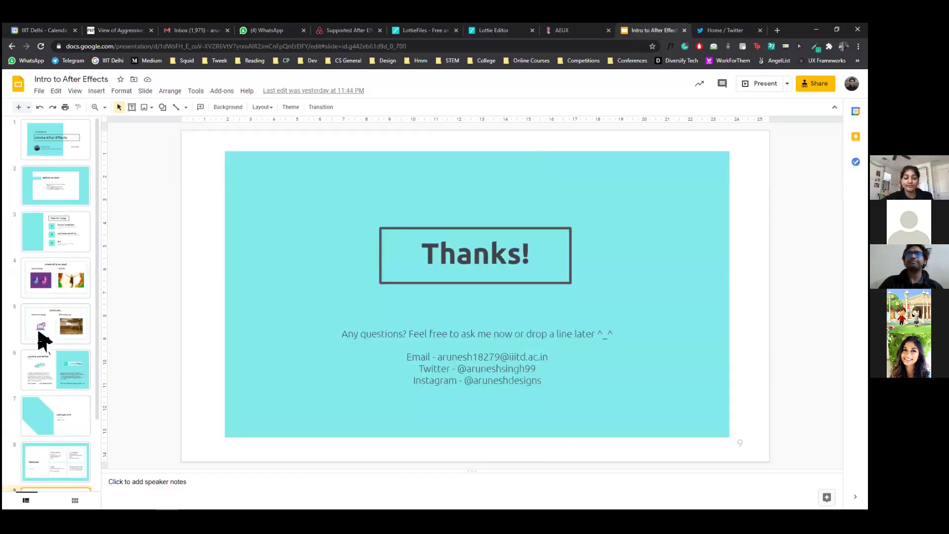
left_click(69, 239)
scroll(53, 381, "down", 2)
scroll(53, 381, "down", 1)
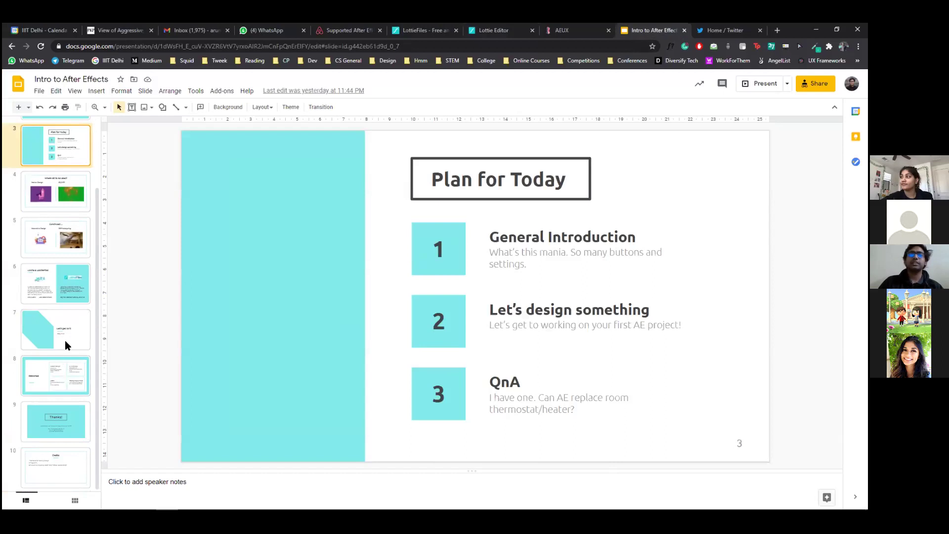
left_click(64, 340)
left_click(50, 420)
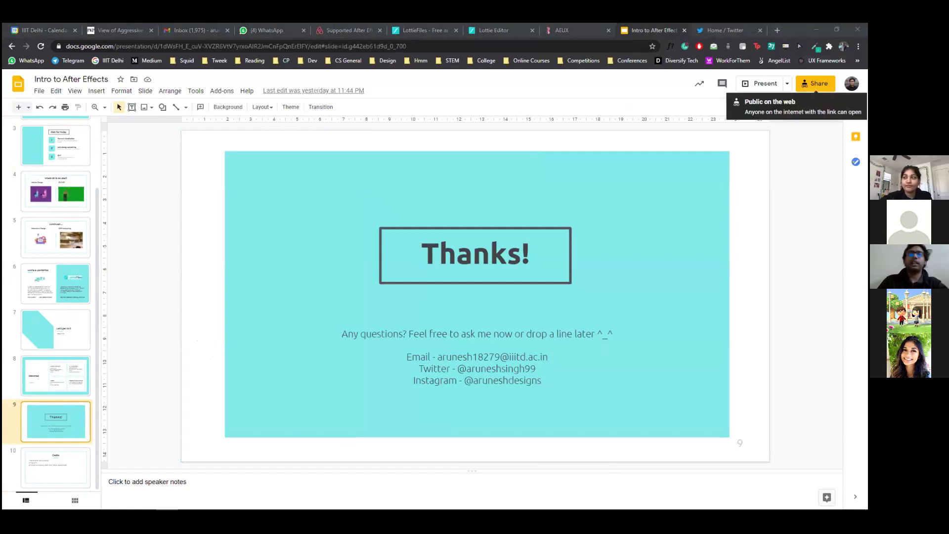
left_click(607, 135)
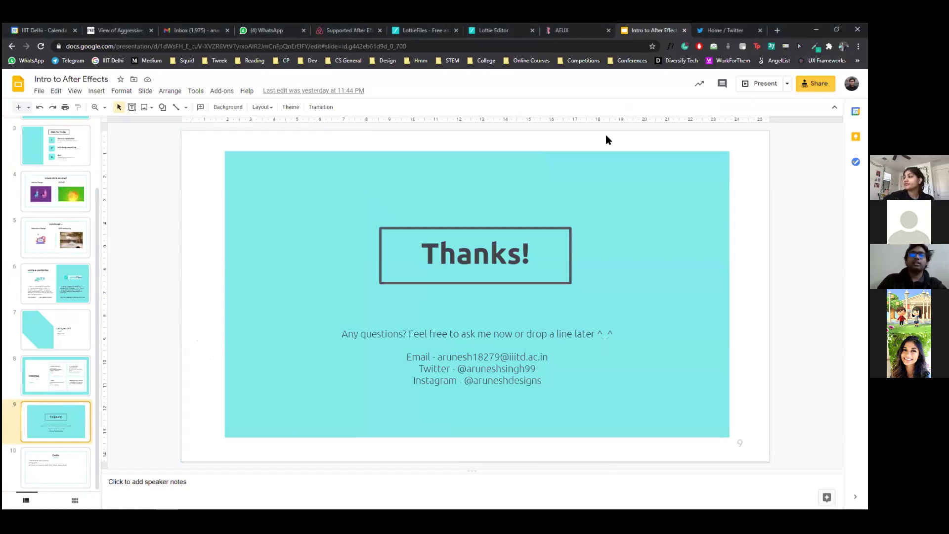